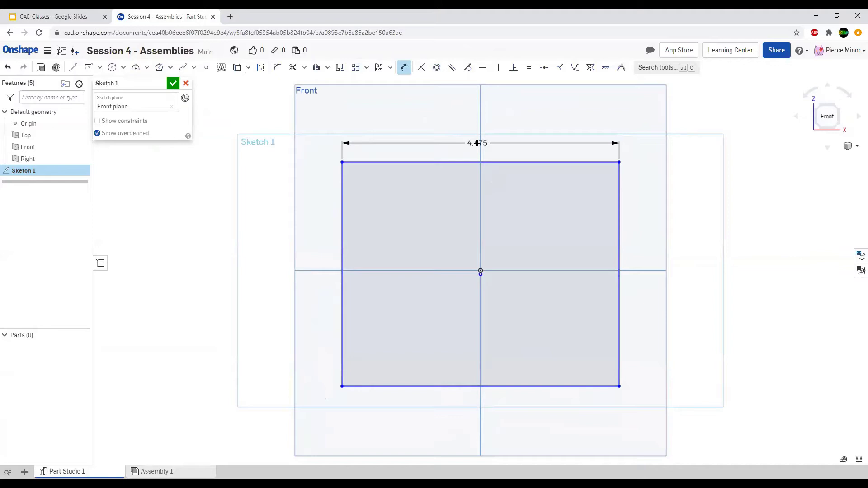
Dimension the rectangle 5 in wide and 5 in tall.
double_click(478, 144)
type("5")
key("Return")
left_click(326, 256)
left_click(300, 262)
type("5")
key("Return")
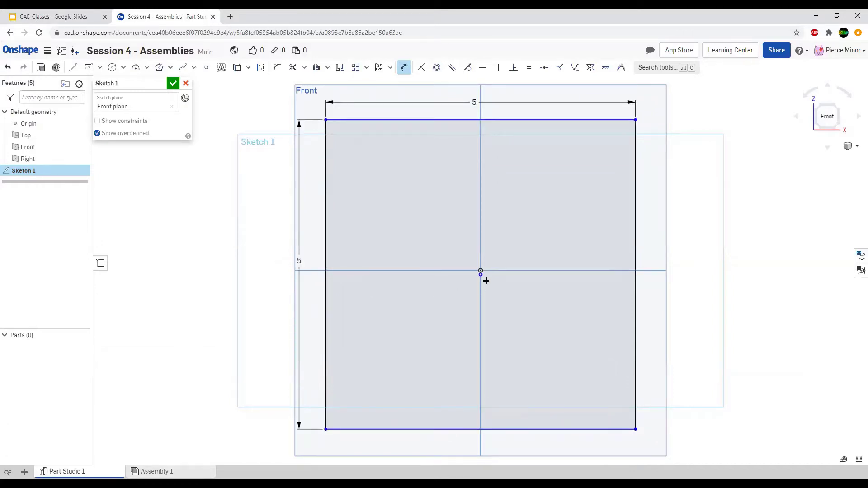
Constrain the square's centre point coincident with the origin.
scroll(486, 281, "up", 10)
key("Escape")
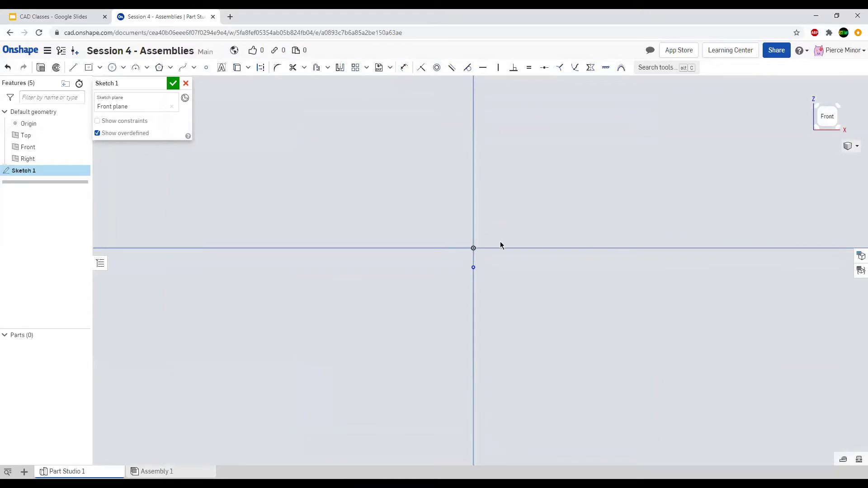
key("d")
left_click(474, 267)
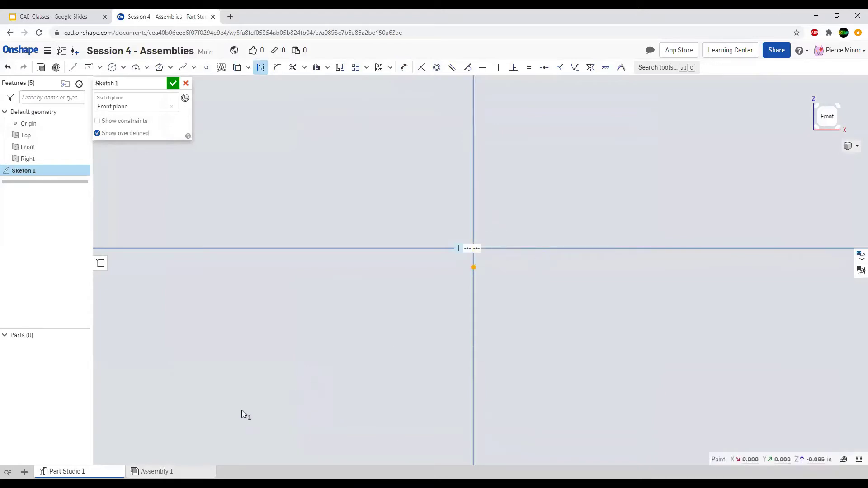
left_click(474, 248)
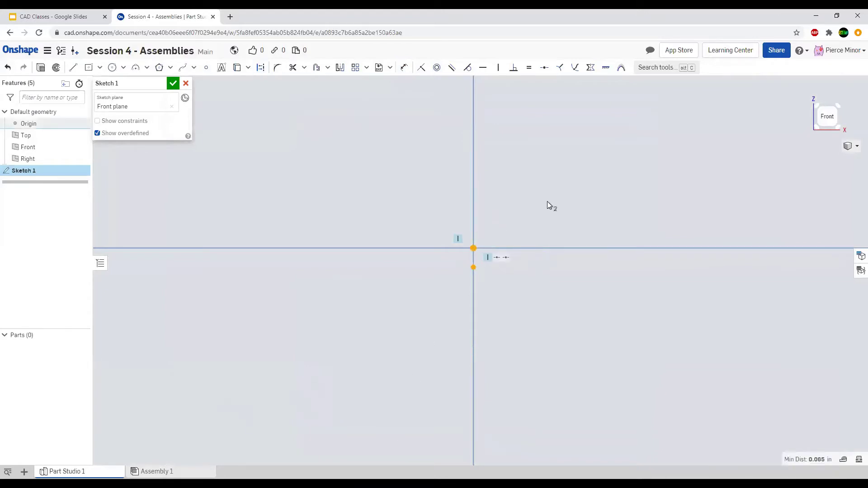
key("i")
scroll(441, 263, "down", 10)
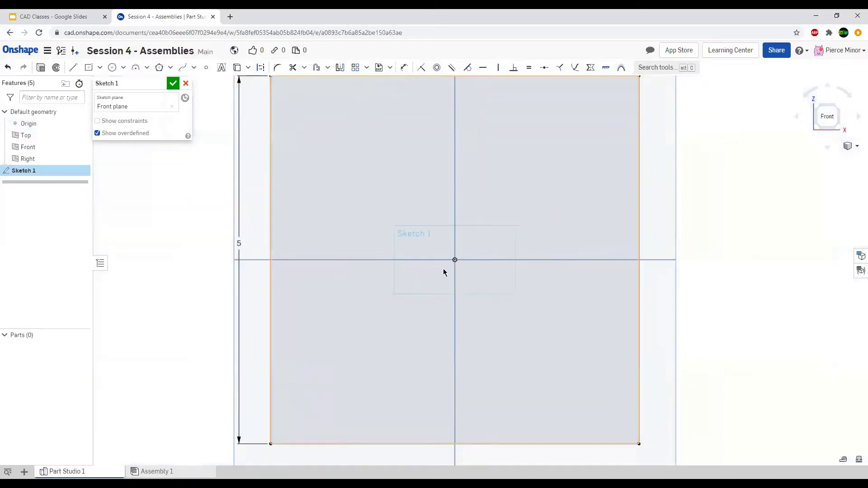
scroll(443, 272, "down", 5)
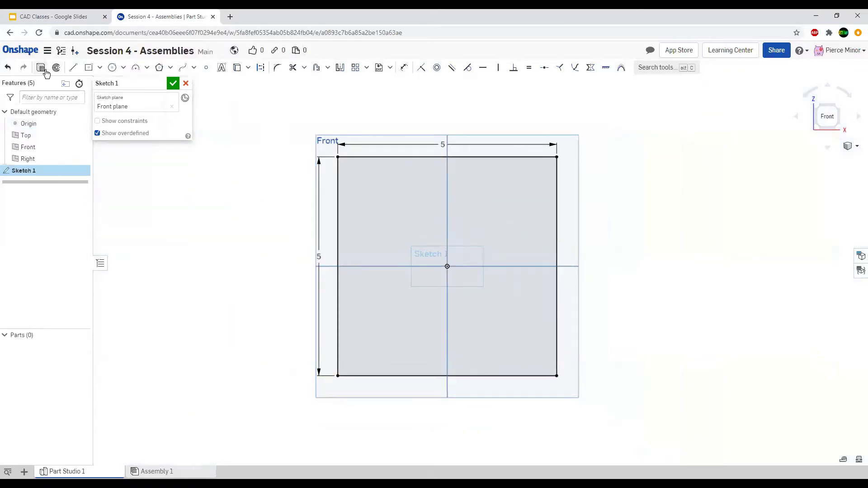
Discard the trial extrude of the square and delete its sketch.
left_click(42, 69)
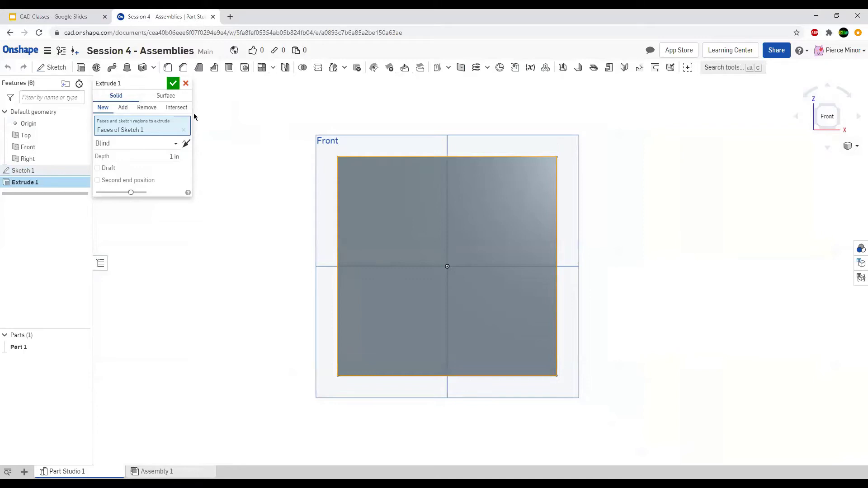
left_click(186, 84)
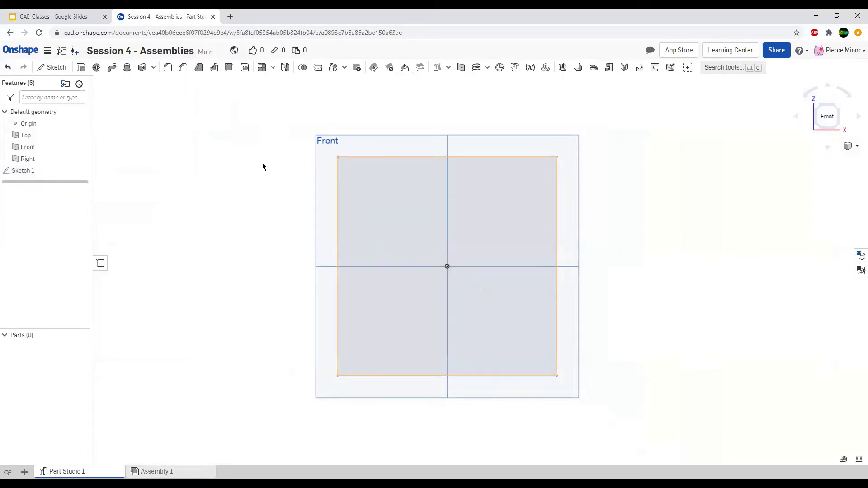
left_click_drag(296, 132, 700, 447)
key("Delete")
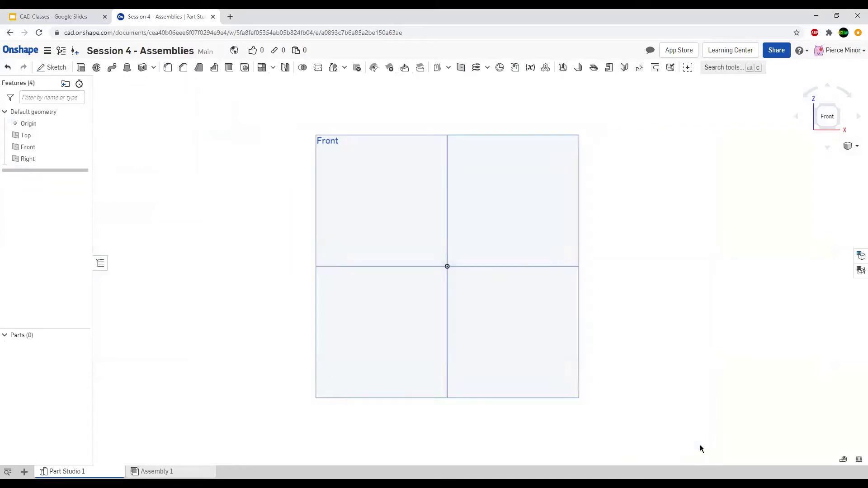
On the Front plane, sketch two nested rectangles centred on the origin, about 3.64 by 3.09 in and 2.96 by 2.45 in.
left_click(51, 67)
left_click(331, 177)
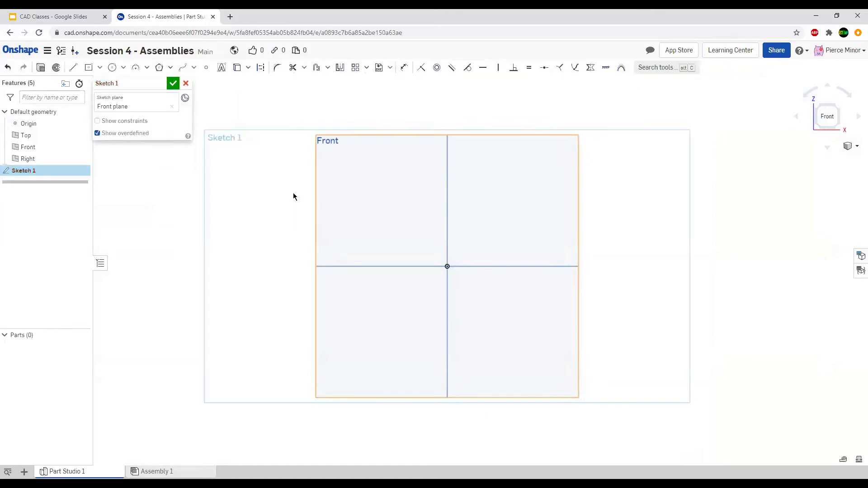
left_click(89, 67)
left_click(447, 267)
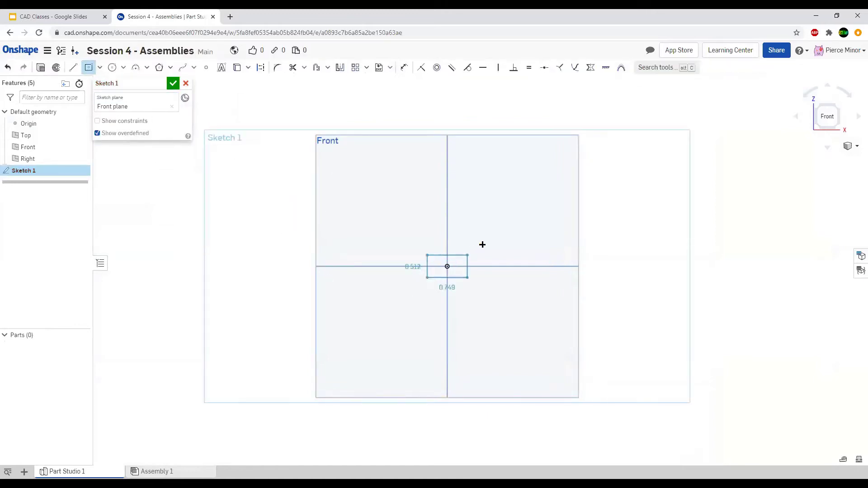
left_click(527, 198)
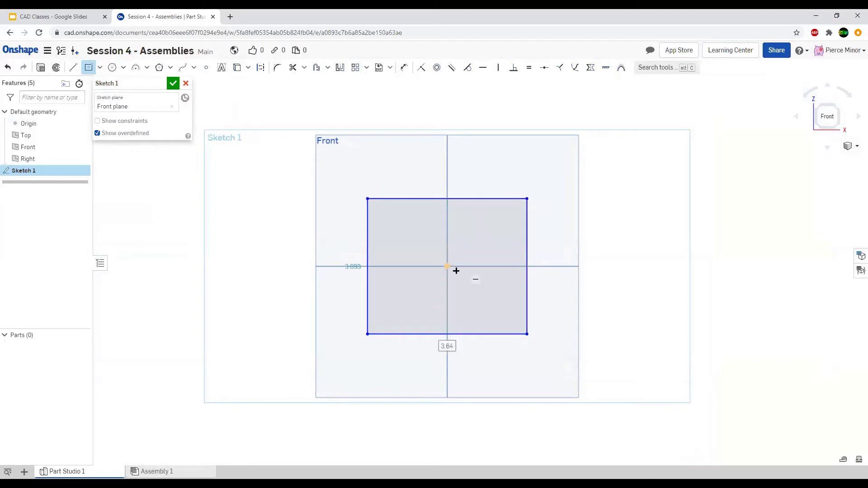
left_click(448, 266)
left_click(513, 213)
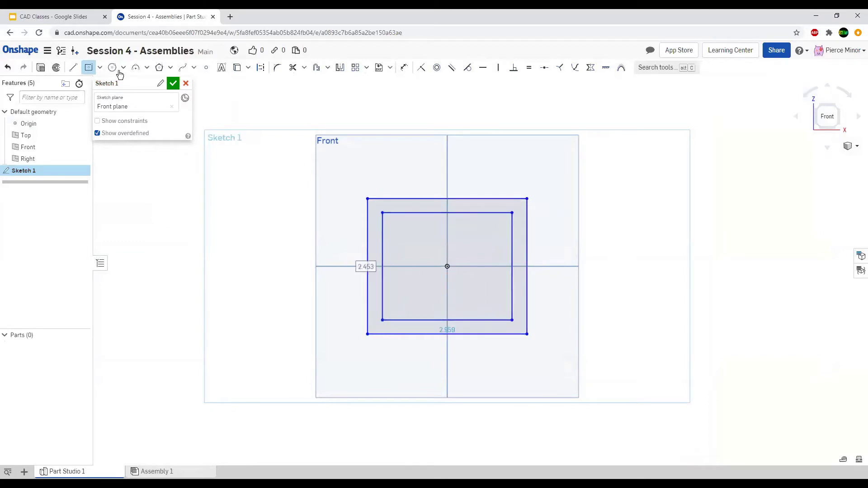
Dimension the outer rectangle's width to 1 in.
left_click(404, 68)
left_click(467, 198)
left_click(447, 175)
key("Escape")
key("d")
left_click(467, 198)
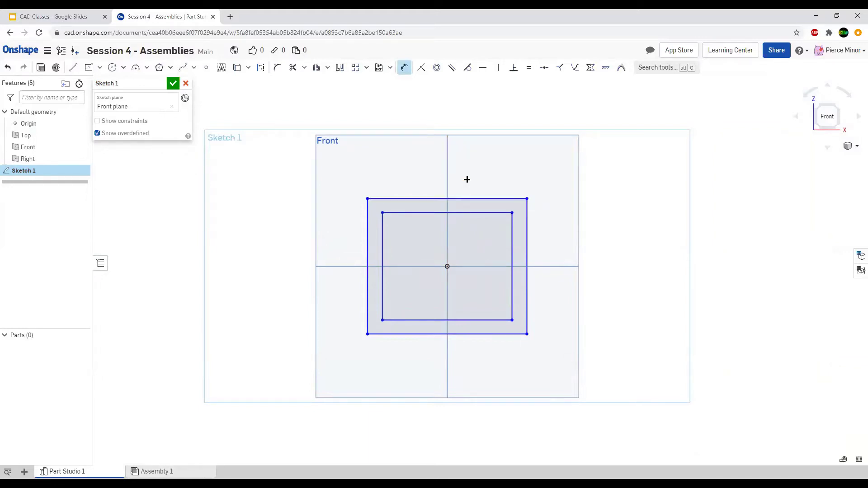
left_click(466, 179)
type("1")
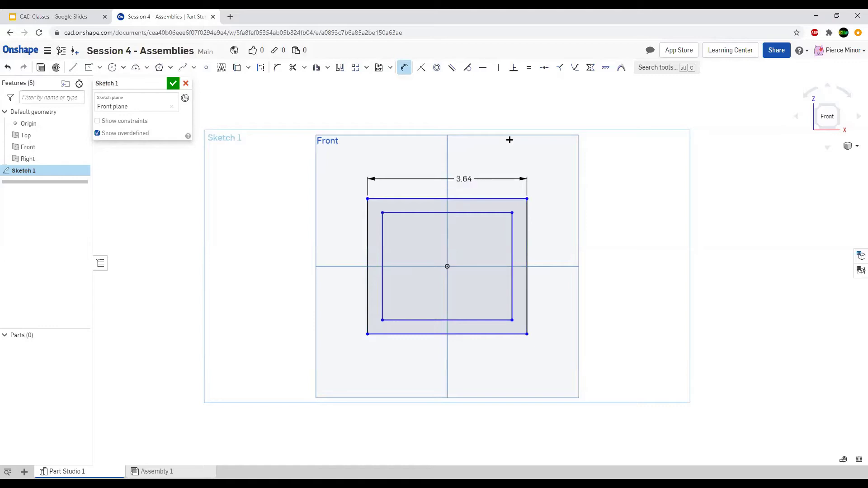
key("Return")
Dimension the gap between the upper edges of the outer and inner rectangles to 1/16 in.
scroll(455, 252, "up", 5)
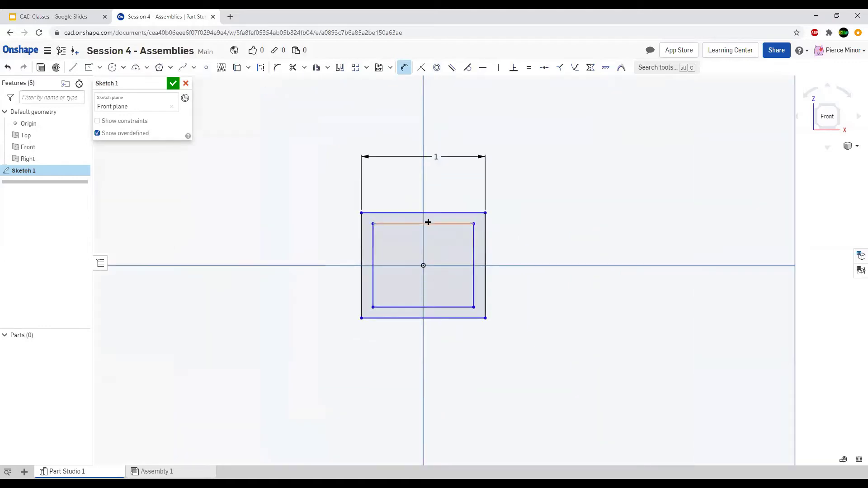
left_click(451, 213)
left_click(451, 224)
left_click(515, 199)
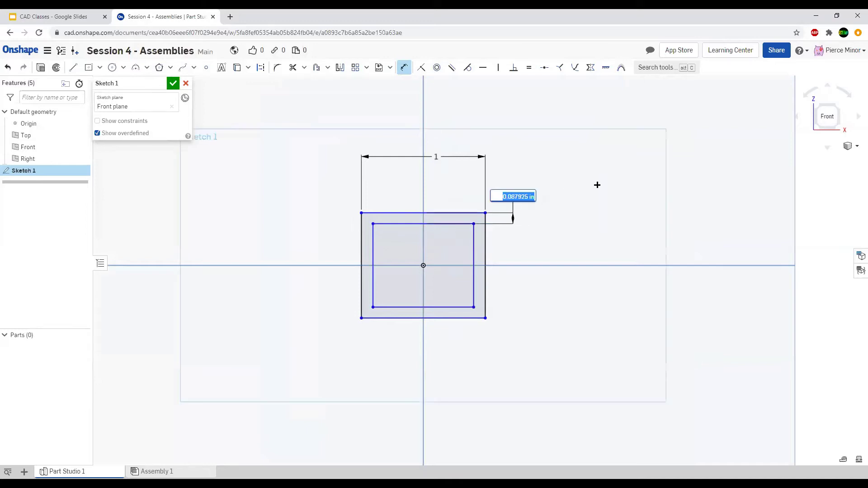
type("1/16")
key("Return")
key("Escape")
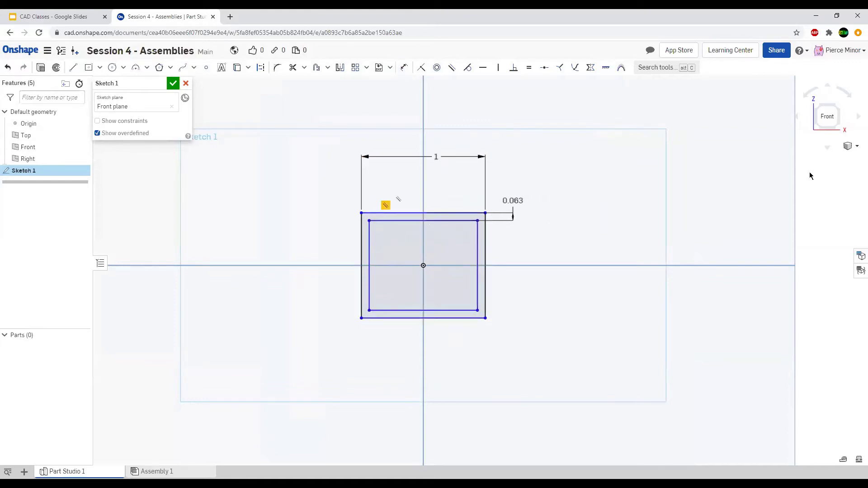
Apply equal constraints to adjacent sides of both the outer and the inner rectangle to make them squares.
left_click(426, 213)
left_click(485, 242)
key("e")
left_click(455, 218)
left_click(823, 212)
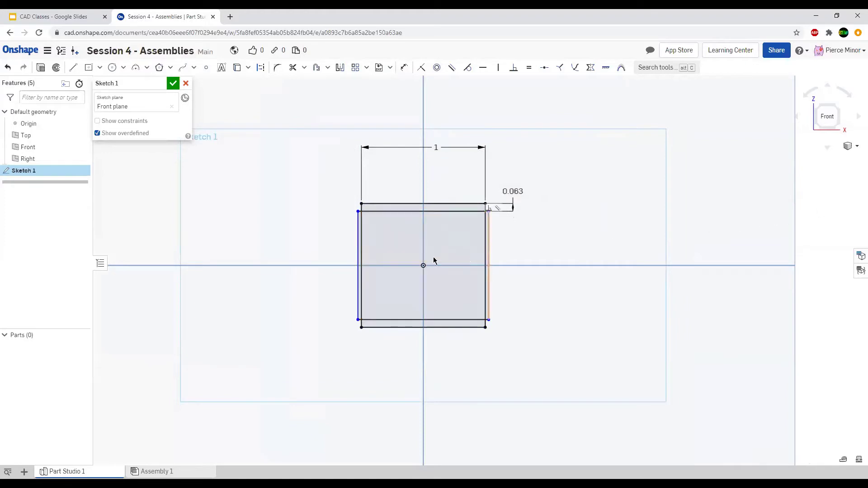
left_click(489, 233)
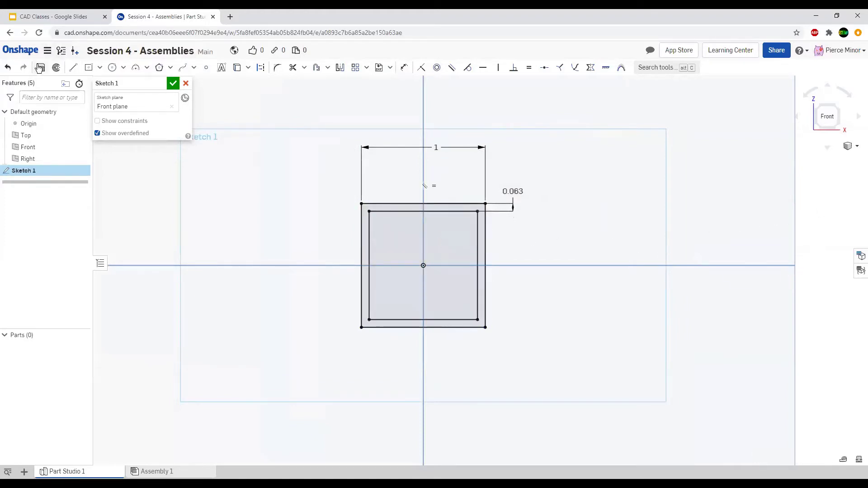
Extrude the region between the two squares symmetrically into a hollow tube four times as long as it is wide.
key("shift+e")
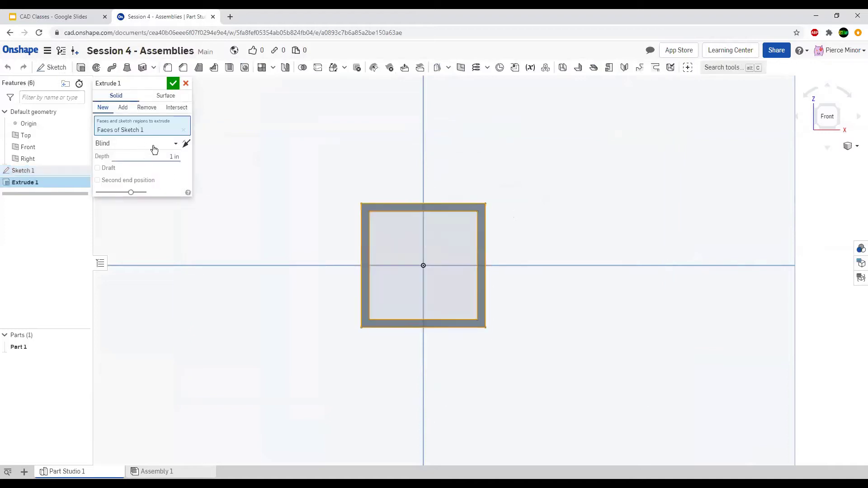
left_click(136, 144)
left_click(124, 171)
left_click(141, 158)
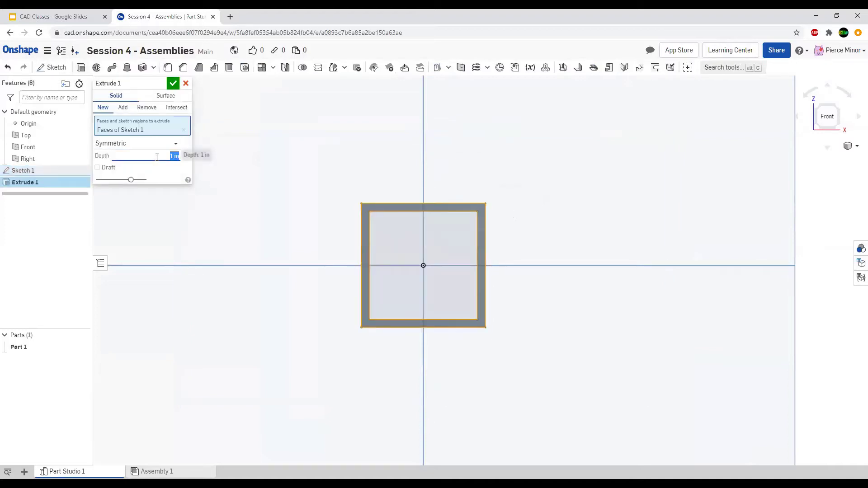
left_click(173, 83)
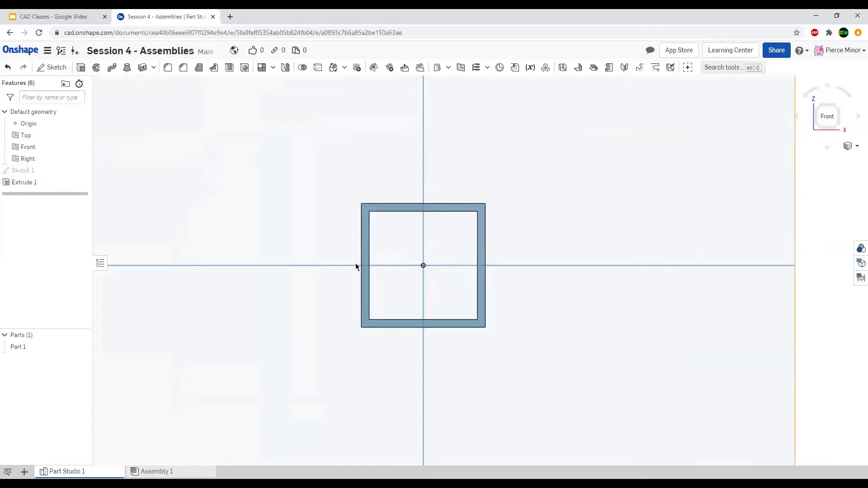
right_click_drag(459, 227, 508, 266)
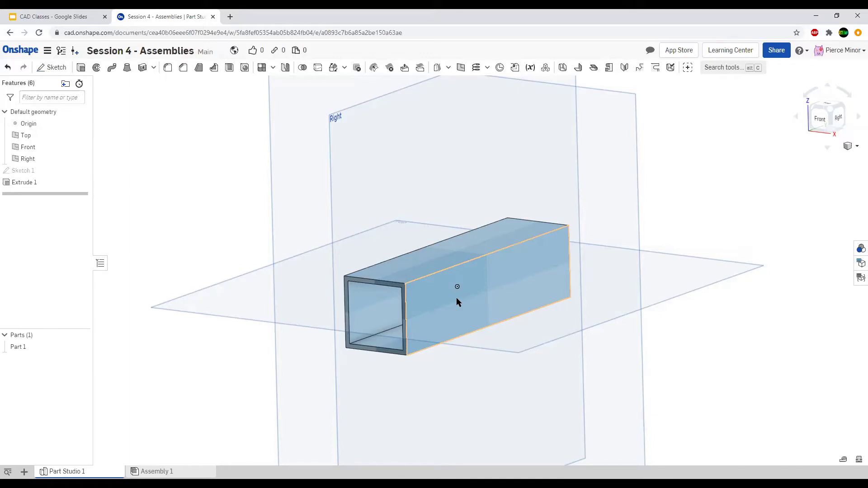
right_click_drag(412, 294, 438, 318)
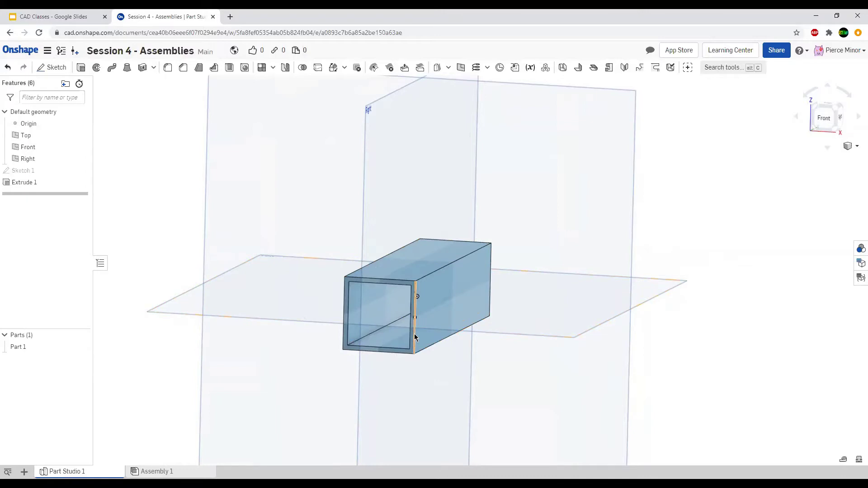
right_click_drag(429, 329, 397, 329)
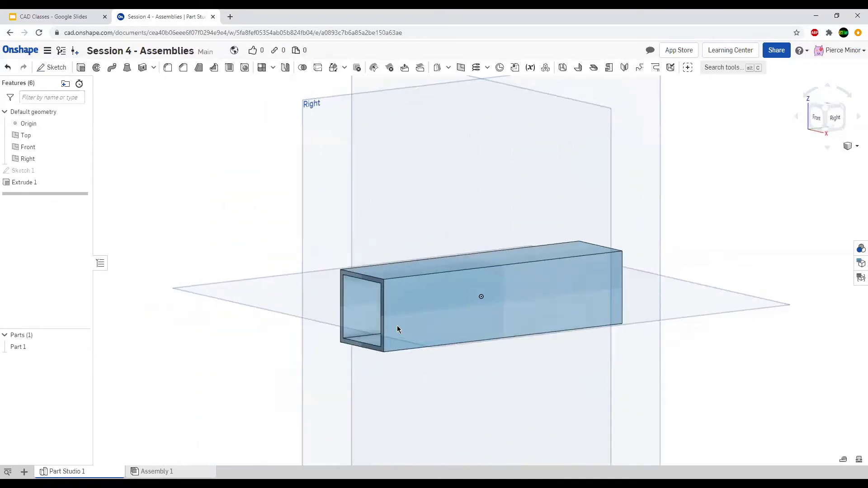
Start a sketch on the tube's right side face and place two points level with the origin, between it and the tube's left end.
left_click(835, 118)
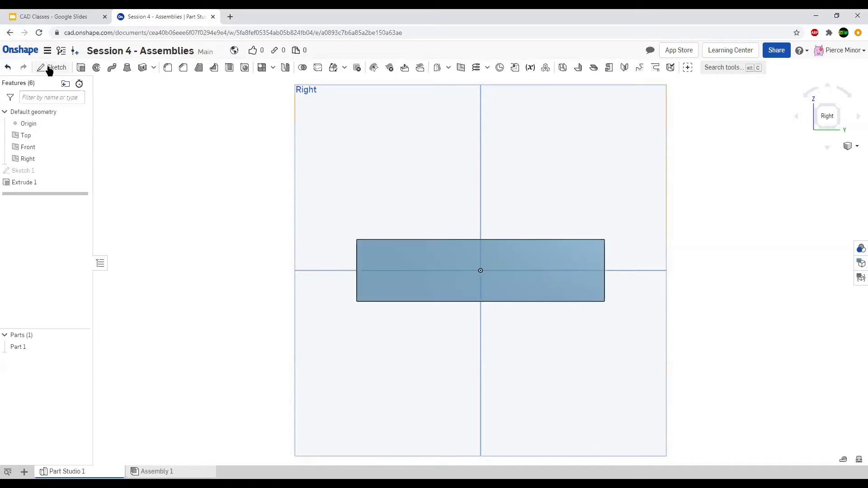
key("shift+s")
left_click(517, 256)
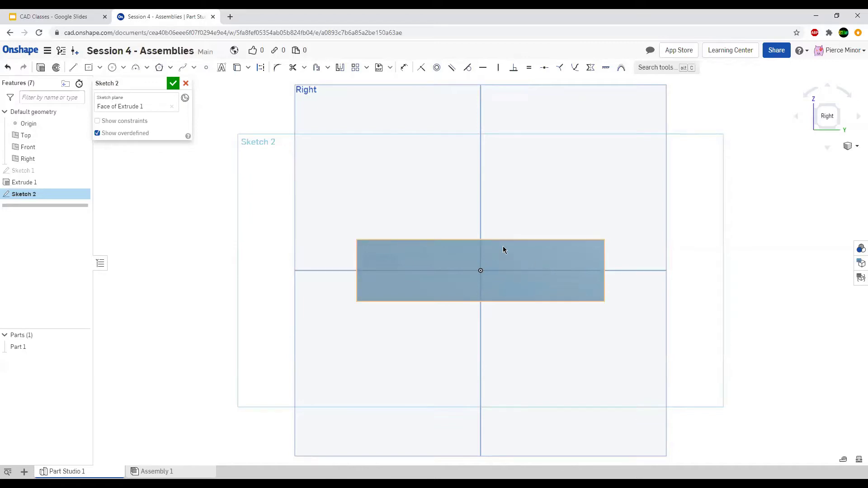
left_click(205, 68)
scroll(382, 247, "up", 3)
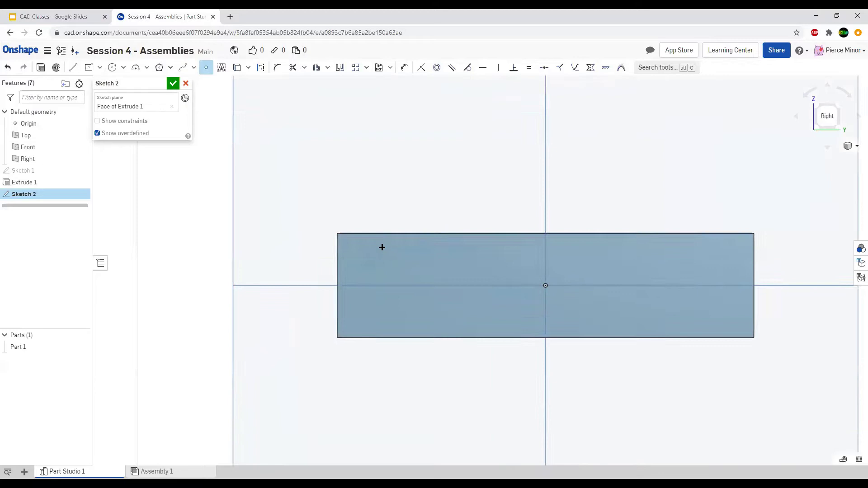
scroll(382, 247, "up", 1)
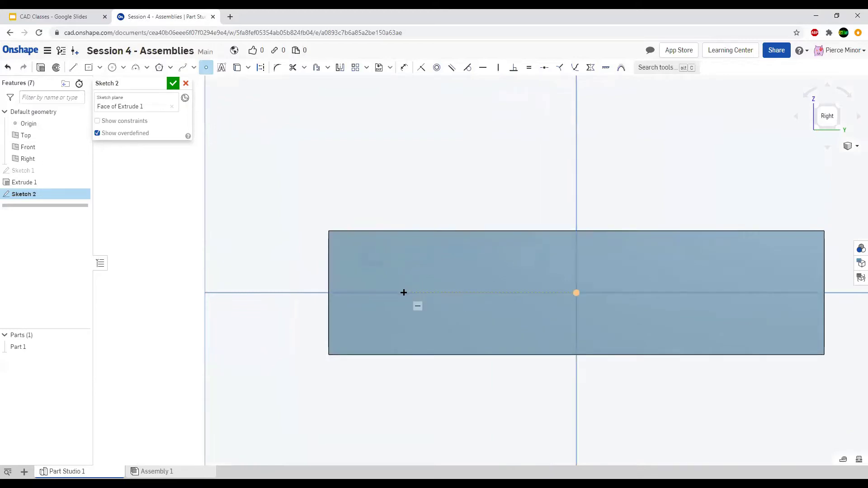
left_click(421, 293)
left_click(517, 293)
key("Escape")
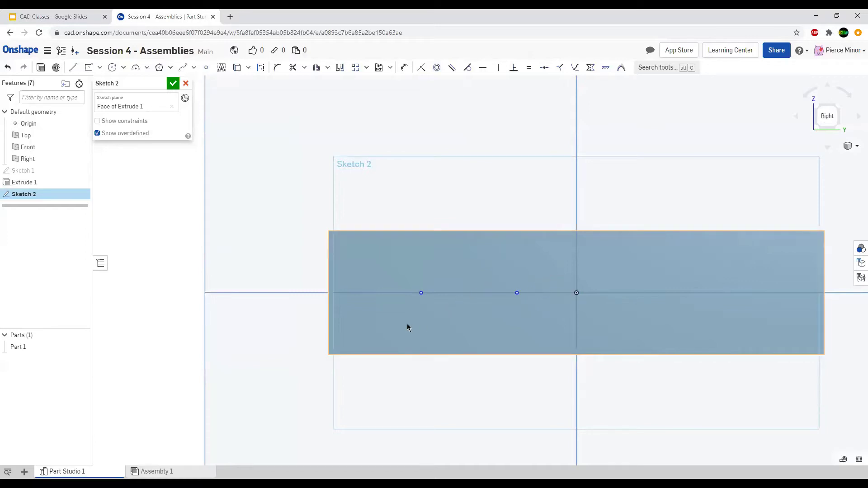
Dimension the outer sketch point 1 in from the tube's left end edge.
key("u")
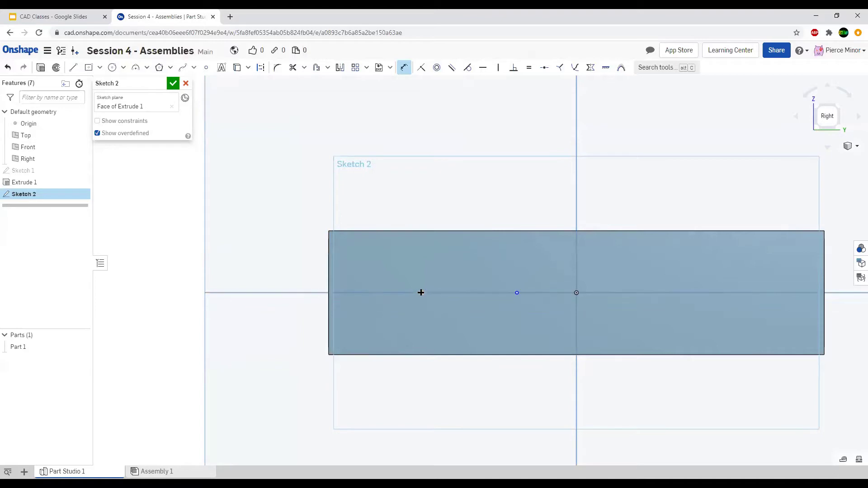
left_click(329, 308)
left_click(421, 293)
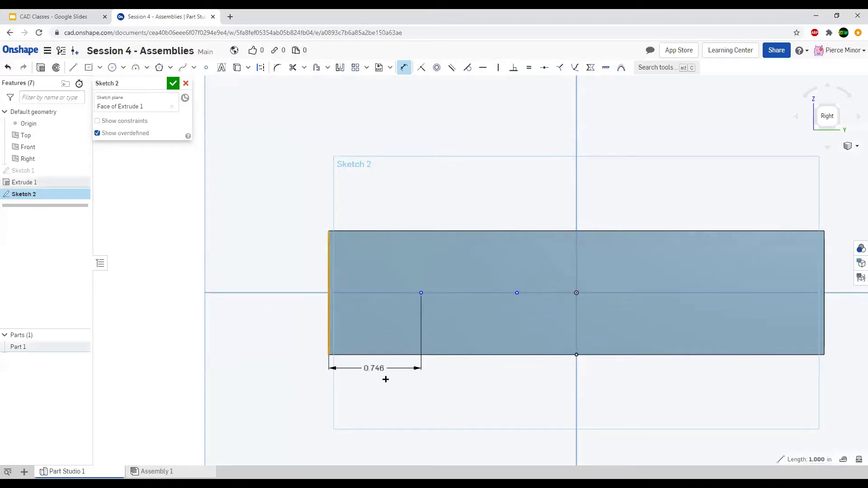
left_click(392, 377)
type("1")
key("Return")
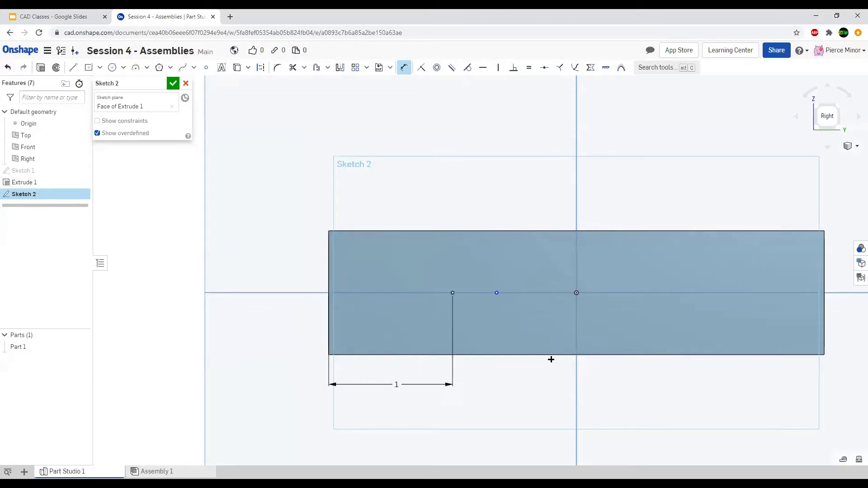
Dimension the second sketch point, nearer the origin, 1.5 in from the tube's left end edge.
left_click(497, 293)
left_click(329, 285)
left_click(475, 366)
type("1.5")
key("Return")
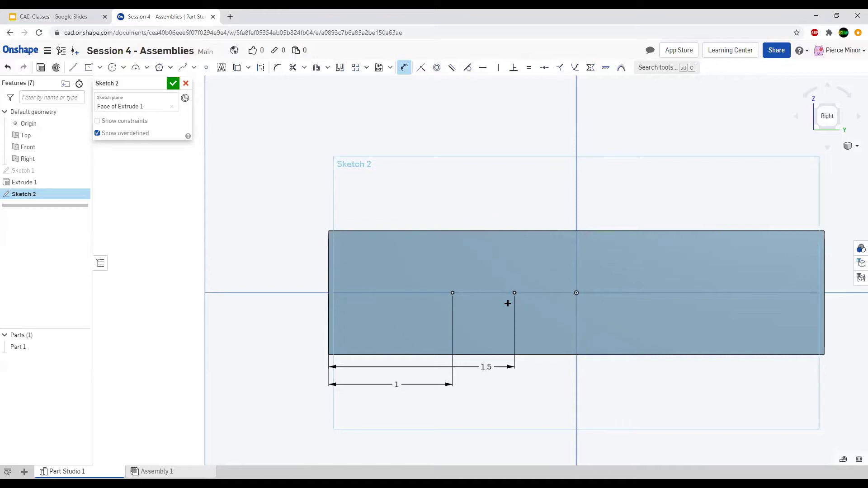
Finish the point sketch and start a Hole feature with the Simple style and Through termination.
right_click_drag(514, 316, 491, 326)
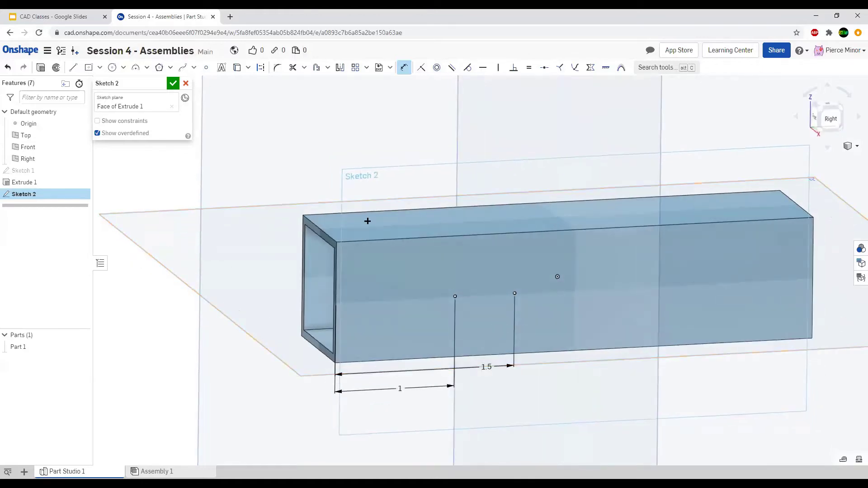
left_click(173, 84)
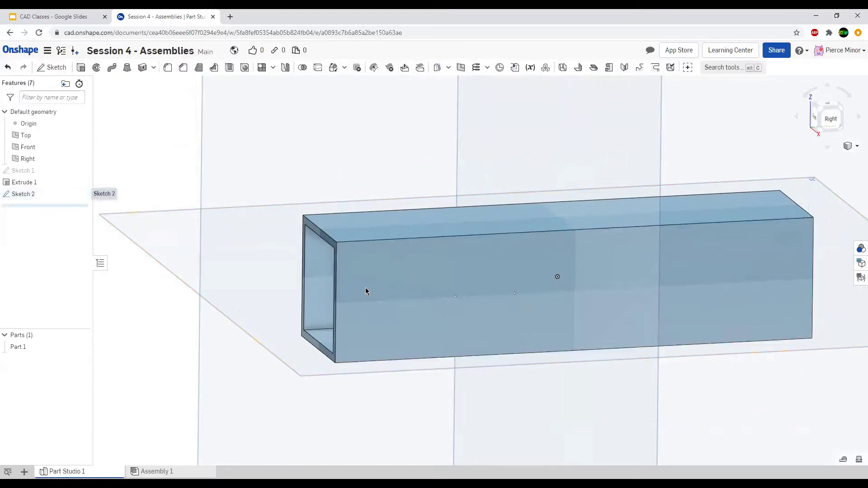
scroll(482, 307, "up", 2)
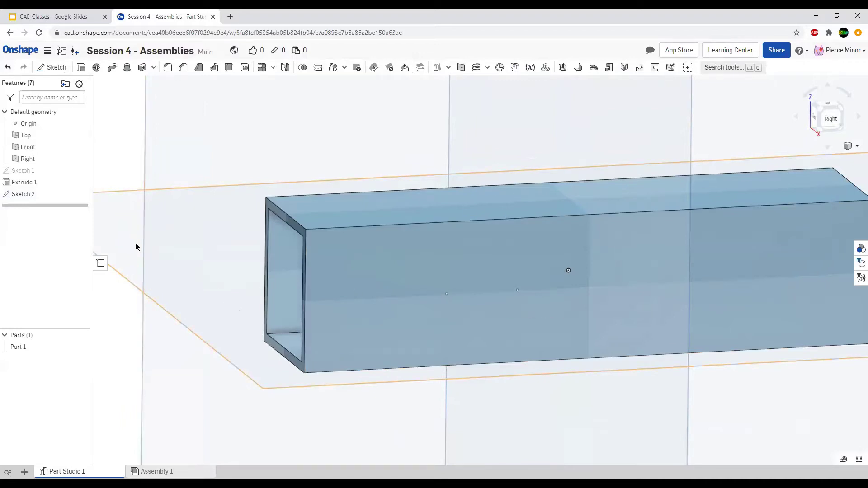
left_click(244, 67)
right_click_drag(326, 175, 316, 185)
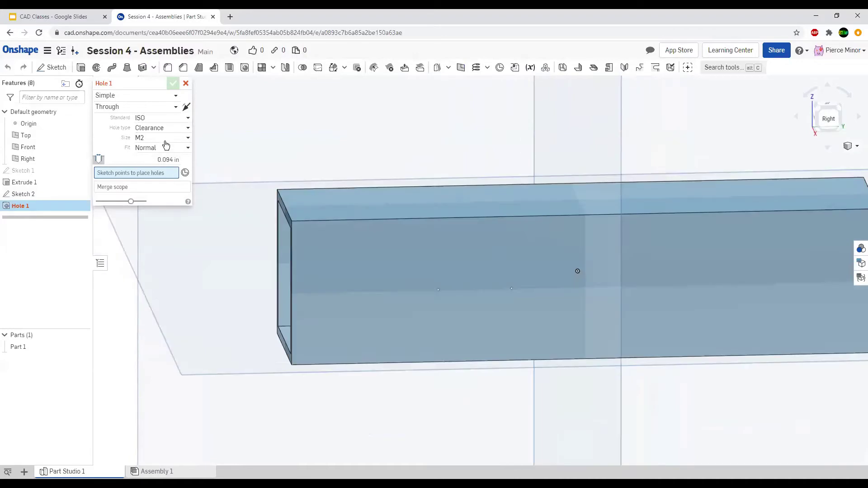
left_click(134, 100)
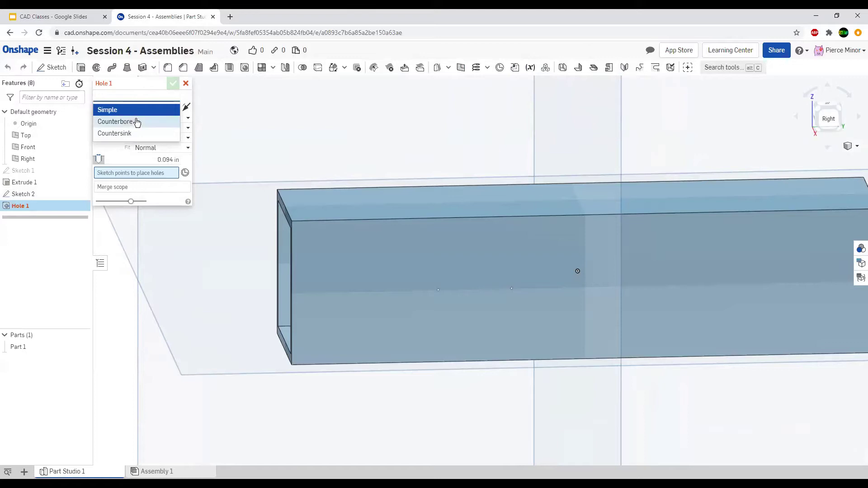
left_click(131, 106)
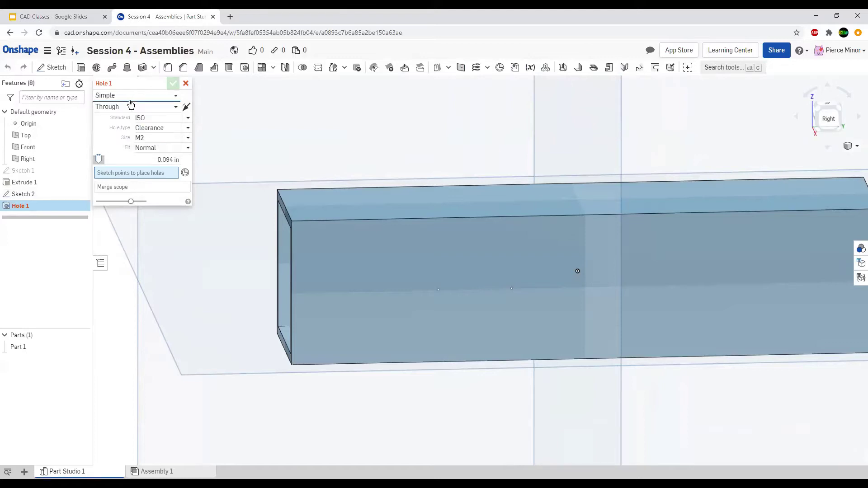
left_click(130, 105)
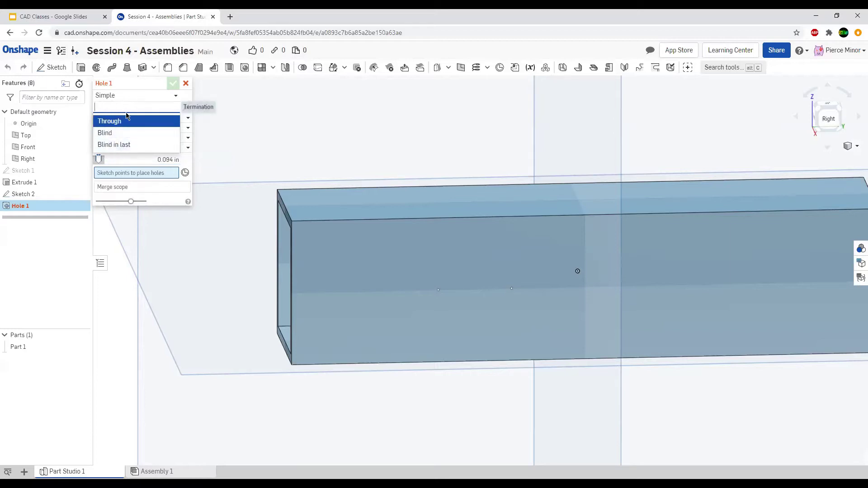
left_click(188, 97)
left_click(149, 118)
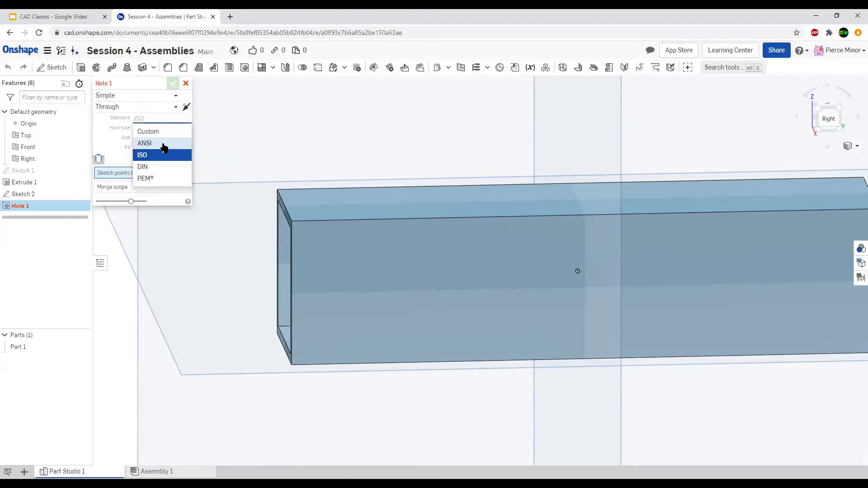
left_click(164, 144)
left_click(160, 118)
left_click(156, 156)
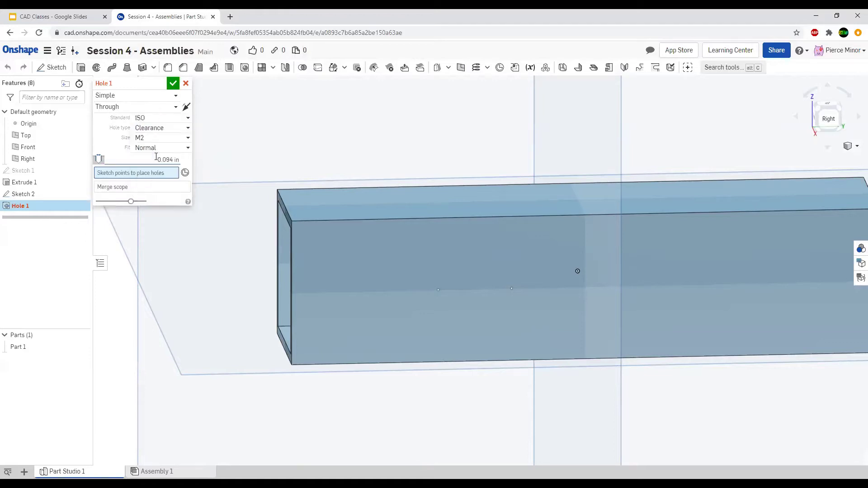
left_click(158, 147)
left_click(159, 146)
left_click(161, 138)
scroll(162, 199, "down", 3)
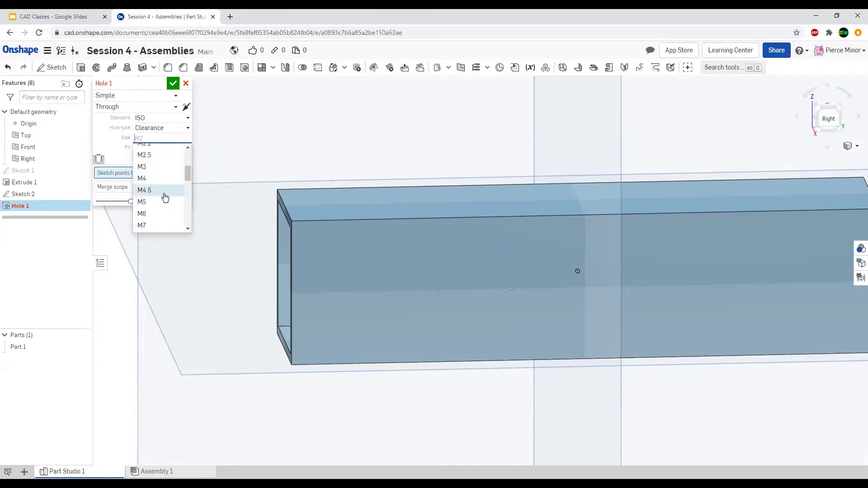
scroll(158, 169, "up", 3)
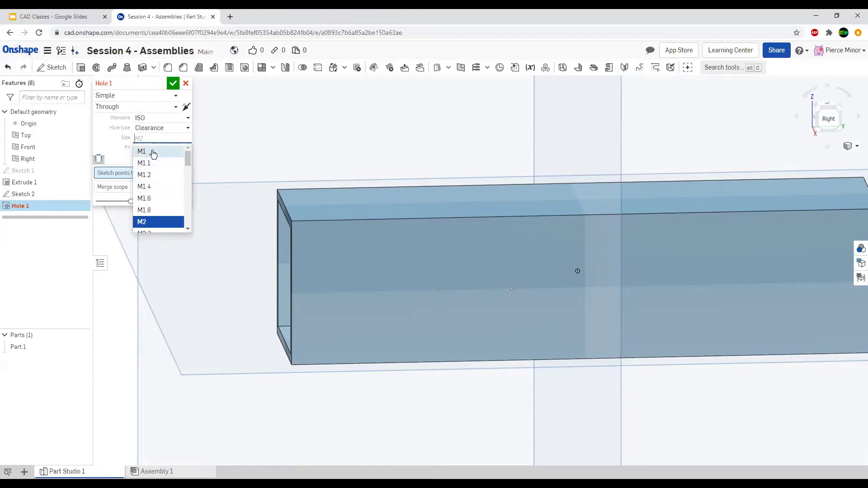
scroll(171, 192, "down", 2)
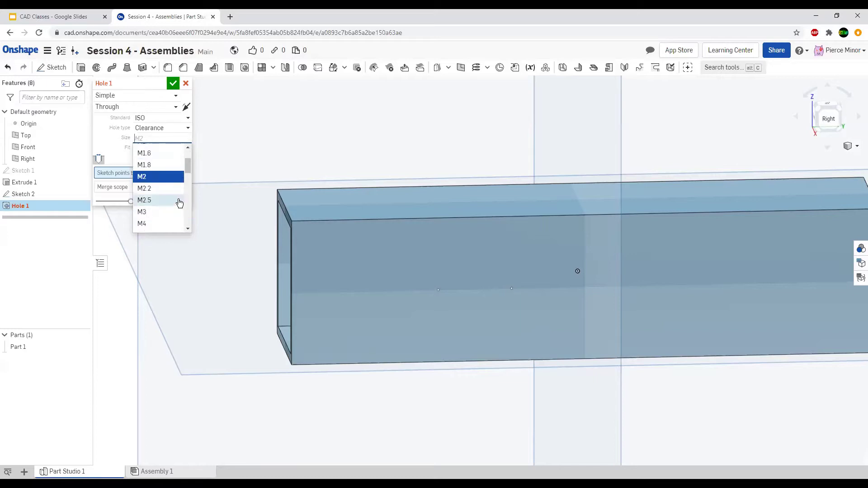
Set the hole to an ANSI #10 clearance hole with Free fit and place it on the sketch point nearer the origin.
left_click(163, 118)
left_click(163, 119)
left_click(161, 142)
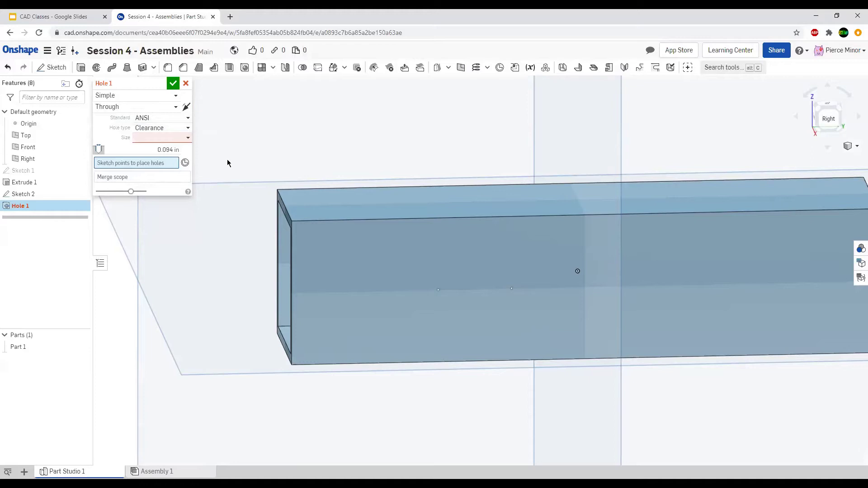
left_click(165, 128)
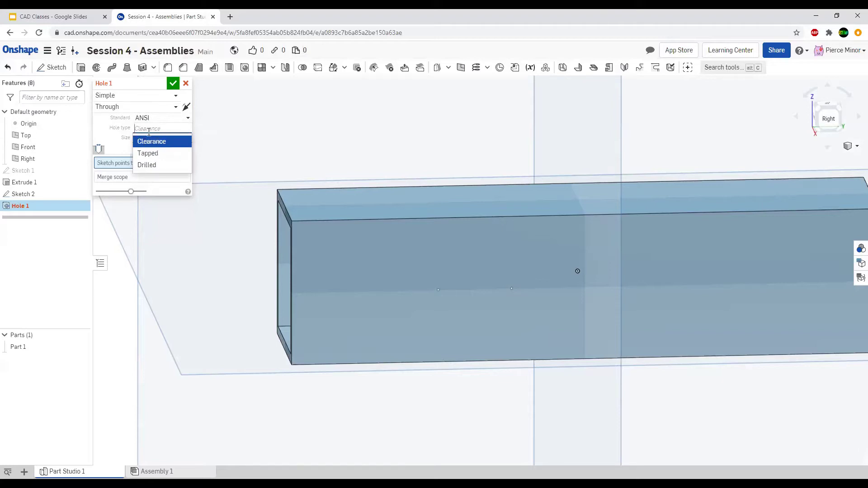
left_click(156, 142)
left_click(165, 139)
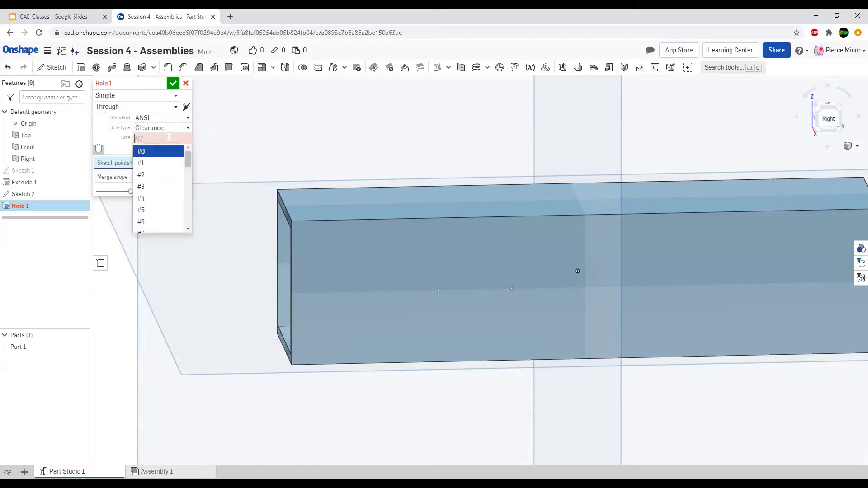
scroll(159, 174, "down", 4)
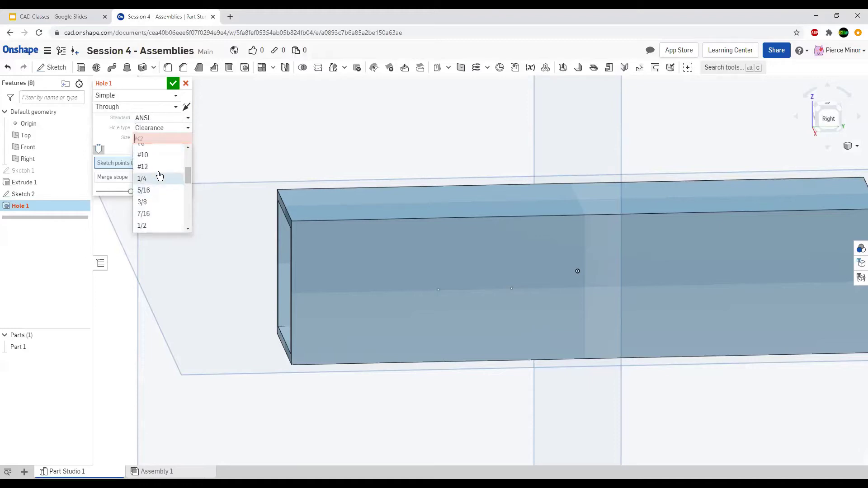
left_click(157, 156)
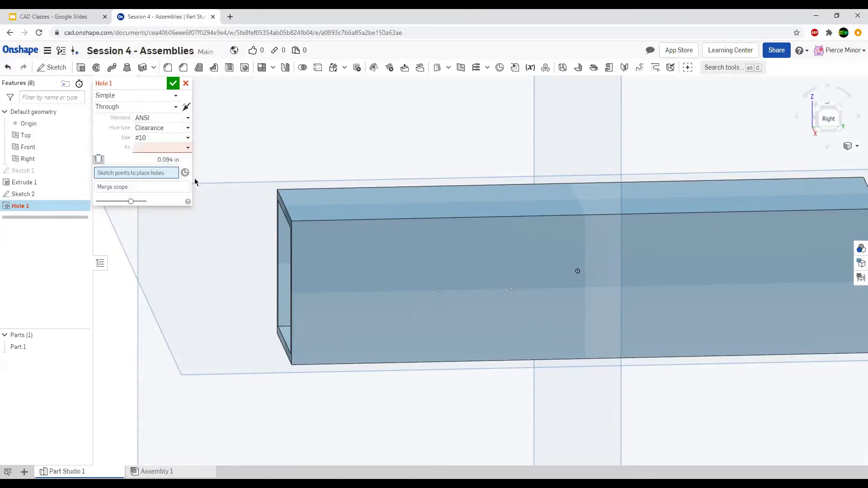
left_click(170, 145)
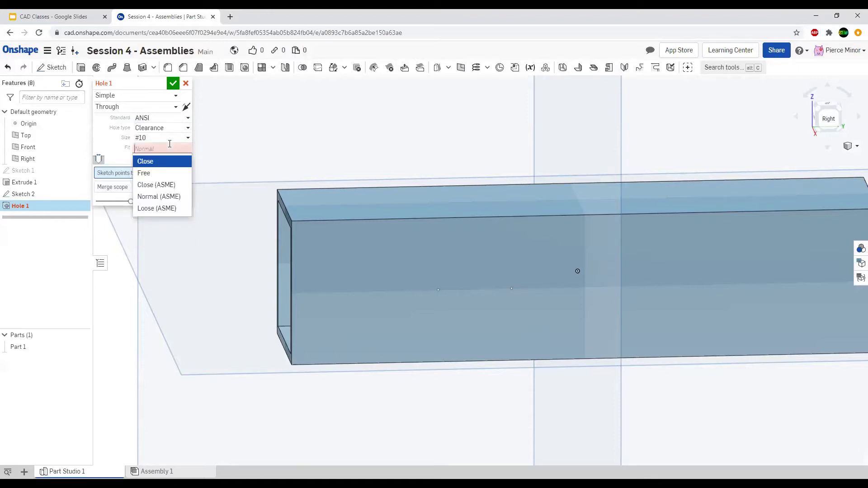
left_click(171, 173)
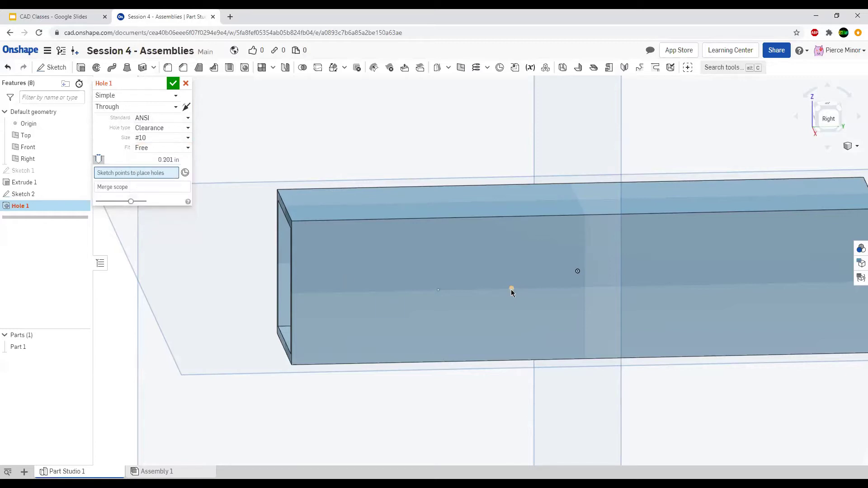
mouse_move(476, 280)
right_mouse_down()
mouse_move(483, 288)
mouse_move(477, 280)
right_mouse_up()
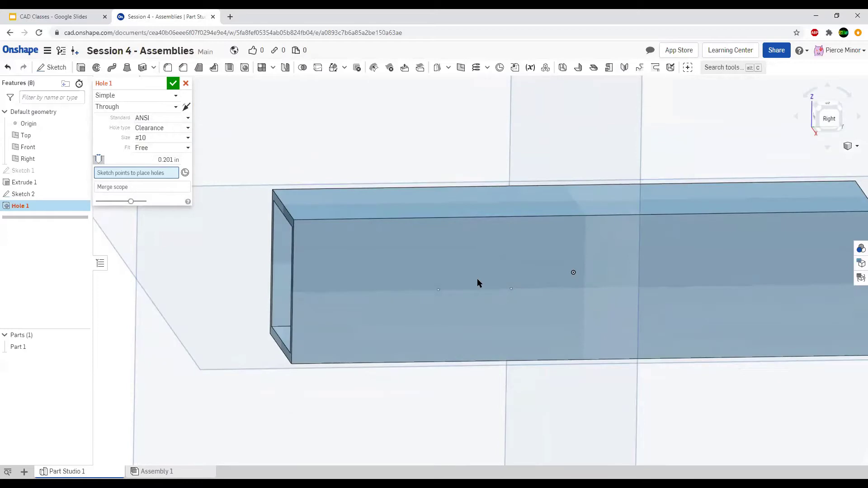
left_click(511, 289)
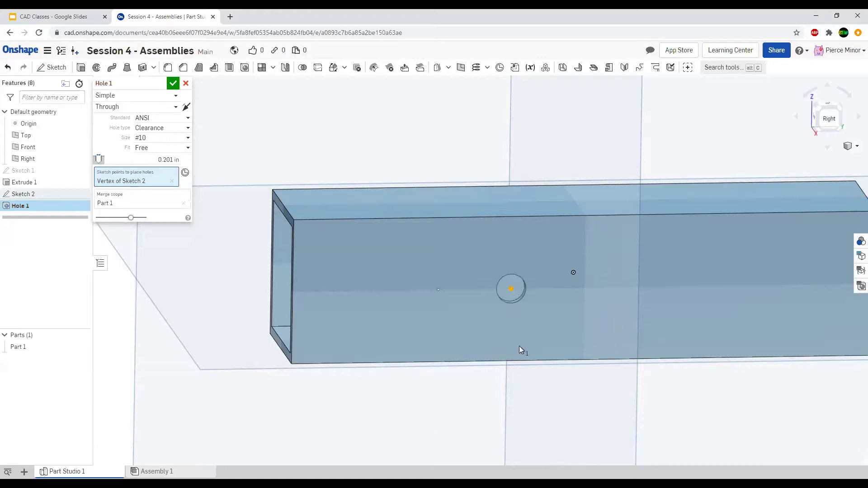
Examine the previewed hole through the tube's side walls at an angle and straight on.
right_click_drag(474, 308, 505, 289)
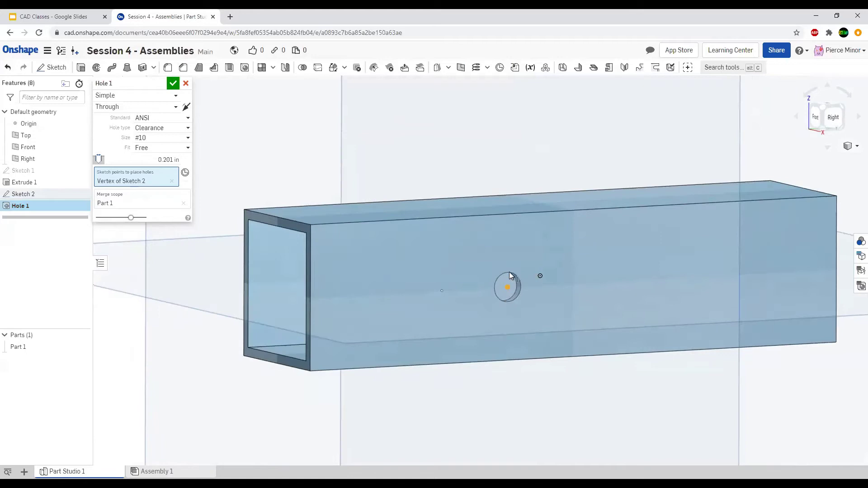
right_click_drag(484, 317, 205, 199)
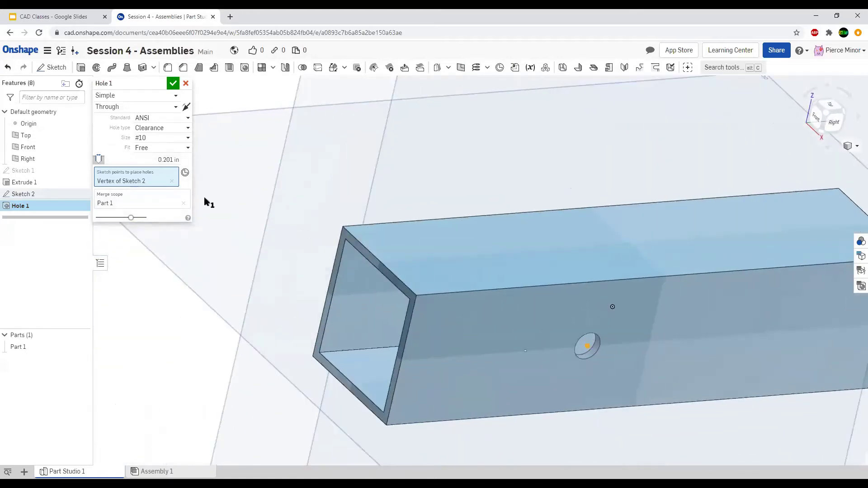
right_click_drag(558, 288, 508, 275)
scroll(706, 392, "up", 2)
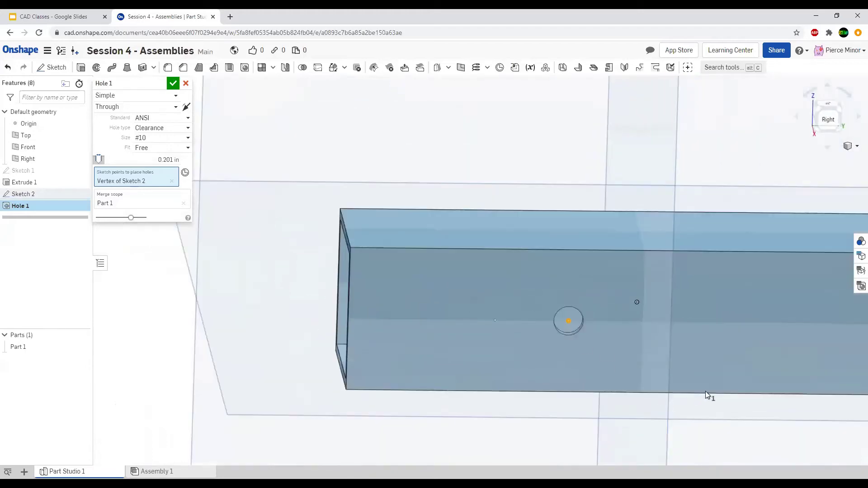
right_click_drag(608, 349, 606, 340)
key("f")
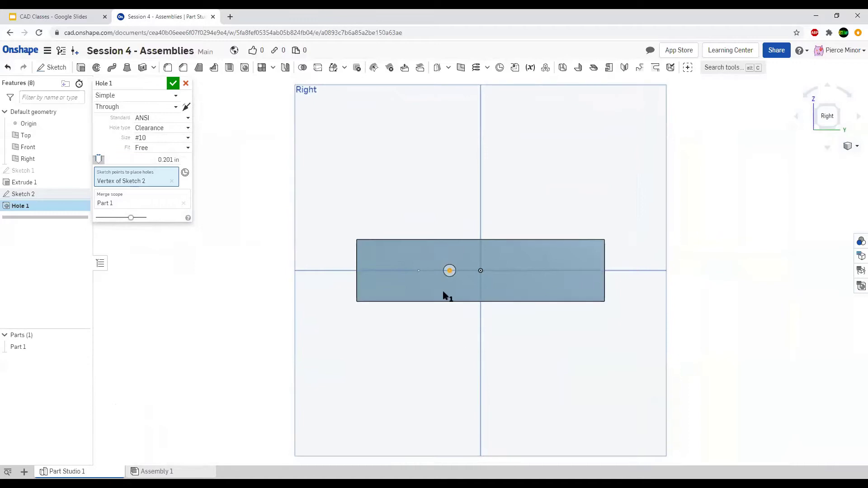
scroll(446, 294, "up", 6)
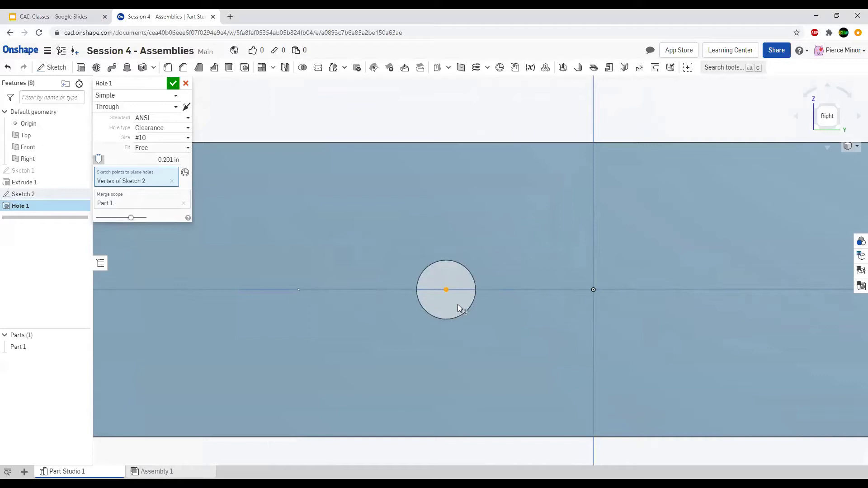
right_click_drag(397, 312, 328, 278)
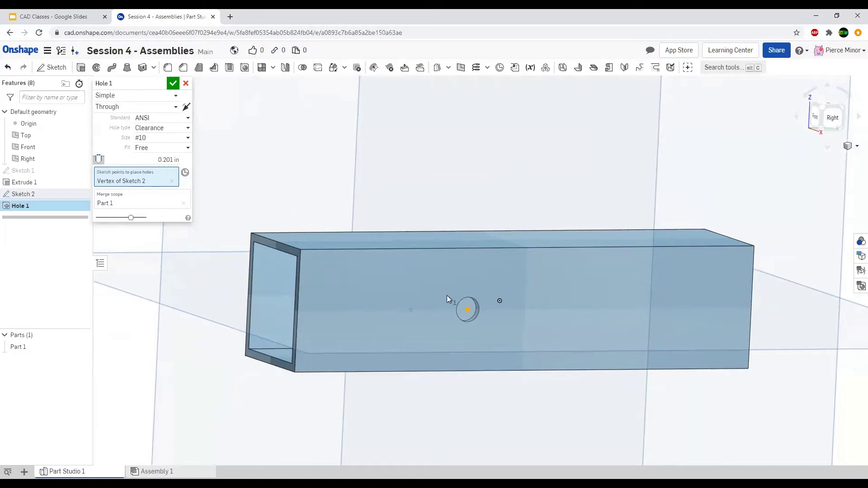
Add the outer sketch point as a second hole location and complete the through holes in both side walls.
right_click_drag(374, 322, 413, 319)
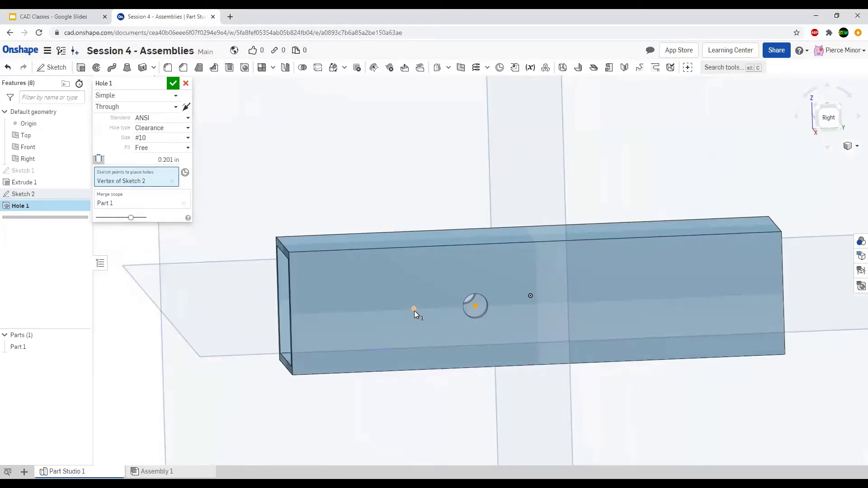
left_click(414, 310)
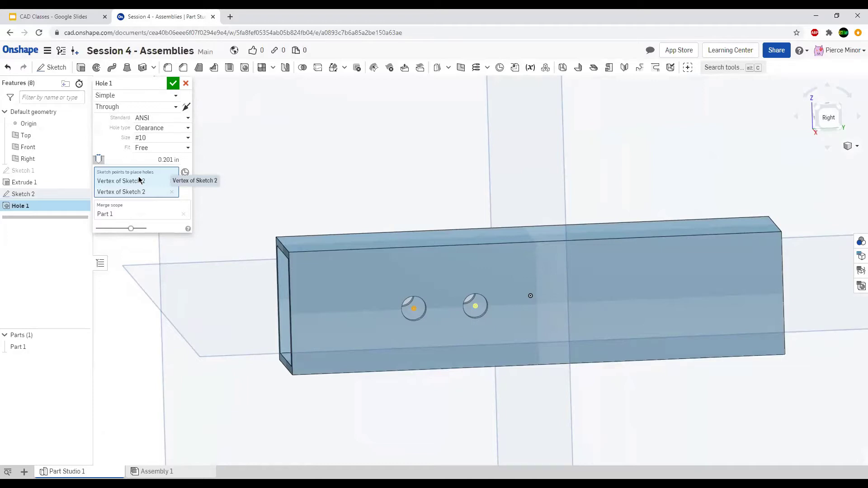
right_click_drag(376, 303, 445, 340)
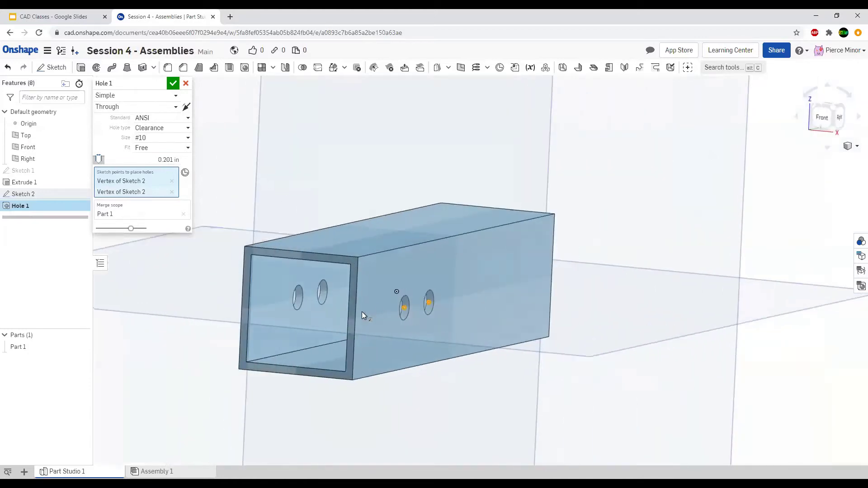
left_click(173, 85)
right_click_drag(374, 317, 356, 312)
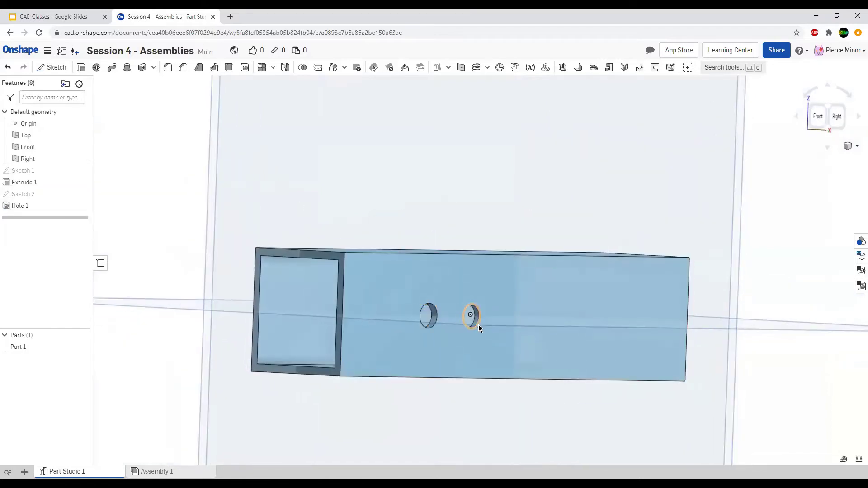
key("shift+7")
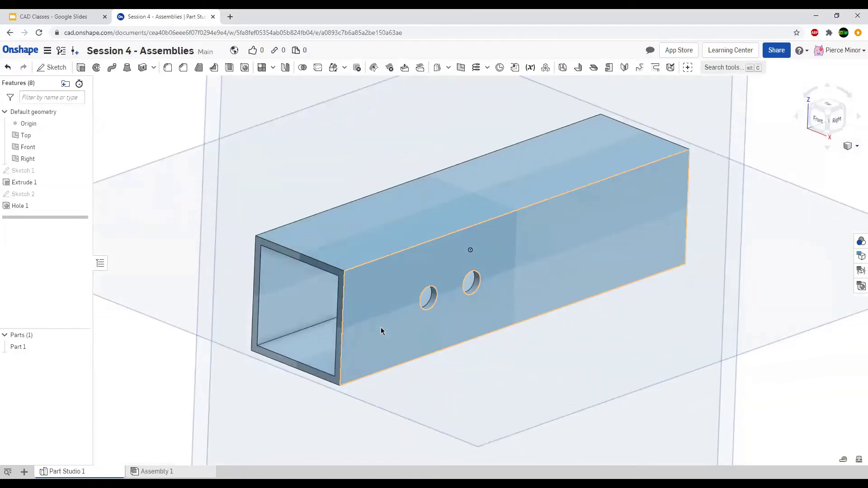
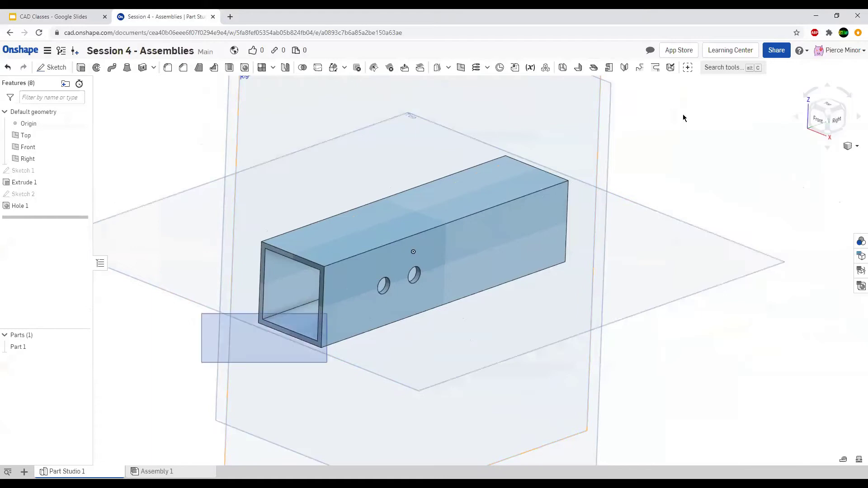
Delete the tube extrusion and its hole feature together with both sketches from the Part Studio.
key("Delete")
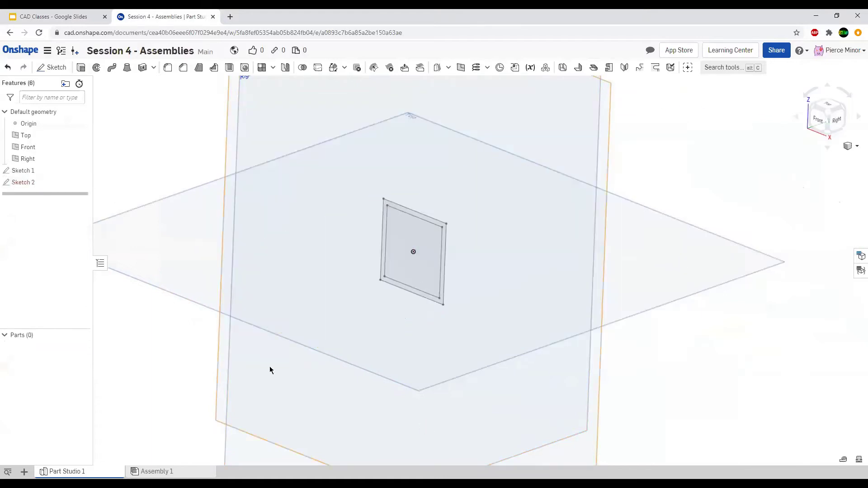
left_click(50, 171)
key("Delete")
left_click(52, 174)
key("Delete")
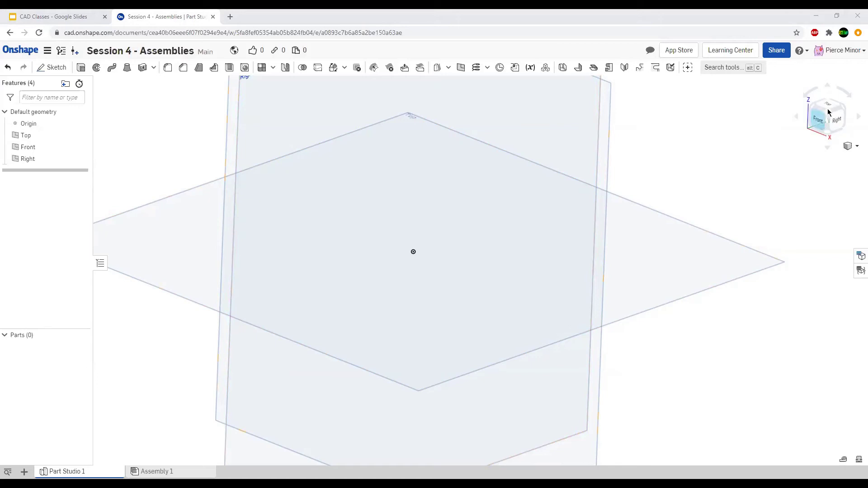
Start a sketch on the Front plane and draw a circle about 1.42 in in diameter centred on the origin.
scroll(343, 230, "down", 2)
scroll(342, 232, "down", 1)
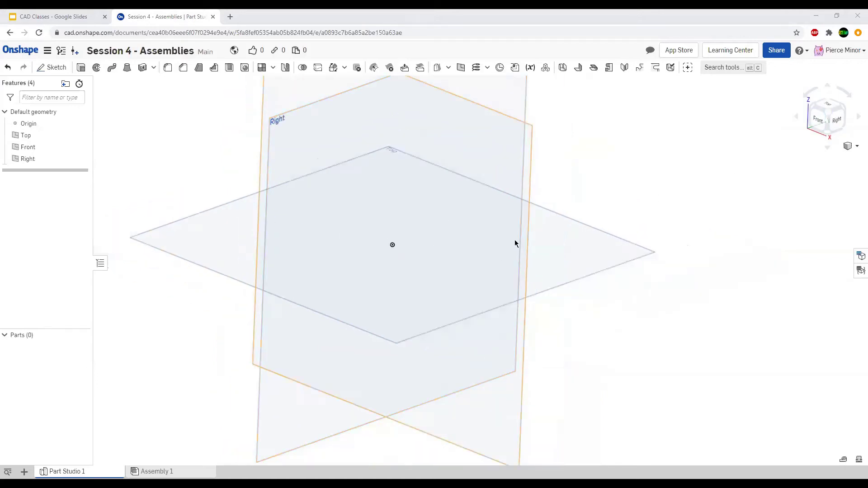
scroll(515, 243, "down", 2)
left_click(818, 119)
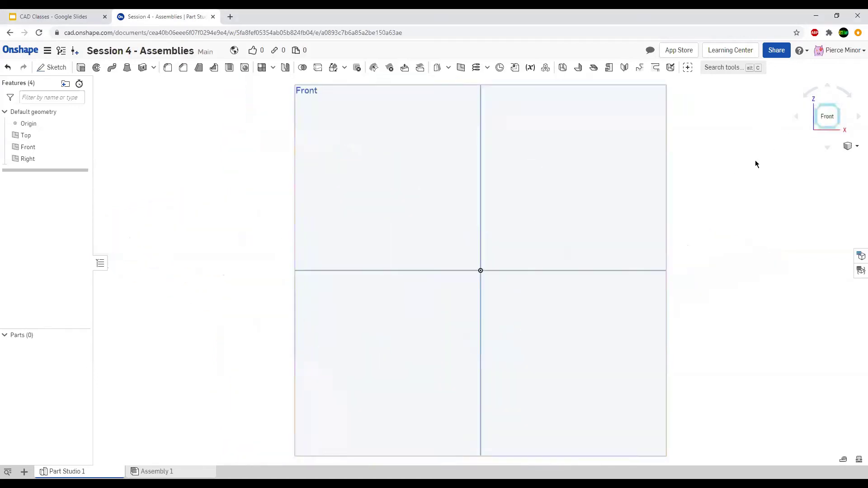
left_click(51, 67)
left_click(325, 182)
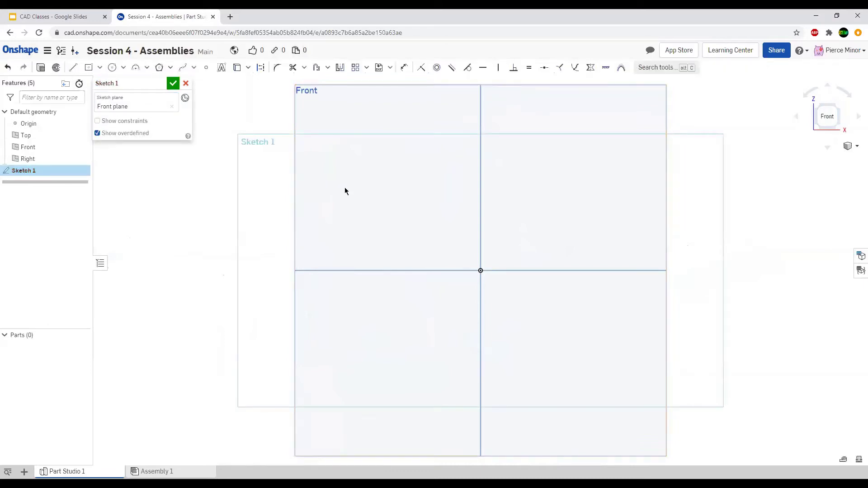
left_click(112, 67)
left_click(480, 272)
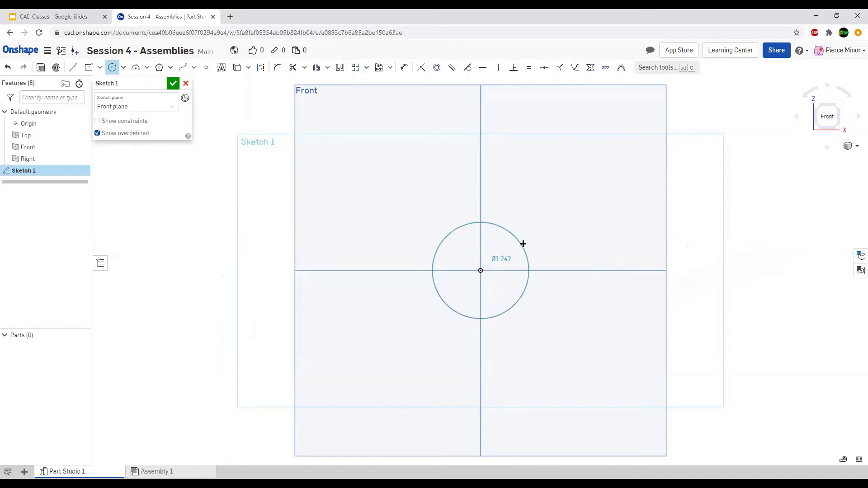
left_click(516, 244)
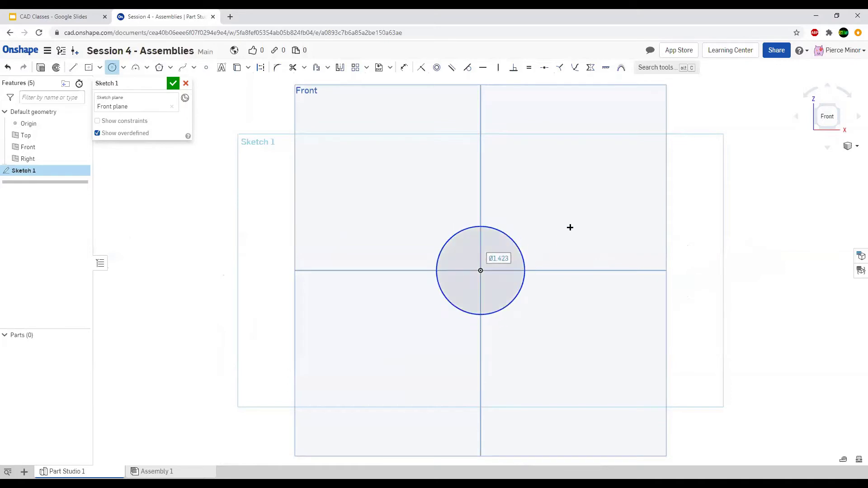
key("Escape")
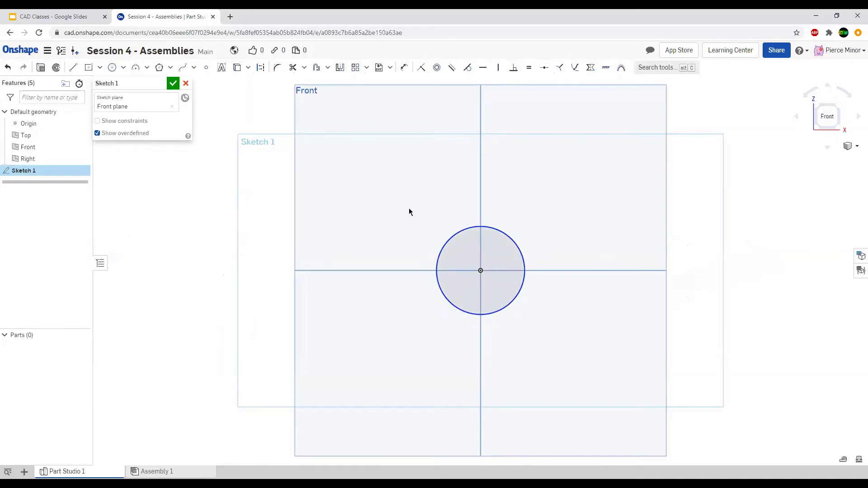
Dimension the circle's diameter to 9/8 in.
key("d")
left_click(506, 304)
left_click(492, 289)
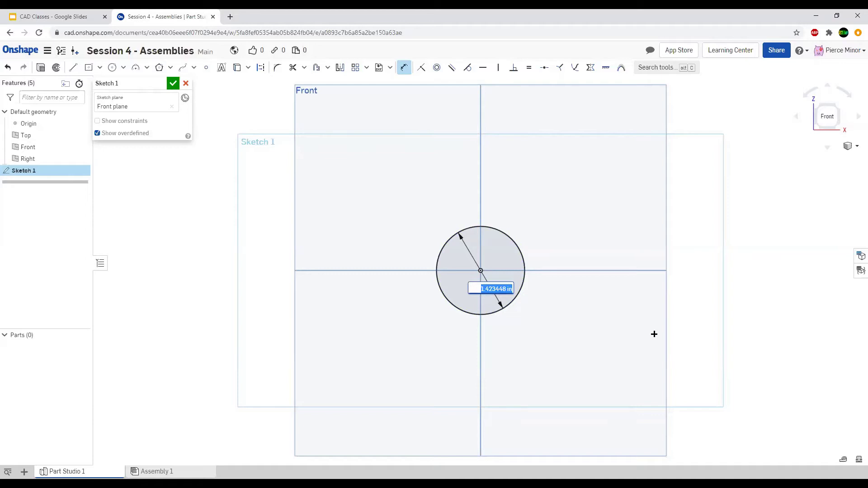
type("9/8")
key("Return")
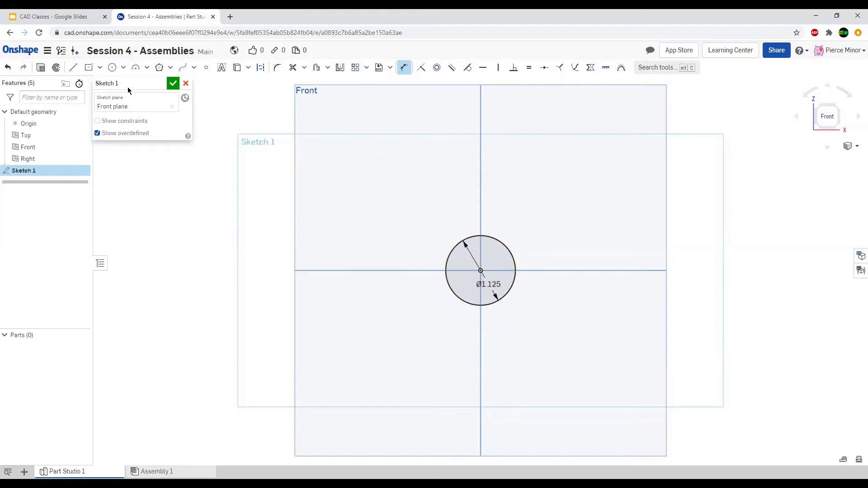
Draw a construction circle about 2.53 in in diameter around the first one, centred on the origin.
left_click(73, 67)
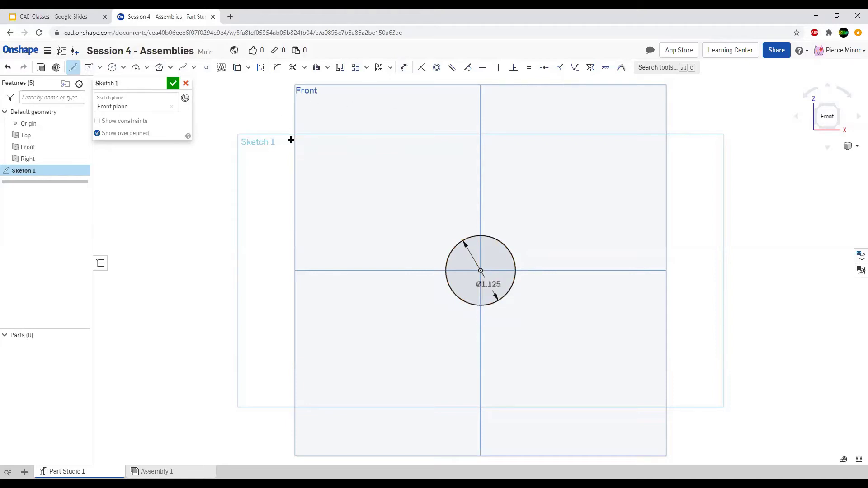
left_click(112, 67)
key("d")
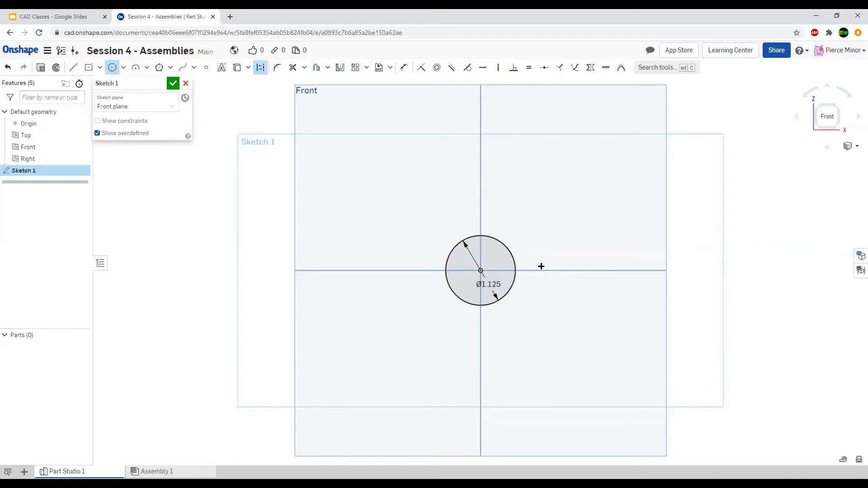
left_click(482, 269)
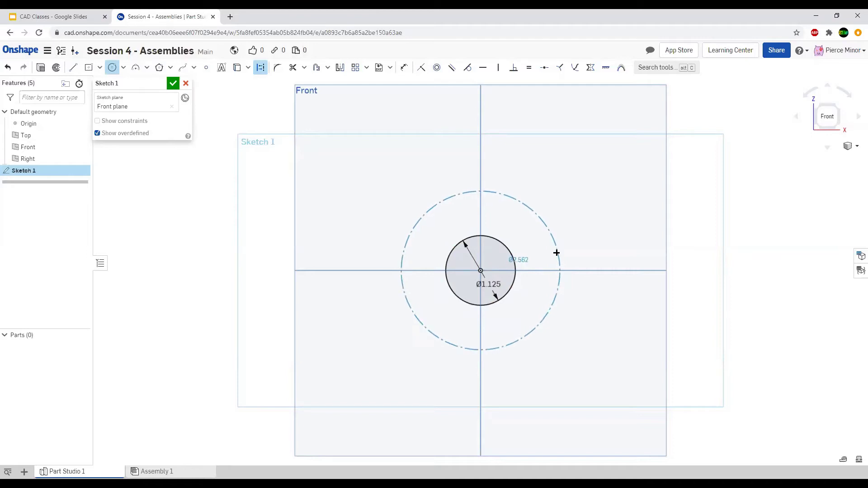
left_click(556, 253)
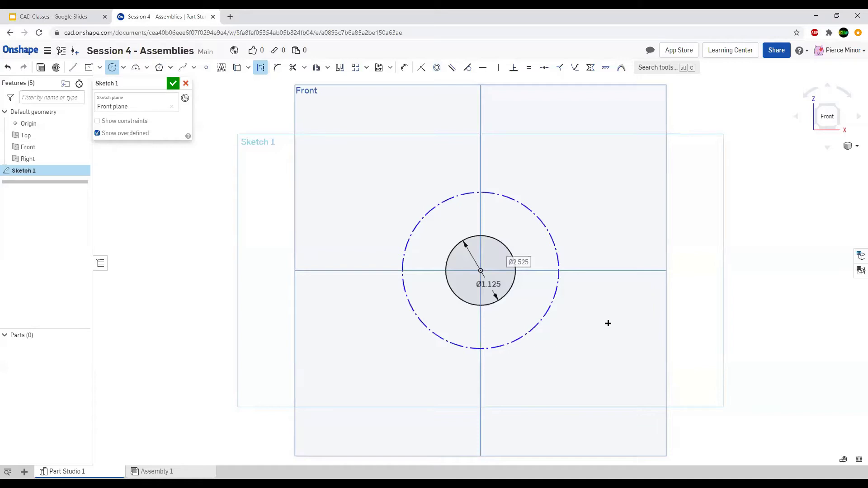
Dimension the outer construction circle's diameter to 2.6 in and place the dimension well outside the circles.
key("d")
left_click(553, 242)
left_click(567, 242)
type("2.525")
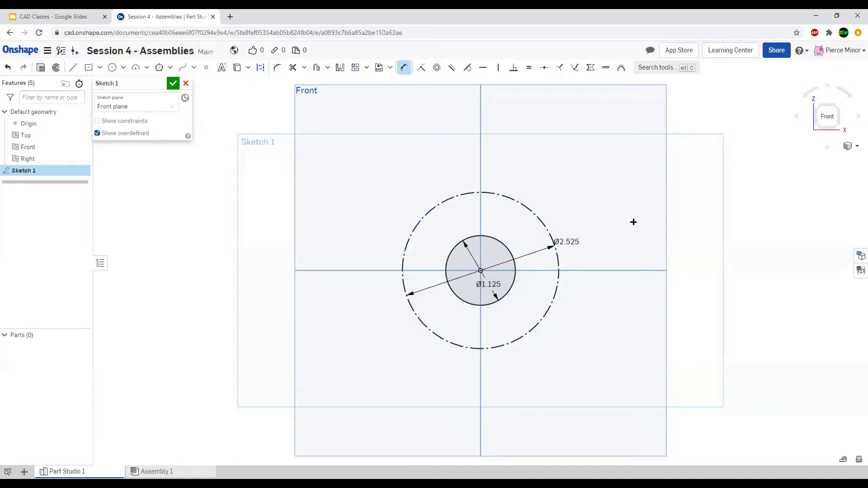
key("Return")
left_click_drag(569, 242, 732, 236)
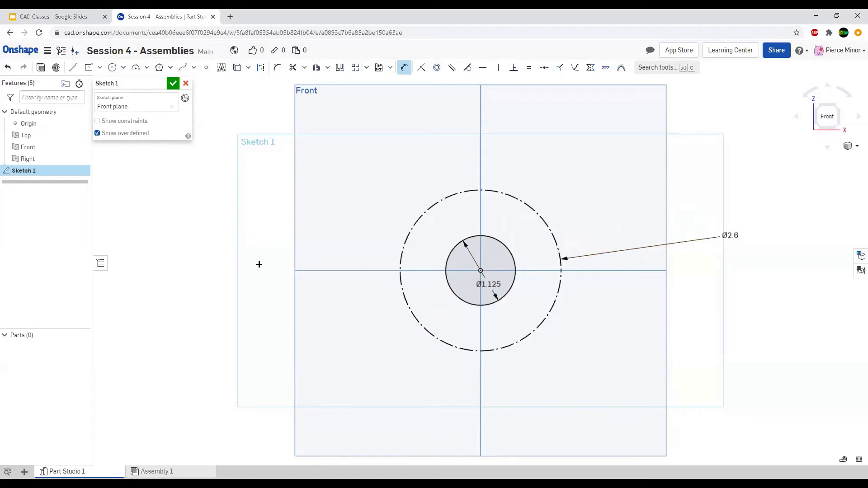
Draw a circle about 2.58 in in diameter up and to the left of the origin and convert it to construction geometry.
left_click(73, 67)
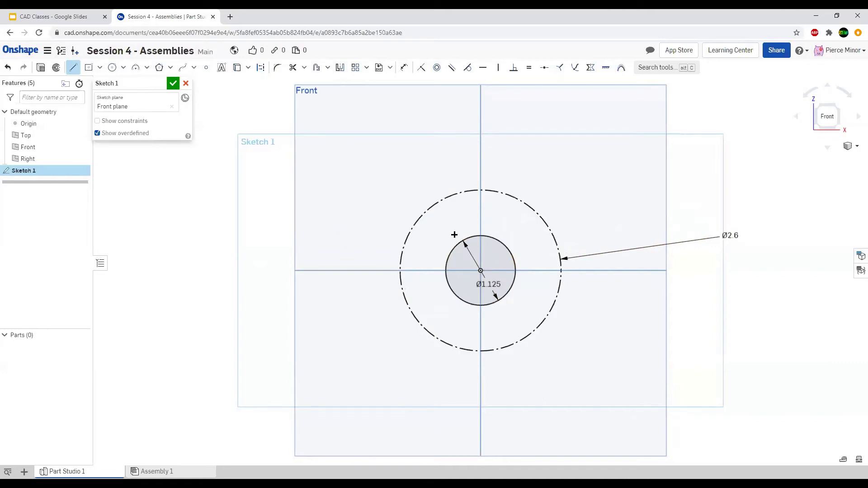
left_click(112, 68)
left_click(382, 194)
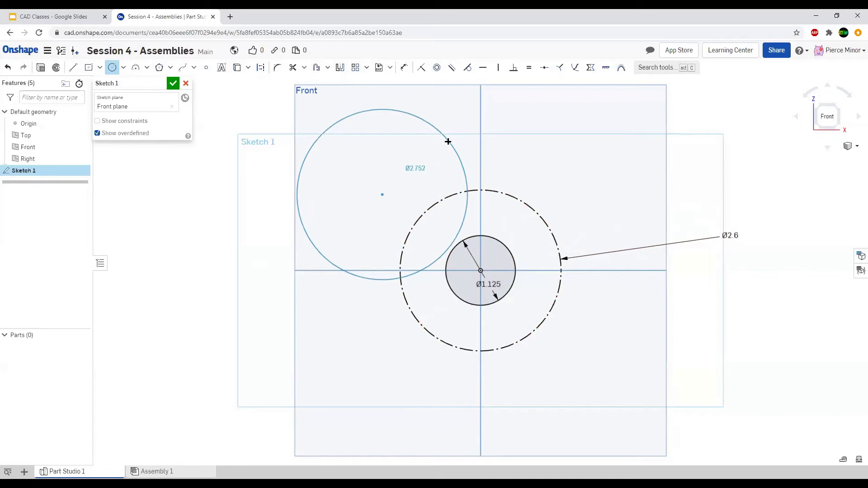
left_click(443, 142)
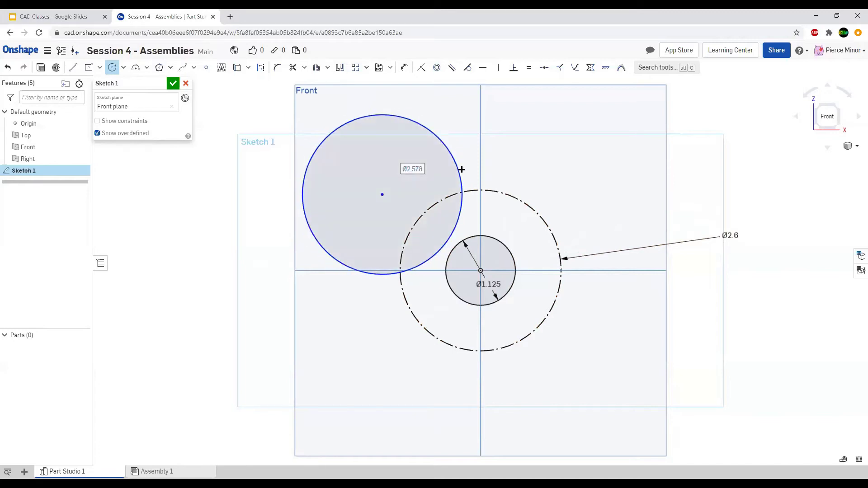
key("Escape")
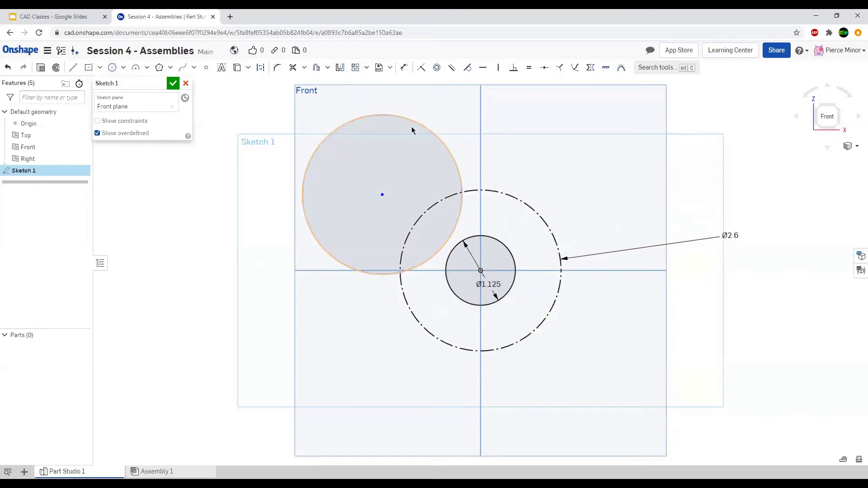
left_click(433, 132)
key("q")
Draw a construction line about 2 in long from the origin to the centre of the upper-left circle.
key("l")
left_click(480, 271)
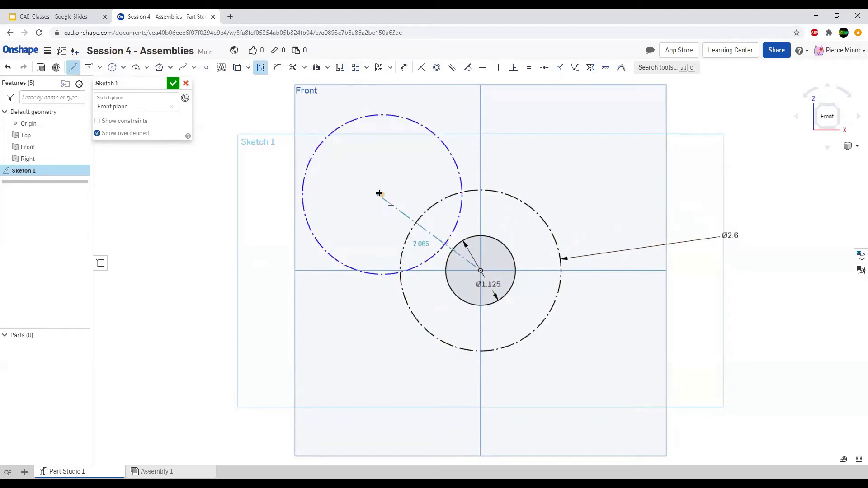
left_click(381, 194)
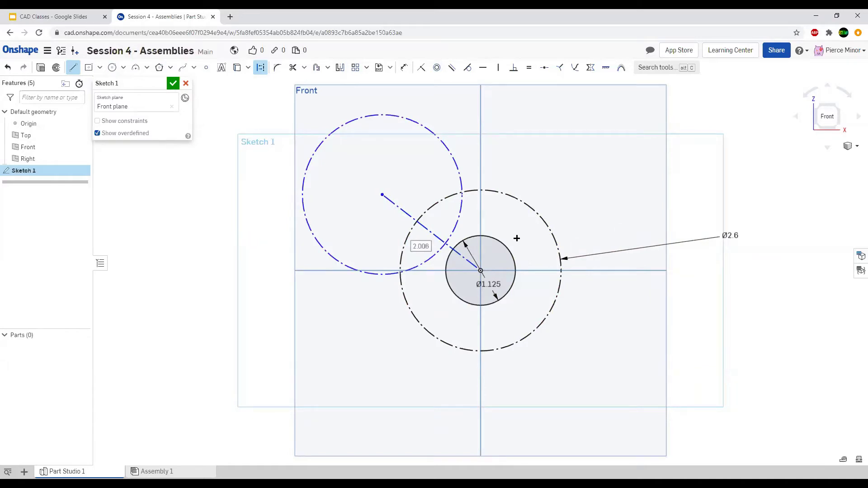
Draw a small construction circle about 0.75 in in diameter at the centre of the upper-left circle.
scroll(359, 181, "up", 3)
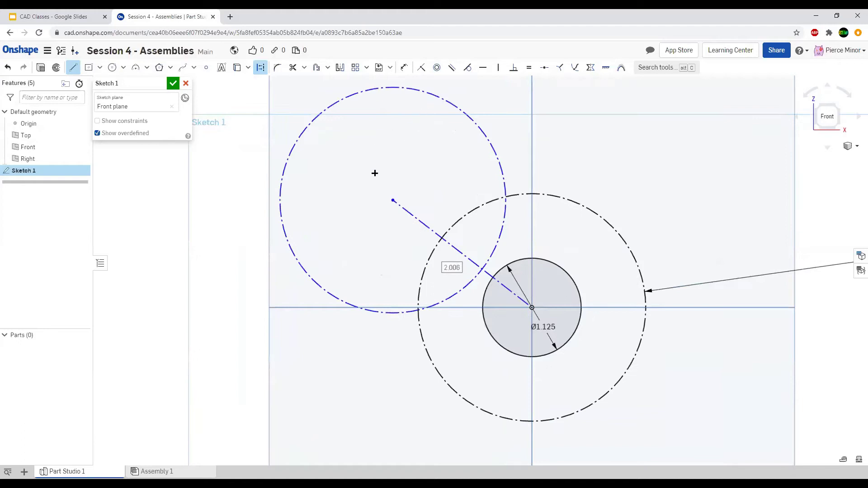
key("c")
left_click(393, 199)
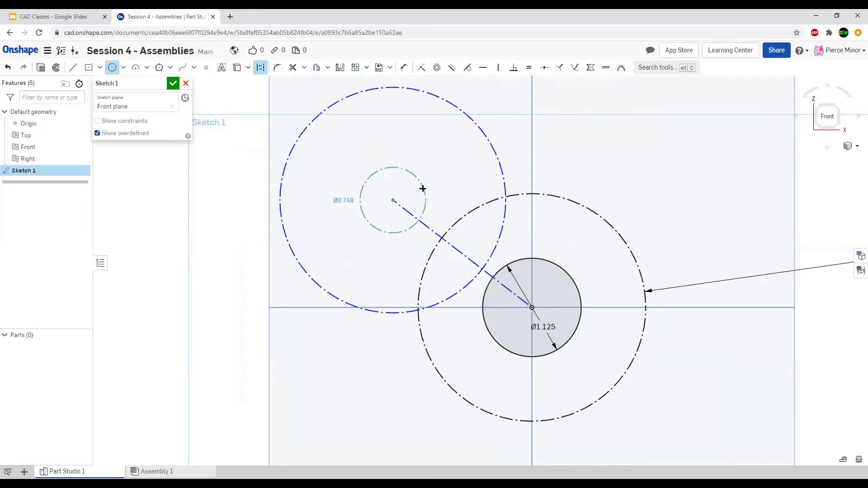
left_click(422, 189)
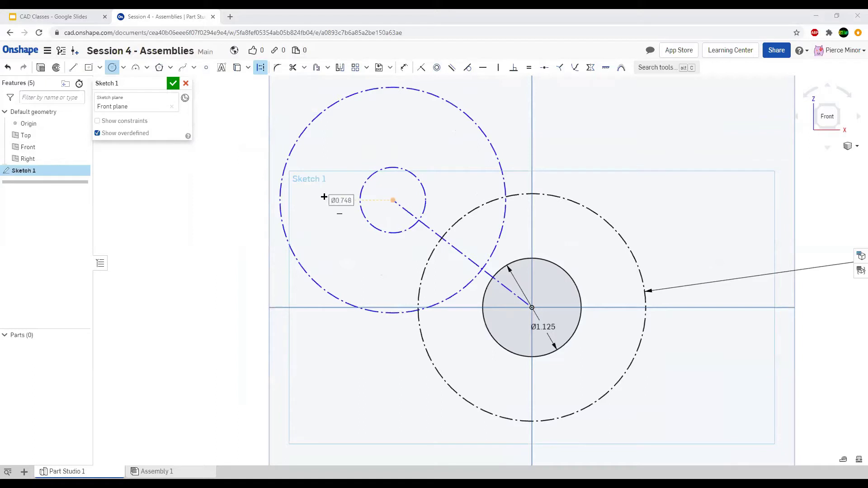
left_click(364, 215)
key("Escape")
Dimension the small construction circle's diameter to 0.6 in.
key("d")
left_click(363, 218)
left_click(374, 239)
type("0.6")
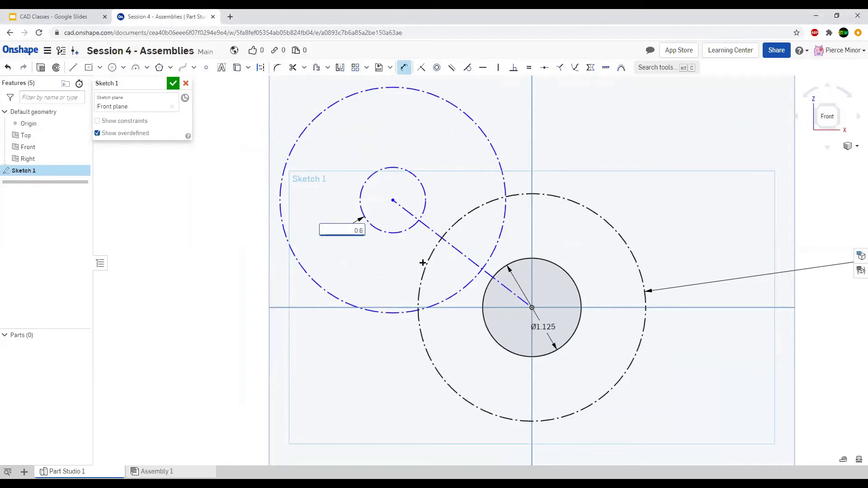
key("Return")
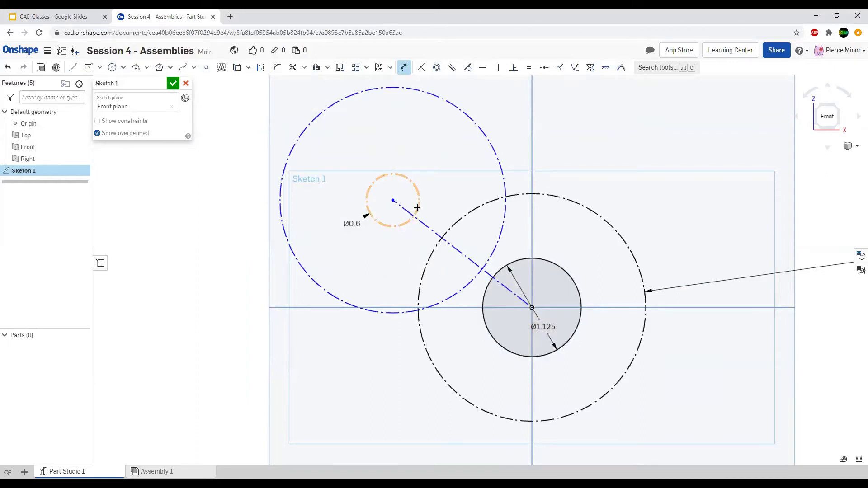
Make the 0.6 in circle tangent to the outside of the 2.6 in circle and slide it around that circle toward the top.
scroll(321, 184, "down", 2)
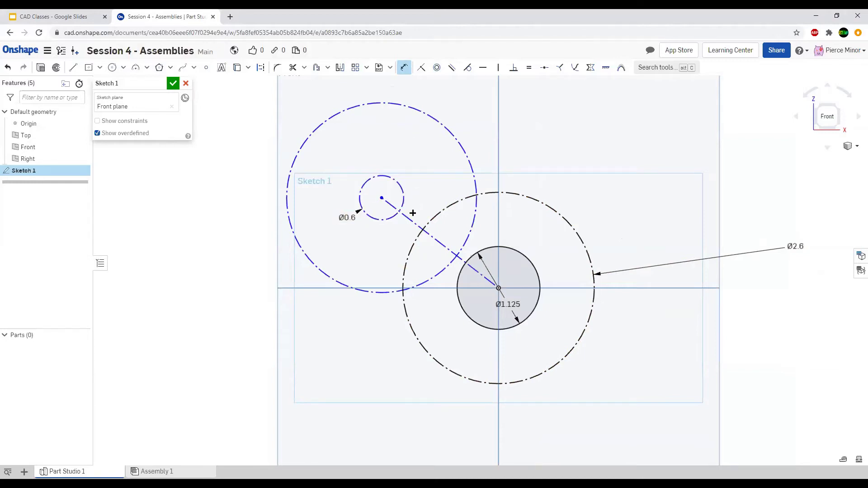
scroll(408, 217, "up", 1)
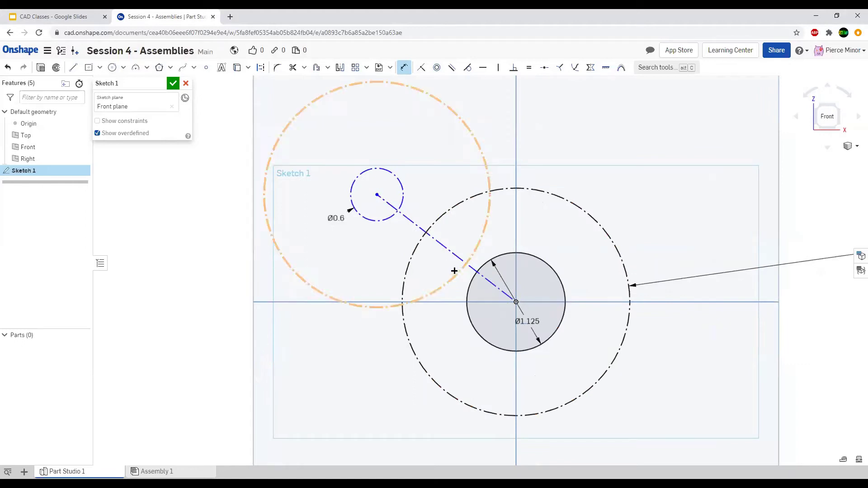
left_click(399, 209)
key("d")
left_click(426, 229)
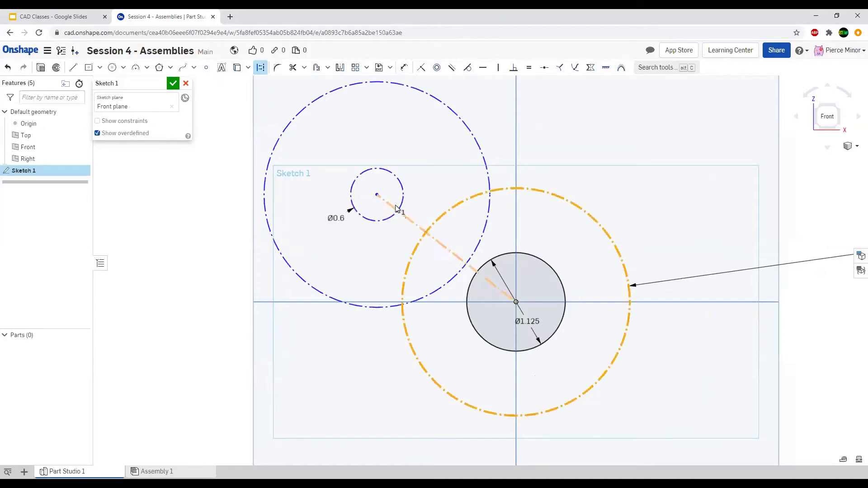
key("Escape")
left_click_drag(379, 192, 483, 175)
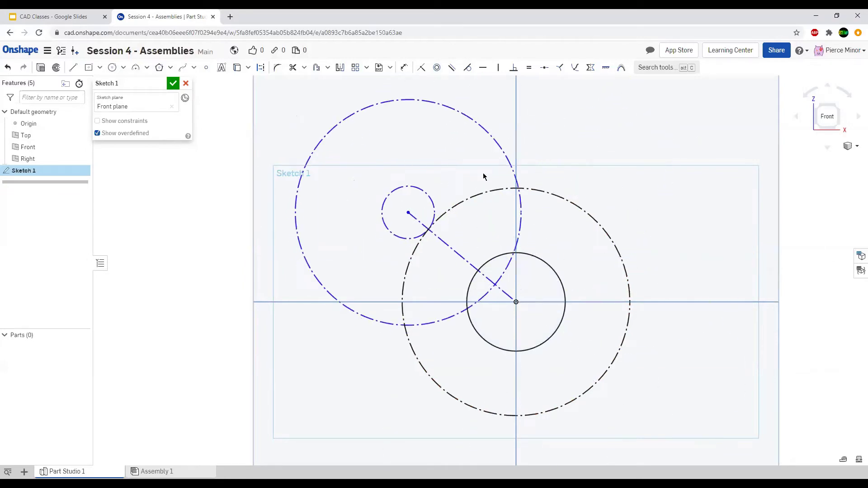
left_click_drag(398, 193, 414, 177)
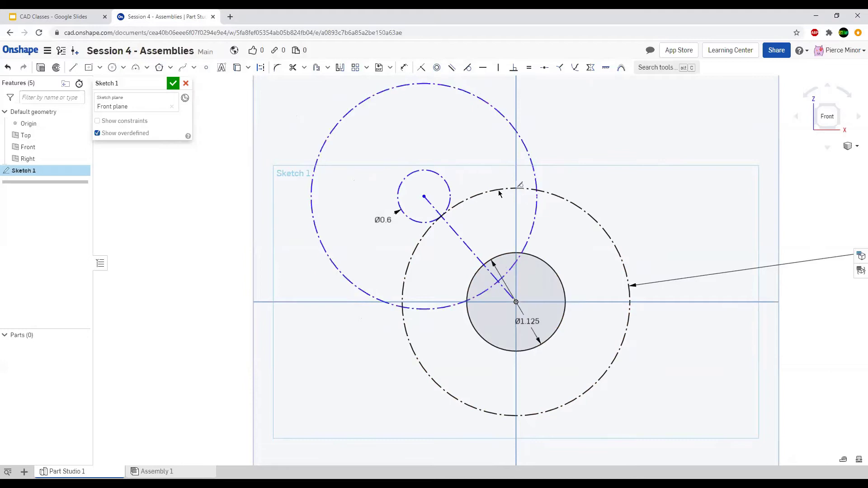
key("ctrl+a")
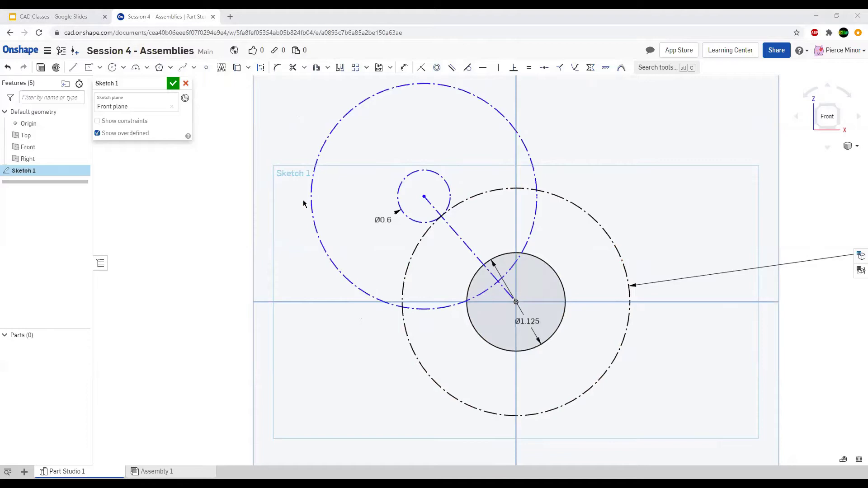
key("c")
left_click(424, 197)
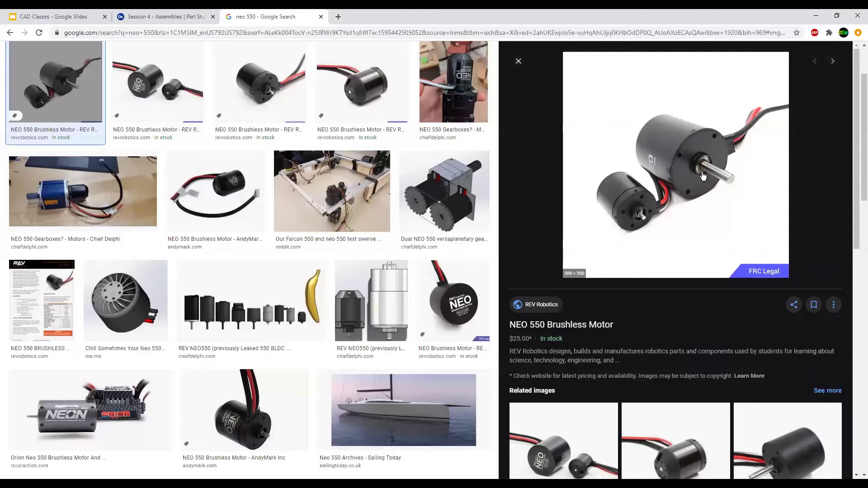
Open the NEO 550 motor comparison image in its own browser tab and enlarge it to 200% to examine the motor faces.
right_click(688, 189)
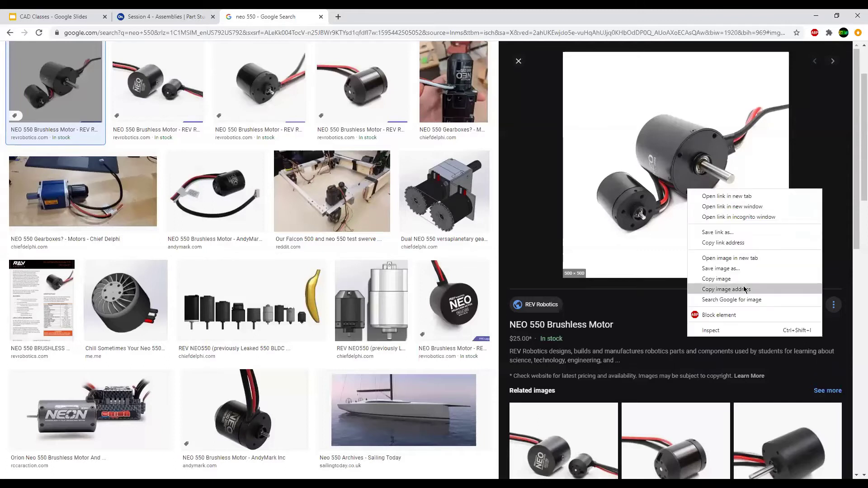
left_click(746, 258)
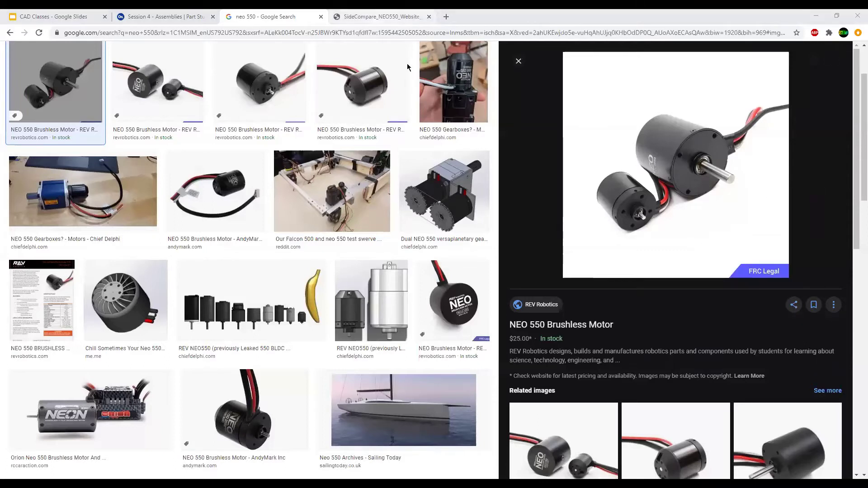
left_click(384, 17)
scroll(517, 300, "up", 5, "ctrl")
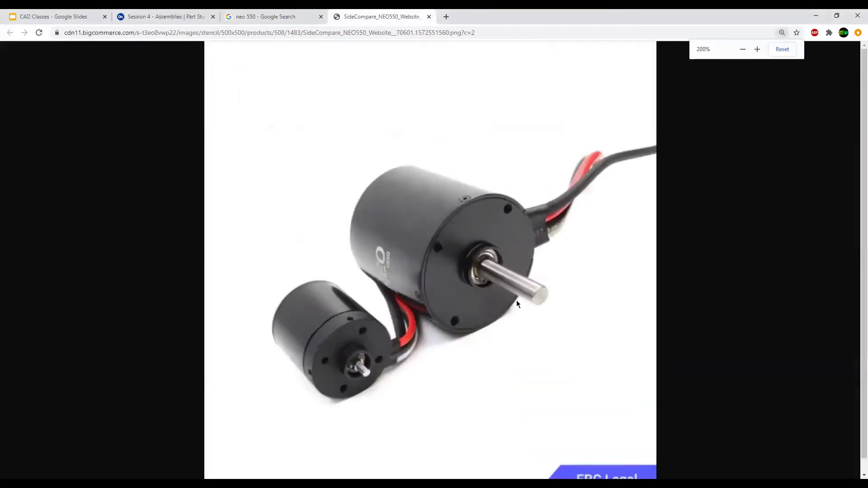
Enlarge the NEO 550 comparison image further to examine the motor faces, and close both reference browser tabs.
scroll(516, 301, "up", 2, "ctrl")
scroll(535, 292, "down", 3)
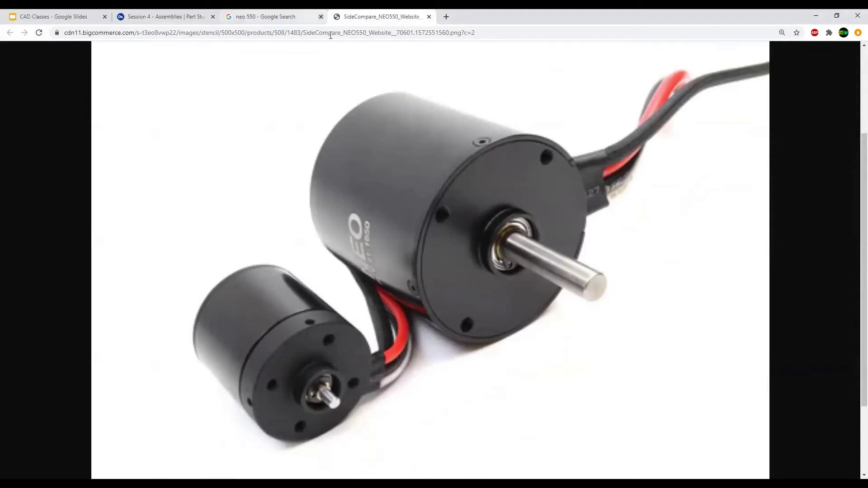
left_click(321, 17)
left_click(322, 17)
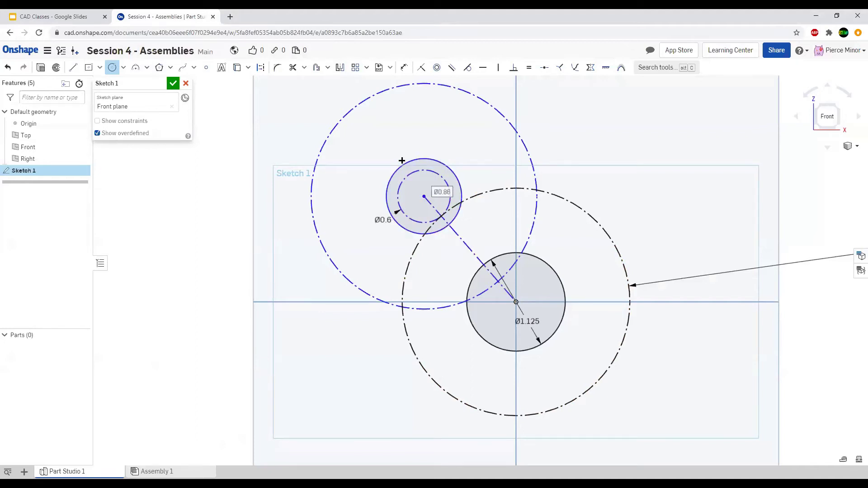
Dimension the diameter of the solid circle around the 0.6 in construction circle to 0.8 in.
key("d")
left_click(423, 159)
left_click(466, 152)
type("0.8")
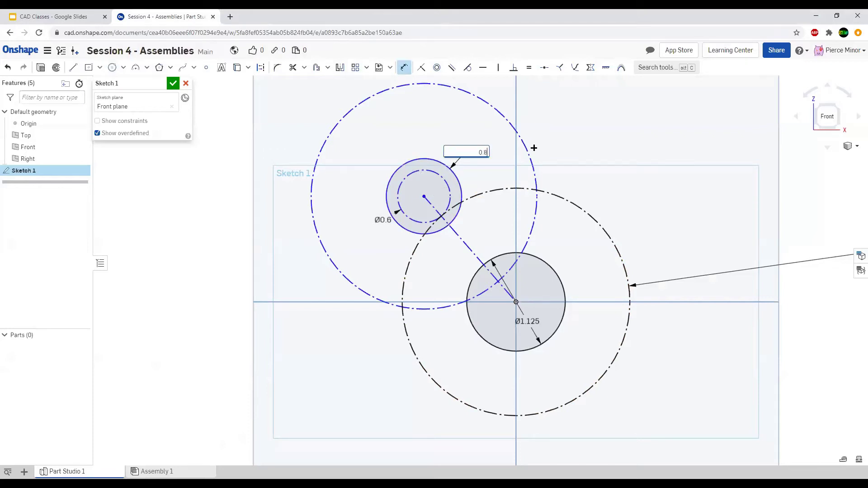
key("Return")
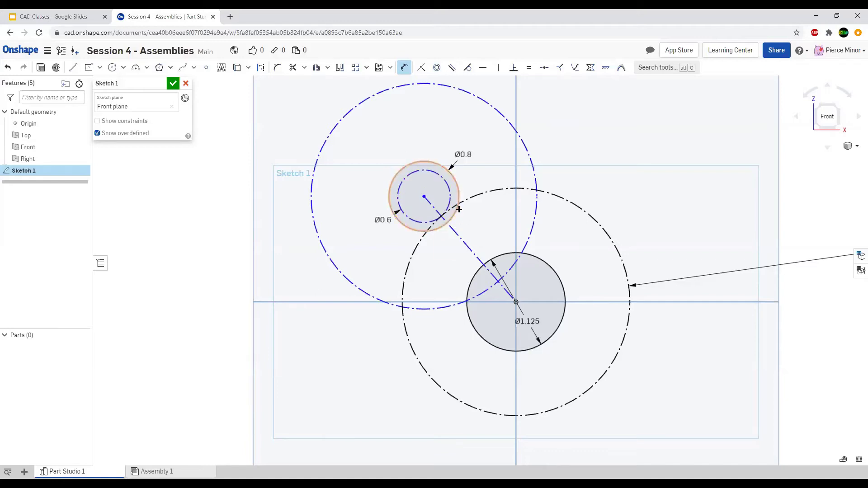
Draw a diagonal construction line about 2.15 in long across the 0.8 in circle, close to its centre.
scroll(457, 125, "up", 3)
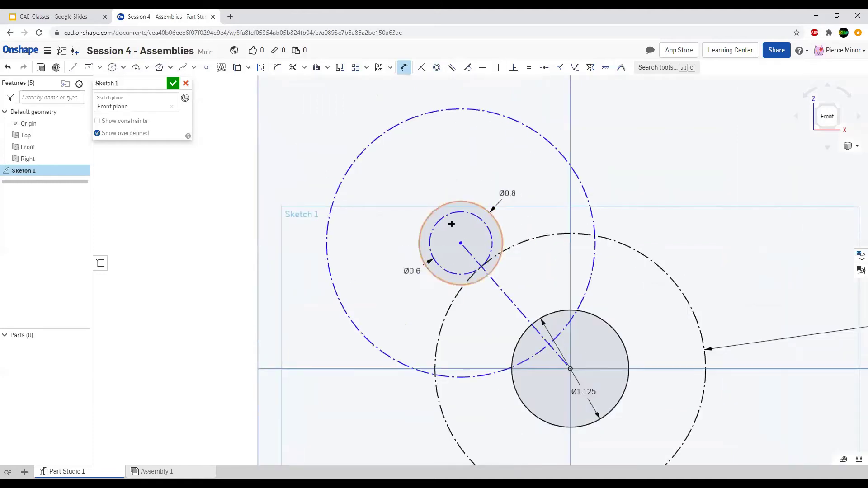
key("l")
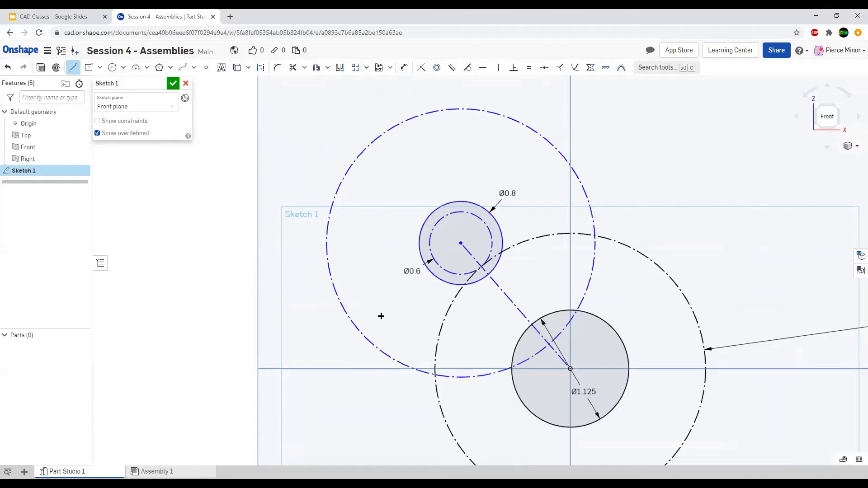
left_click(372, 310)
key("q")
left_click(545, 167)
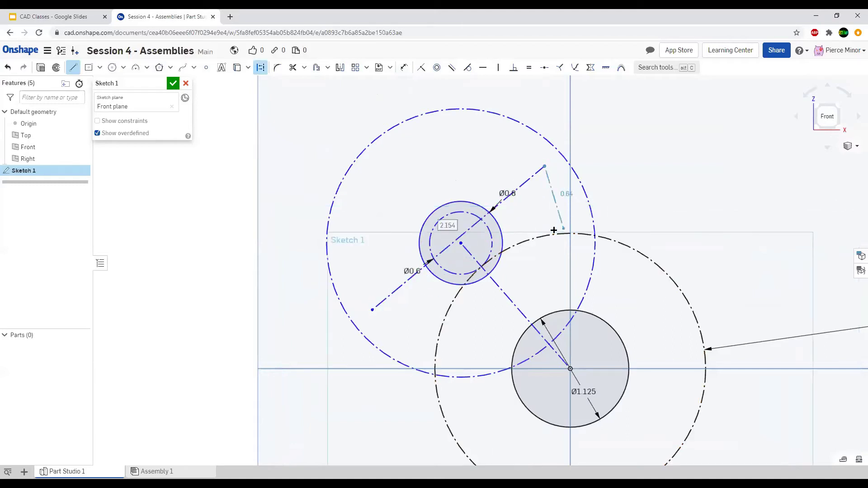
key("Escape")
scroll(508, 217, "up", 1)
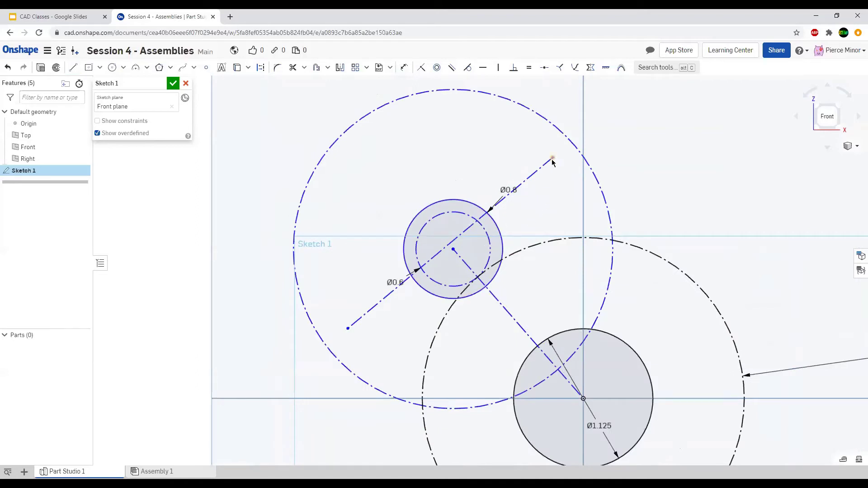
Constrain the diagonal construction line's midpoint to the centre of the 0.8 in circle and stretch the line by its lower end.
left_click(453, 250)
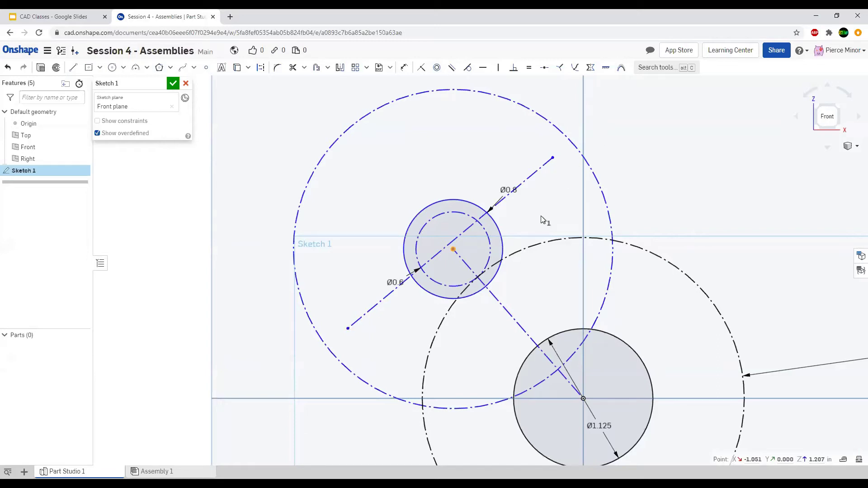
left_click(439, 248)
left_click(542, 68)
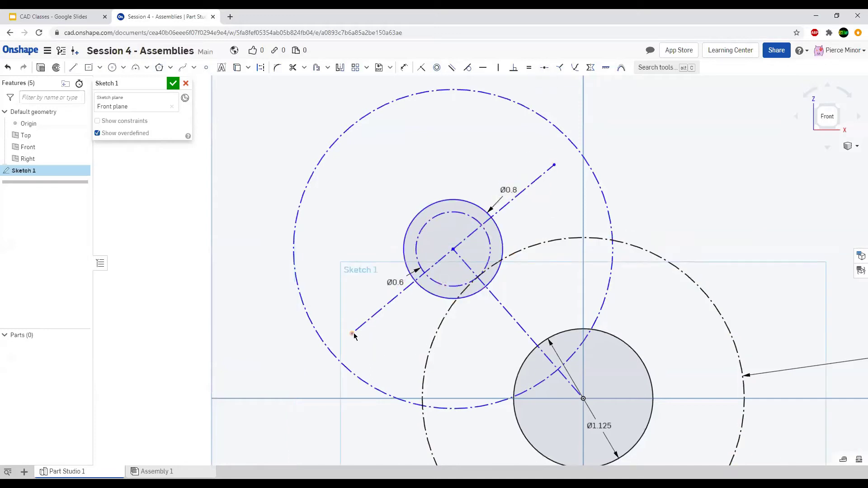
mouse_move(354, 336)
left_mouse_down()
mouse_move(393, 201)
mouse_move(520, 230)
mouse_move(414, 214)
mouse_move(367, 344)
mouse_move(442, 384)
mouse_move(351, 344)
mouse_move(336, 283)
mouse_move(352, 330)
left_mouse_up()
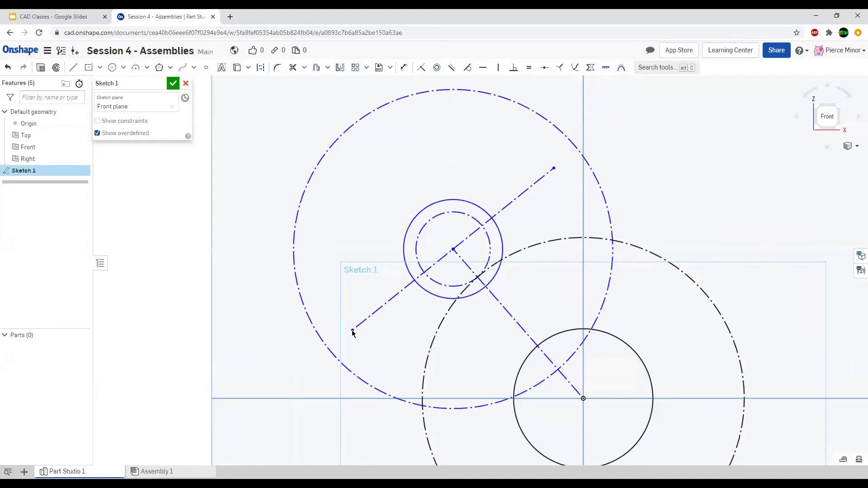
mouse_move(351, 330)
left_mouse_down()
mouse_move(423, 385)
mouse_move(359, 362)
mouse_move(452, 192)
mouse_move(370, 337)
mouse_move(358, 319)
mouse_move(340, 341)
left_mouse_up()
Make the diagonal line perpendicular to the line joining the circle centres, and slide the 0.8 in circle lower around the 2.6 in circle.
left_click(463, 261)
key("d")
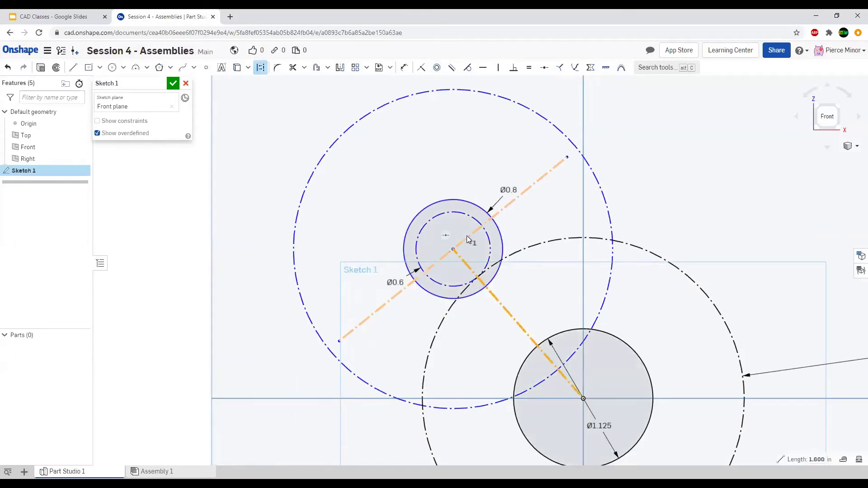
left_click(516, 71)
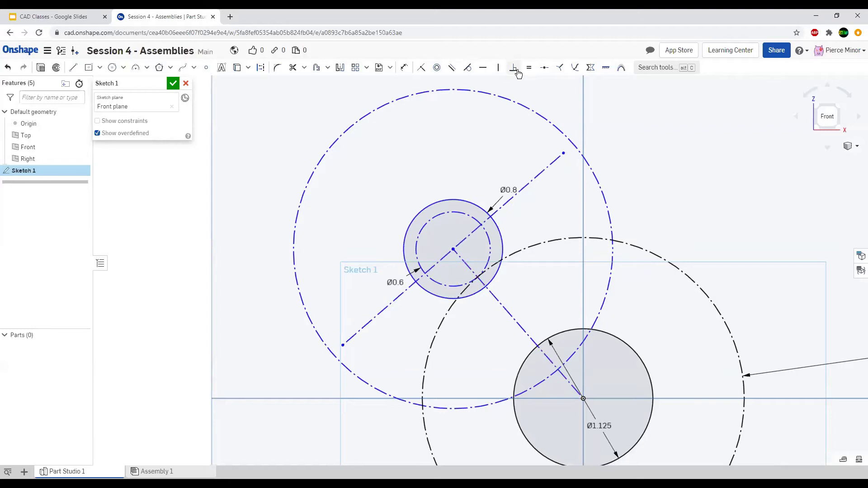
left_click_drag(356, 334, 358, 359)
left_click_drag(430, 272, 410, 281)
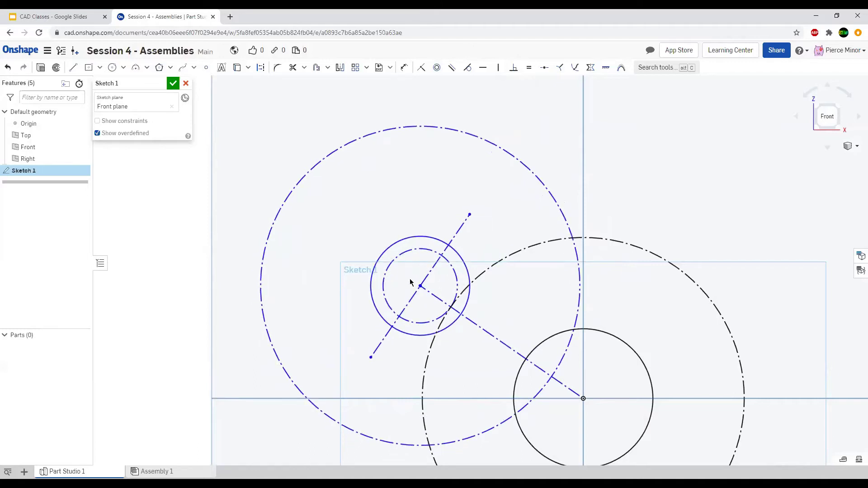
left_click_drag(410, 282, 410, 282)
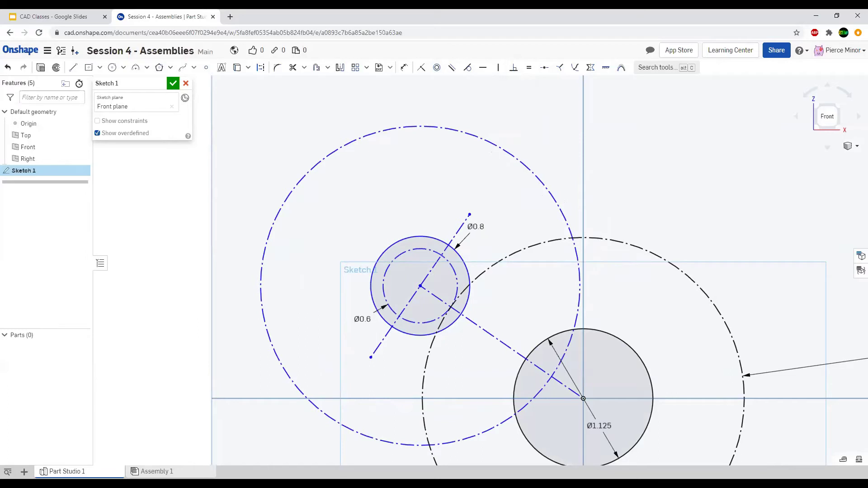
Dimension the diameter of the large construction circle around the 0.8 in circle to 2.36 in and place the label outside it.
scroll(576, 186, "up", 2)
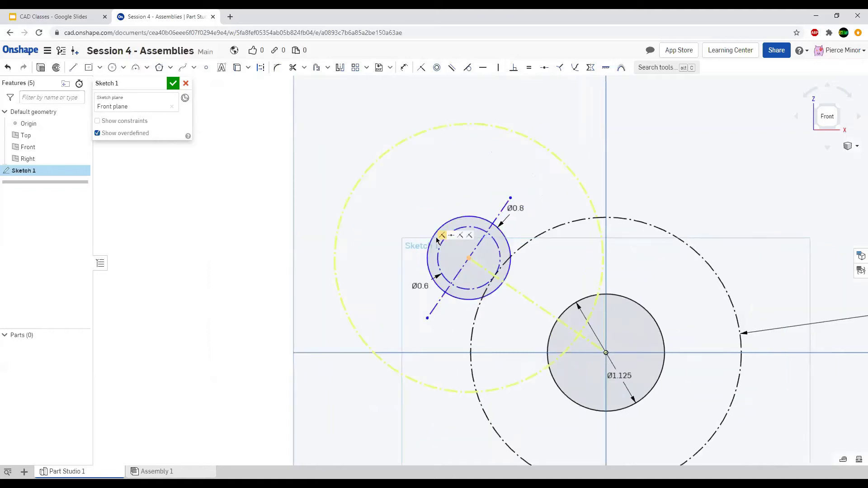
scroll(403, 199, "down", 4)
scroll(432, 200, "up", 1)
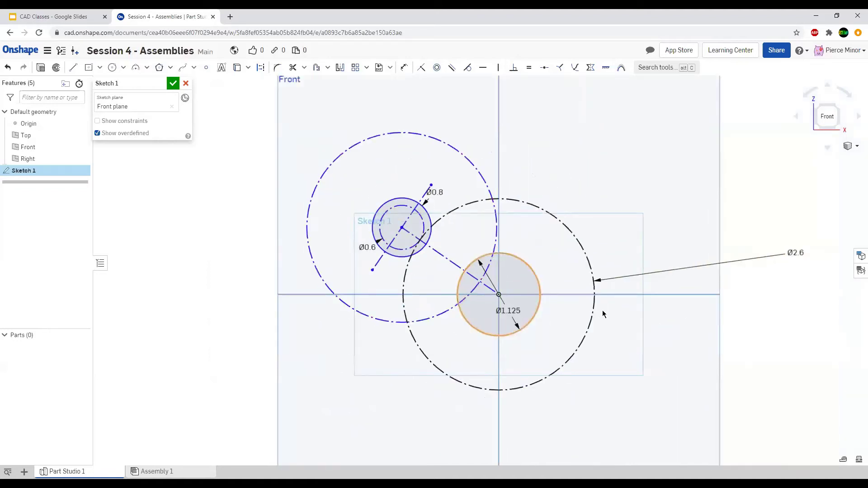
scroll(604, 311, "down", 1)
scroll(371, 156, "up", 1)
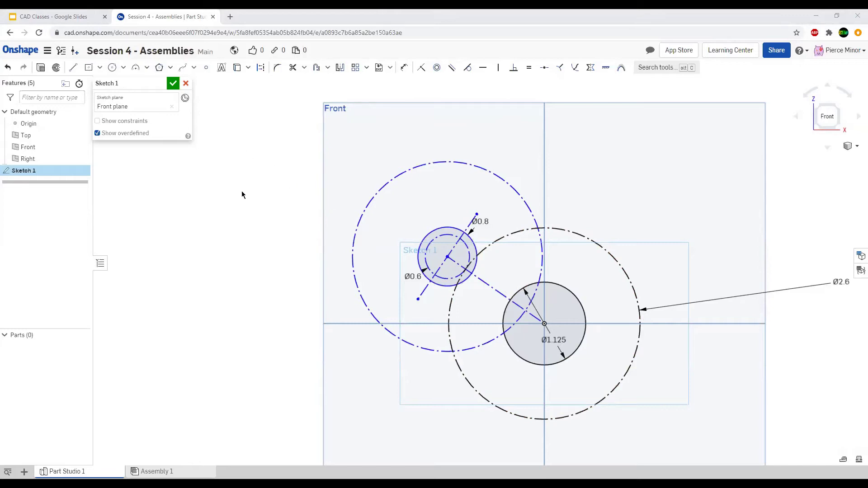
left_click(356, 225)
left_click(272, 190)
key("d")
left_click(358, 220)
left_click(314, 238)
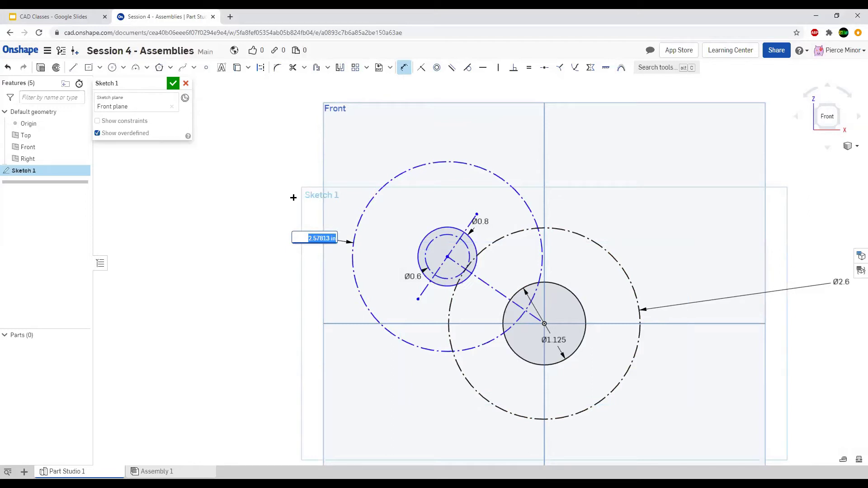
type("2.36")
key("Return")
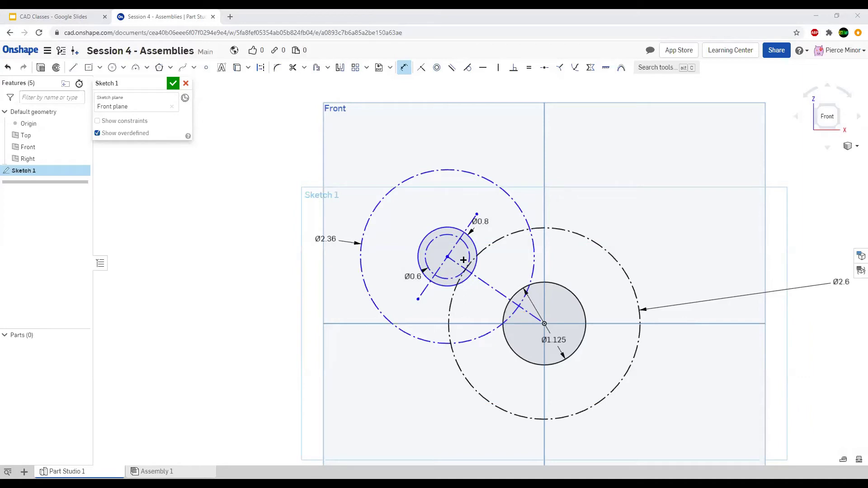
left_click_drag(325, 240, 316, 237)
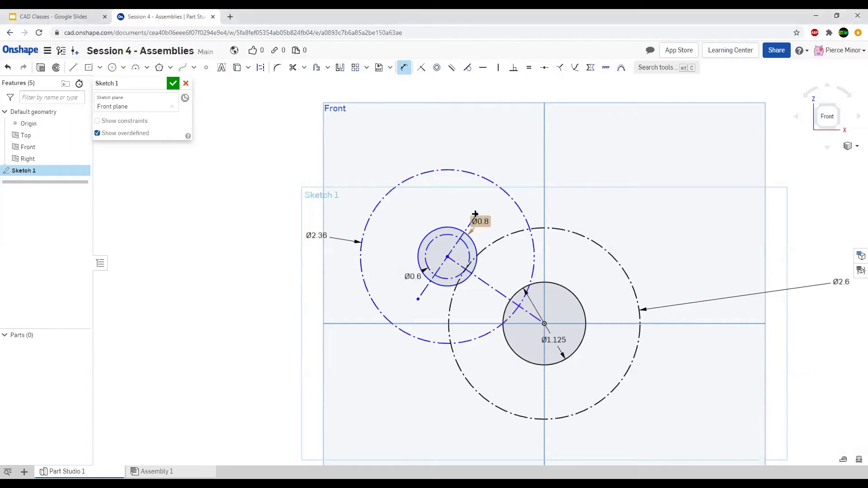
Dimension the length of the diagonal construction line through the 0.8 in circle to 2 in.
scroll(451, 259, "up", 3)
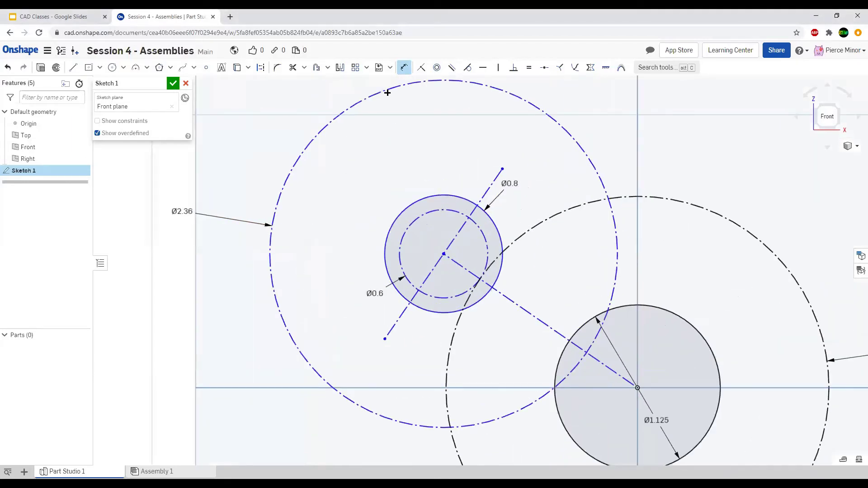
left_click(425, 280)
left_click(381, 312)
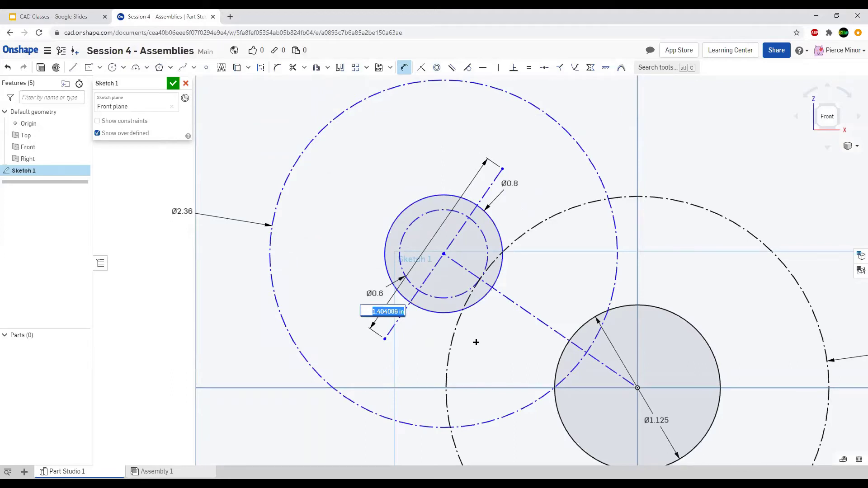
type("2")
key("Return")
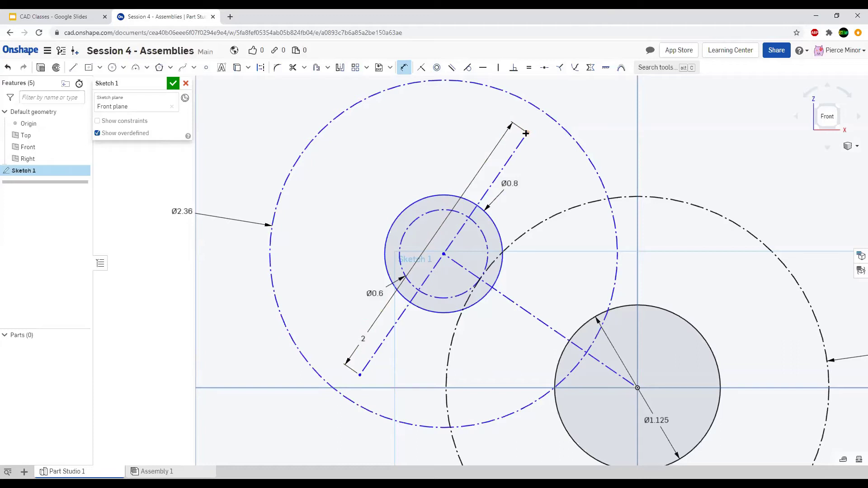
Slide the centre of the 2.36 in circle slightly upward around the 2.6 in circle and clear the selection.
left_click(404, 68)
left_click(433, 265)
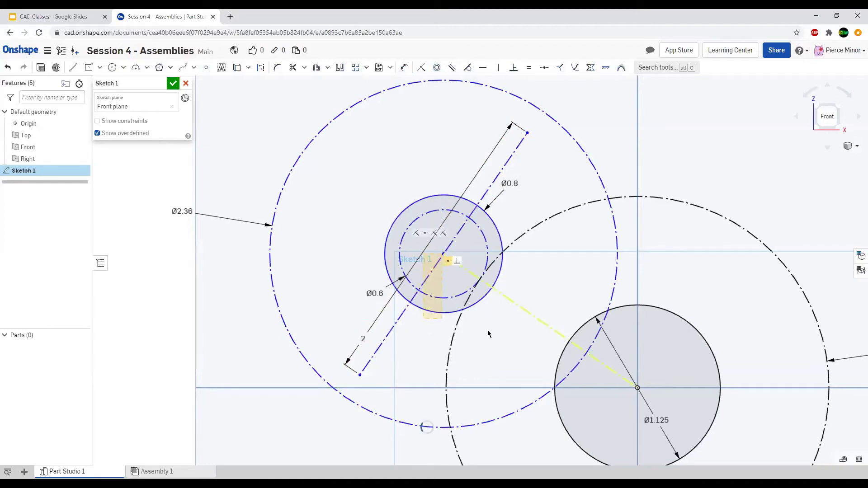
left_click(238, 388)
left_click_drag(445, 254, 469, 262)
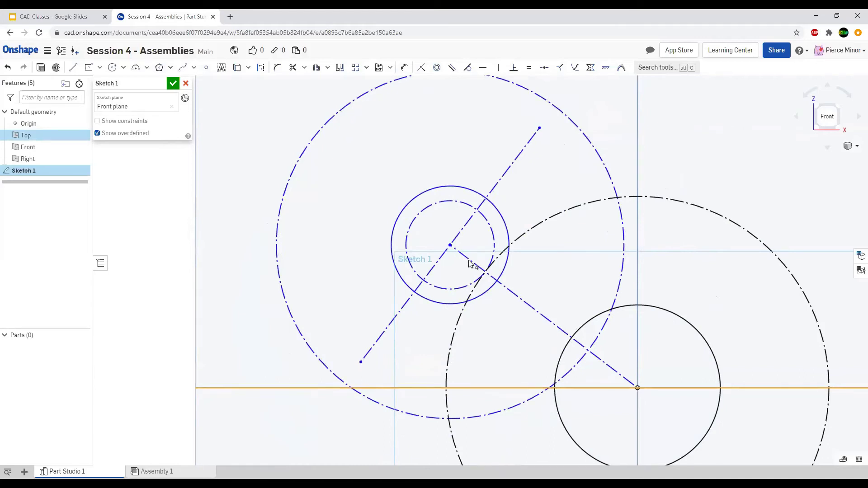
left_click_drag(469, 263, 469, 262)
scroll(333, 219, "down", 3)
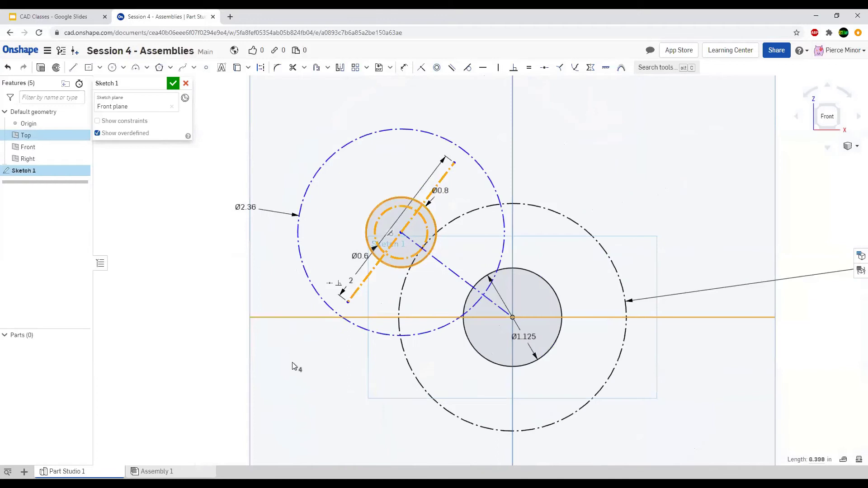
left_click(235, 357)
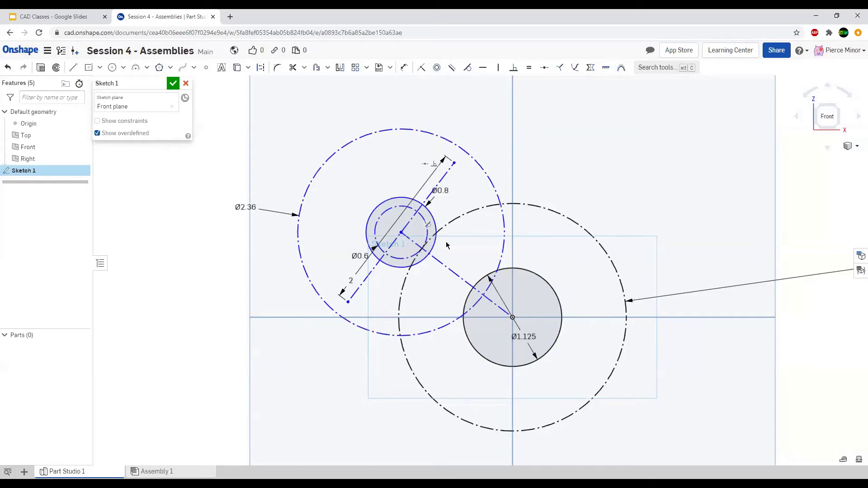
scroll(508, 222, "up", 3)
scroll(452, 231, "up", 1)
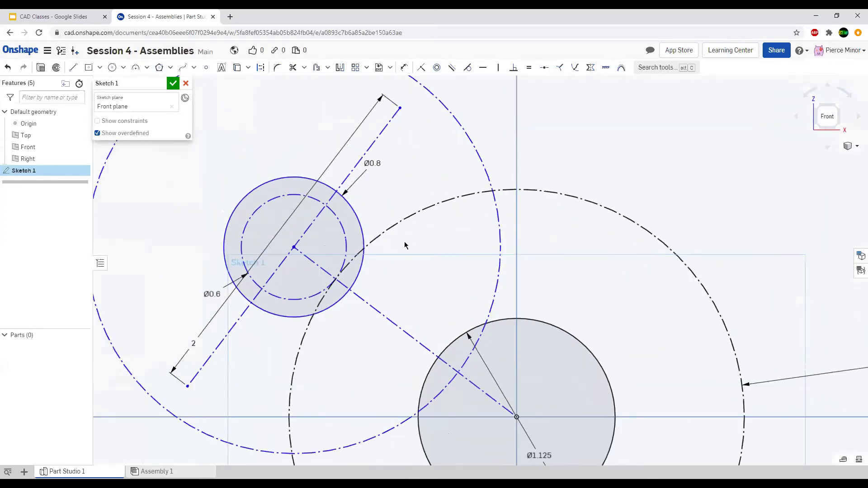
scroll(240, 328, "down", 1)
scroll(242, 327, "down", 1)
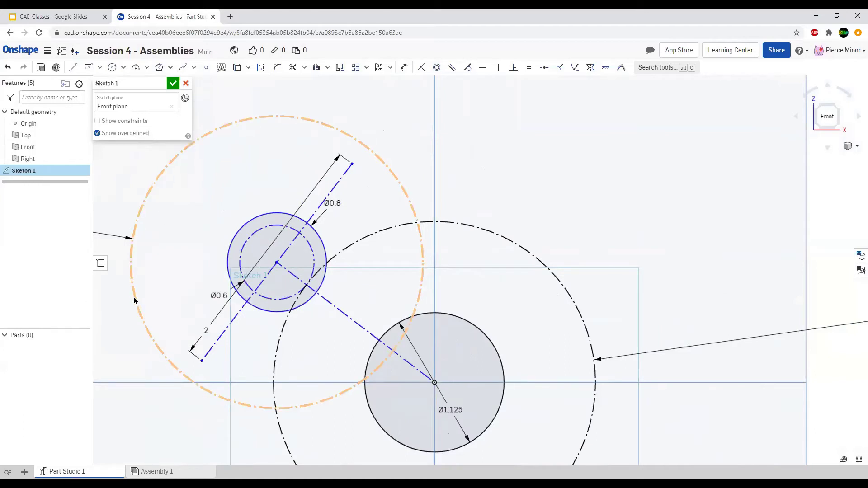
scroll(309, 164, "down", 2)
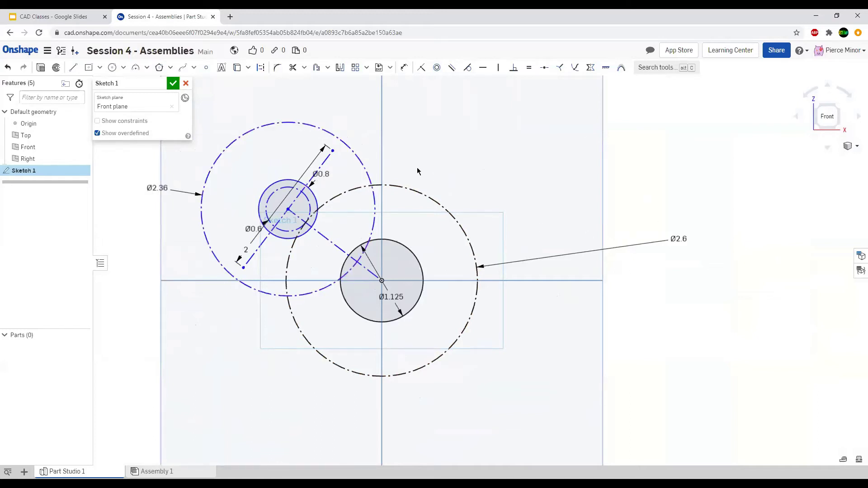
Dimension the horizontal gap between the near side of the 2.36 in circle and the vertical plane line through the origin to 1/16 in.
scroll(400, 172, "up", 3)
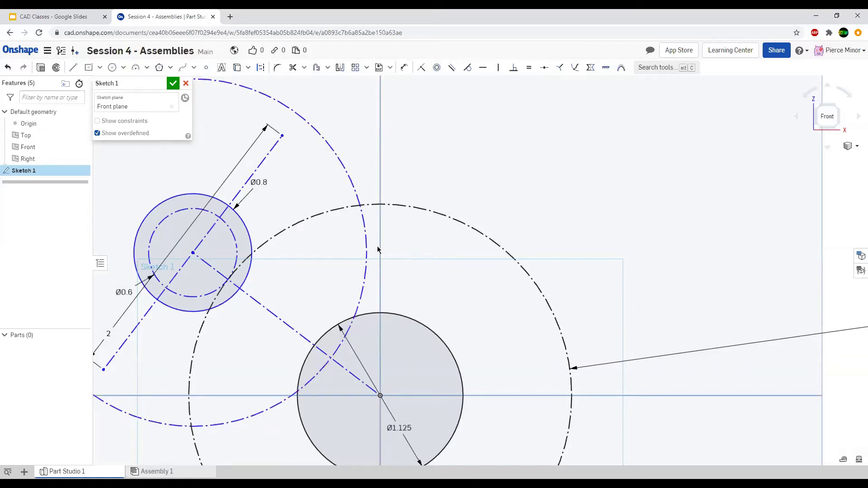
scroll(373, 235, "up", 1)
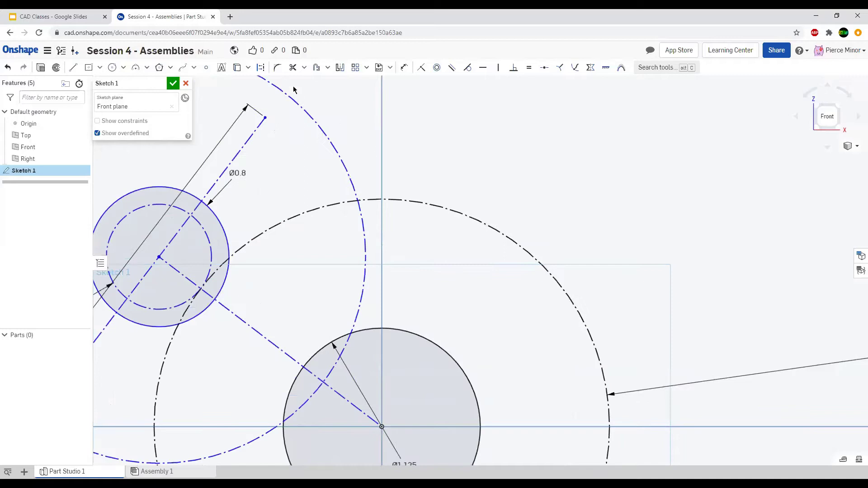
key("d")
left_click(381, 243)
left_click(364, 245)
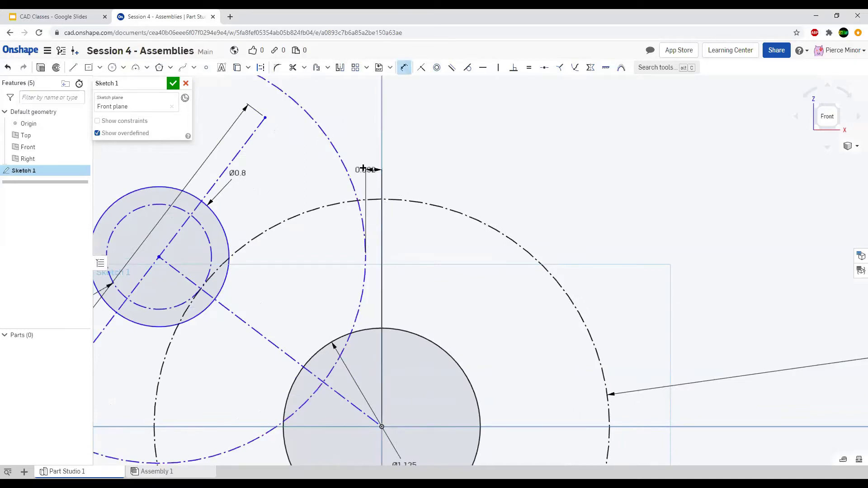
left_click(334, 247)
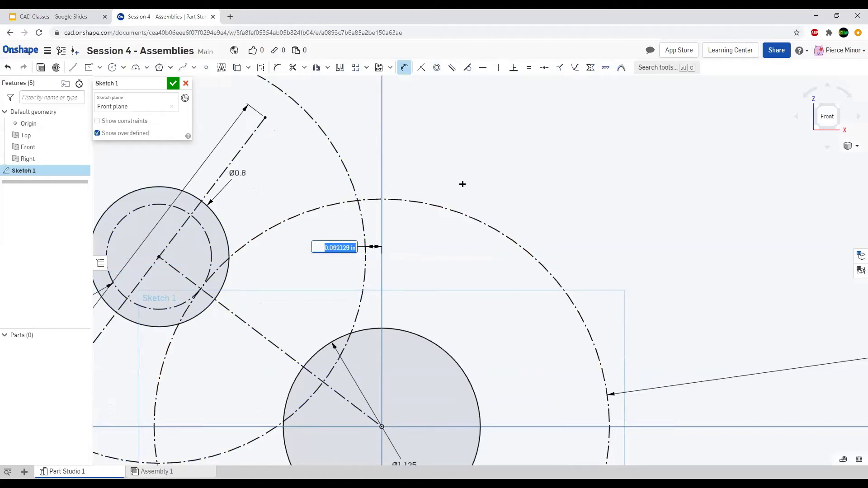
type("1/16")
key("Return")
scroll(405, 244, "down", 3)
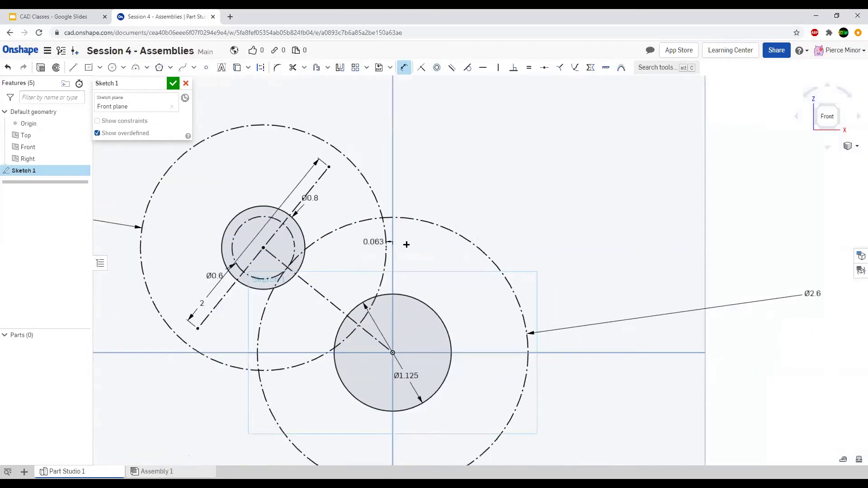
scroll(541, 219, "down", 2)
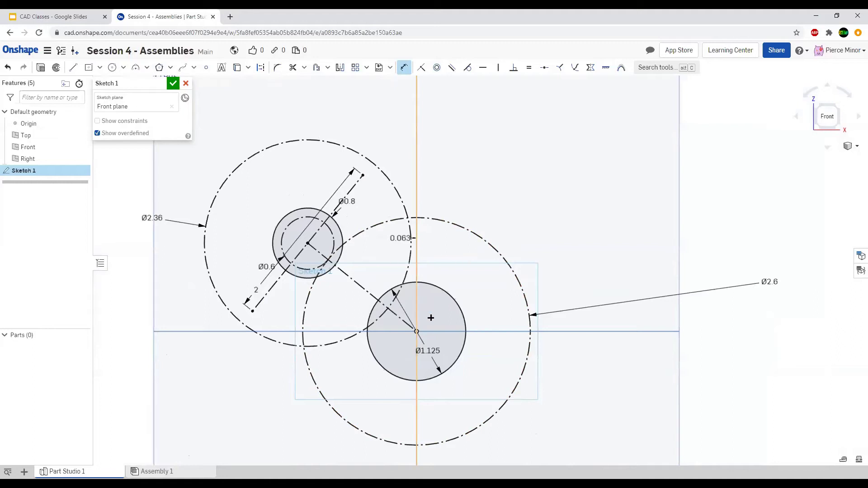
left_click(405, 67)
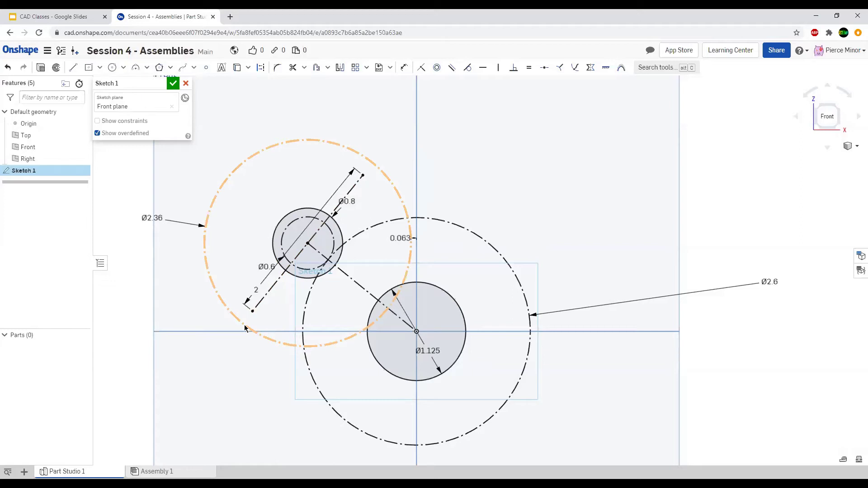
scroll(397, 262, "down", 3)
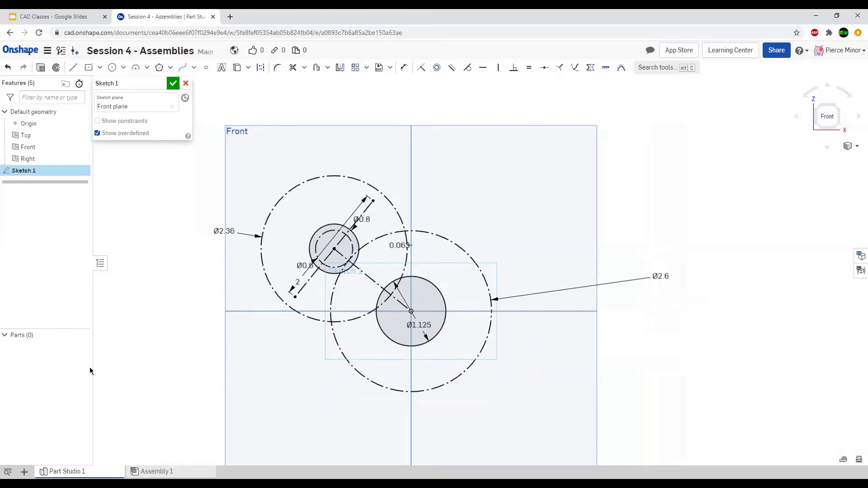
scroll(382, 190, "up", 3)
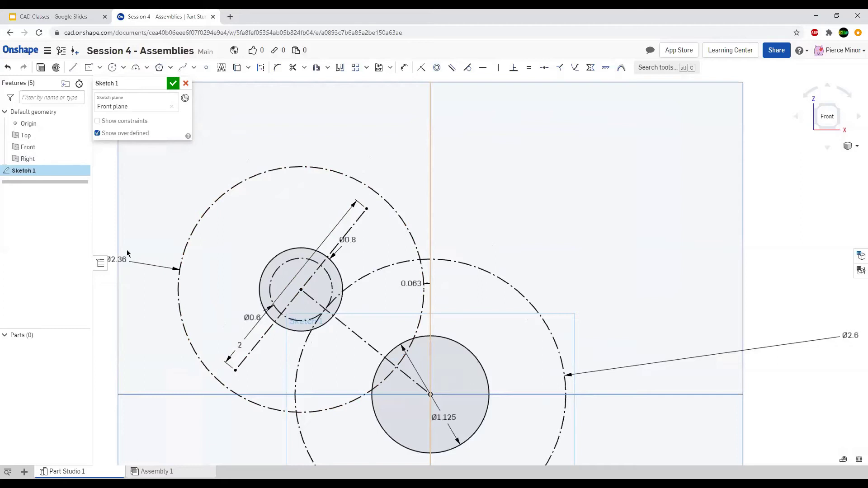
scroll(357, 161, "down", 3)
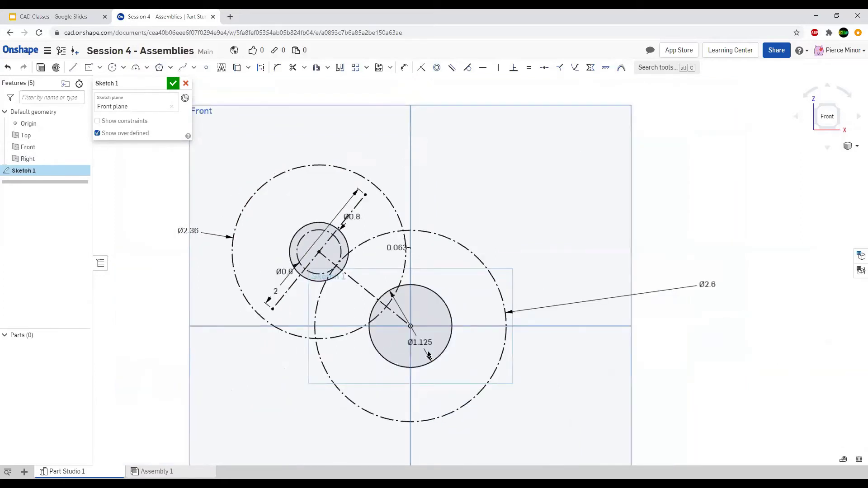
scroll(403, 349, "down", 2)
scroll(380, 353, "down", 1)
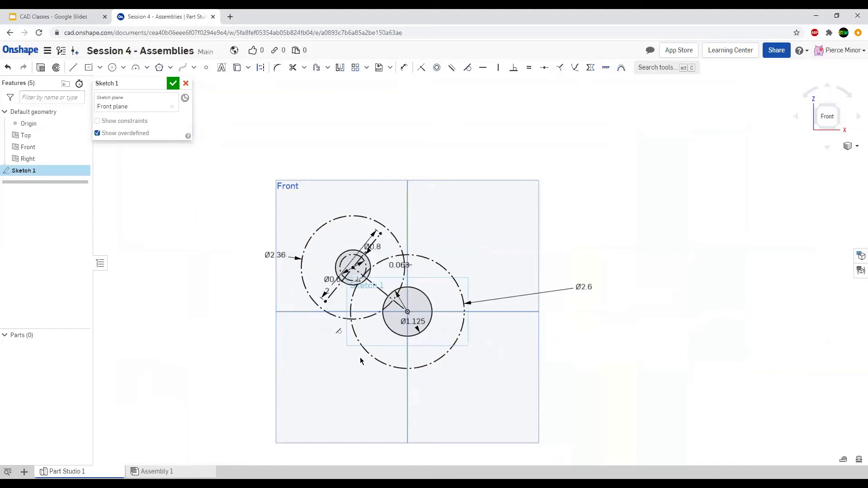
scroll(283, 201, "up", 1)
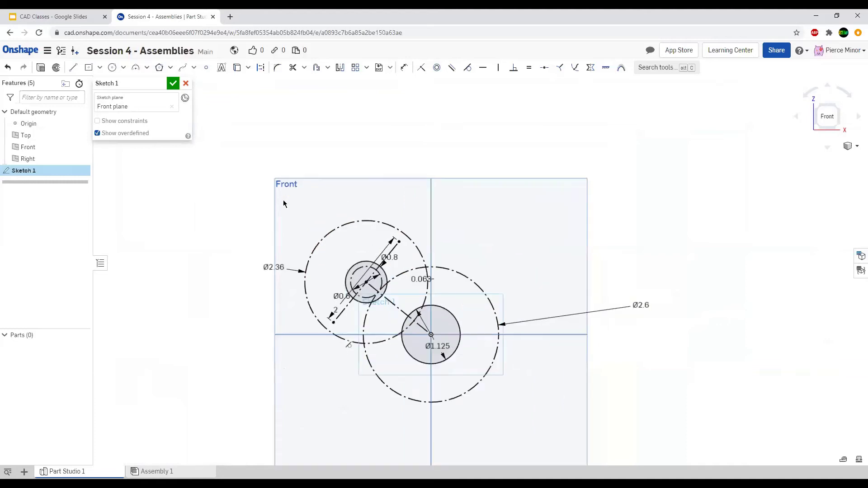
Sketch a horizontal line about 1 in long from the upper part of the 2.36 in circle to the vertical plane line, and make it tangent to the circle.
left_click(73, 68)
scroll(369, 212, "up", 3)
left_click(377, 232)
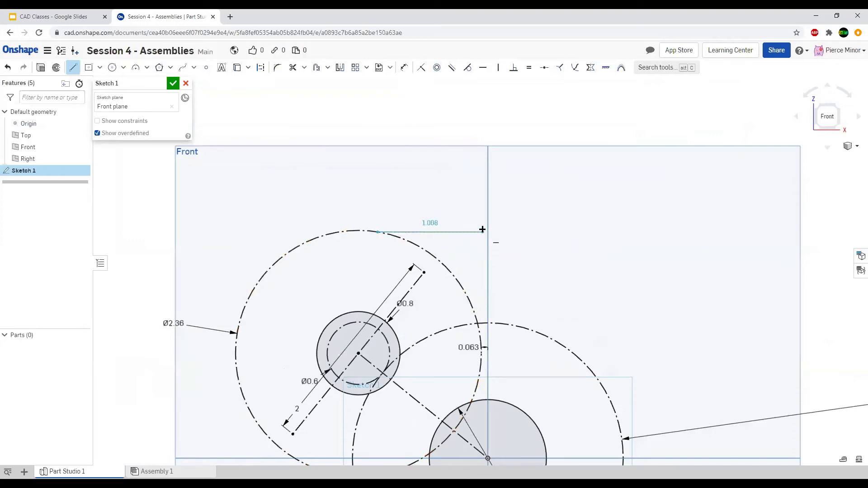
left_click(488, 232)
key("Escape")
left_click(418, 232)
left_click(404, 240)
key("t")
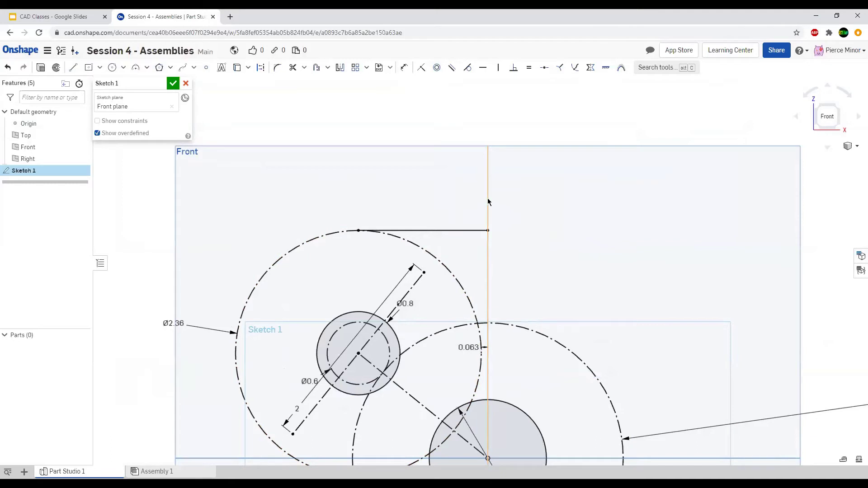
scroll(484, 185, "up", 3)
scroll(484, 186, "down", 3)
scroll(485, 184, "up", 1)
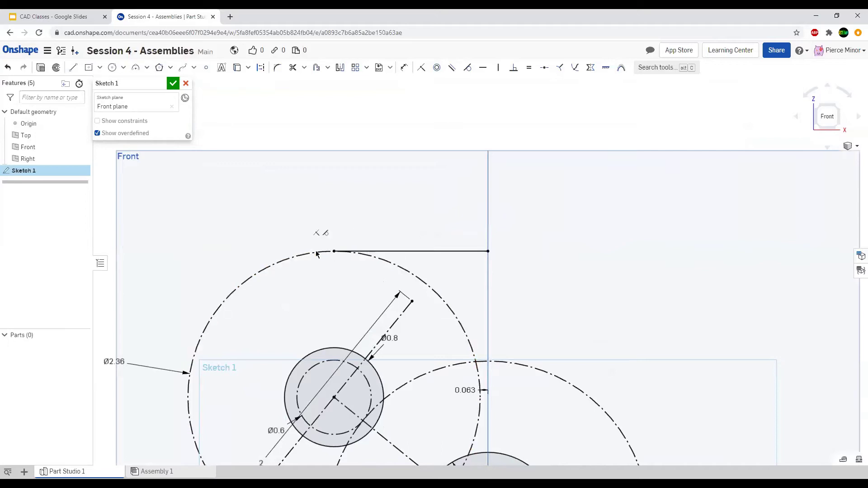
scroll(389, 244, "down", 5)
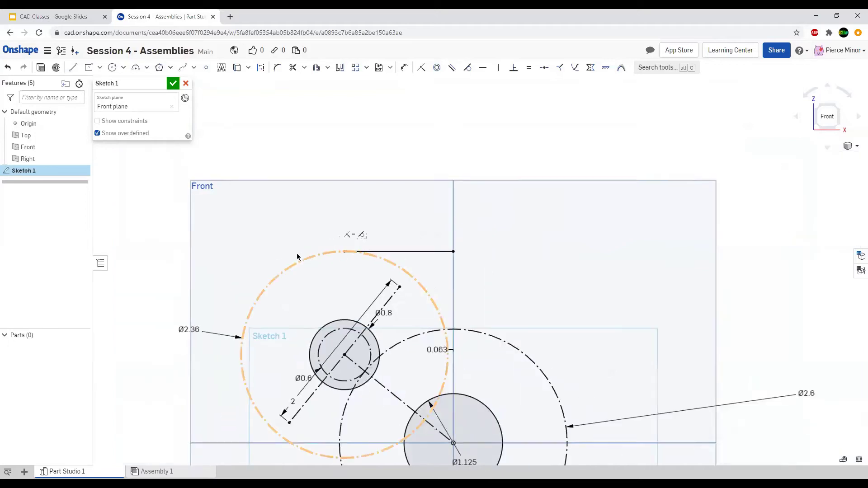
scroll(244, 293, "up", 1)
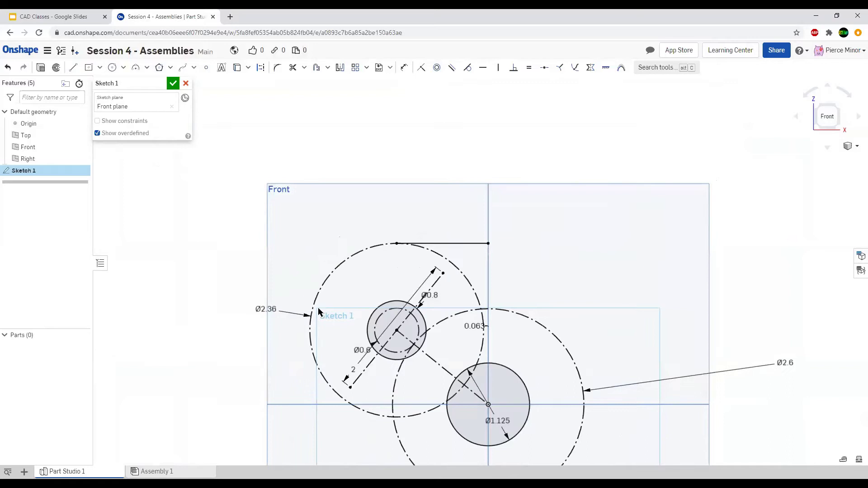
scroll(303, 317, "up", 1)
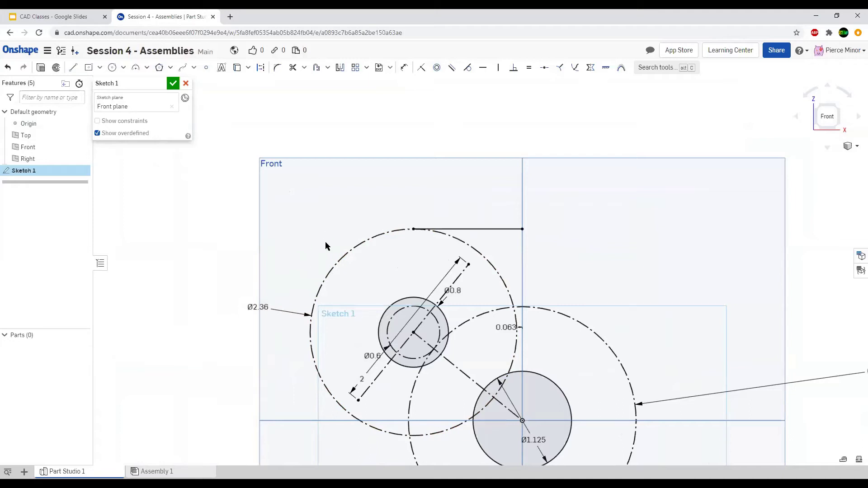
Sketch a second horizontal line about 1.03 in long from the tangent point atop the 2.36 in circle, heading away from the vertical plane line.
left_click(72, 67)
scroll(502, 187, "down", 1)
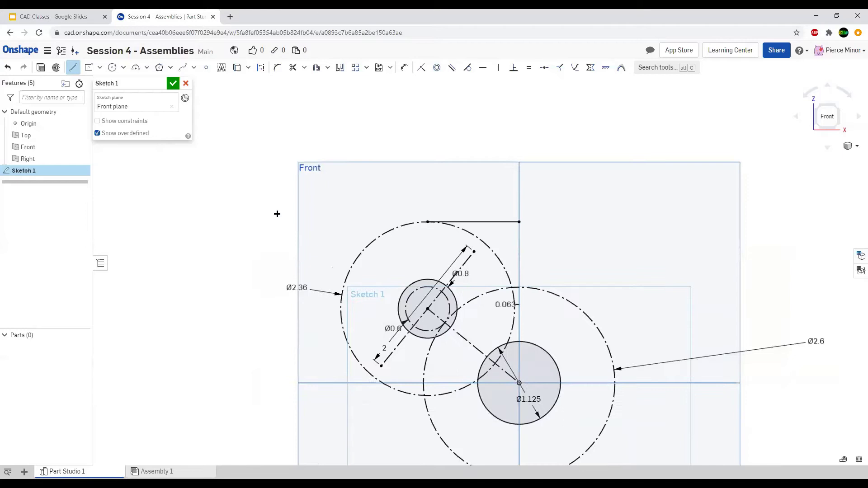
scroll(264, 257, "up", 1)
scroll(335, 251, "up", 1)
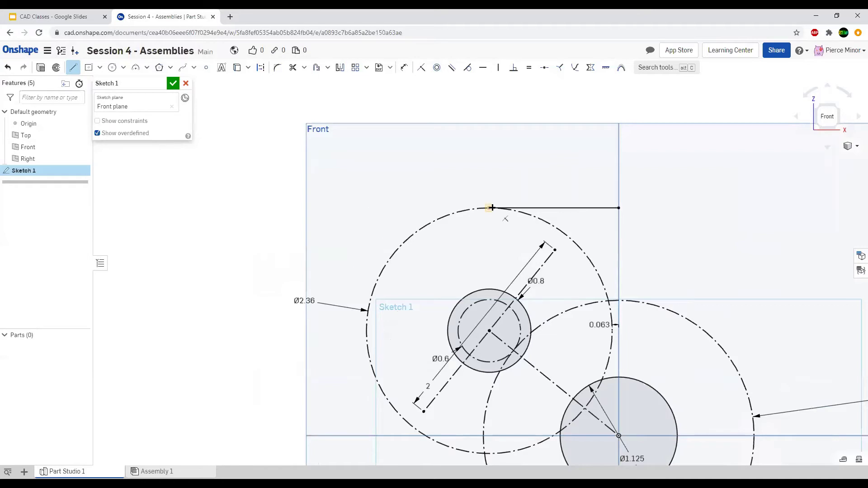
left_click(490, 208)
left_click(382, 208)
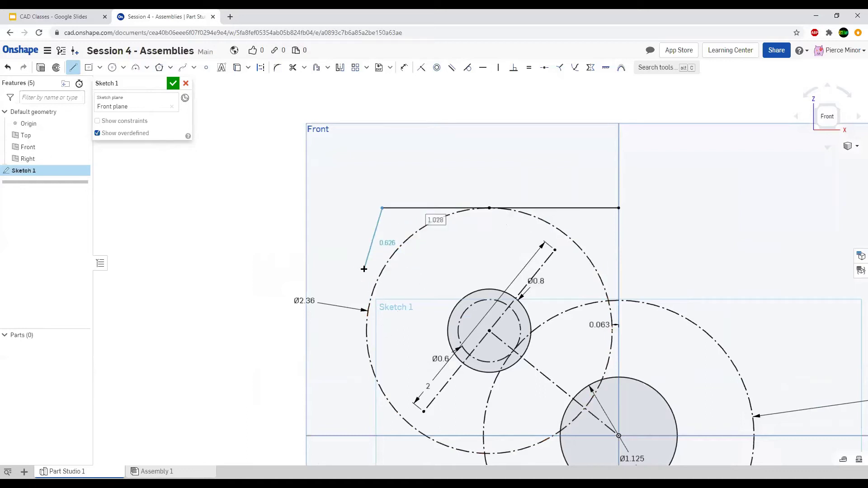
key("Escape")
Sketch a vertical line about 0.76 in long up from the outer side of the 2.36 in circle, and make it tangent to the circle.
left_click(371, 294)
left_click(372, 216)
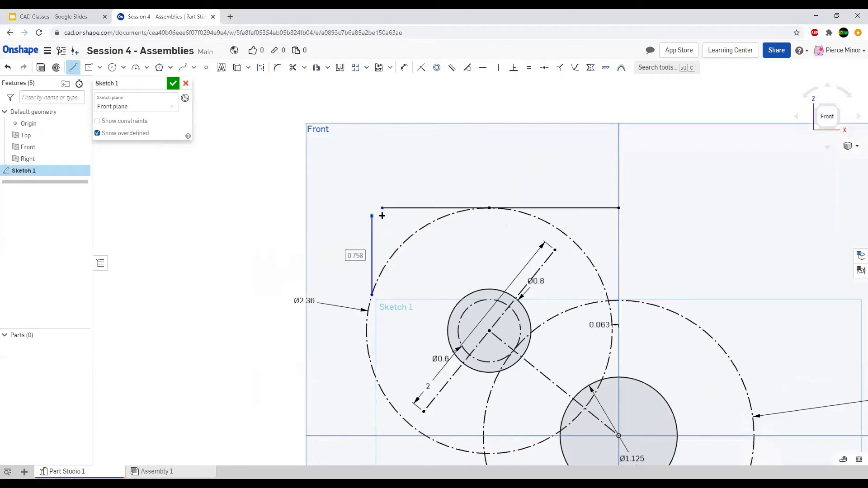
key("Escape")
key("Escape")
left_click(372, 256)
left_click(387, 268)
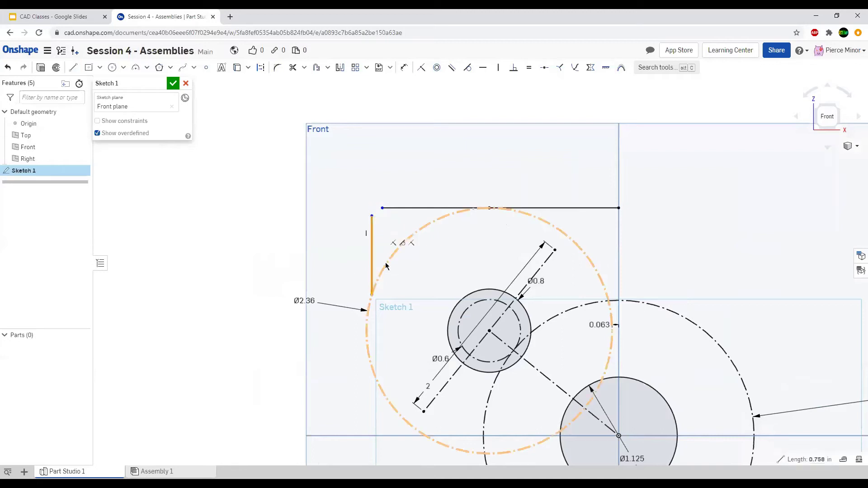
key("t")
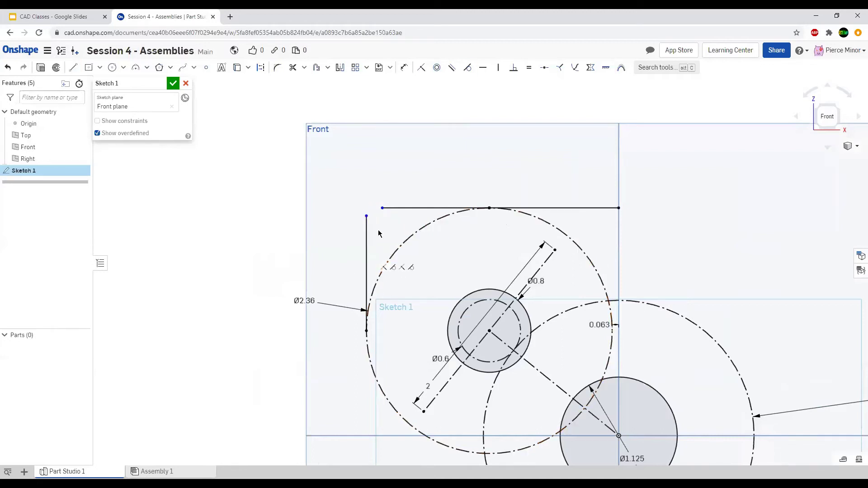
Join the free ends of the horizontal and vertical tangent lines into a closed corner.
scroll(361, 195, "up", 3)
scroll(367, 197, "up", 1)
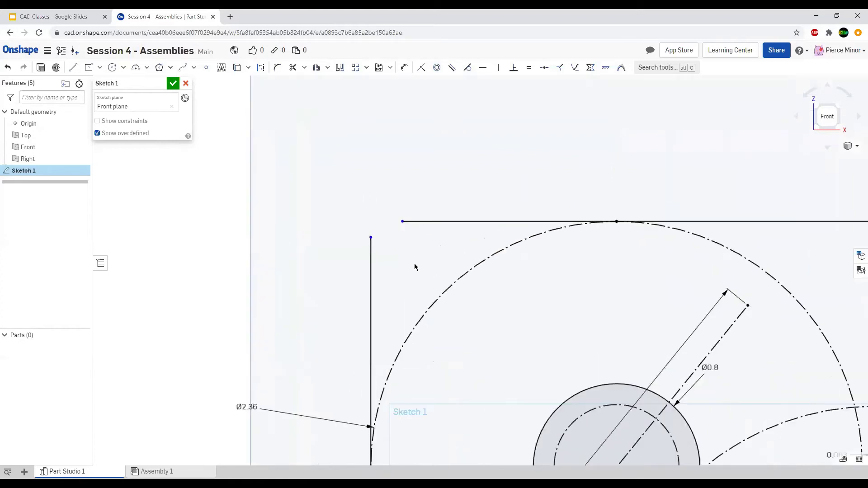
left_click_drag(402, 222, 370, 222)
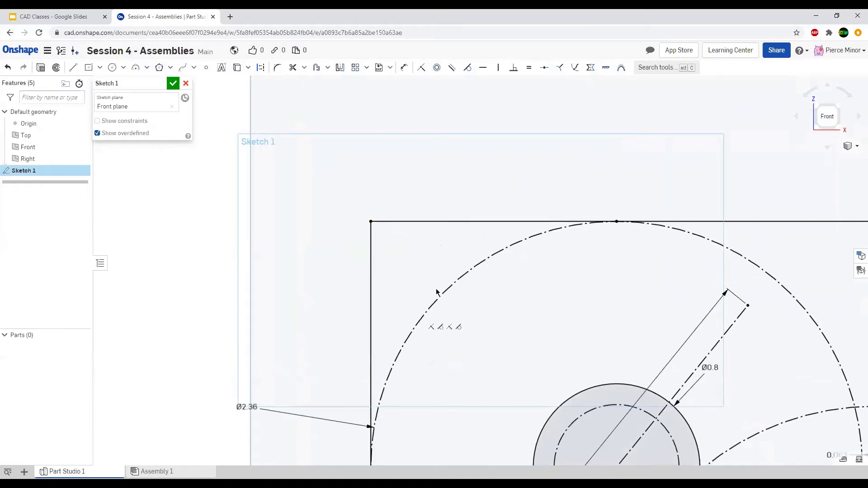
Sketch two construction lines inside the corner, about 0.18 in down from the horizontal edge and about 0.22 in across to the vertical edge.
left_click(73, 68)
key("Escape")
key("l")
key("q")
left_click(415, 221)
left_click(416, 258)
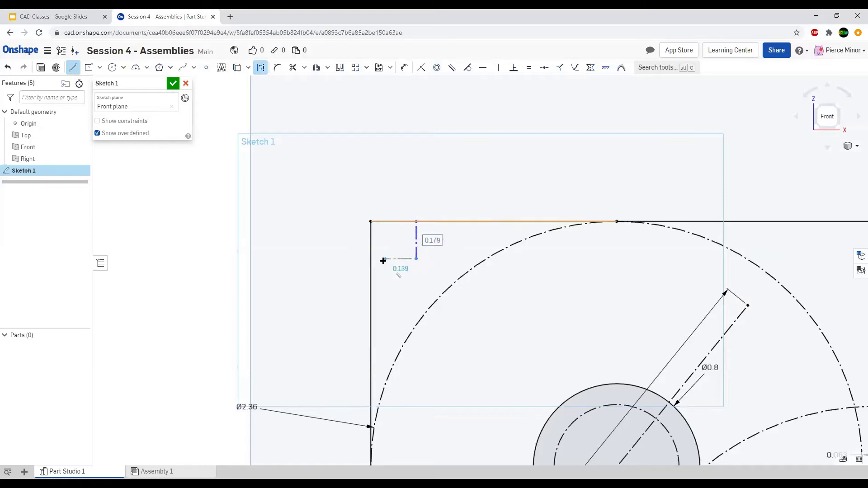
left_click(368, 259)
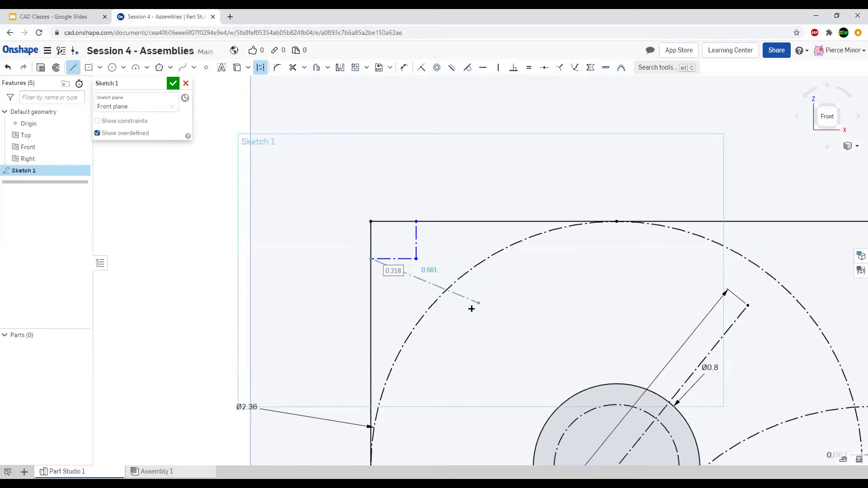
key("Escape")
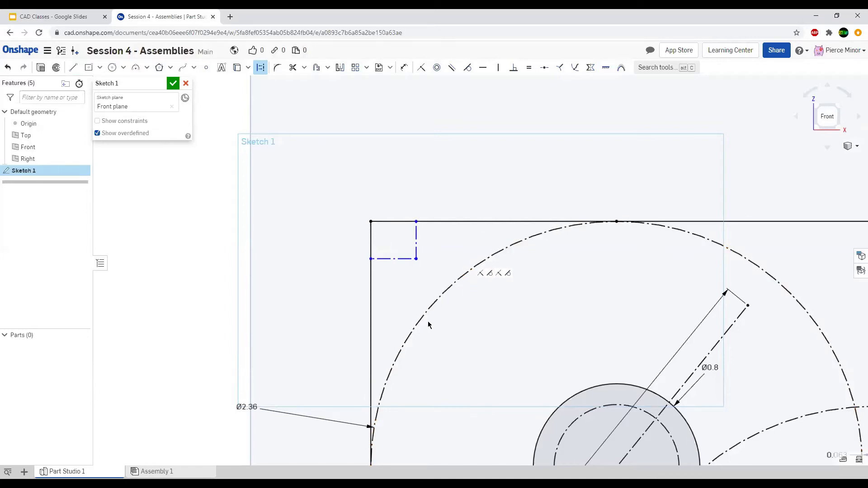
Sketch a diagonal construction line from the small corner lines' shared point to the 2.36 in circle, and make it normal to the circle.
key("l")
left_click(416, 259)
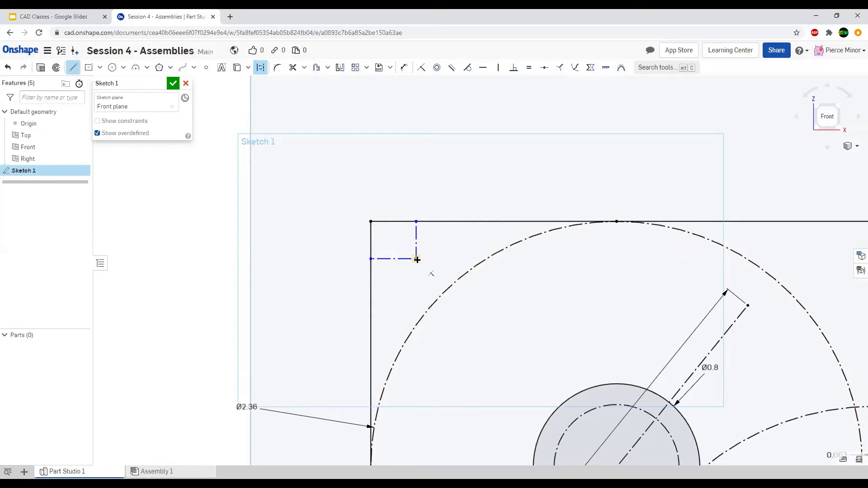
left_click(446, 290)
key("Escape")
left_click(438, 282)
left_click(434, 298)
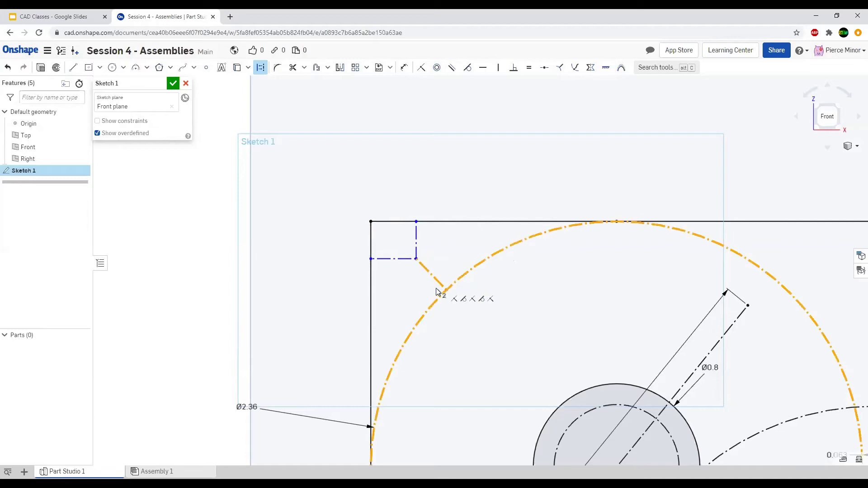
left_click(561, 69)
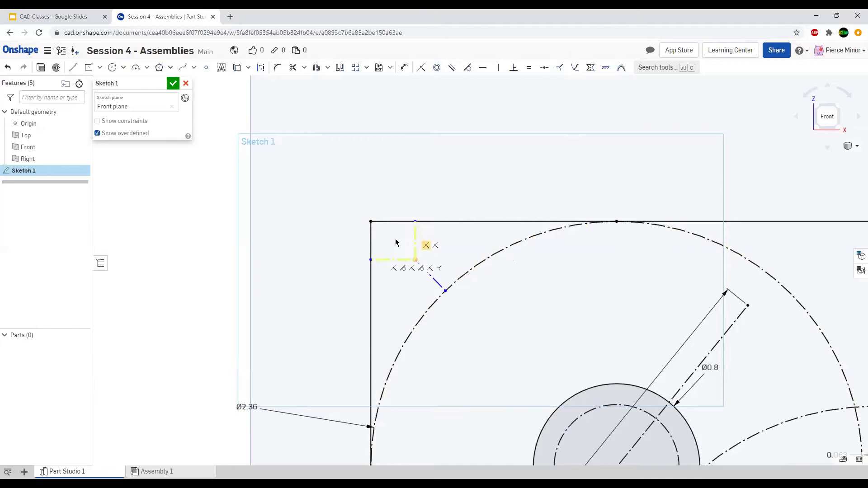
scroll(414, 240, "up", 3)
key("d")
left_click(441, 250)
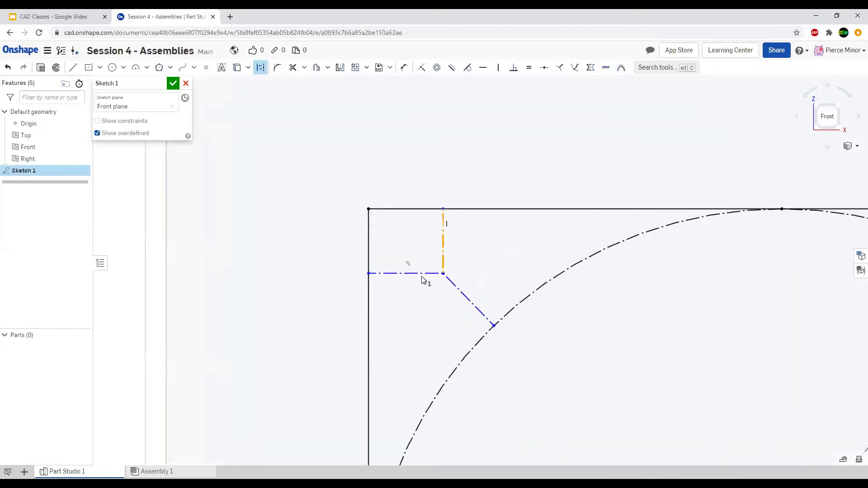
key("Escape")
mouse_move(445, 275)
left_mouse_down()
mouse_move(475, 279)
mouse_move(454, 235)
mouse_move(373, 265)
mouse_move(403, 335)
mouse_move(396, 386)
mouse_move(406, 386)
mouse_move(400, 283)
mouse_move(449, 226)
mouse_move(450, 332)
mouse_move(447, 262)
left_mouse_up()
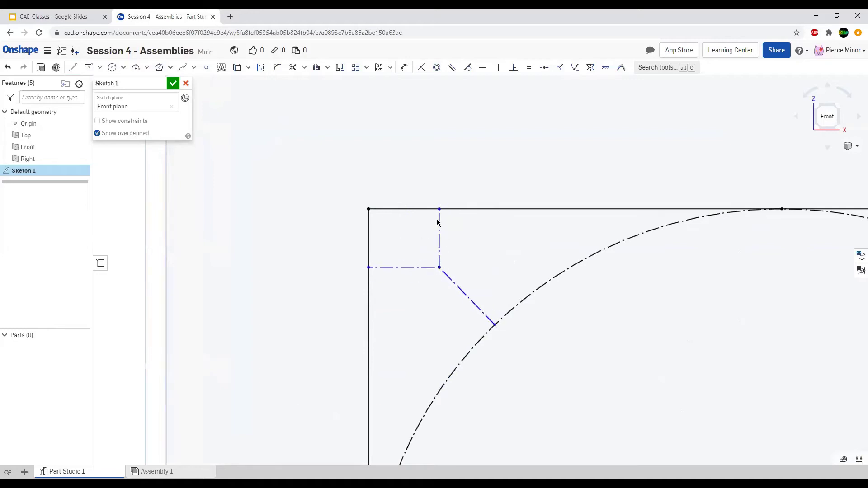
Constrain the vertical, horizontal and diagonal construction lines meeting inside the corner to equal length.
left_click(462, 292)
left_click(442, 254)
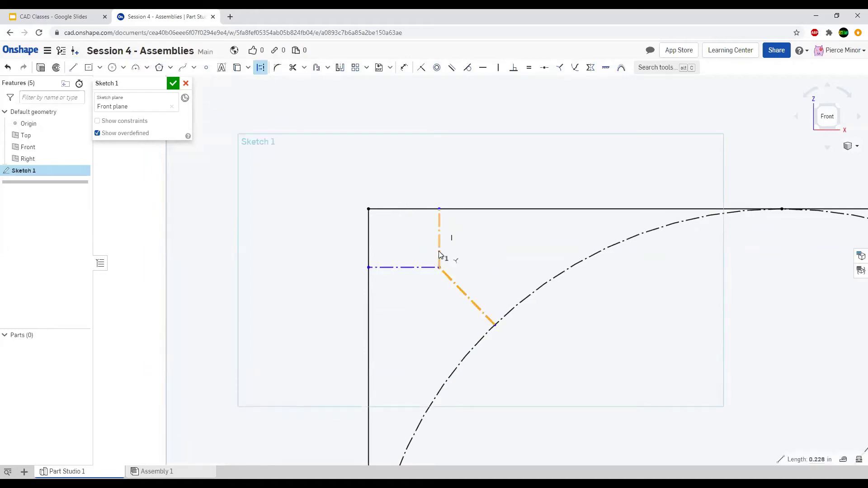
left_click(414, 268)
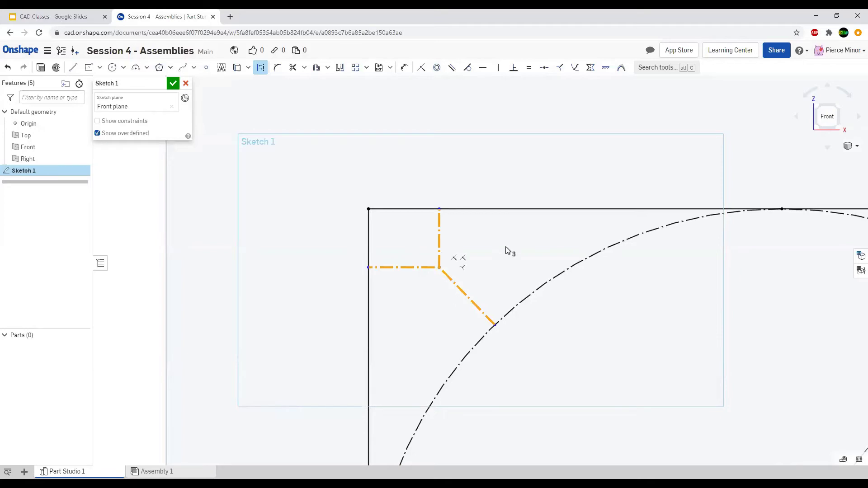
left_click(531, 67)
left_click(493, 258)
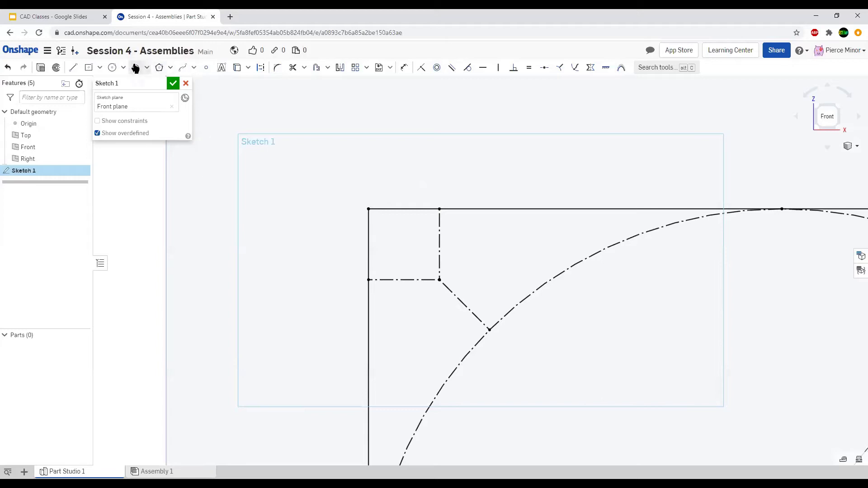
Sketch a centre point arc of about 0.202 in radius around the construction lines' shared point, from the horizontal edge to the vertical edge.
left_click(146, 68)
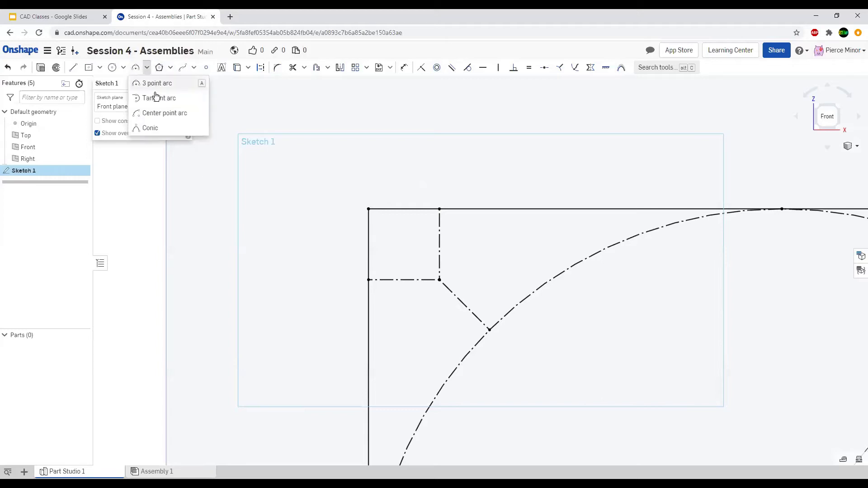
left_click(162, 118)
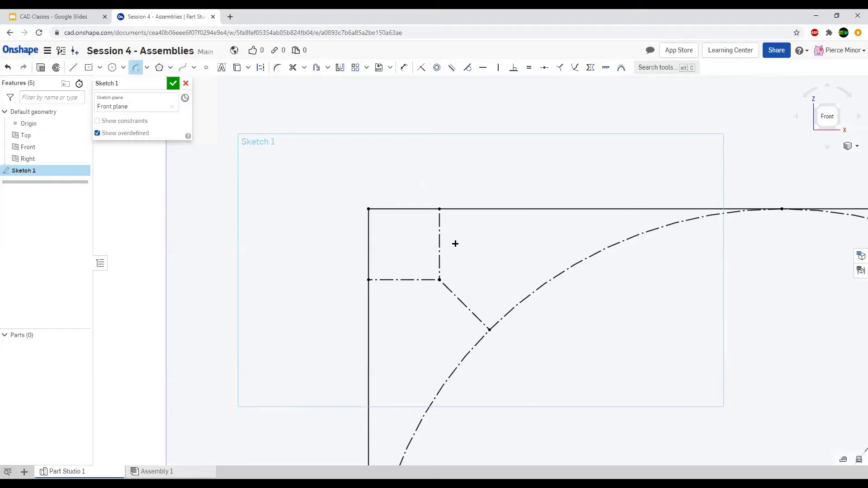
left_click(439, 281)
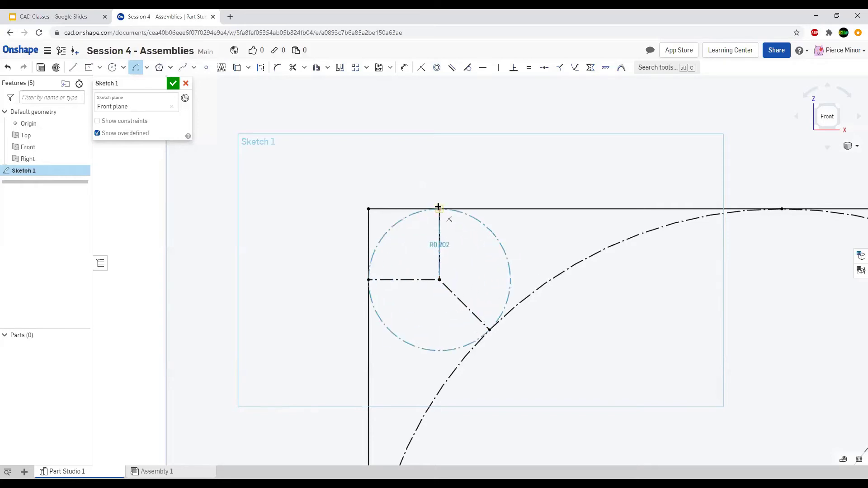
left_click(440, 208)
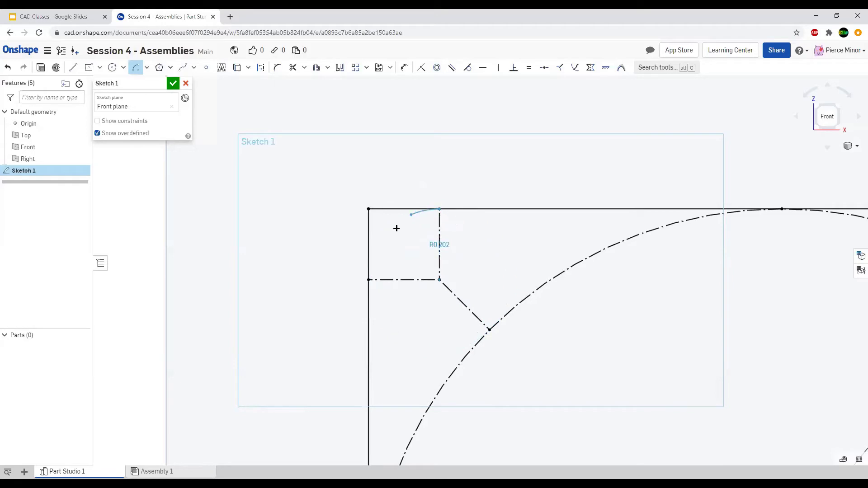
left_click(369, 279)
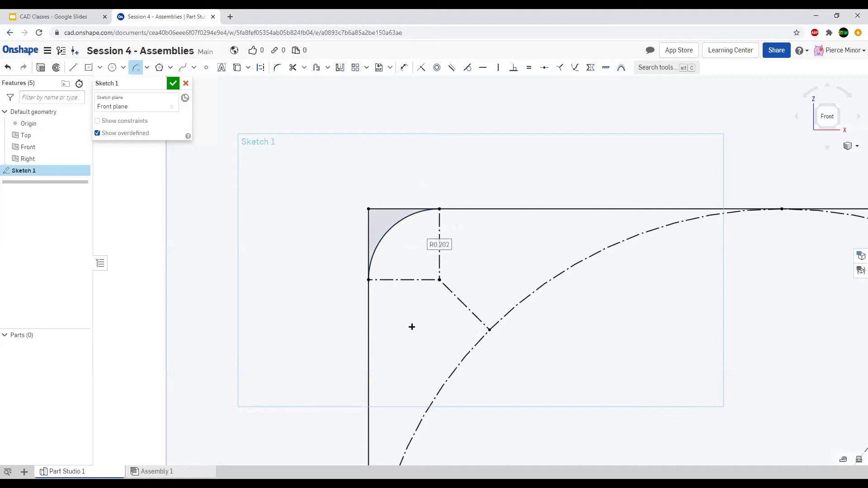
key("Escape")
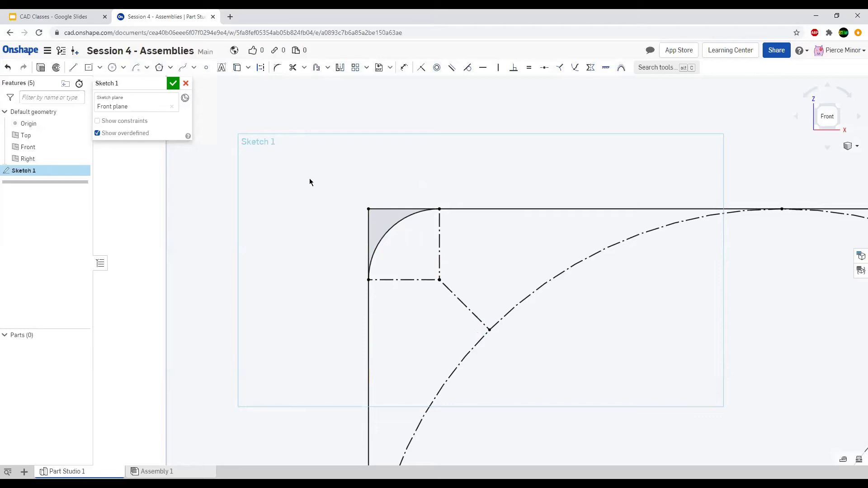
Trim the ends of the horizontal and vertical edges that extend past the corner arc.
scroll(484, 214, "down", 5)
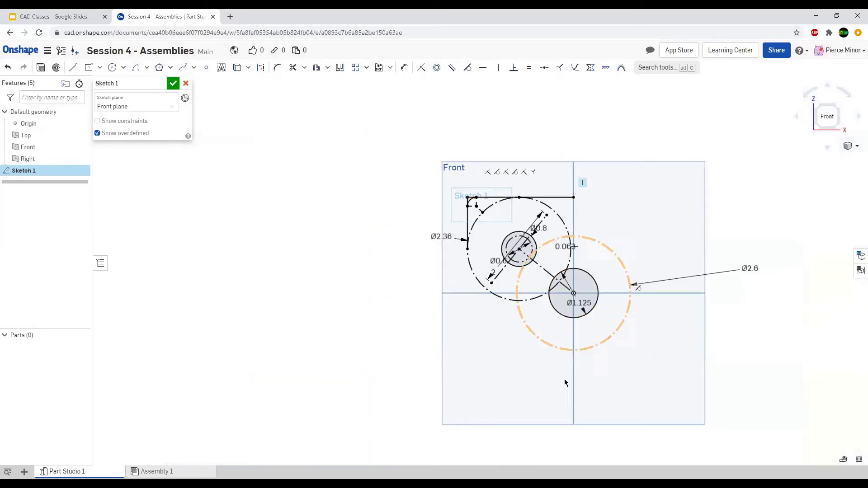
scroll(468, 197, "up", 5)
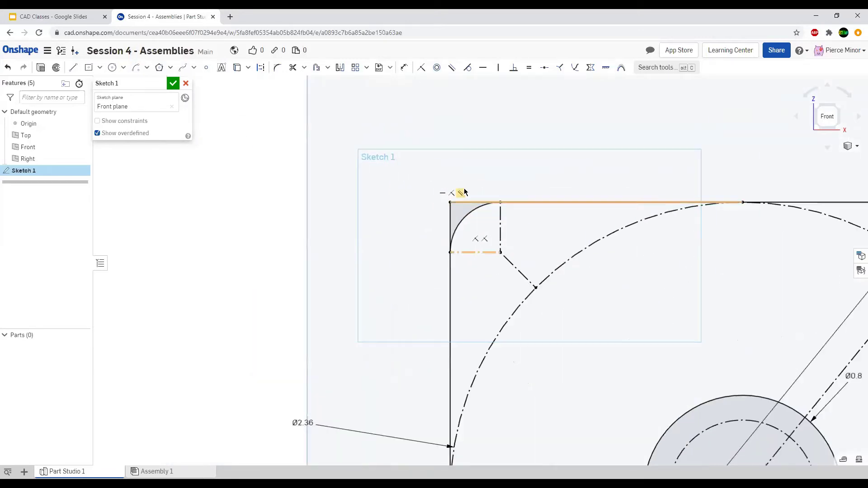
scroll(464, 188, "up", 2)
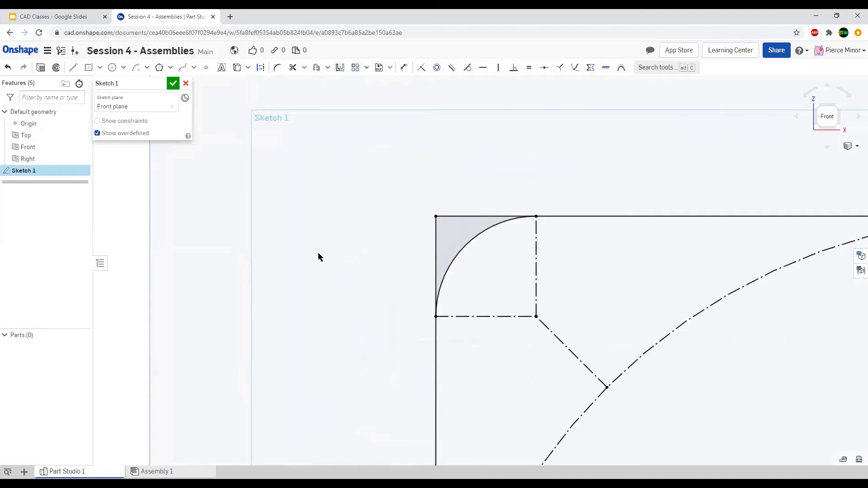
key("m")
left_click(456, 218)
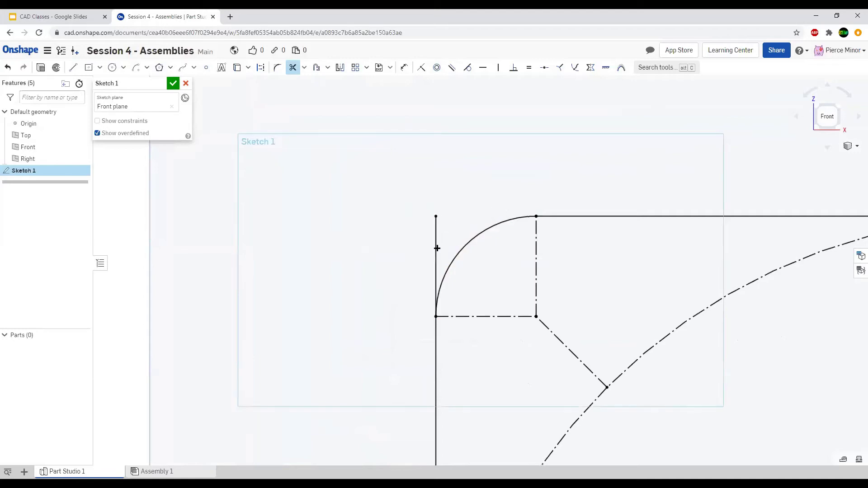
left_click(437, 248)
left_click(293, 69)
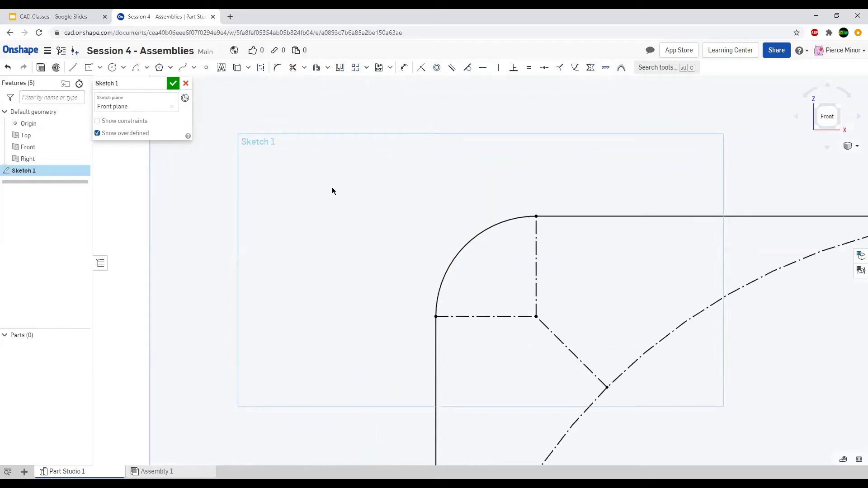
Sketch a circle about 0.551 in in diameter on the vertical axis, centred just below the 2.6 in circle.
scroll(332, 188, "down", 6)
scroll(460, 176, "down", 4)
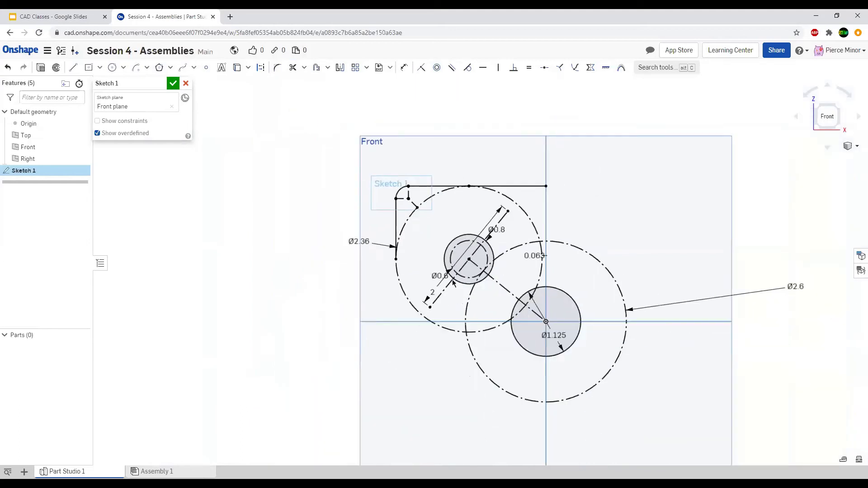
scroll(422, 339, "up", 5)
scroll(343, 201, "down", 3)
scroll(351, 276, "down", 1)
scroll(541, 430, "up", 3)
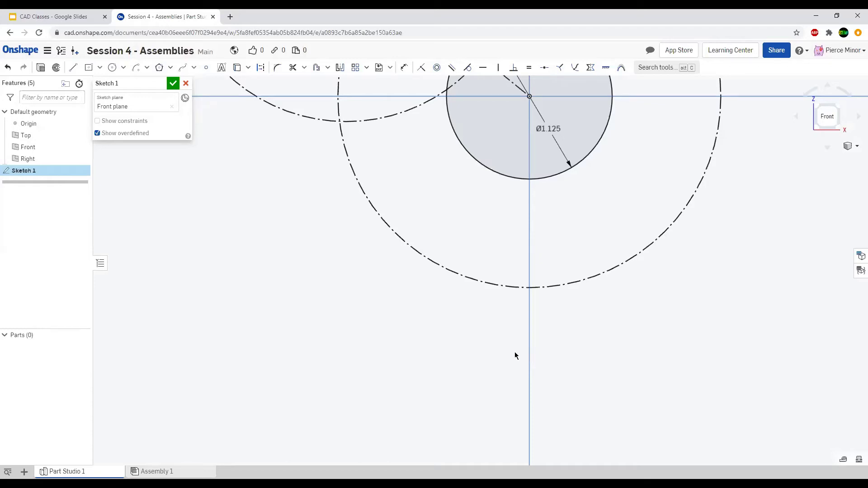
scroll(386, 278, "down", 1)
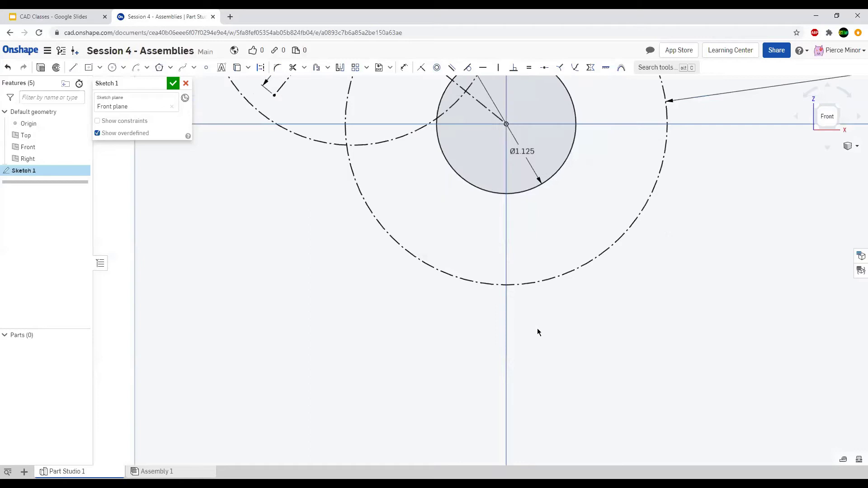
left_click(112, 67)
left_click(506, 309)
left_click(529, 284)
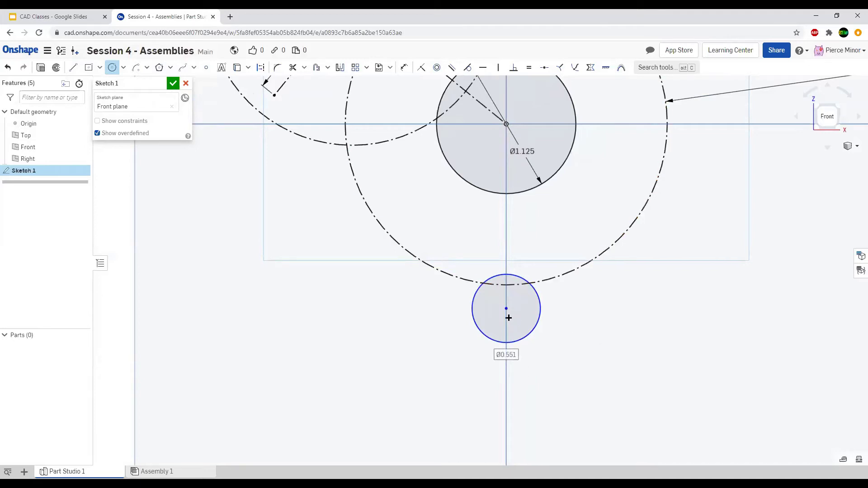
scroll(535, 397, "down", 3)
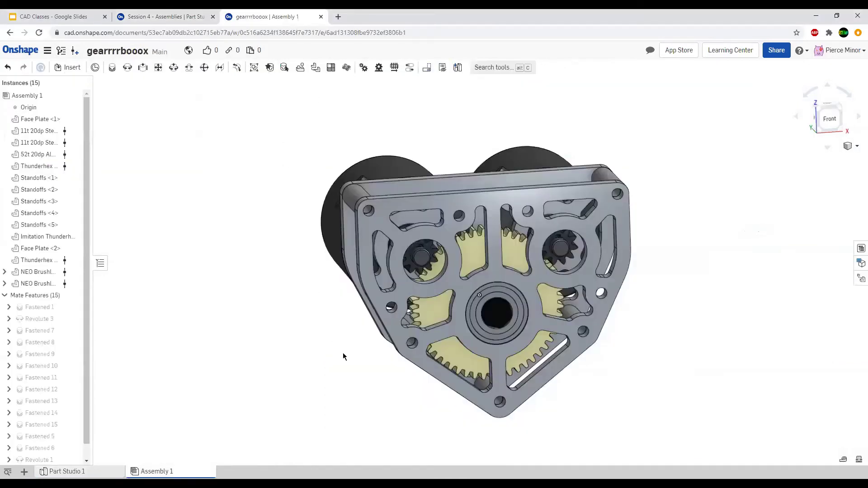
Examine the face plates, large gear and lower standoffs of the reference gearbox assembly from several angles, and close that document.
right_click_drag(343, 354, 374, 369)
key("shift+1")
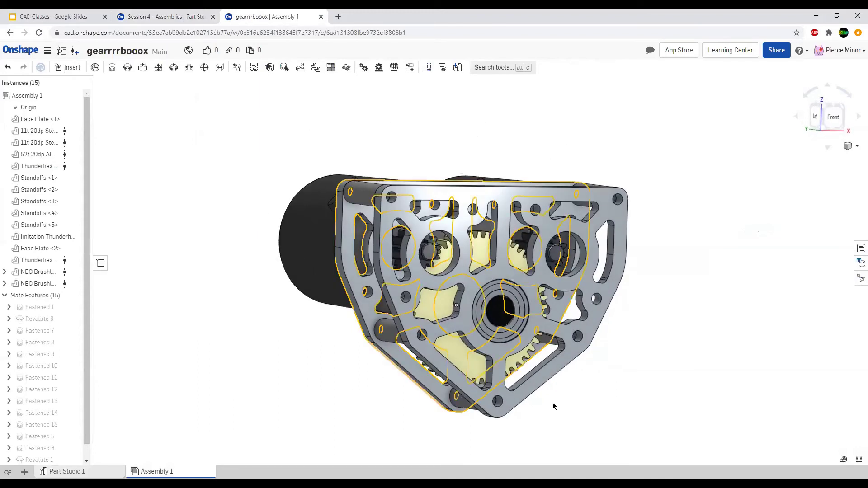
right_click_drag(501, 393, 559, 433)
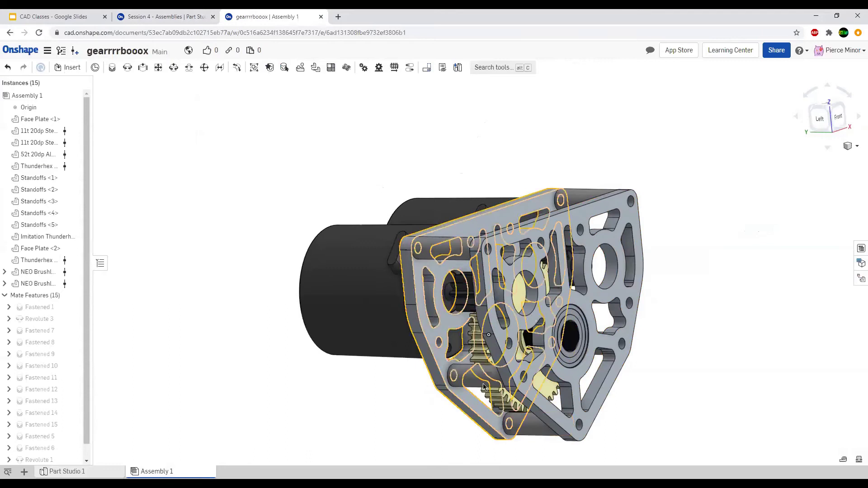
right_click_drag(502, 387, 505, 371)
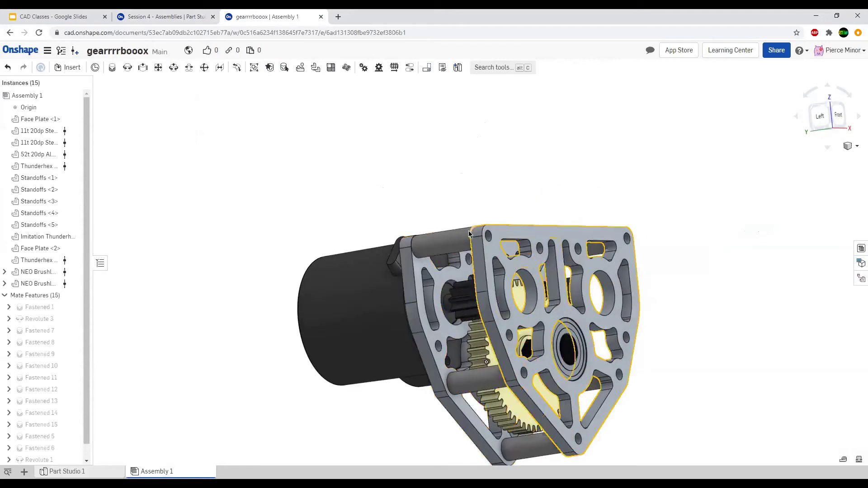
scroll(276, 235, "down", 5)
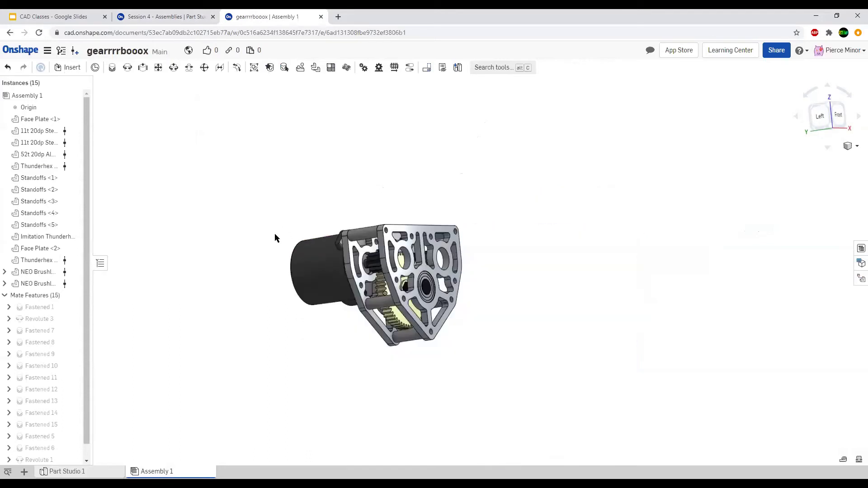
right_click_drag(332, 309, 353, 315)
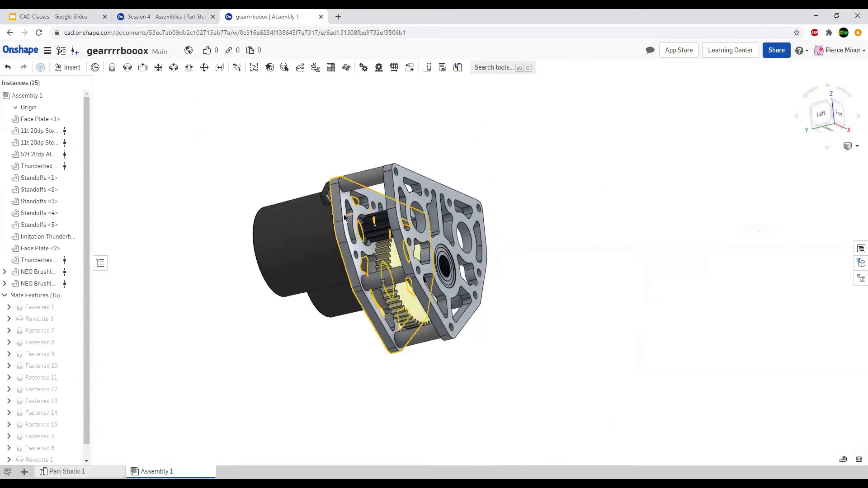
scroll(335, 246, "up", 3)
scroll(335, 247, "up", 5)
right_click_drag(344, 262, 422, 269)
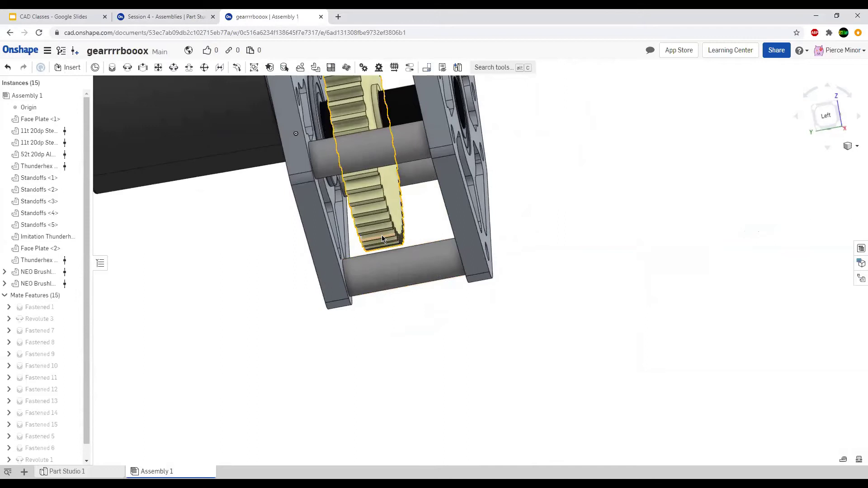
right_click_drag(382, 235, 411, 250)
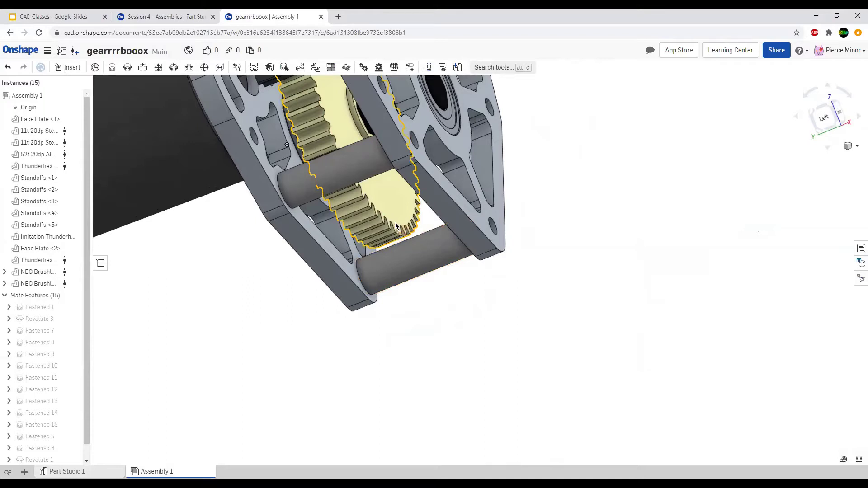
scroll(422, 285, "down", 4)
right_click_drag(422, 286, 353, 226)
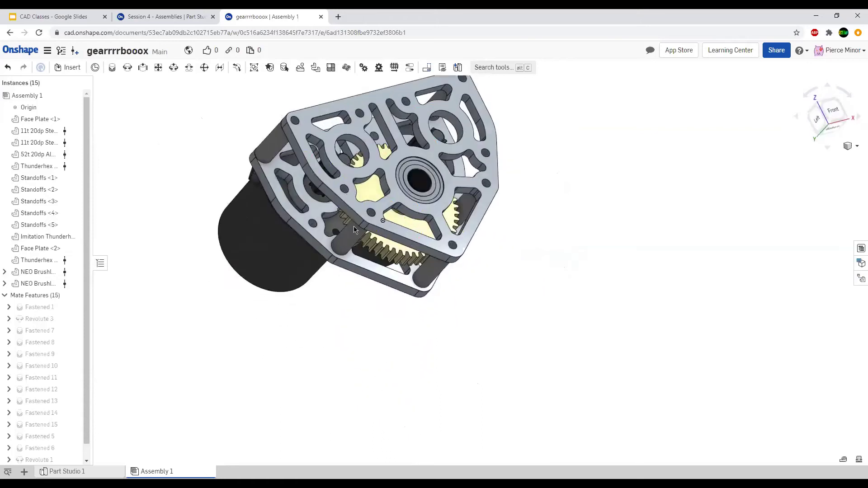
right_click_drag(481, 322, 457, 207)
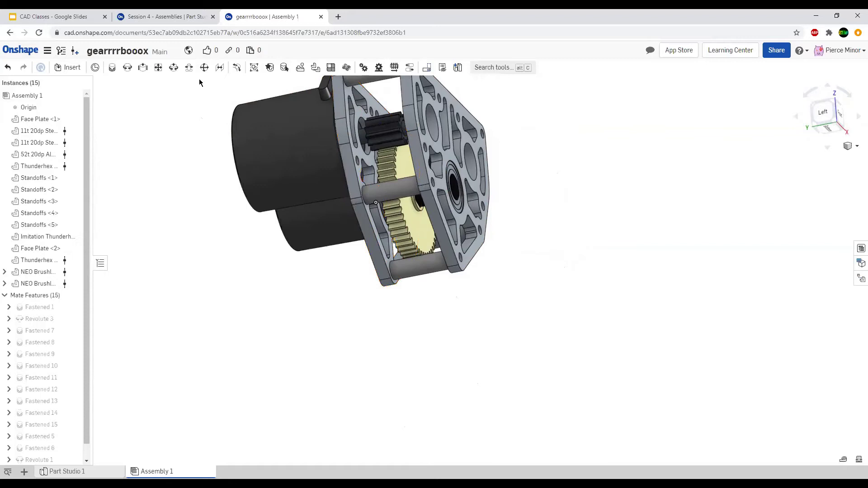
key("ctrl+w")
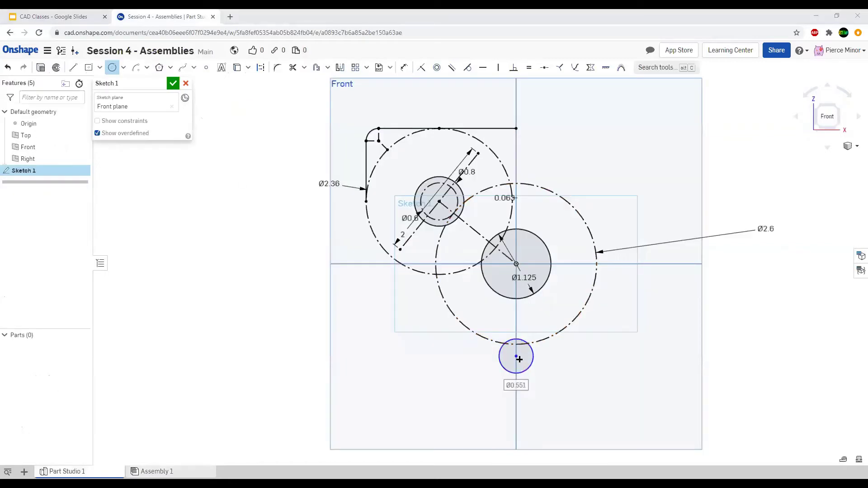
Examine the new standoff circle and the rounded corner's arc and construction lines to judge the circle's size and spacing.
scroll(513, 361, "up", 3)
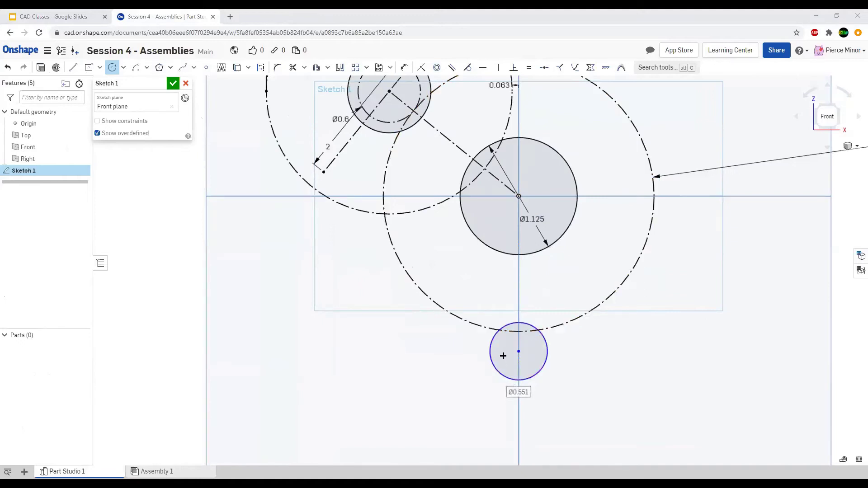
scroll(553, 359, "up", 3)
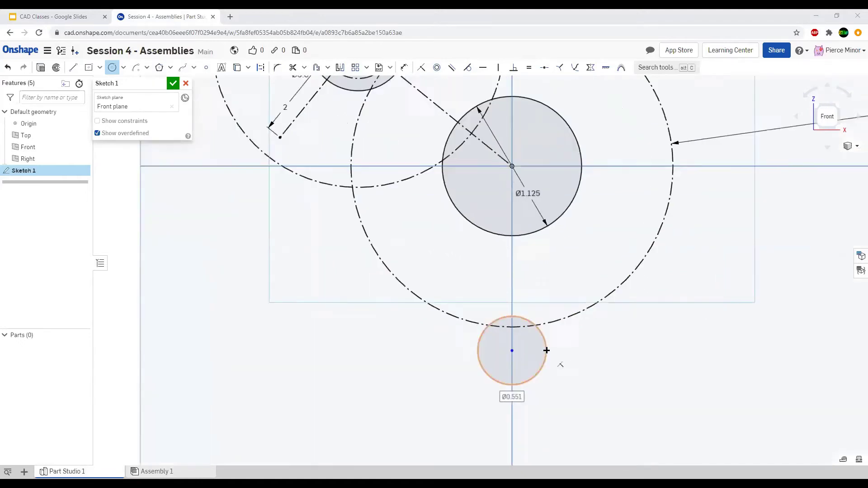
left_click(405, 67)
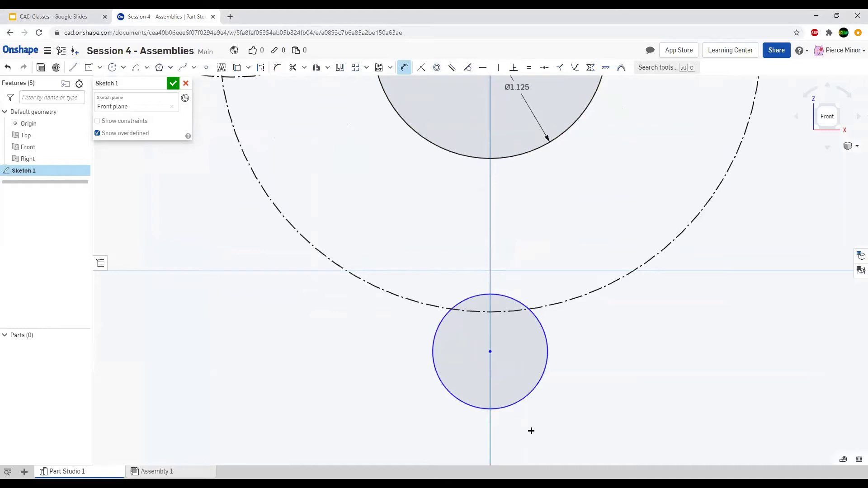
key("f")
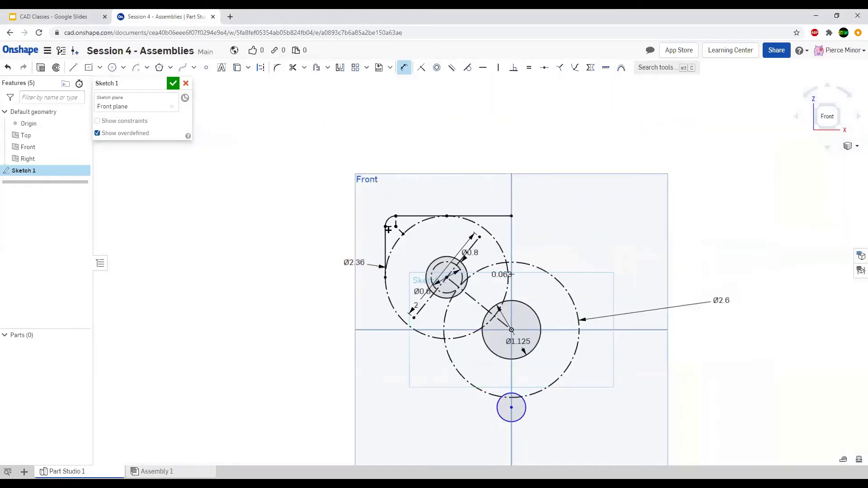
scroll(372, 218, "up", 5)
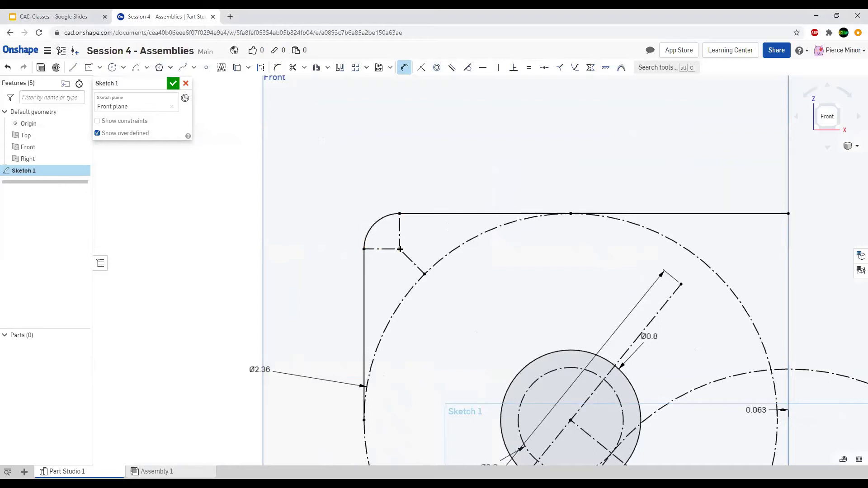
left_click(391, 213)
left_click(395, 257)
scroll(342, 222, "down", 3)
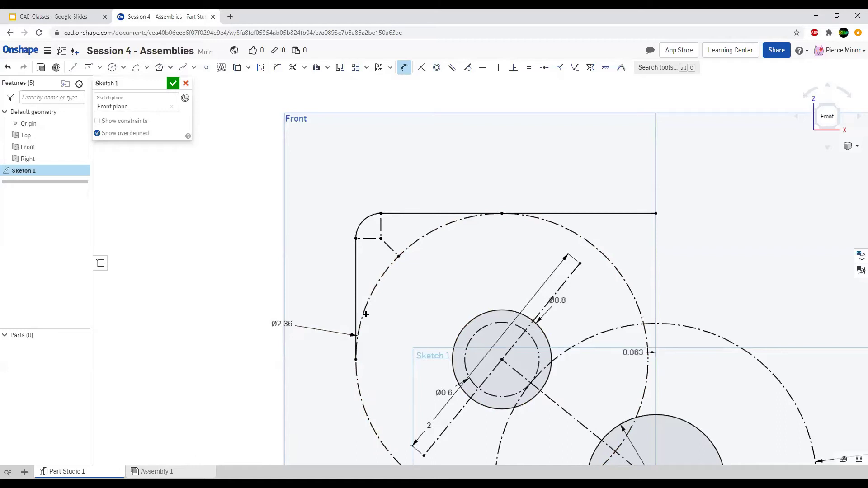
Dimension the diameter of the small standoff circle below the 2.6 in circle at 0.55 in.
scroll(366, 312, "down", 5)
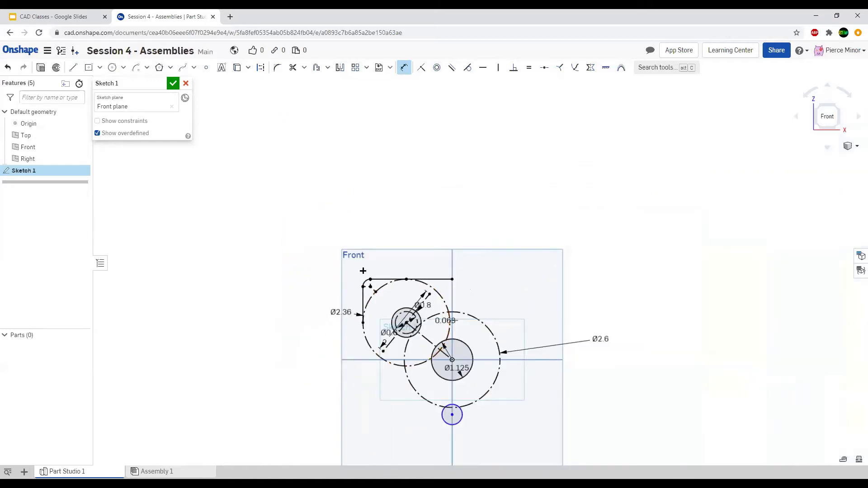
scroll(444, 430, "up", 6)
scroll(425, 270, "up", 1)
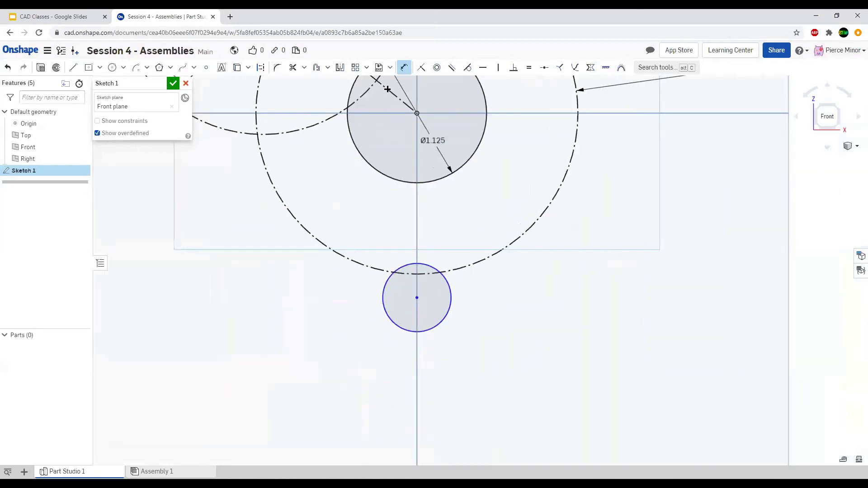
left_click(428, 330)
left_click(432, 363)
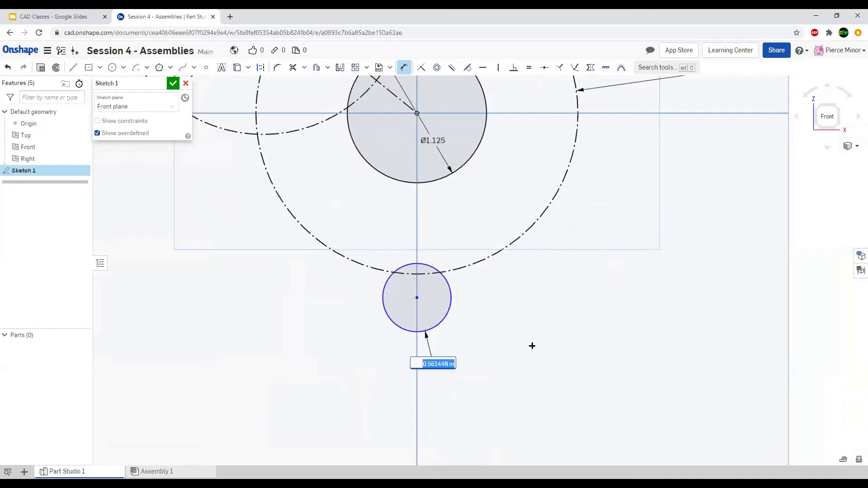
type(".55")
key("Return")
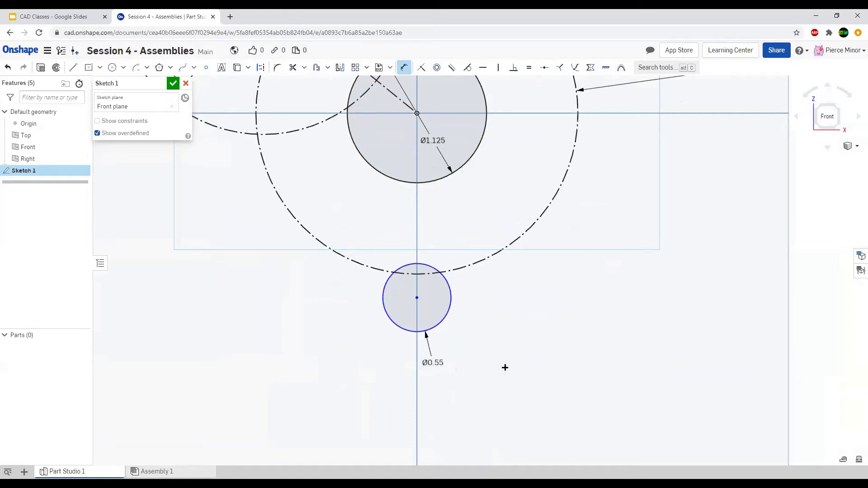
Dimension the distance from the 2.6 in circle's lowest edge to the standoff circle's centre at 0.25 in.
scroll(446, 363, "down", 1)
scroll(421, 254, "up", 1)
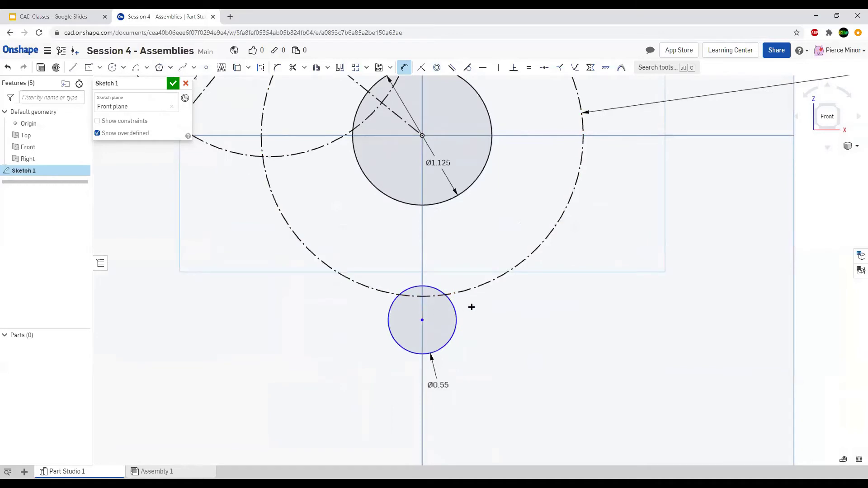
scroll(423, 298, "up", 3)
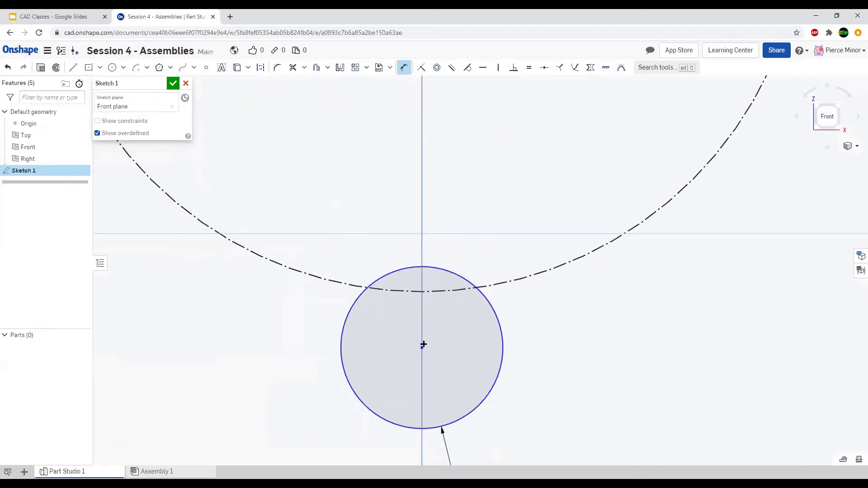
left_click(427, 293)
left_click(421, 348)
left_click(448, 319)
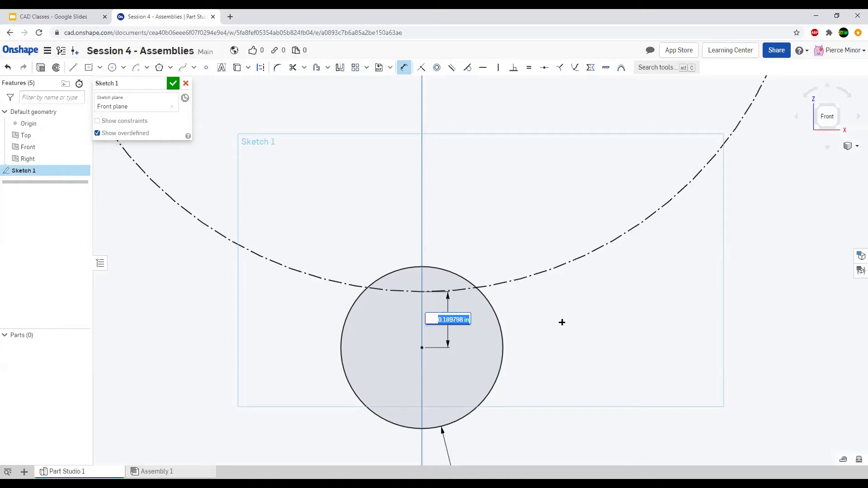
type(".25")
key("Return")
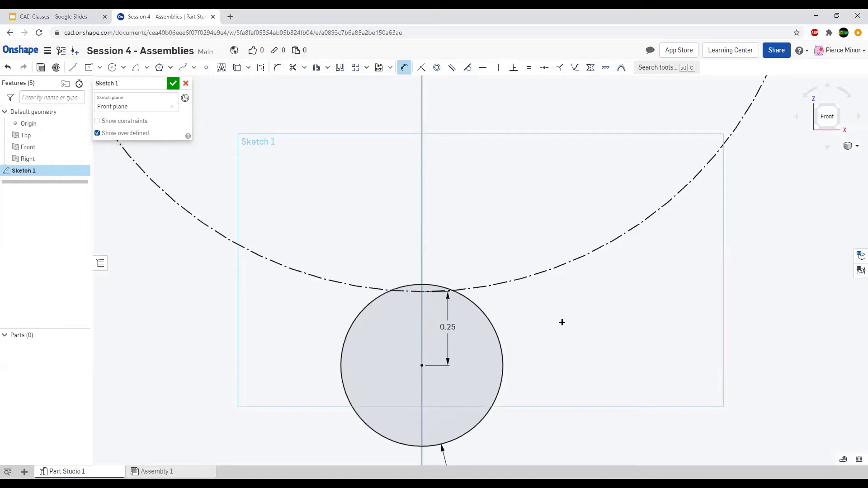
Change the lower standoff circle's diameter to 0.6 in.
scroll(414, 237, "down", 3)
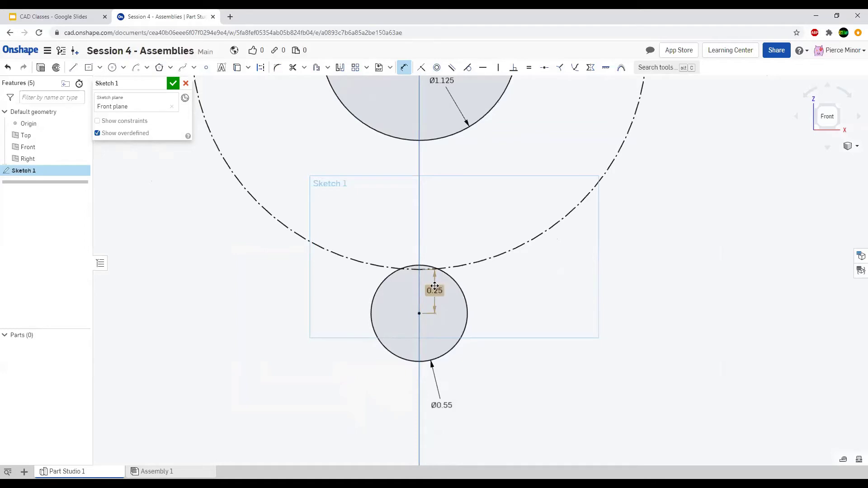
double_click(450, 407)
type("0.6")
key("Return")
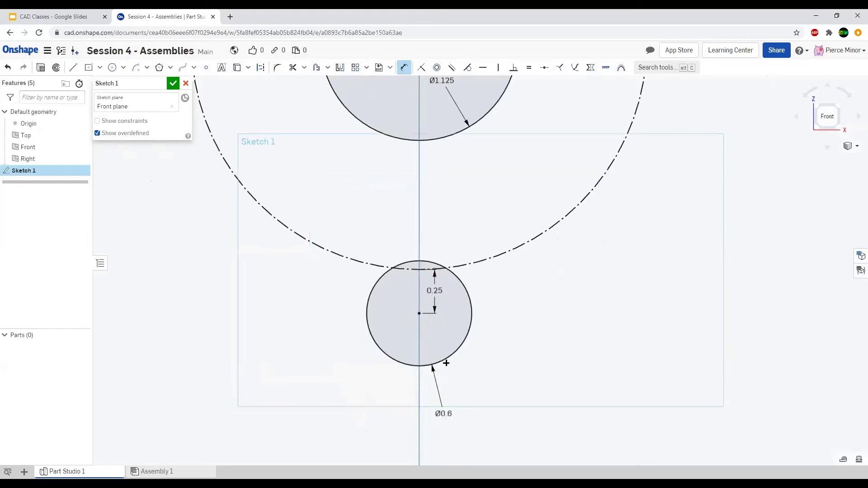
Set the distance between the 2.6 in circle and the standoff circle's centre to 0.3 in.
double_click(435, 290)
type("0.3")
key("Return")
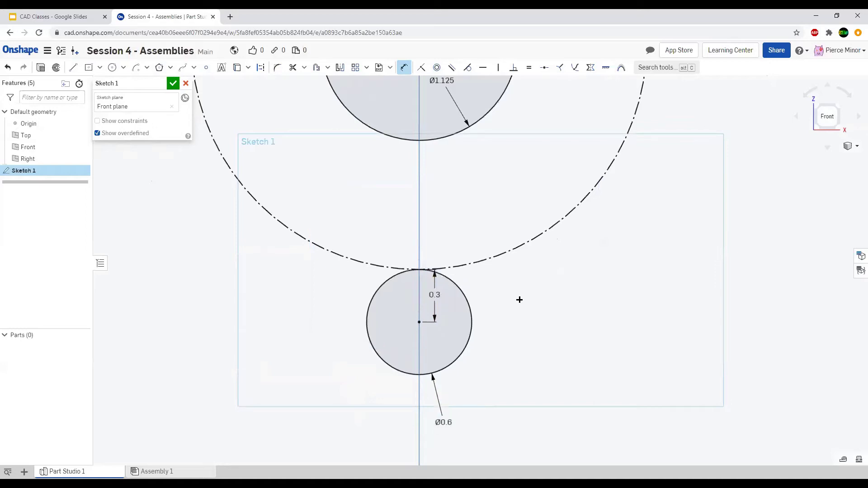
Set the distance between the 2.6 in circle and the standoff circle's centre to 0.275 in.
double_click(433, 293)
type("0")
key("Escape")
Sketch a vertical construction line from the lower standoff circle's centre up to the 2.6 in circle.
scroll(497, 234, "down", 5)
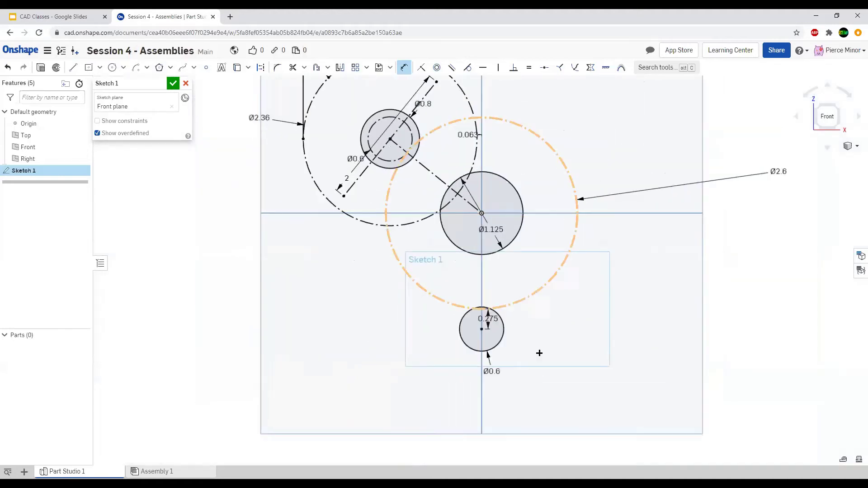
scroll(500, 329, "up", 3)
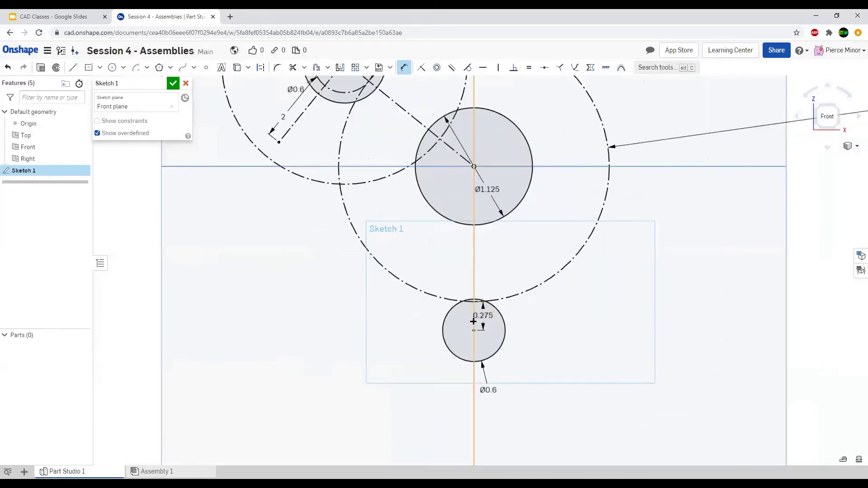
scroll(474, 320, "up", 3)
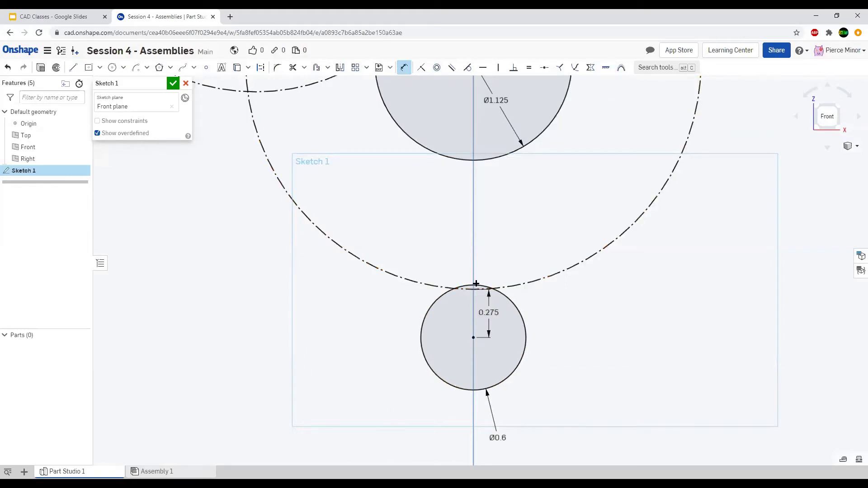
left_click(73, 68)
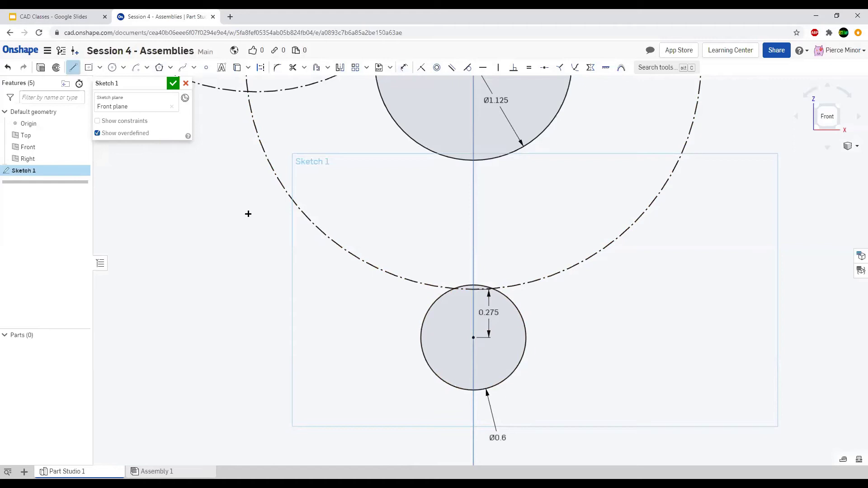
key("q")
left_click(473, 337)
left_click(474, 290)
key("Escape")
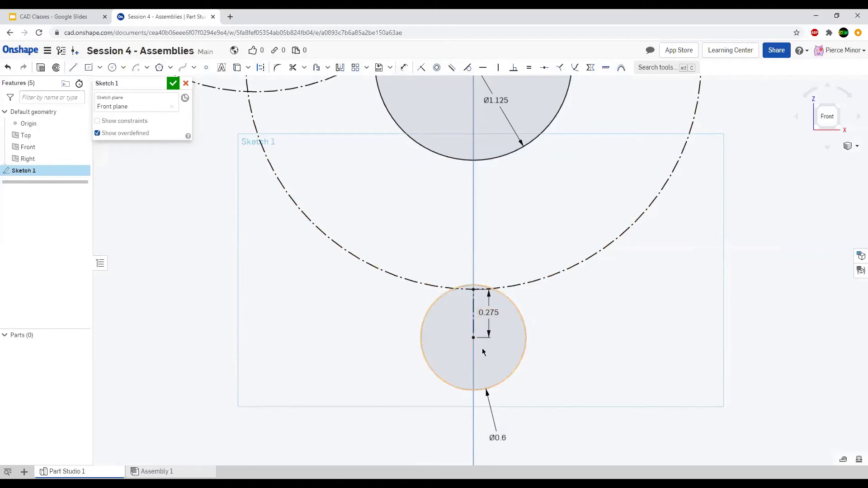
scroll(517, 379, "down", 3)
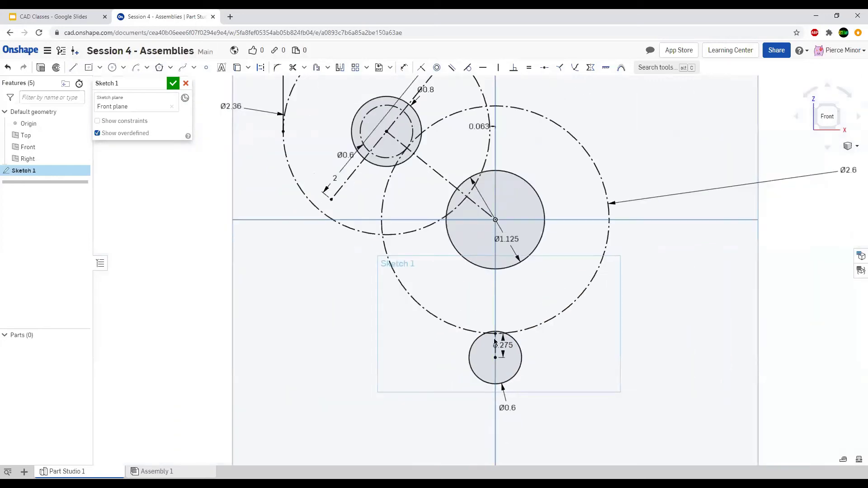
double_click(503, 345)
scroll(500, 367, "up", 3)
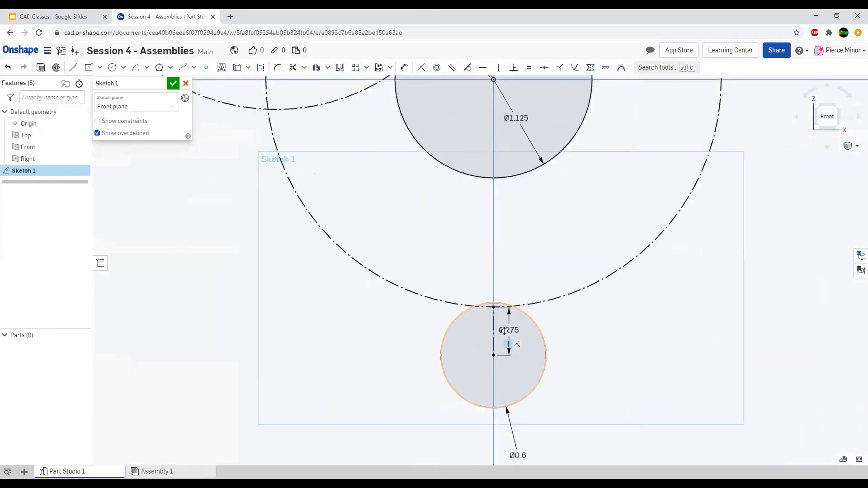
left_click(493, 337)
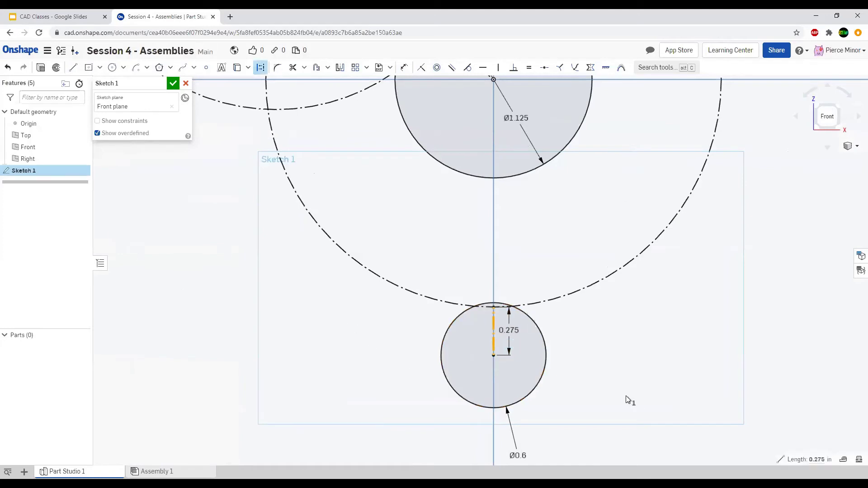
scroll(299, 282, "down", 3)
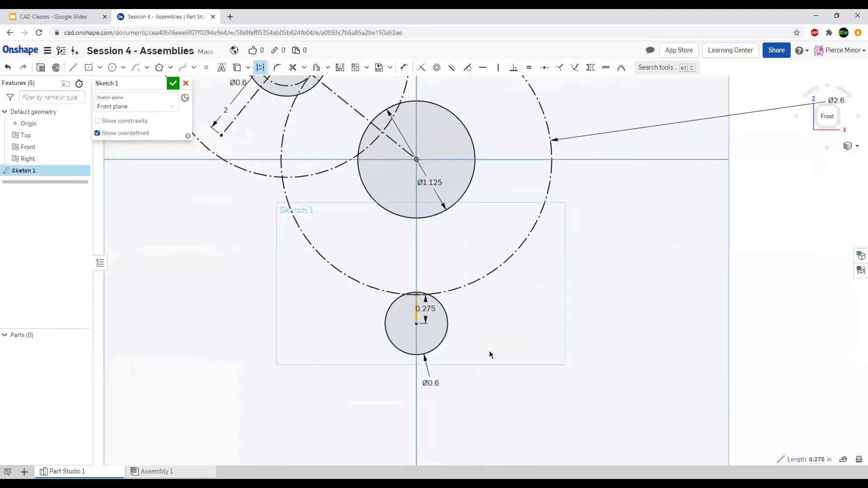
left_click(347, 386)
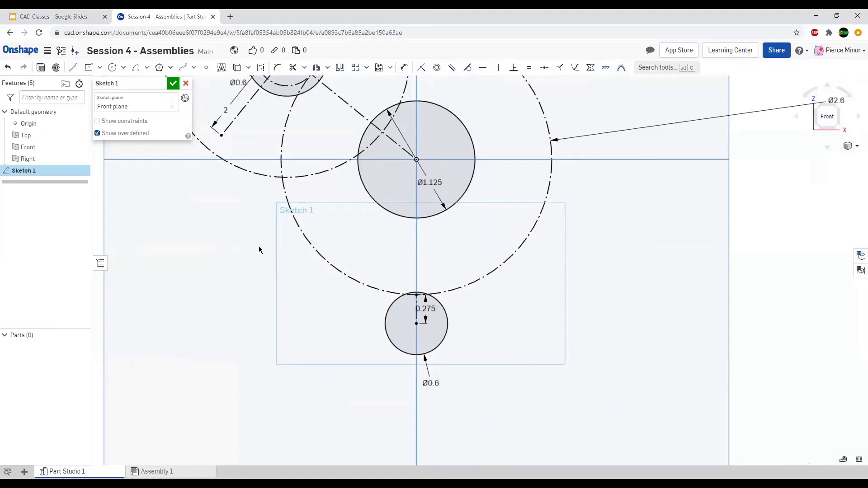
scroll(525, 330, "down", 5)
scroll(300, 221, "up", 3)
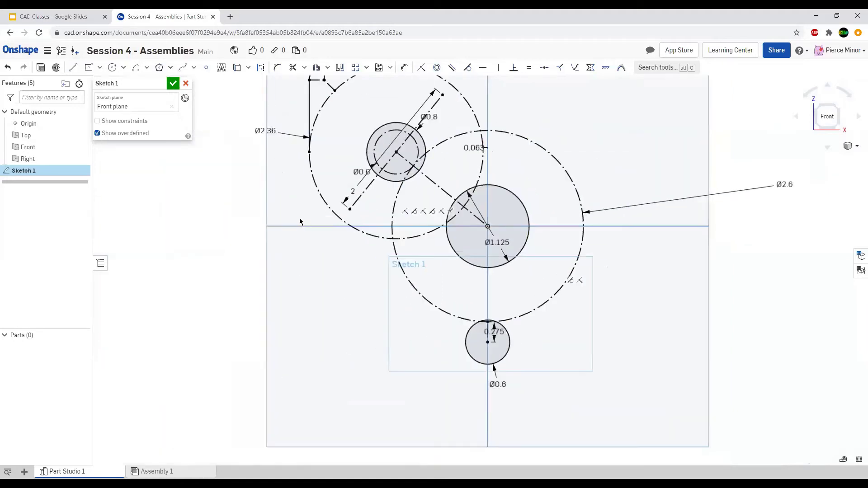
scroll(300, 222, "up", 2)
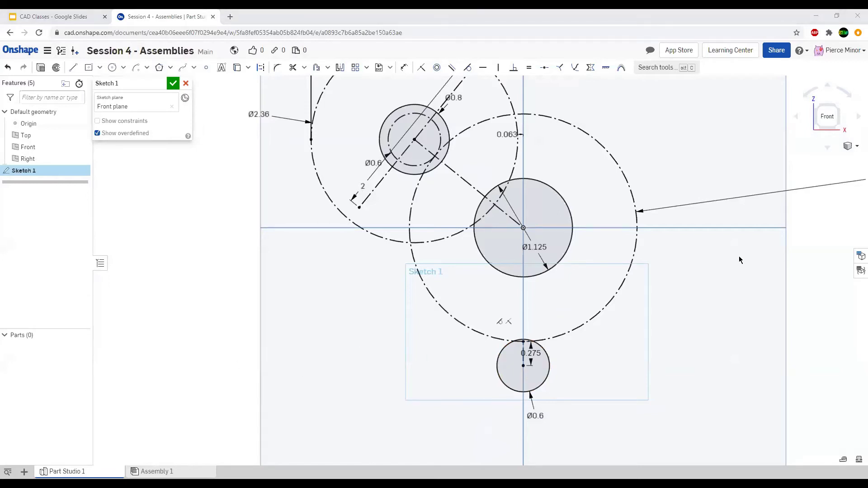
Sketch a circle about 0.76 in in diameter beside the 2.6 in circle, overlapping the lower edge of the 2.36 in circle.
scroll(362, 236, "up", 3)
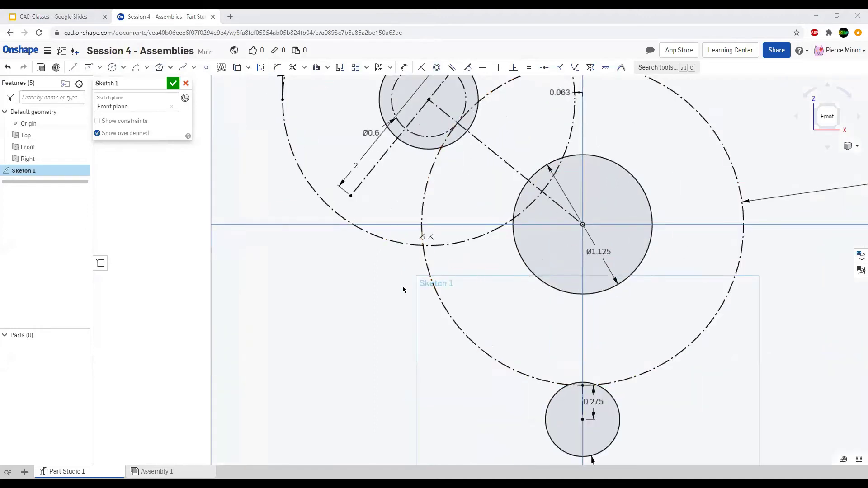
left_click(112, 67)
left_click(394, 269)
left_click(441, 267)
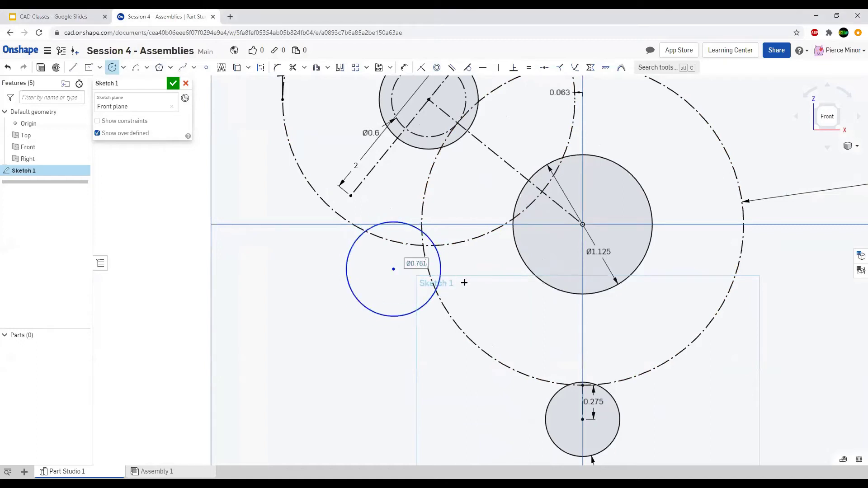
scroll(499, 274, "down", 3)
key("Escape")
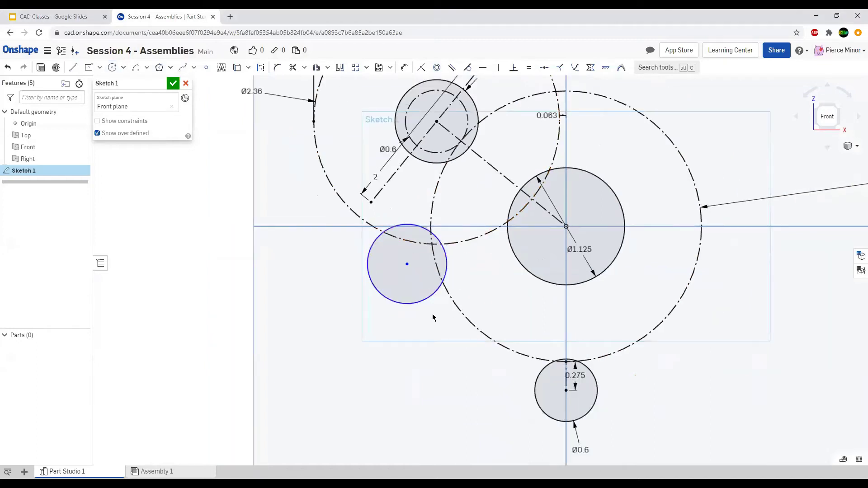
Make the new side circle equal in size to the 0.6 in lower standoff circle with an Equal constraint.
left_click(418, 300)
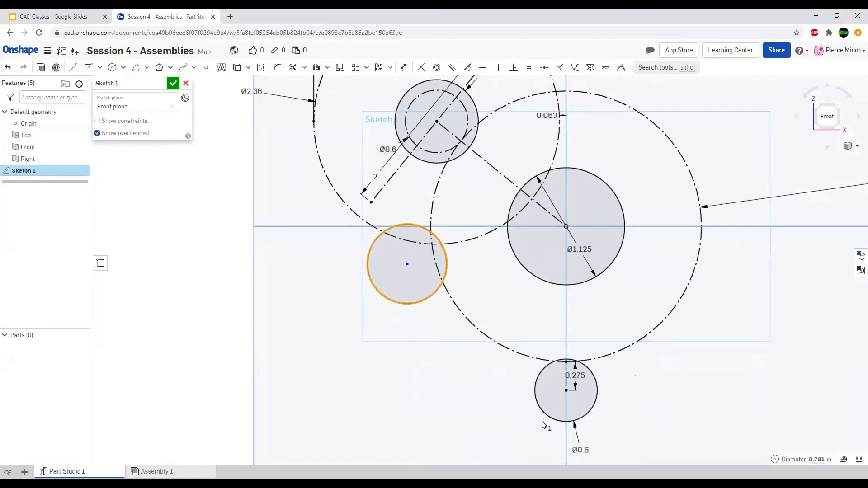
left_click(559, 424)
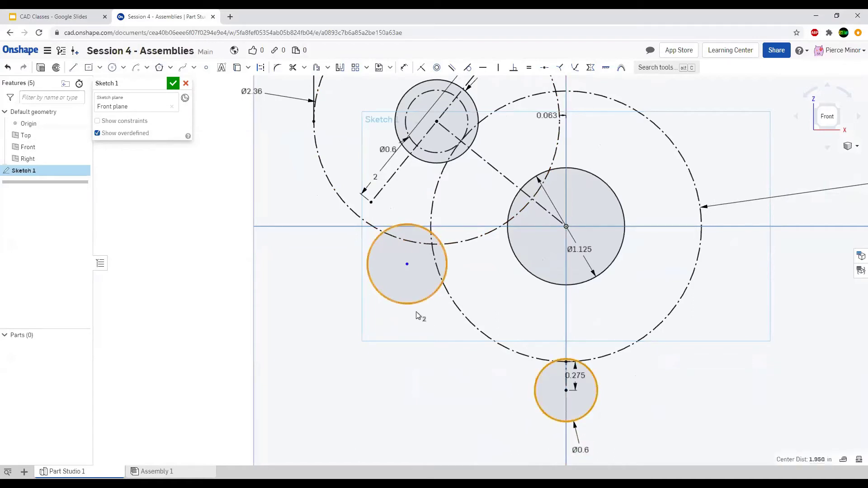
key("e")
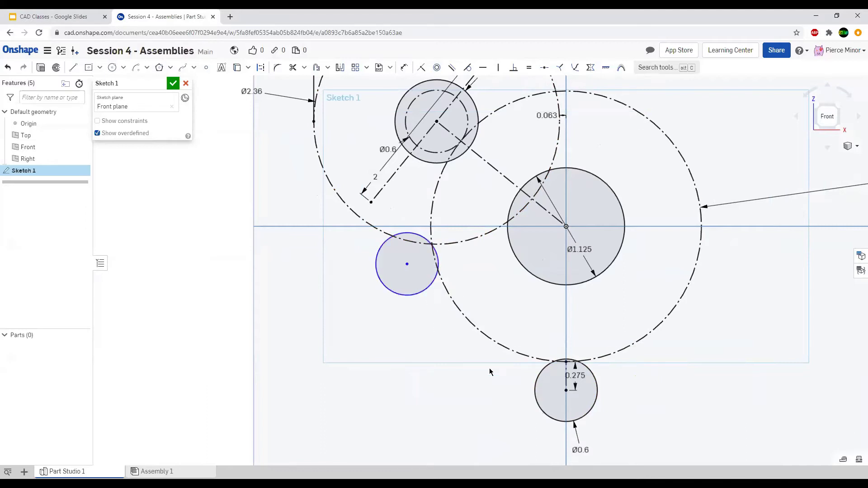
Sketch a construction line about 0.27 in long from the side circle's centre to the 2.6 in circle.
scroll(365, 275, "up", 2)
left_click(72, 67)
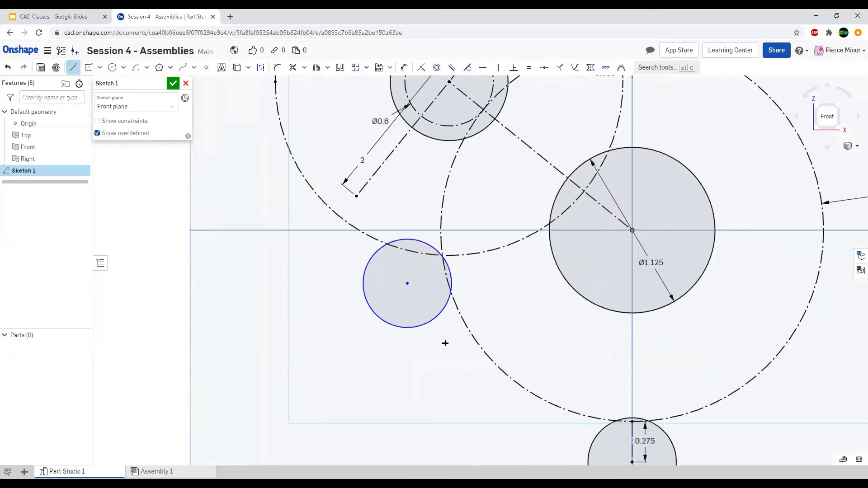
scroll(388, 263, "up", 2)
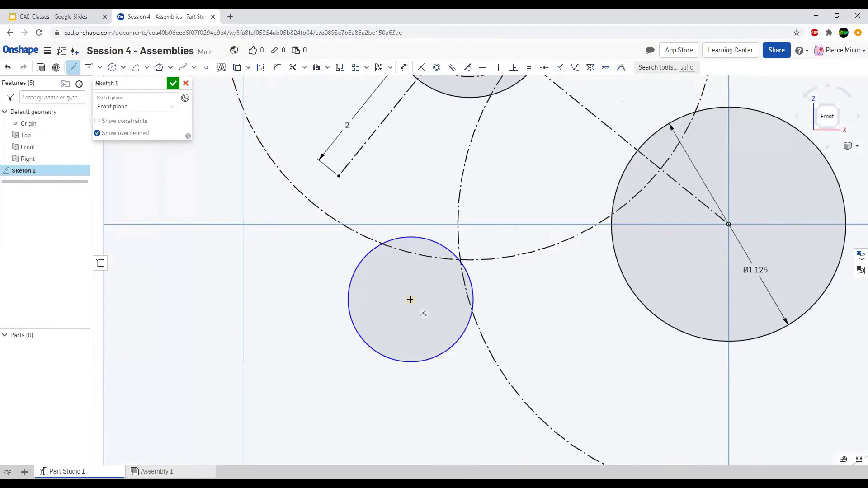
key("u")
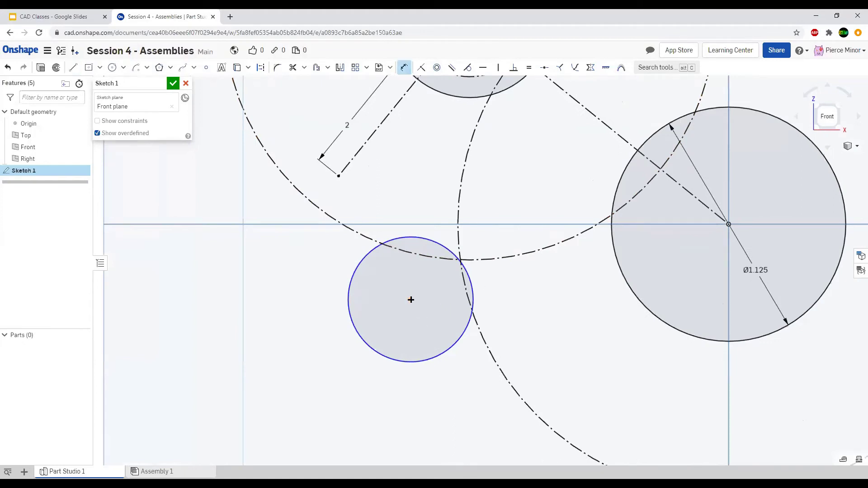
key("Escape")
key("l")
key("q")
scroll(351, 176, "down", 3)
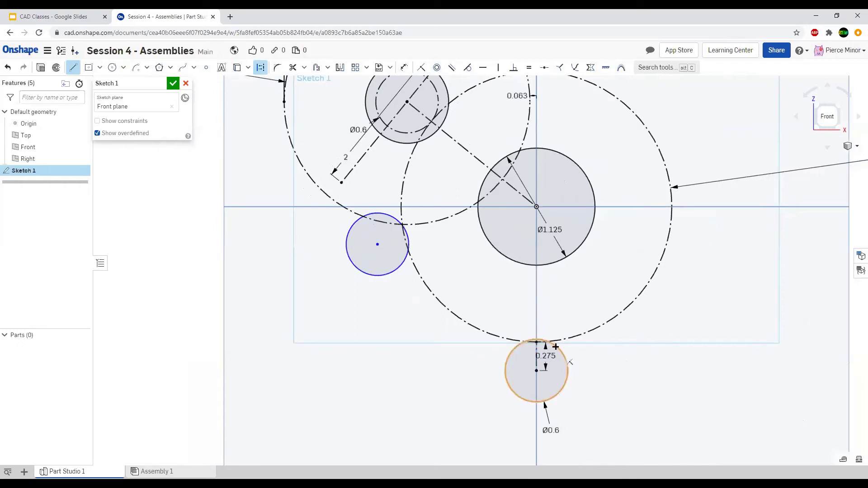
scroll(546, 359, "up", 3)
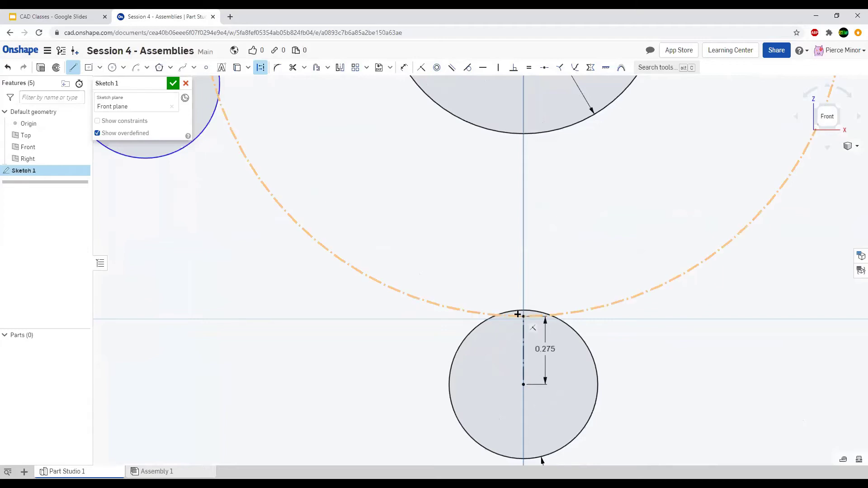
scroll(613, 275, "down", 4)
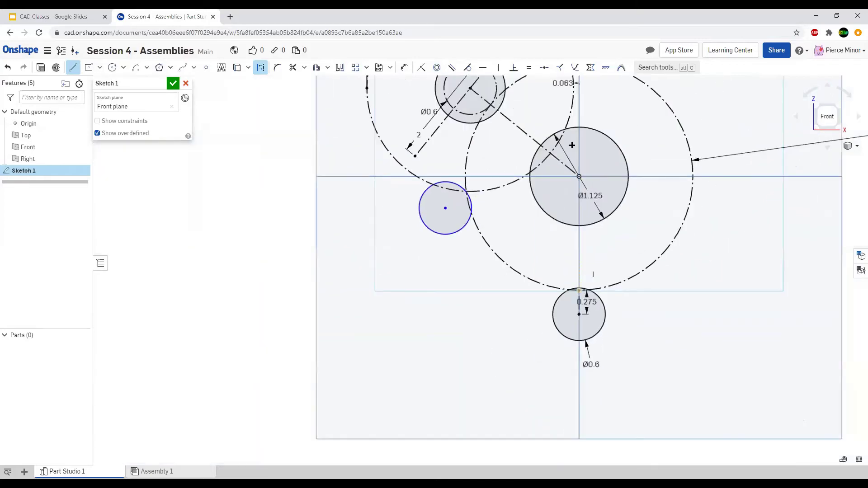
scroll(444, 143, "up", 2)
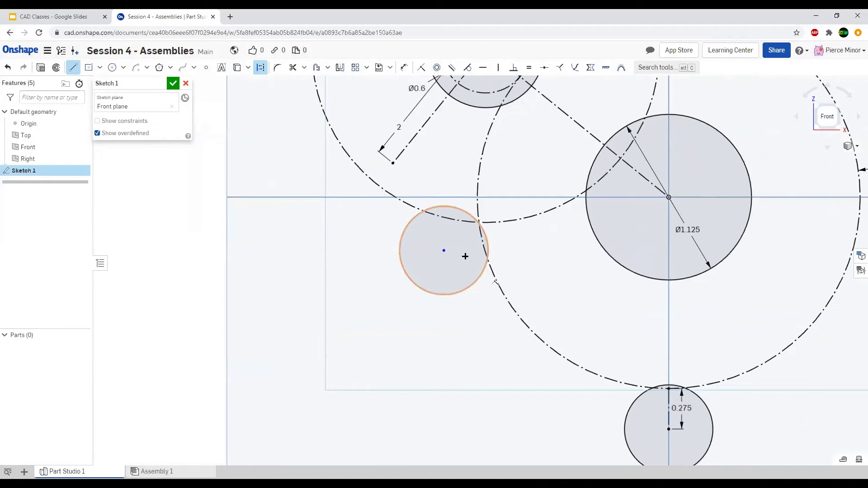
left_click(445, 251)
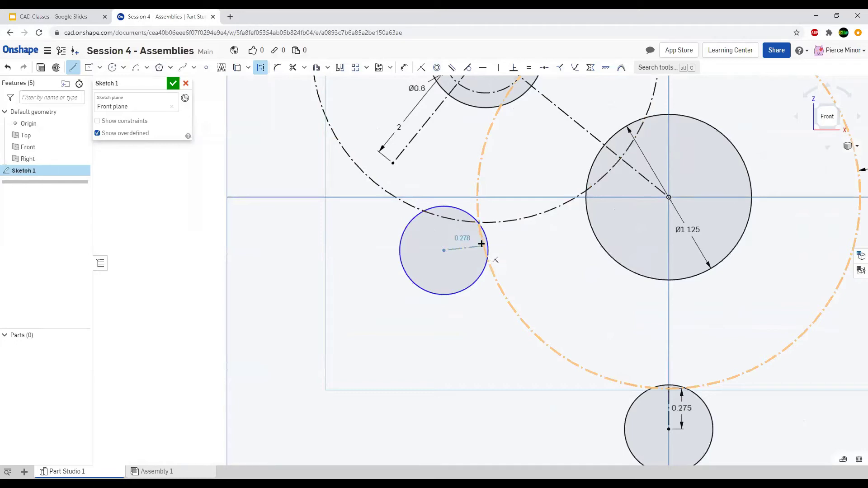
left_click(483, 243)
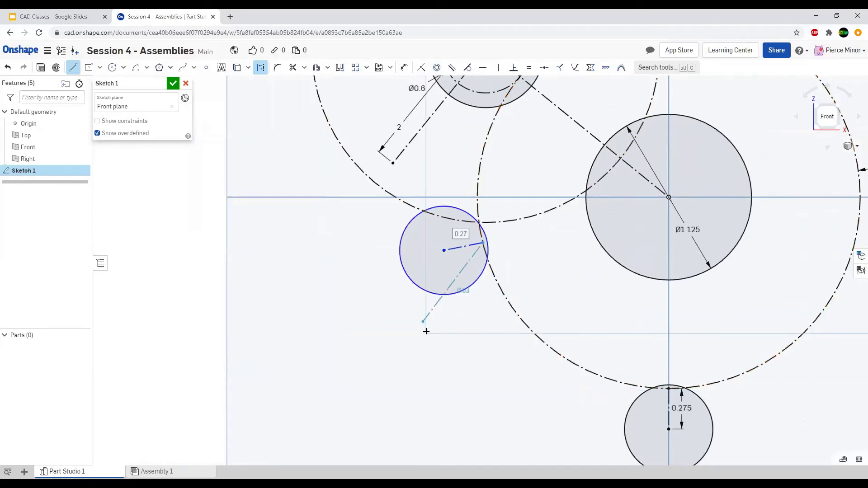
key("Escape")
Make the side circle tangent to the 2.36 in circle.
left_click(405, 226)
left_click(407, 205)
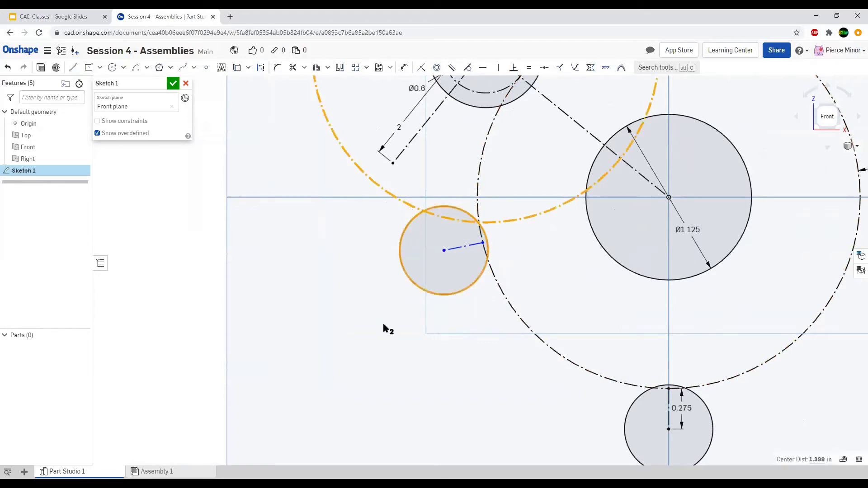
key("t")
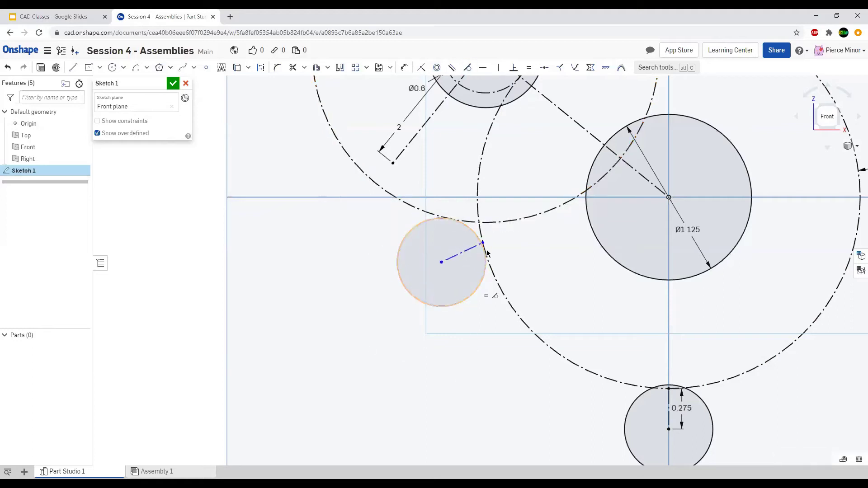
Make the side circle's construction line equal in length to the lower standoff's 0.275 in construction line.
scroll(482, 246, "up", 3)
scroll(482, 245, "up", 7)
scroll(382, 291, "down", 6)
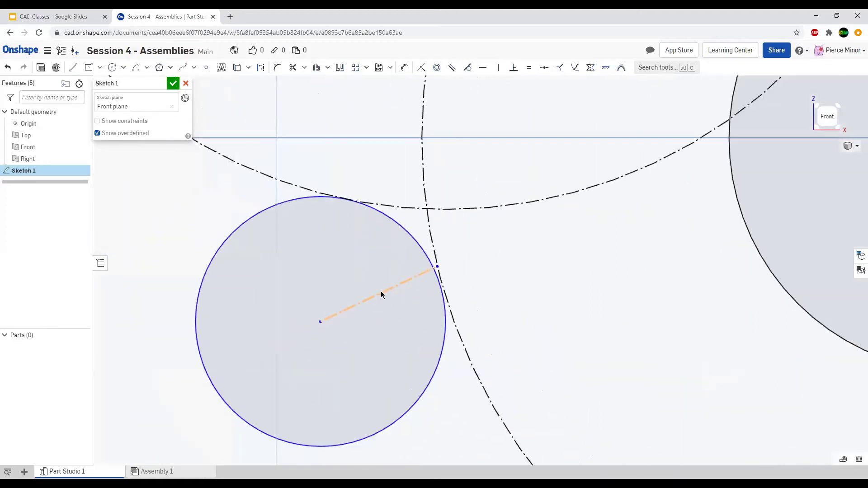
scroll(348, 263, "down", 5)
key("d")
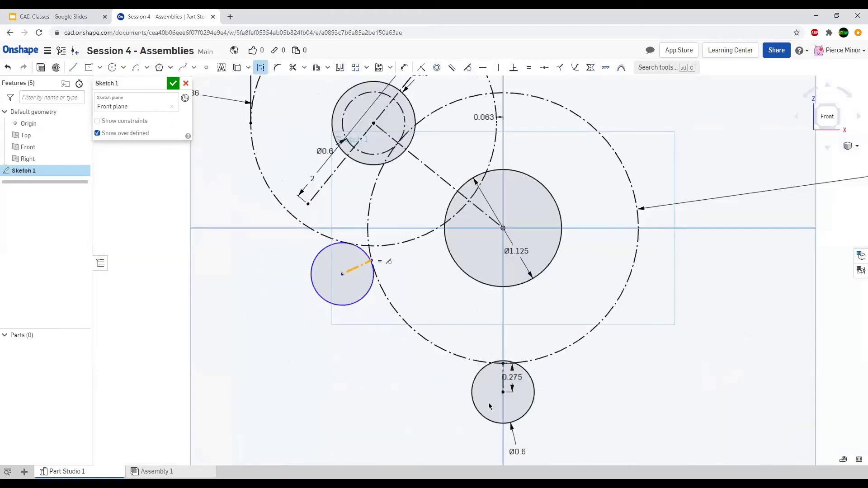
left_click(498, 384)
key("e")
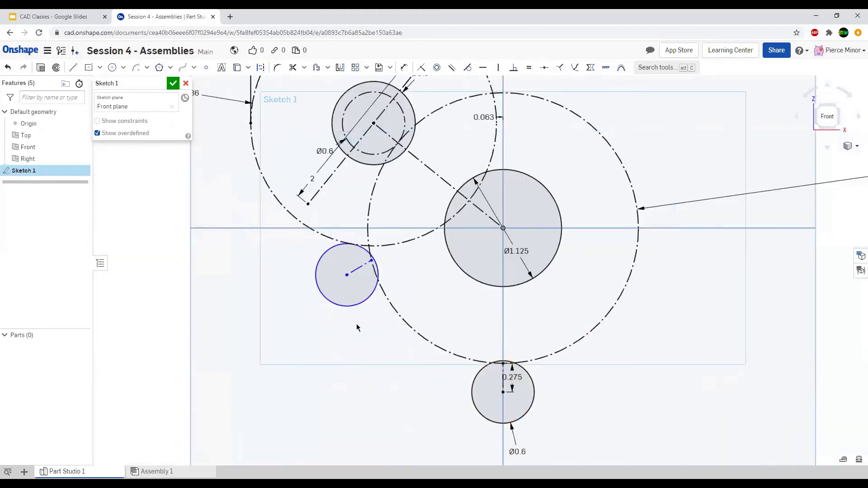
Examine the side circle and its construction line for remaining freedom, comparing their constraints with those of the lower standoff and corner arc.
scroll(316, 210, "up", 5)
scroll(301, 185, "down", 1)
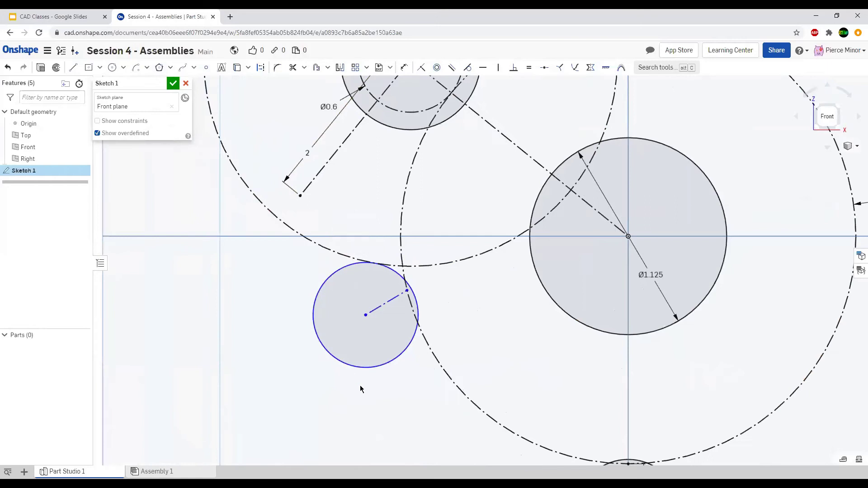
scroll(361, 387, "up", 1)
left_click_drag(367, 303, 336, 303)
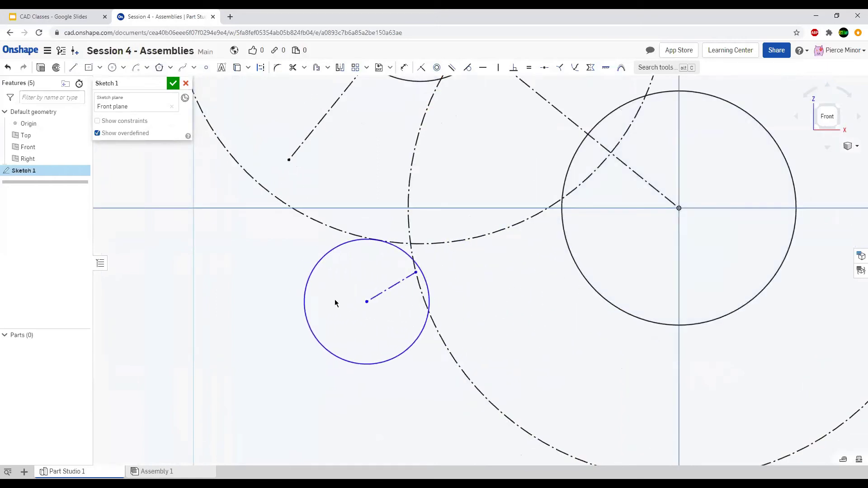
mouse_move(428, 308)
left_mouse_down()
mouse_move(377, 304)
mouse_move(393, 308)
left_mouse_up()
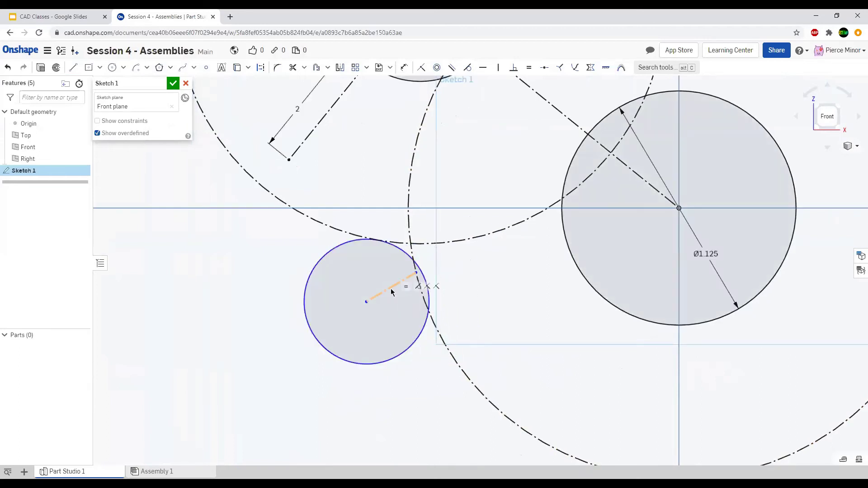
scroll(491, 267, "down", 3)
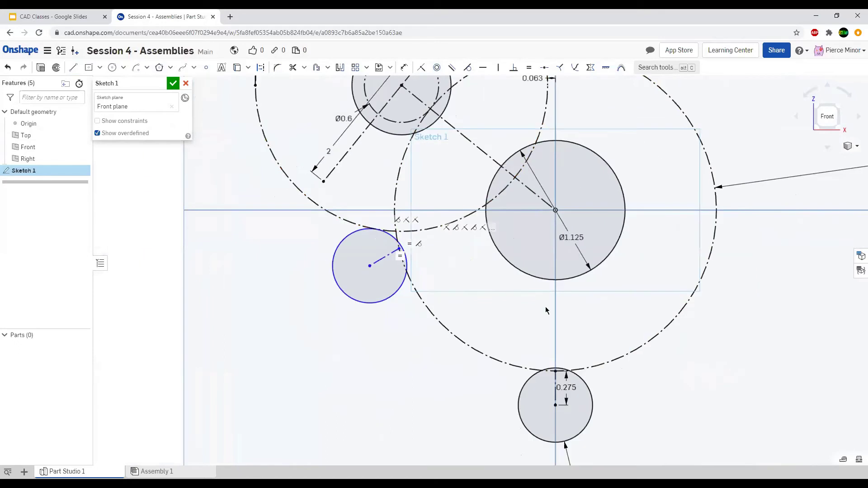
scroll(554, 407, "up", 4)
scroll(607, 429, "up", 1)
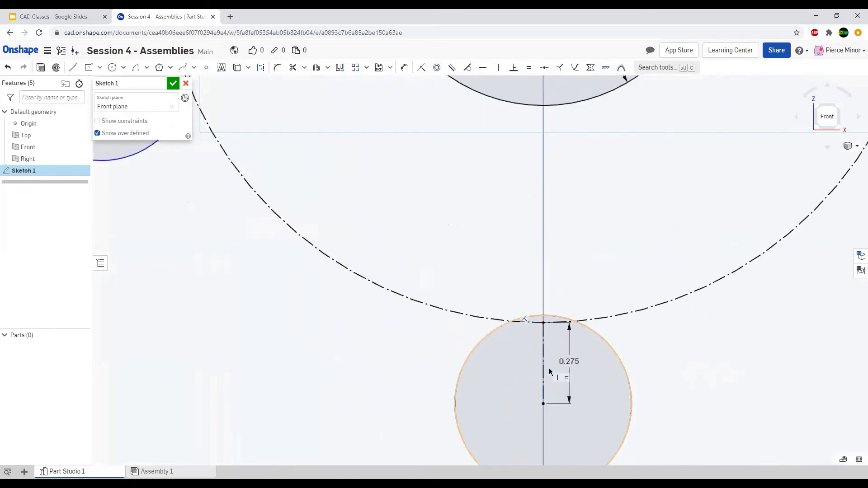
scroll(498, 211, "down", 2)
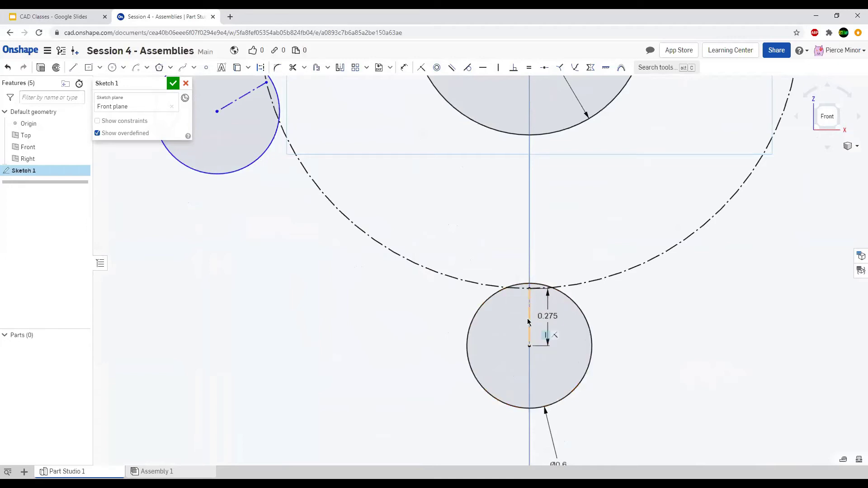
scroll(535, 357, "down", 3)
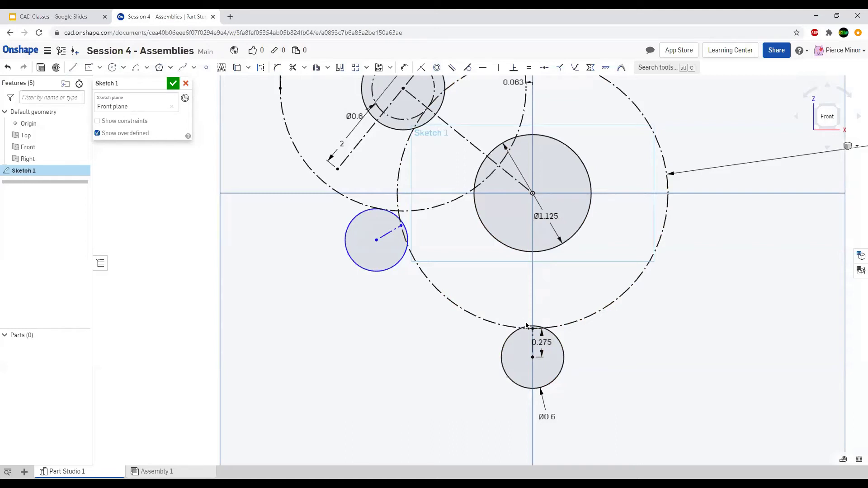
scroll(488, 334, "down", 5)
scroll(404, 164, "up", 7)
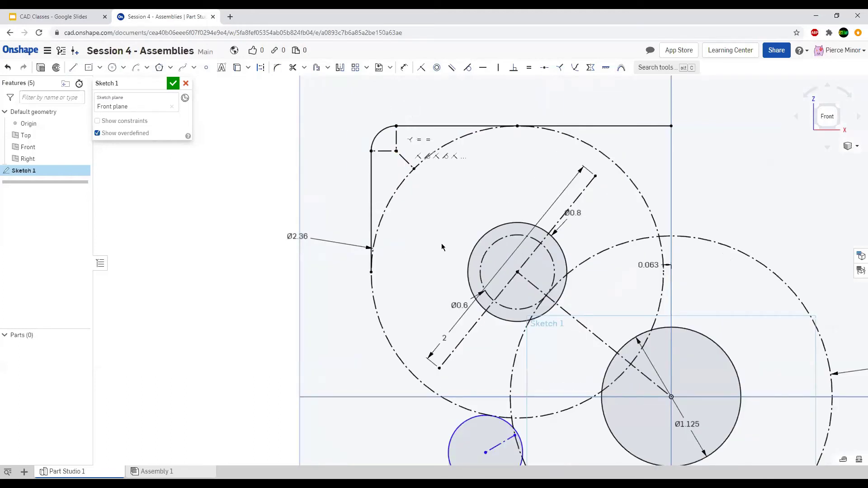
scroll(361, 197, "down", 3)
scroll(462, 425, "up", 4)
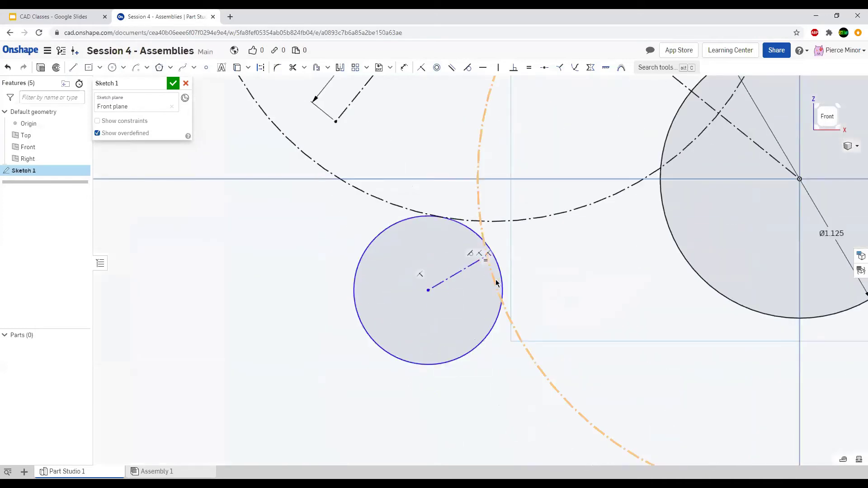
Apply a Normal constraint between the side circle's construction line and the 2.6 in circle.
left_click(462, 270)
key("d")
left_click(493, 276)
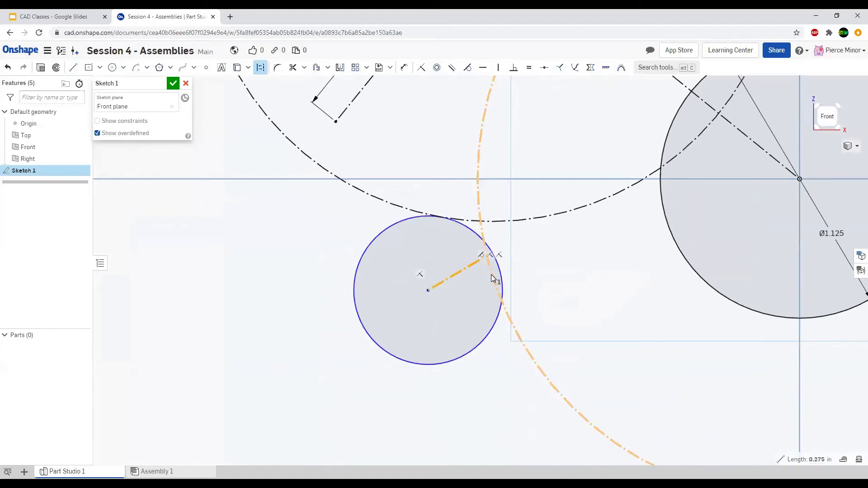
left_click(560, 68)
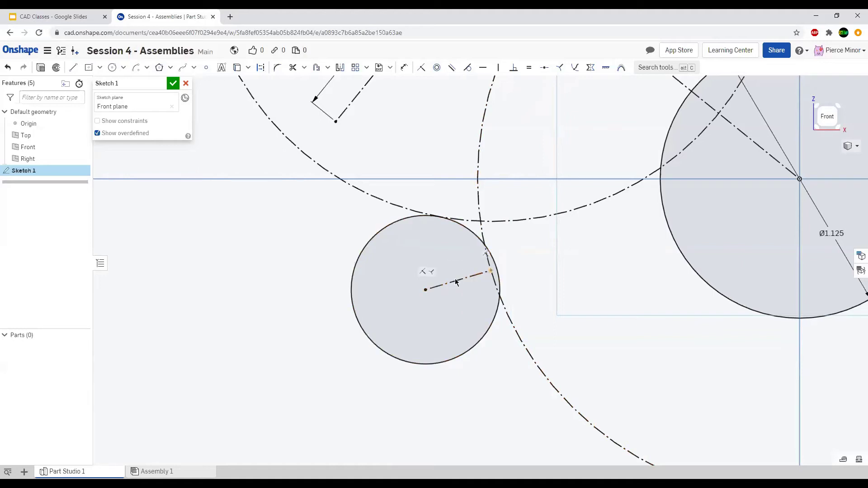
scroll(421, 330, "down", 5)
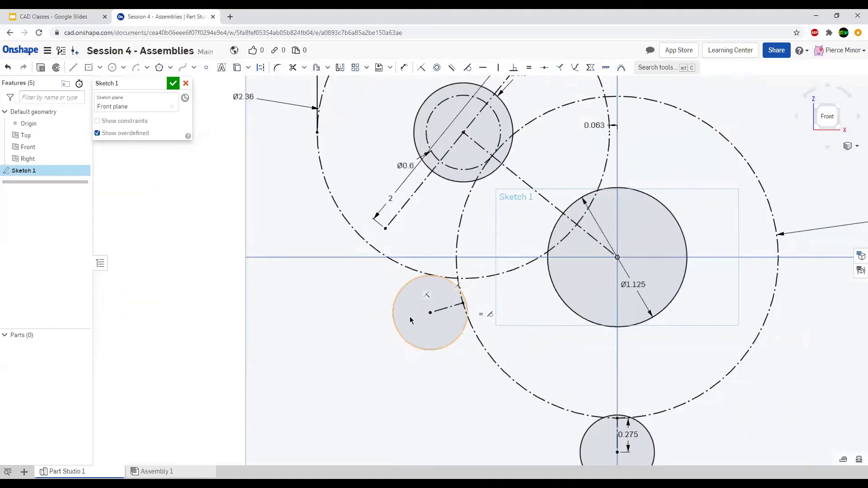
left_click(417, 343)
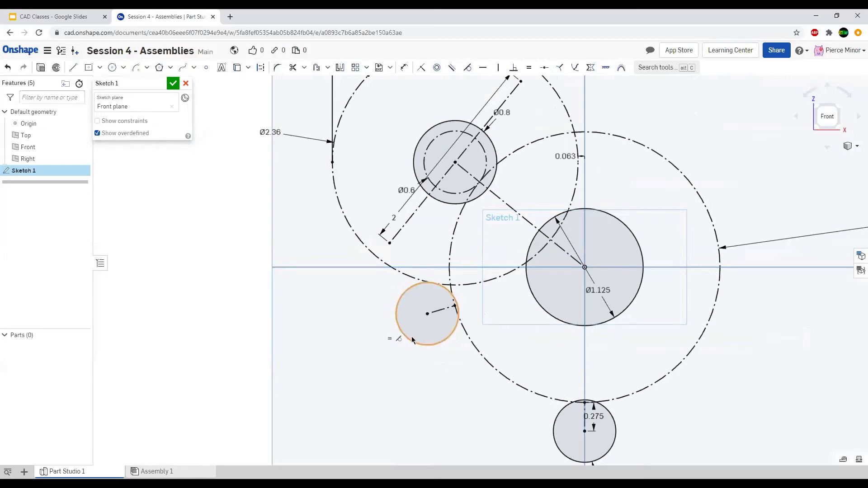
left_click(409, 307)
key("f")
Sketch two circles centred on the two endpoints of the 2 in diagonal construction line.
scroll(400, 243, "up", 3)
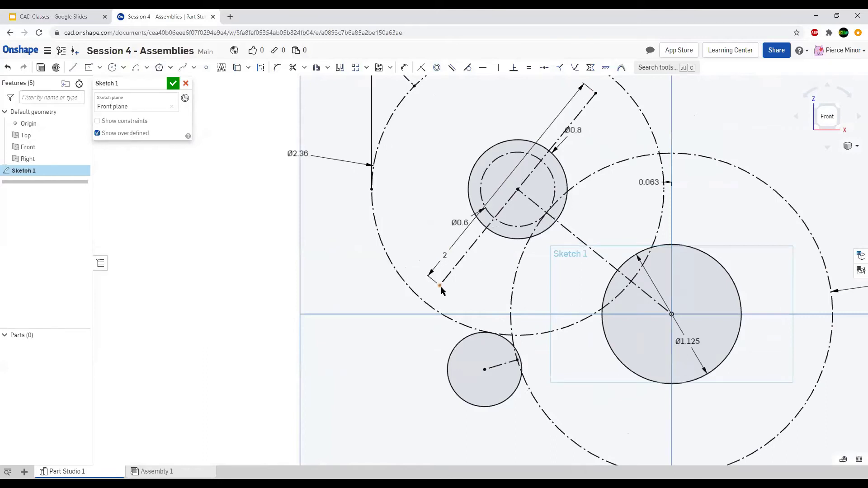
scroll(441, 287, "up", 2)
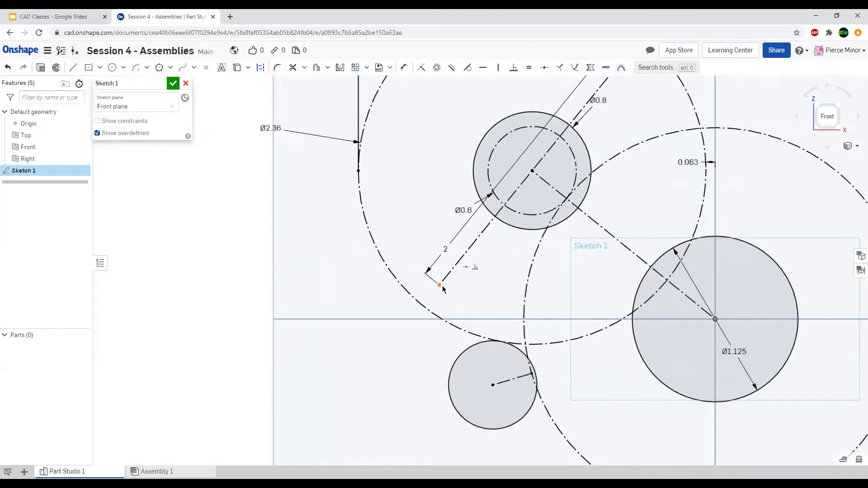
left_click(112, 67)
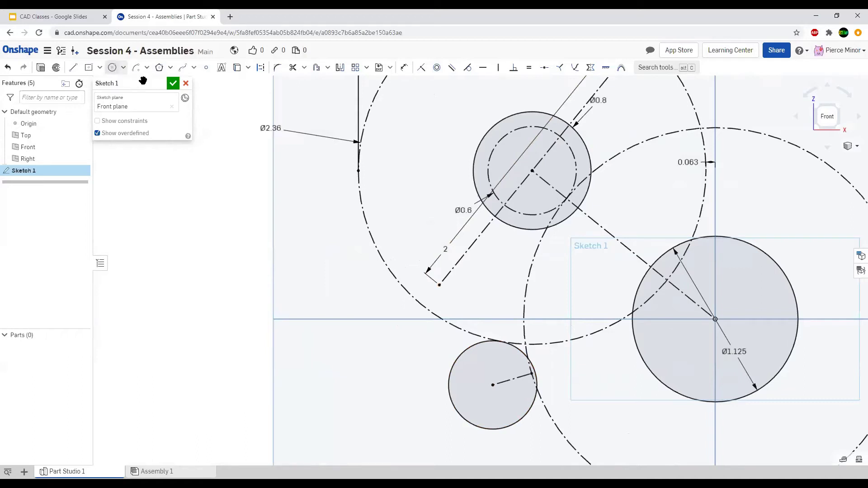
left_click(441, 286)
left_click(475, 282)
scroll(572, 261, "down", 3)
left_click(604, 140)
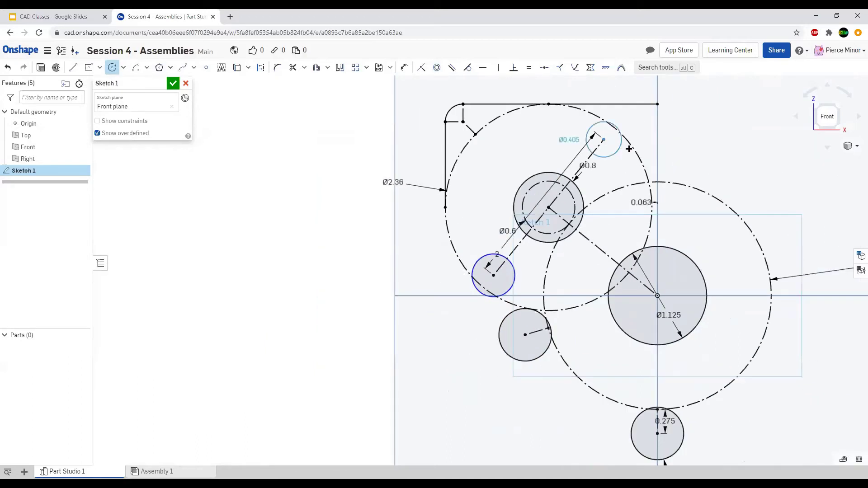
left_click(604, 168)
key("Escape")
Make both circles at the ends of the 2 in construction line equal in size to the side standoff circle.
left_click(604, 168)
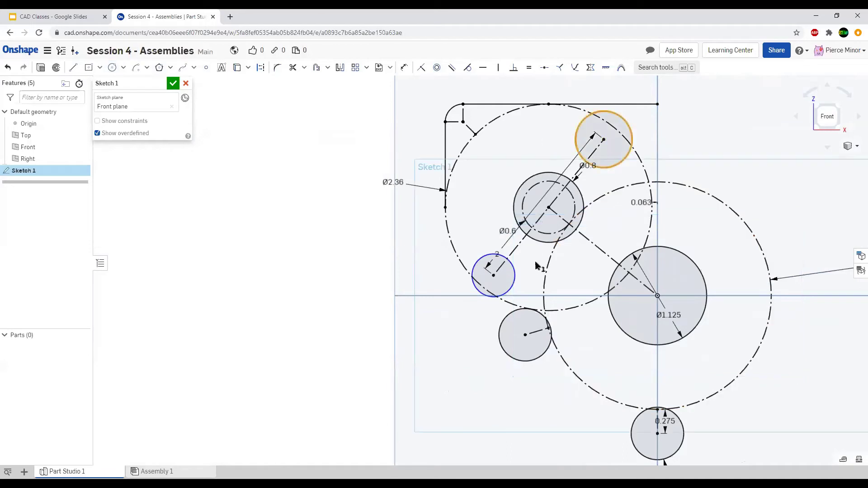
left_click(508, 290)
left_click(507, 316)
key("e")
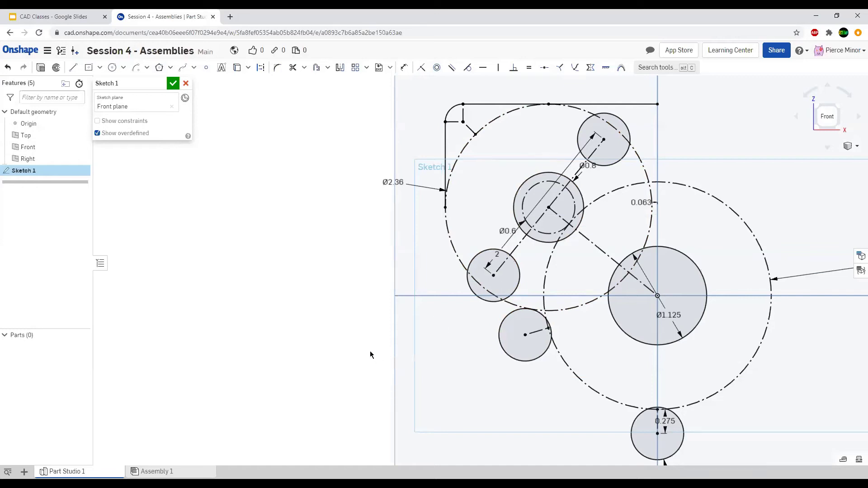
scroll(464, 250, "down", 3)
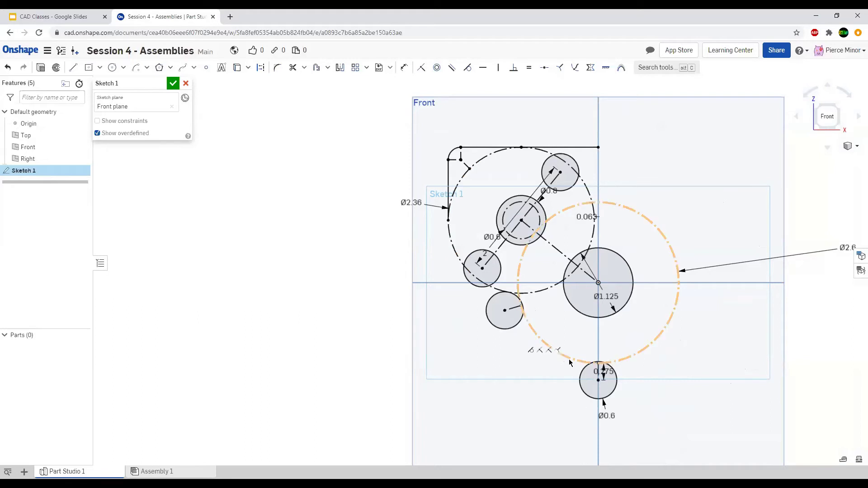
scroll(588, 407, "up", 3)
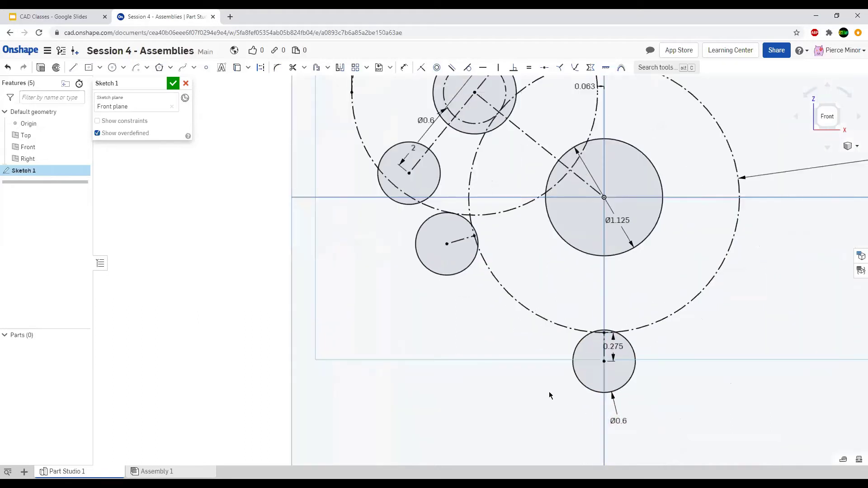
Sketch a circle about 1.55 in in diameter around the 1.125 in circle, centred on the origin.
scroll(581, 401, "down", 3)
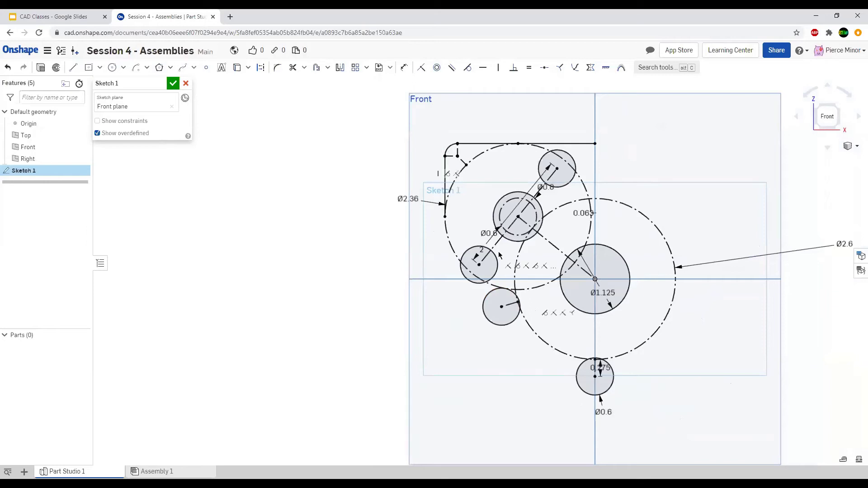
scroll(499, 256, "up", 2)
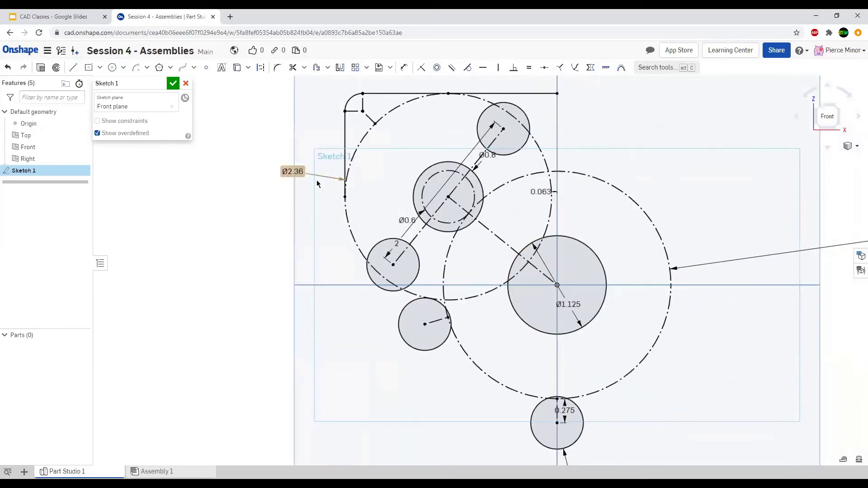
left_click(112, 67)
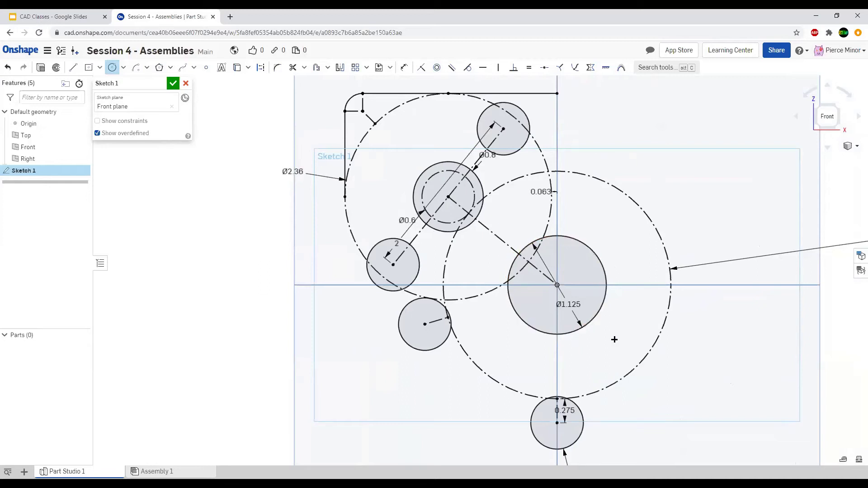
left_click(557, 285)
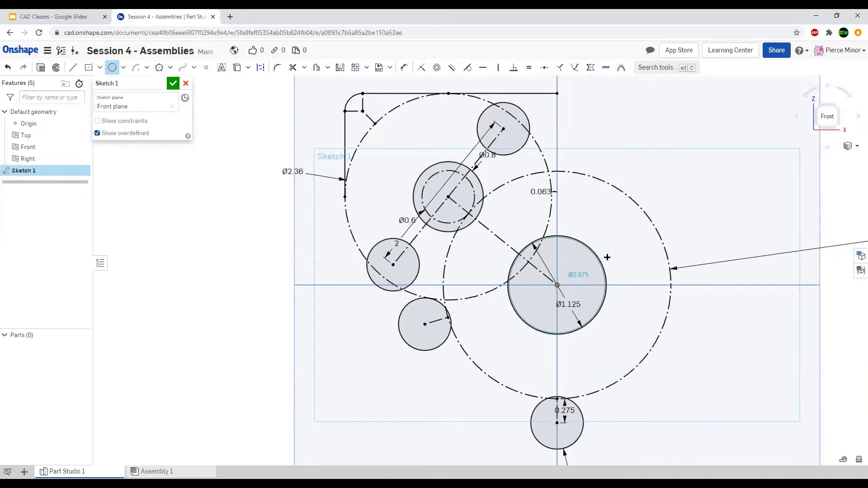
left_click(616, 253)
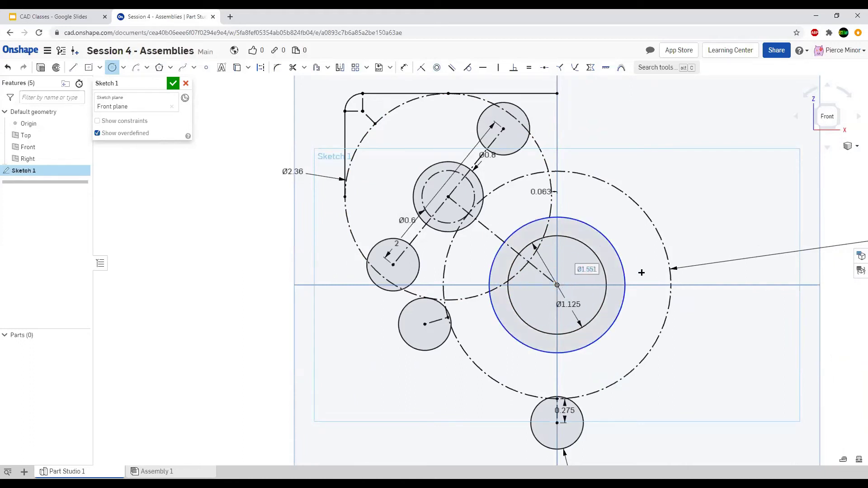
key("Escape")
Dimension the radial gap between the 1.125 in circle and its new outer circle to 0.25 in.
key("o")
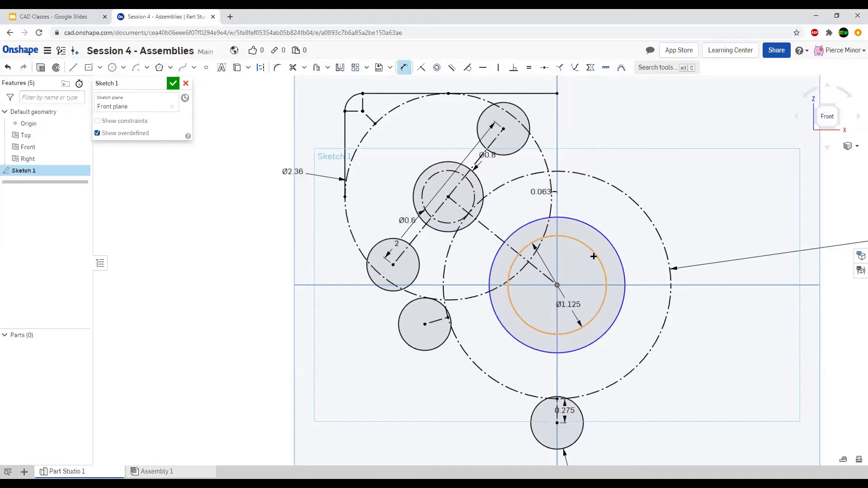
left_click(634, 243)
type("1/")
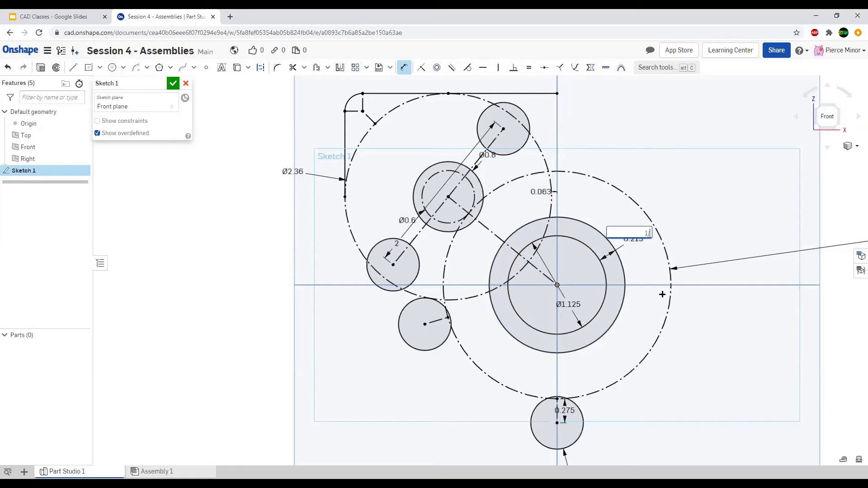
key("Return")
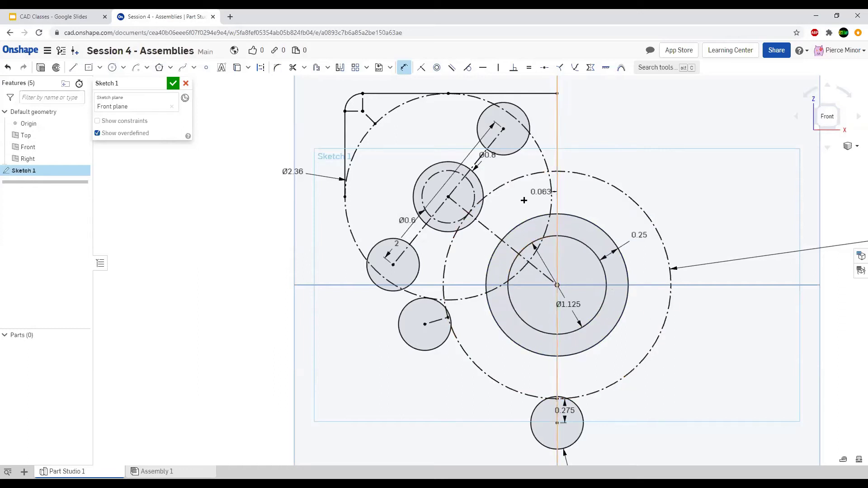
Sketch a circle around the 0.8 in circle, centred on the centre of the 2.36 in gear circle.
scroll(508, 181, "up", 2)
scroll(393, 152, "down", 1)
scroll(659, 195, "down", 2)
scroll(491, 144, "up", 3)
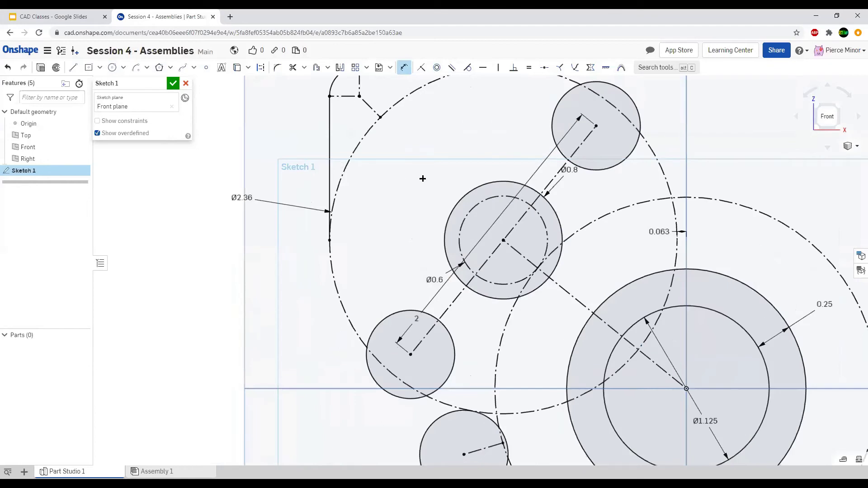
key("c")
left_click(504, 241)
left_click(443, 178)
Dimension the radial gap between the 0.8 in circle and its new outer circle to 0.25 in.
key("d")
left_click(459, 198)
left_click(435, 191)
left_click(389, 224)
type("0.25")
key("Return")
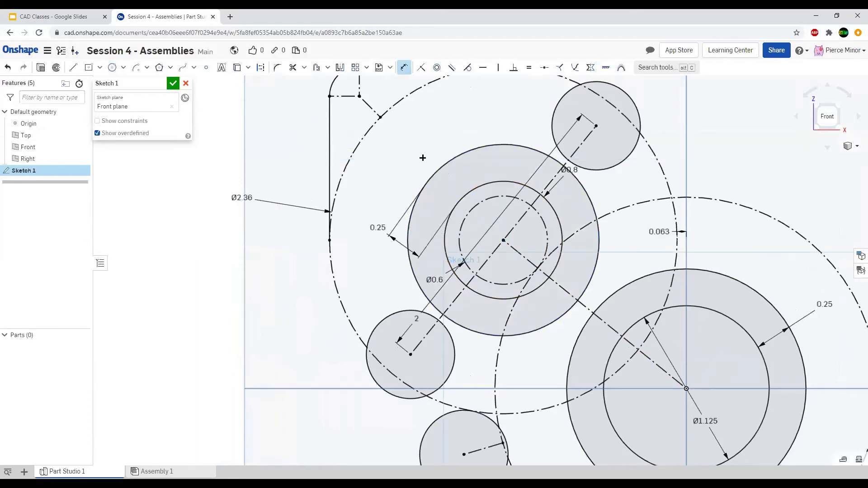
Sketch a circle centred on the corner arc's centre and make it equal in size to the circle at the upper end of the 2 in line.
scroll(422, 157, "down", 3)
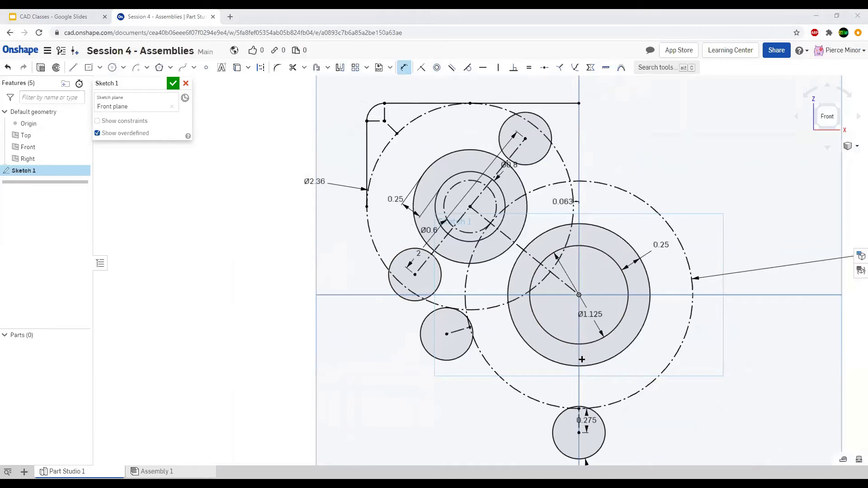
scroll(580, 360, "up", 1)
scroll(502, 181, "down", 1)
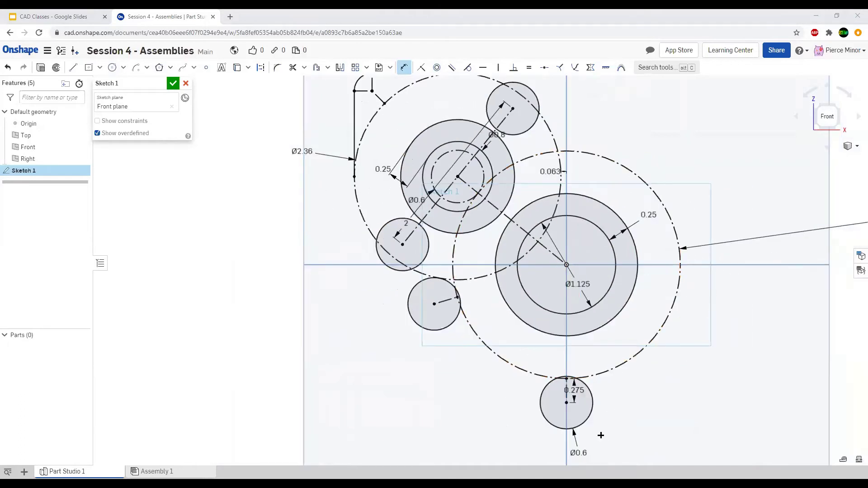
scroll(601, 435, "down", 2)
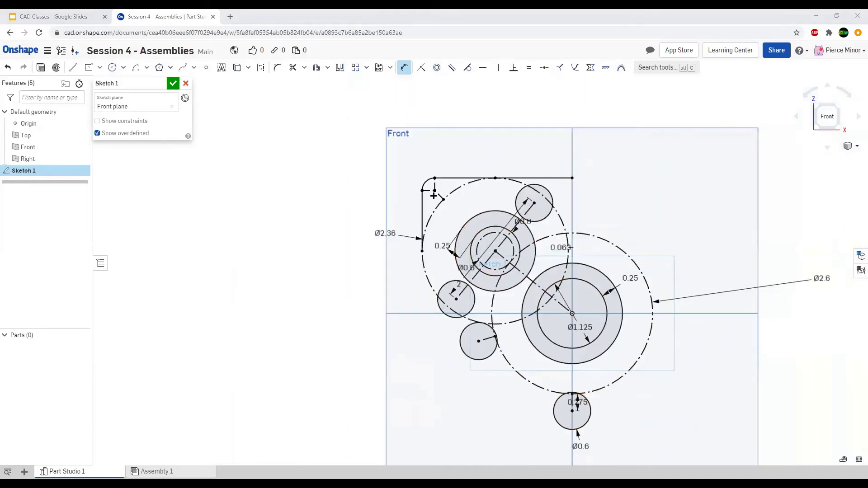
scroll(434, 196, "up", 2)
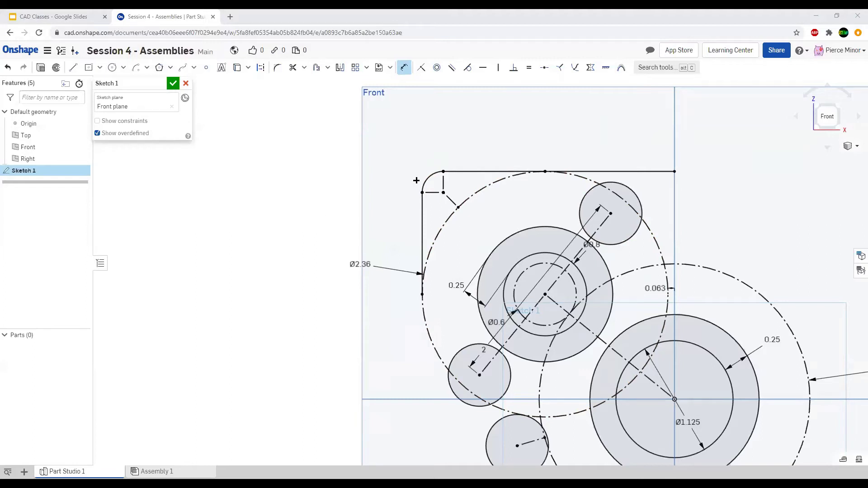
scroll(479, 191, "up", 2)
key("c")
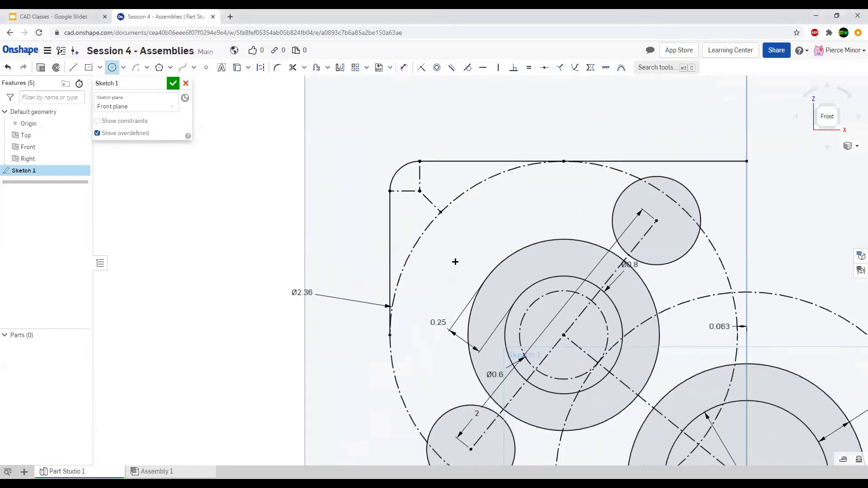
left_click(420, 191)
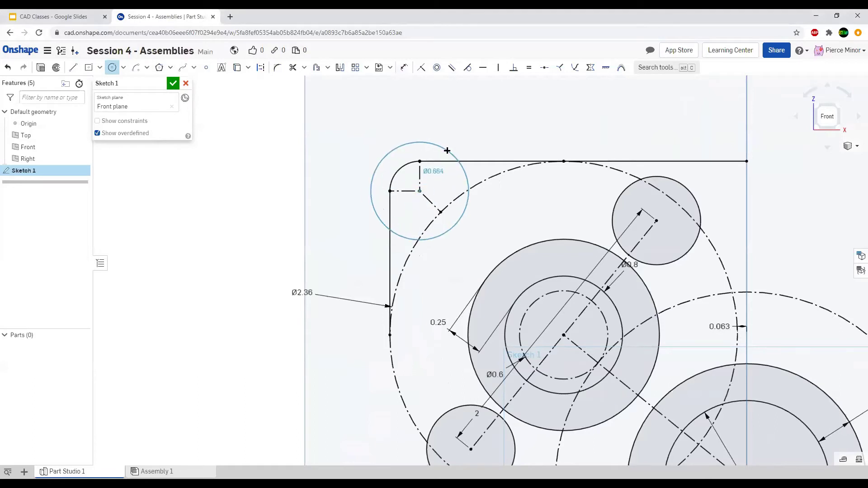
left_click(468, 193)
left_click(614, 220)
left_click(460, 219)
key("e")
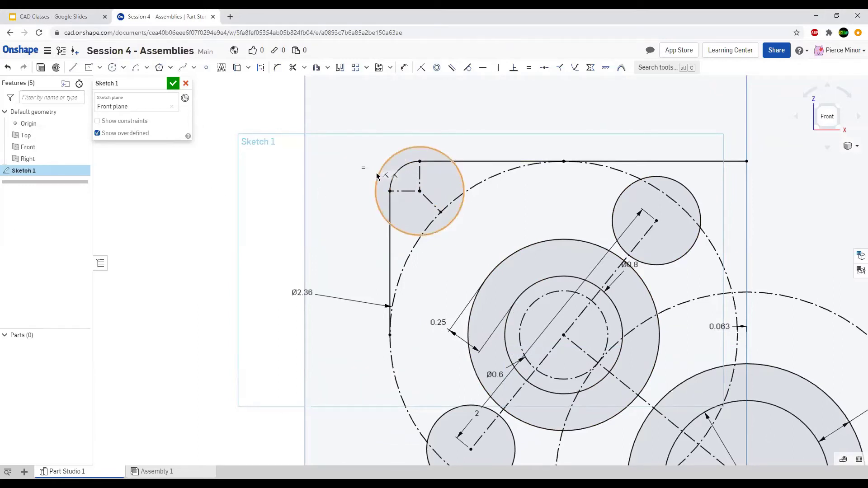
Sketch a horizontal line about 1.13 in long from the corner circle to the circle at the upper end of the 2 in line.
scroll(337, 161, "down", 3)
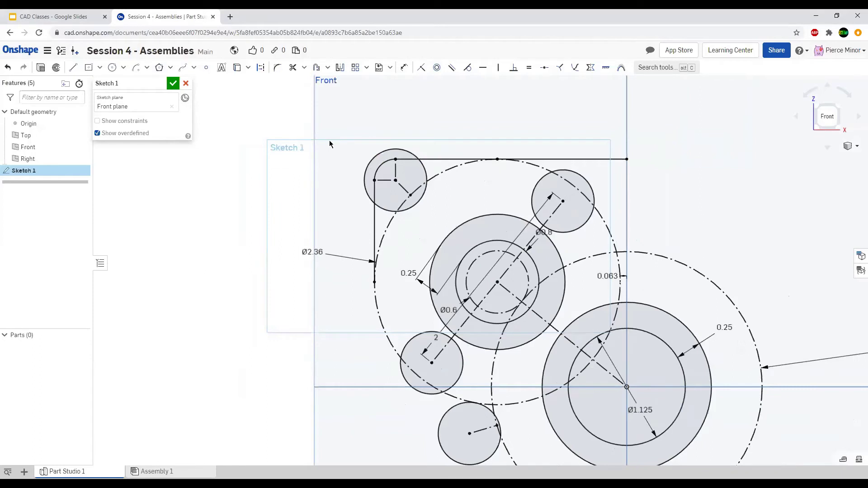
scroll(480, 136, "up", 3)
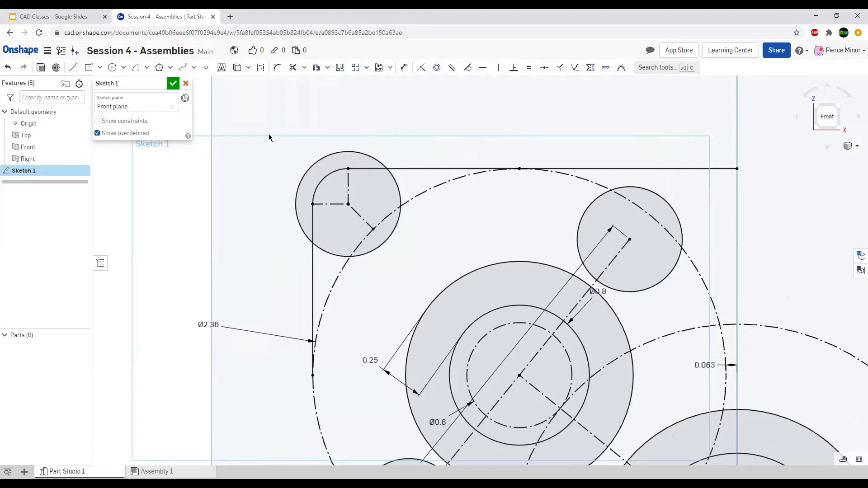
key("l")
left_click(400, 198)
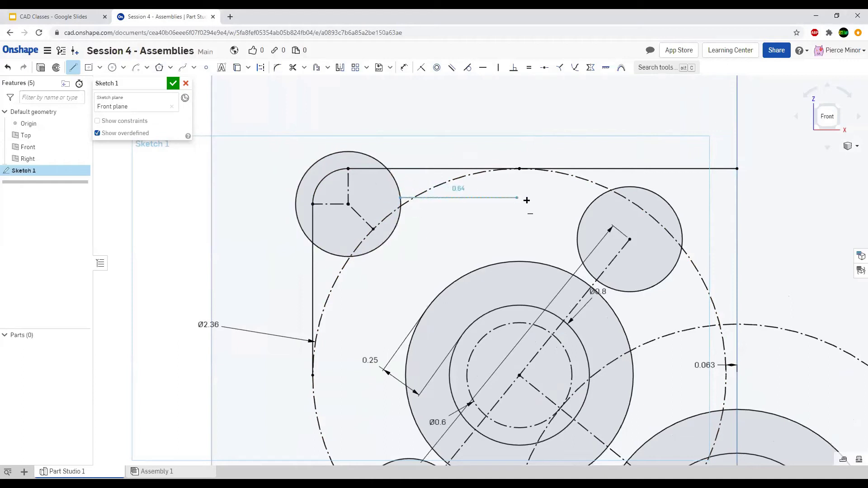
left_click(596, 195)
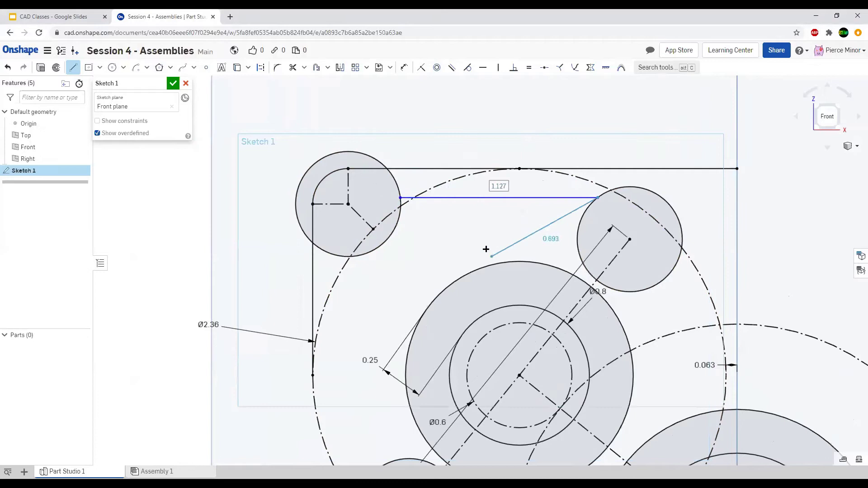
key("Escape")
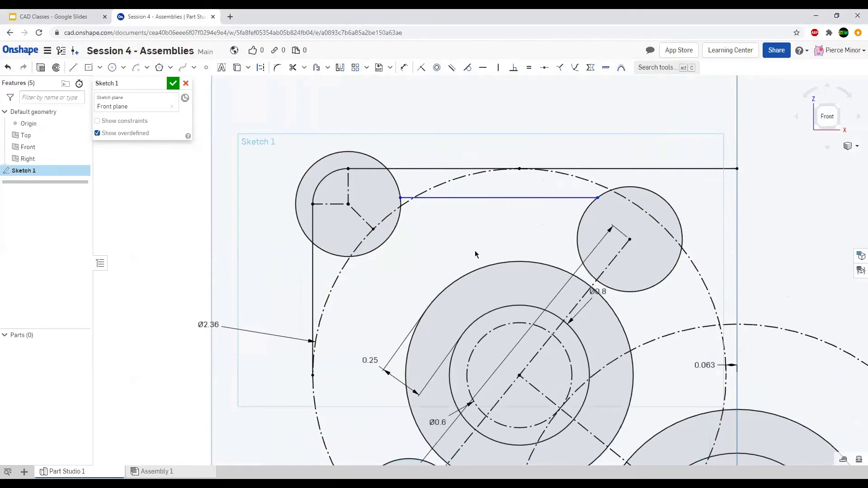
Examine the new horizontal line, the circles it connects, and the remaining standoff and gear circles of the face plate sketch.
scroll(508, 170, "up", 2)
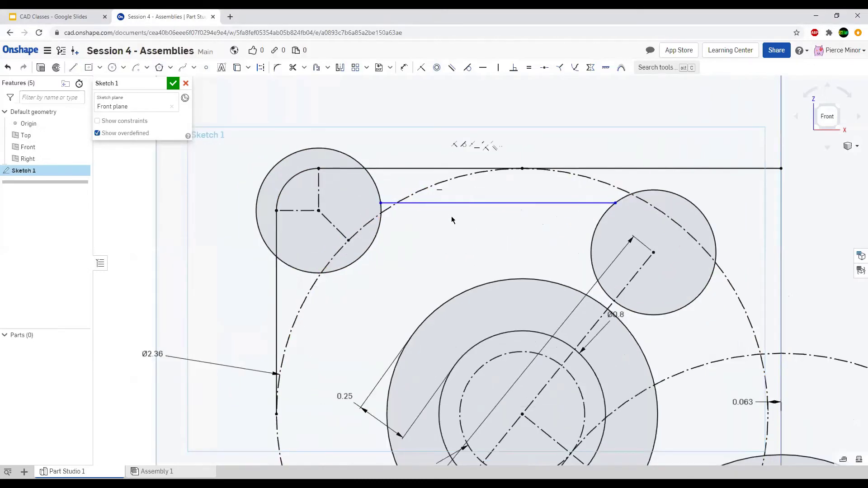
scroll(334, 162, "down", 3)
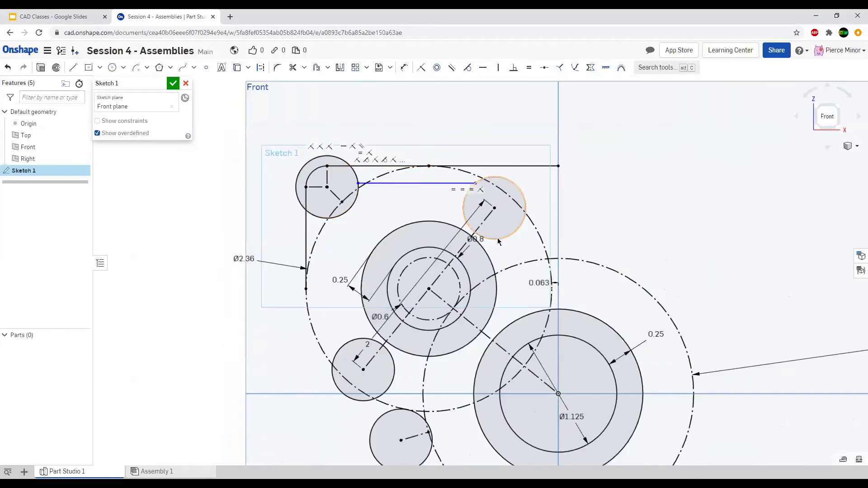
scroll(401, 209, "down", 3)
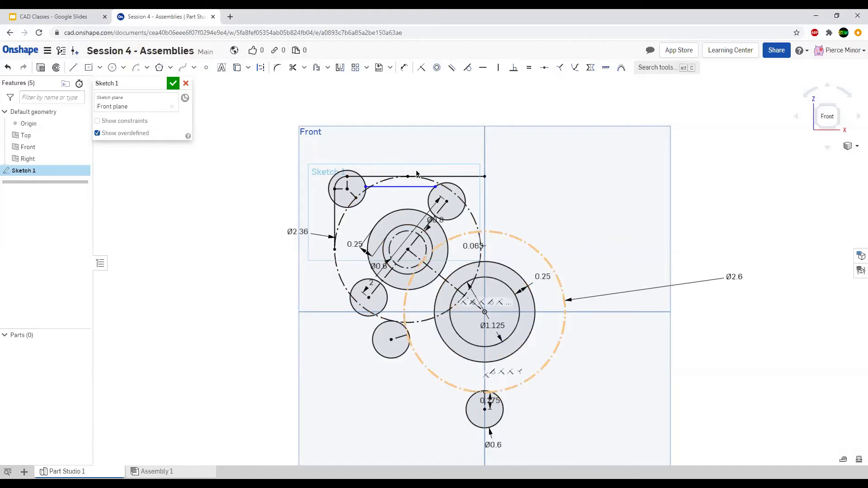
scroll(389, 174, "up", 5)
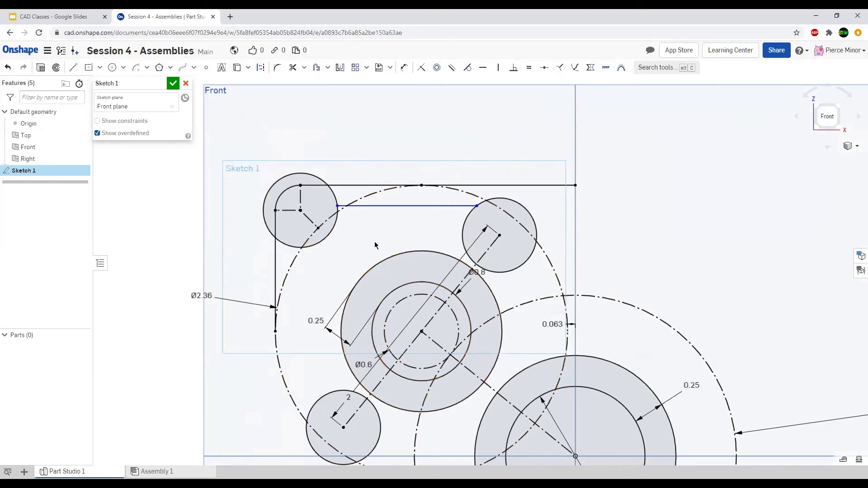
scroll(339, 171, "down", 2)
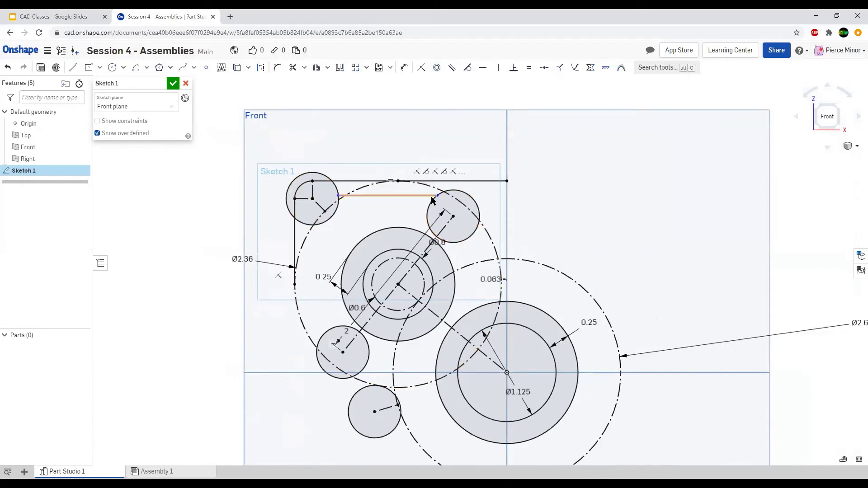
scroll(279, 148, "down", 2)
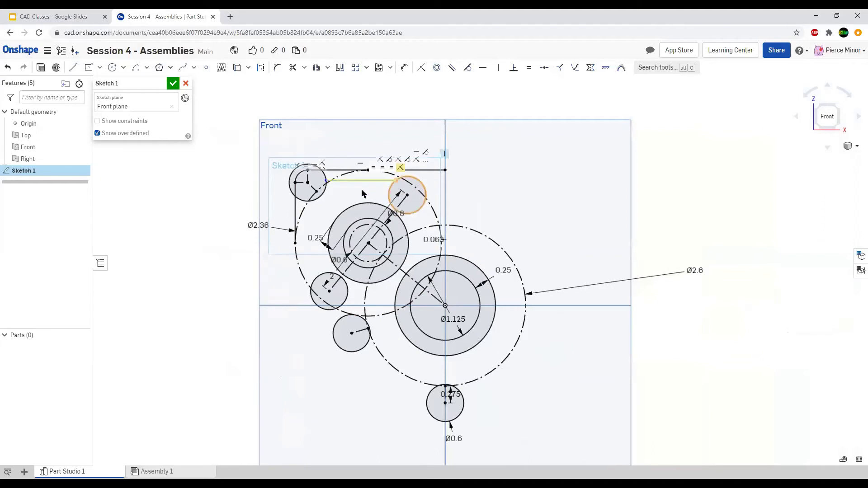
scroll(310, 173, "up", 3)
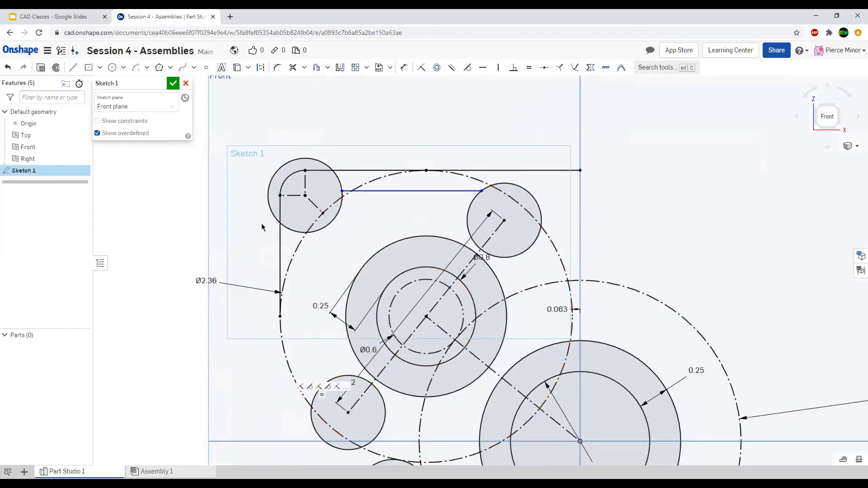
scroll(265, 164, "down", 2)
scroll(364, 469, "up", 2)
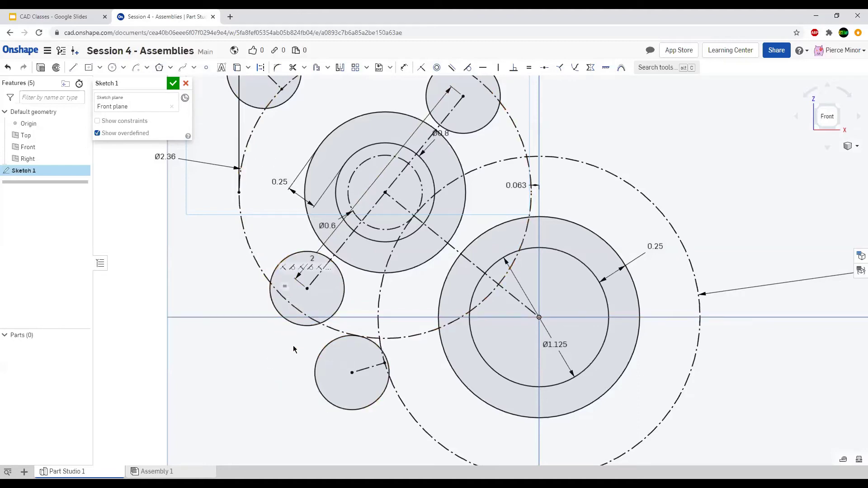
scroll(295, 280, "up", 1)
scroll(295, 279, "down", 5)
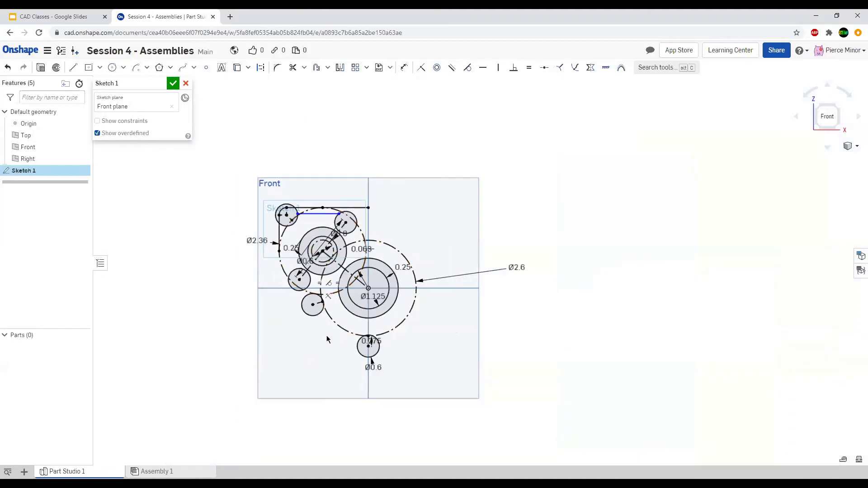
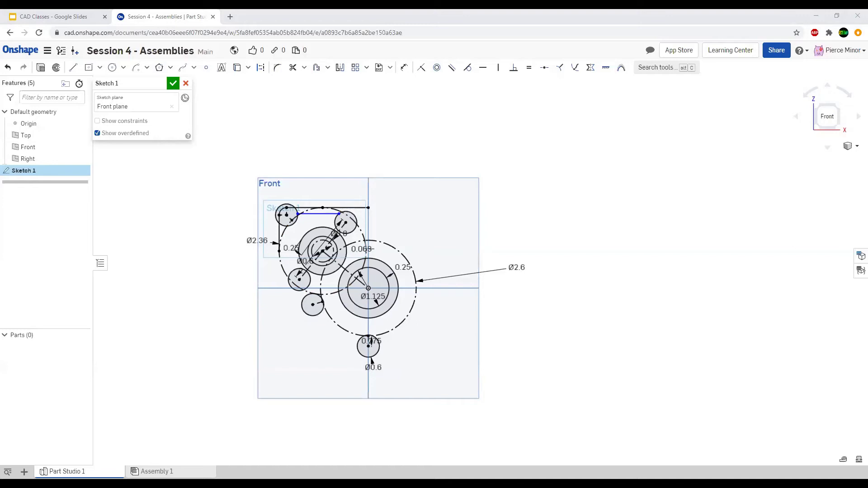
scroll(324, 190, "up", 3)
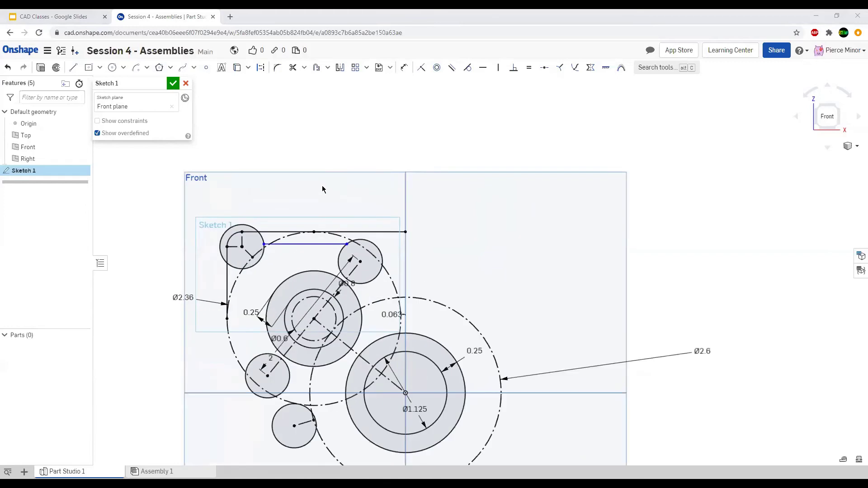
scroll(248, 232, "up", 1)
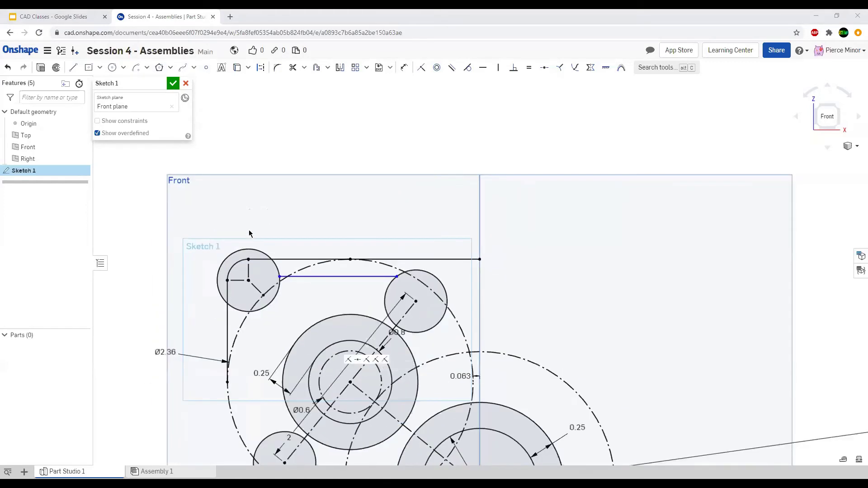
scroll(272, 232, "down", 2)
scroll(293, 187, "up", 4)
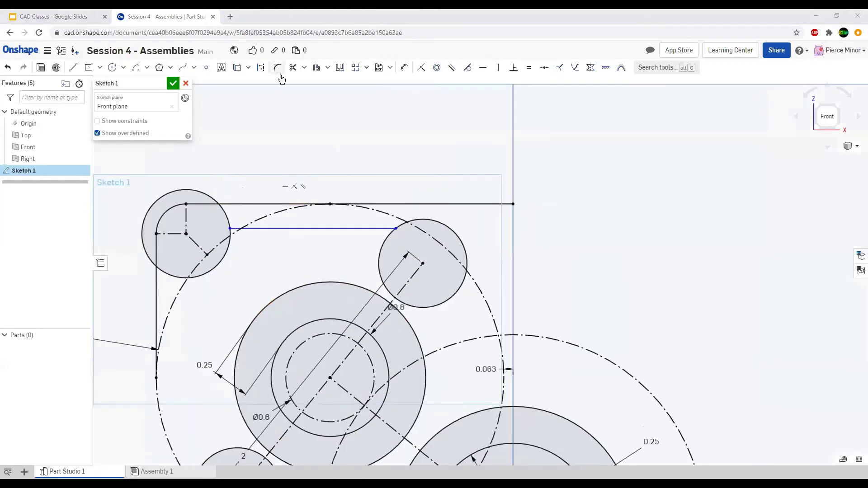
Dimension the spacing between the top outline line and the shorter horizontal line below it to 0.25 in.
left_click(279, 229)
key("u")
left_click(295, 229)
left_click(272, 204)
left_click(269, 189)
type("0.25")
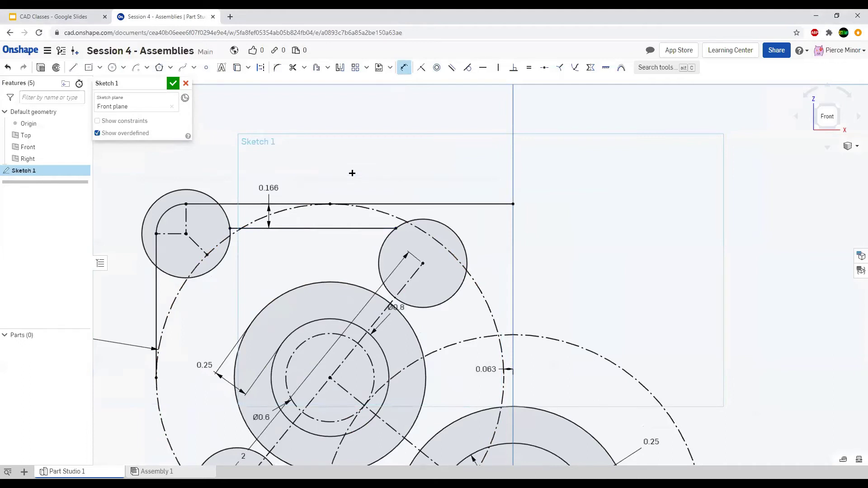
key("Return")
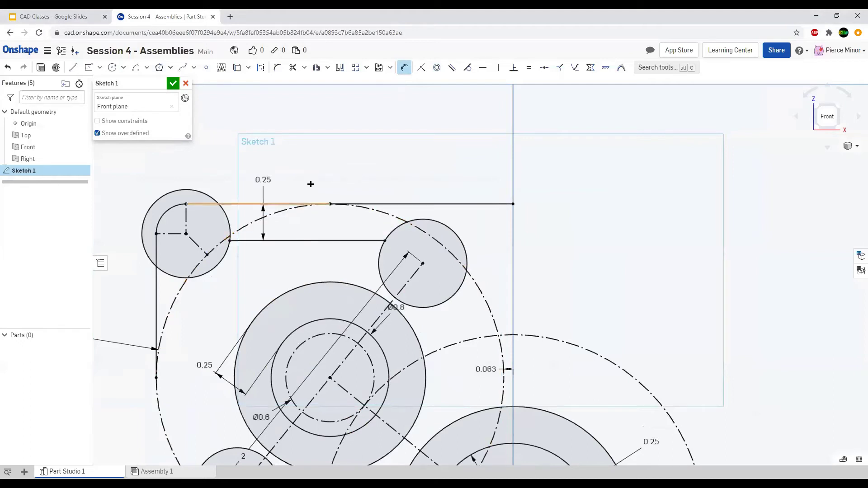
Sketch a slanted line about 1.57 in long from the lowest standoff circle to the underside of the next standoff circle up.
scroll(301, 171, "down", 3)
scroll(444, 219, "up", 3)
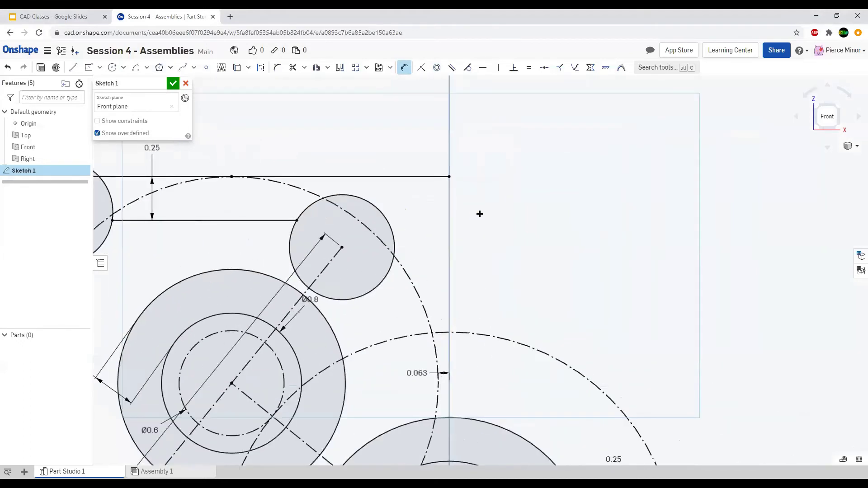
scroll(384, 207, "down", 5)
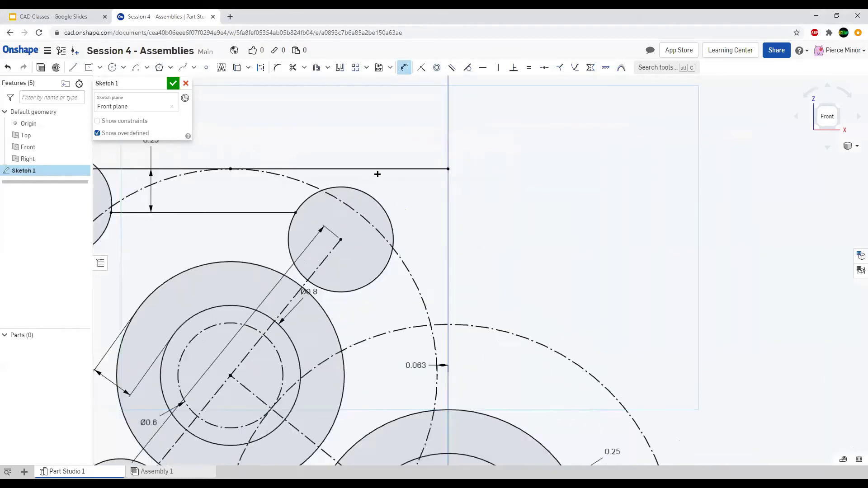
scroll(200, 225, "up", 5)
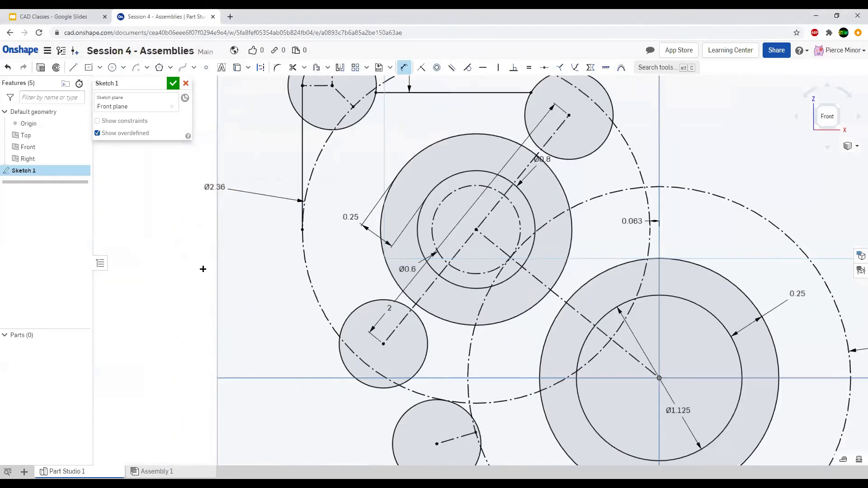
scroll(280, 141, "down", 3)
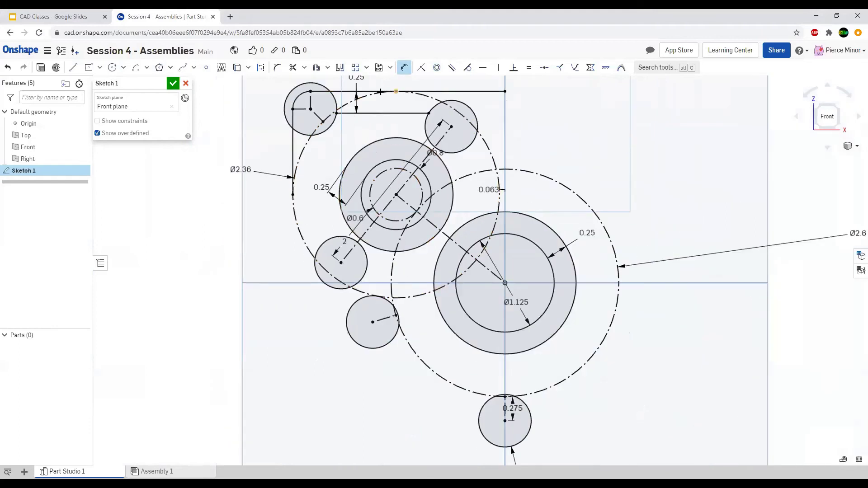
scroll(263, 279, "up", 2)
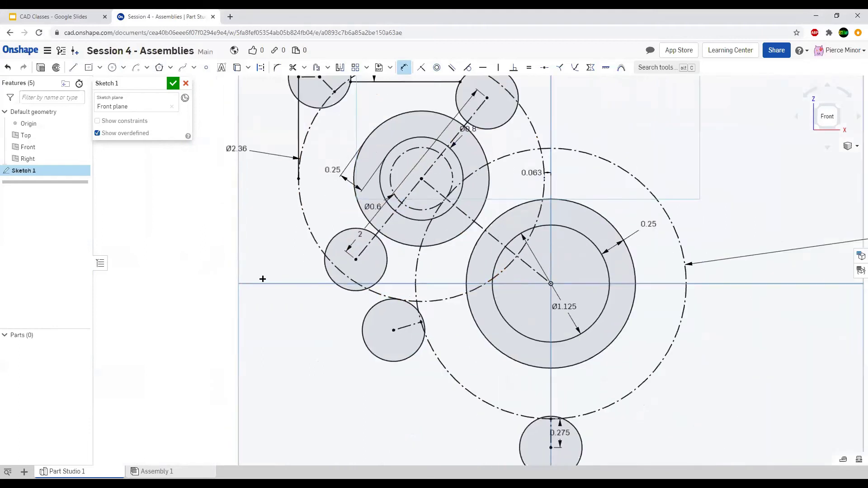
scroll(298, 300, "down", 2)
scroll(255, 118, "down", 2)
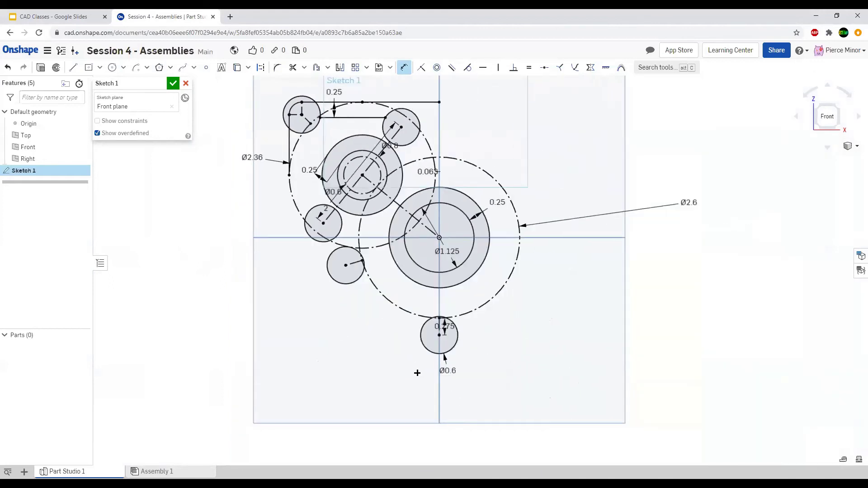
scroll(415, 371, "up", 1)
scroll(381, 352, "down", 1)
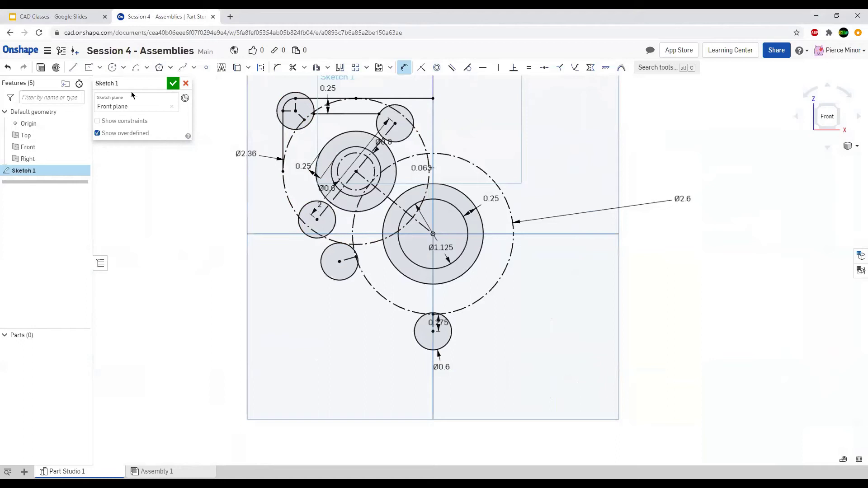
left_click(72, 70)
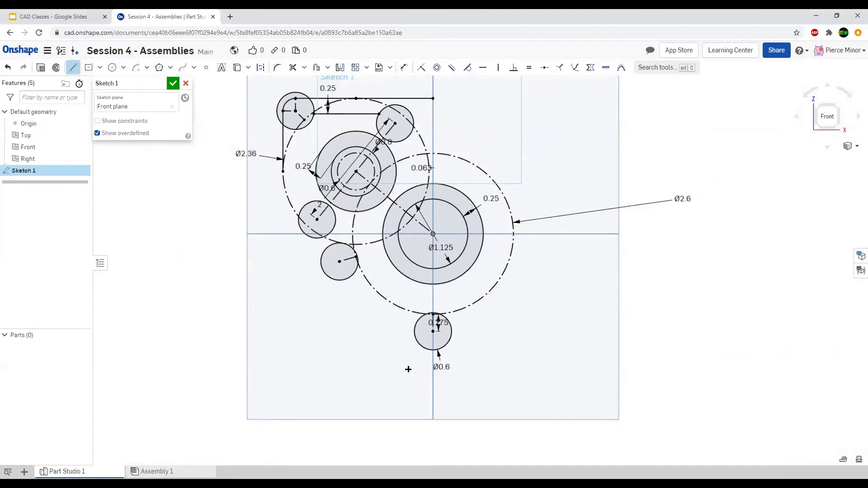
scroll(416, 355, "up", 2)
left_click(416, 333)
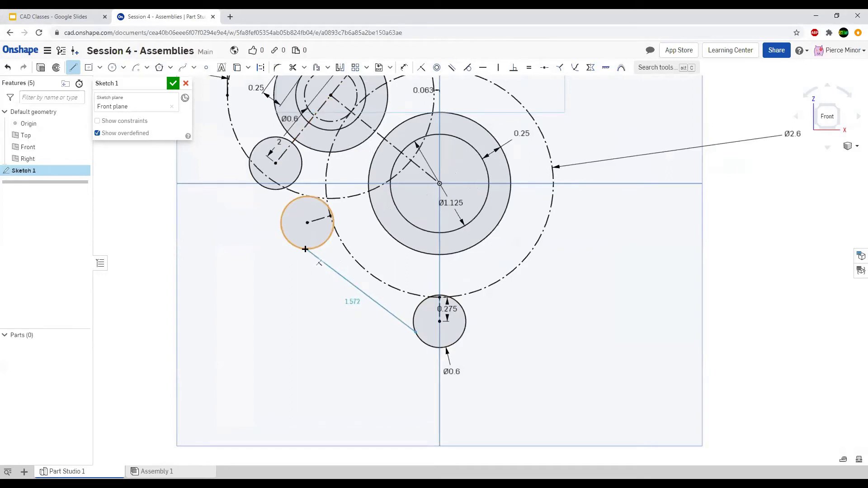
left_click(305, 249)
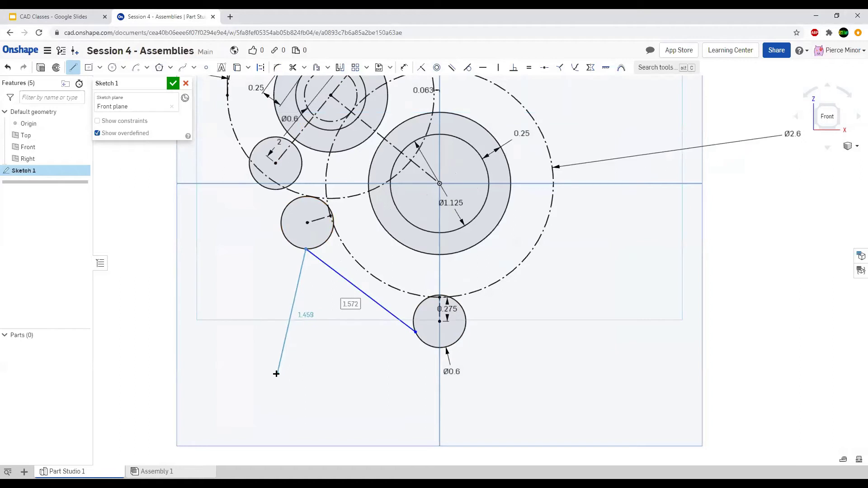
key("Escape")
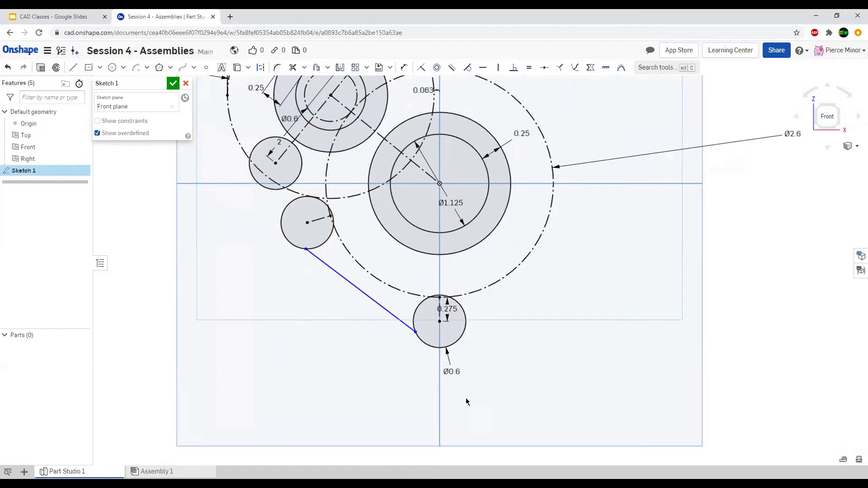
Reposition the 0.25 in spacing dimension above the top outline line, ending in the Front view.
scroll(507, 398, "down", 3)
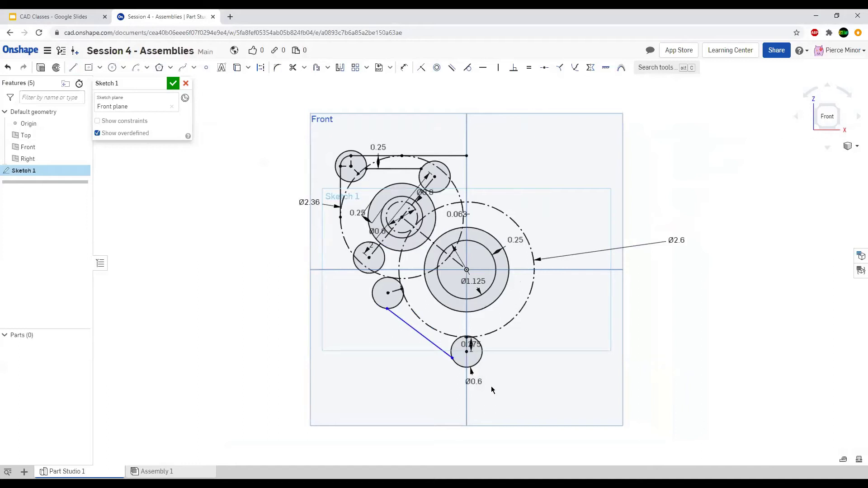
scroll(450, 206, "up", 5)
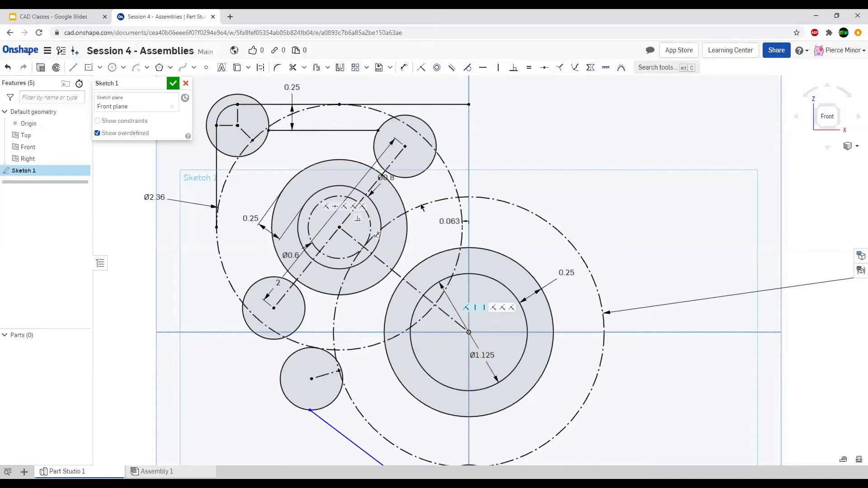
scroll(515, 205, "down", 3)
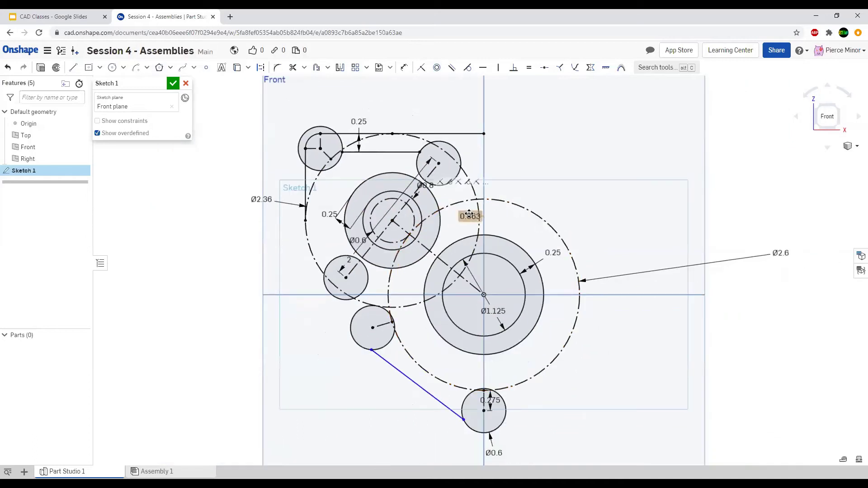
scroll(359, 123, "up", 2)
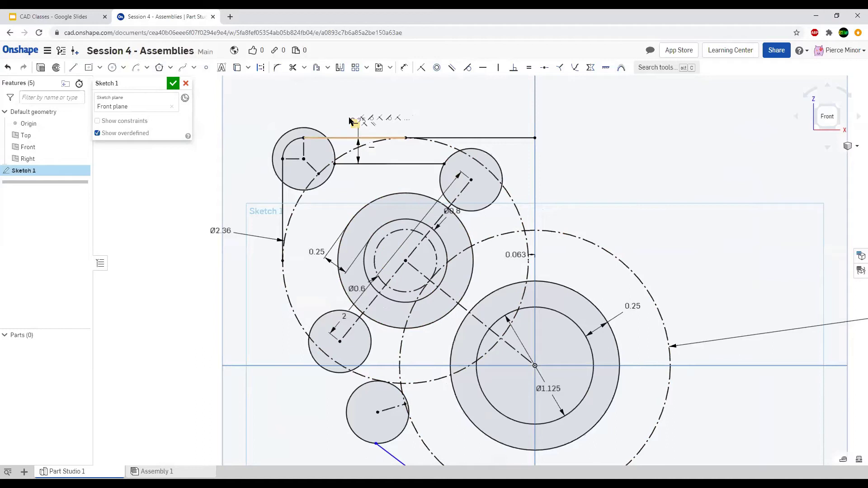
mouse_move(354, 119)
left_mouse_down()
mouse_move(326, 110)
mouse_move(357, 110)
left_mouse_up()
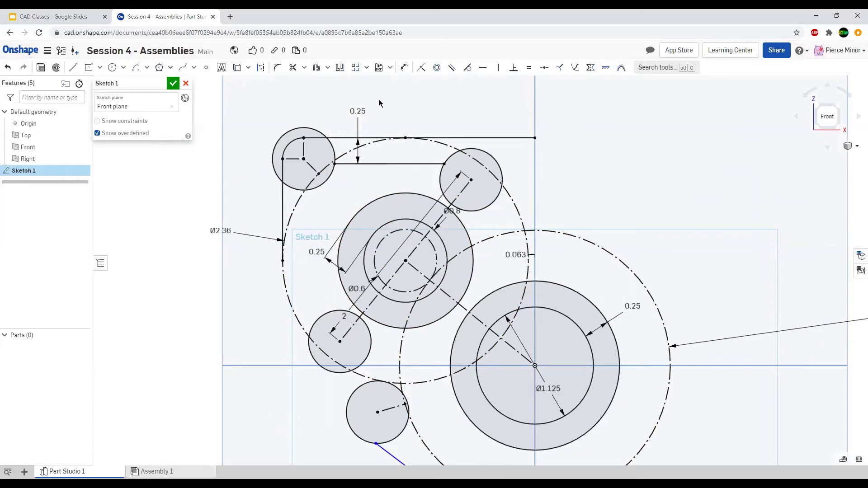
scroll(410, 129, "down", 3)
scroll(633, 312, "up", 4)
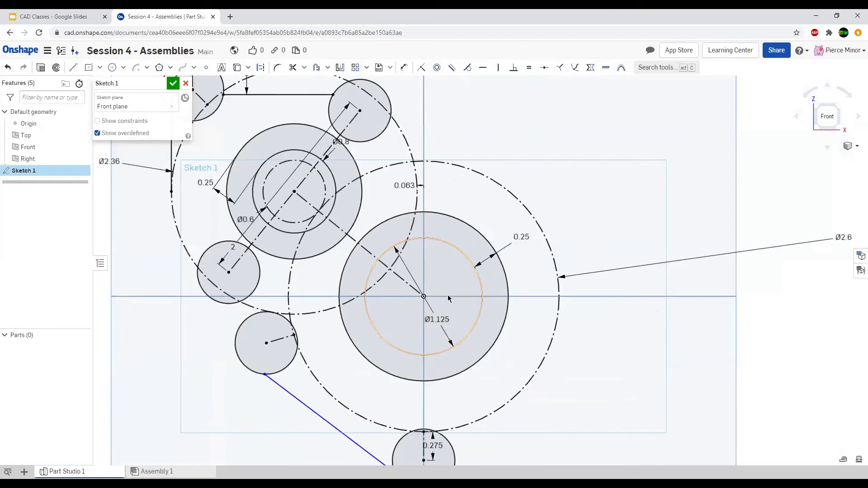
scroll(448, 295, "down", 3)
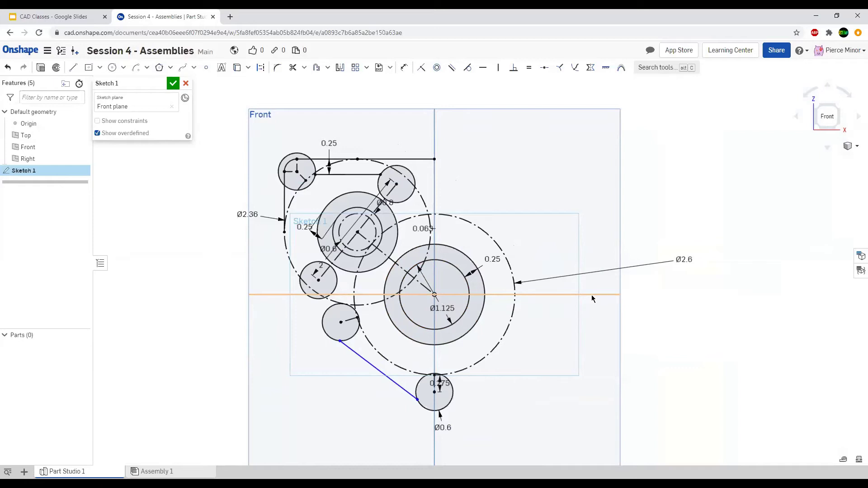
right_click_drag(456, 352, 480, 352)
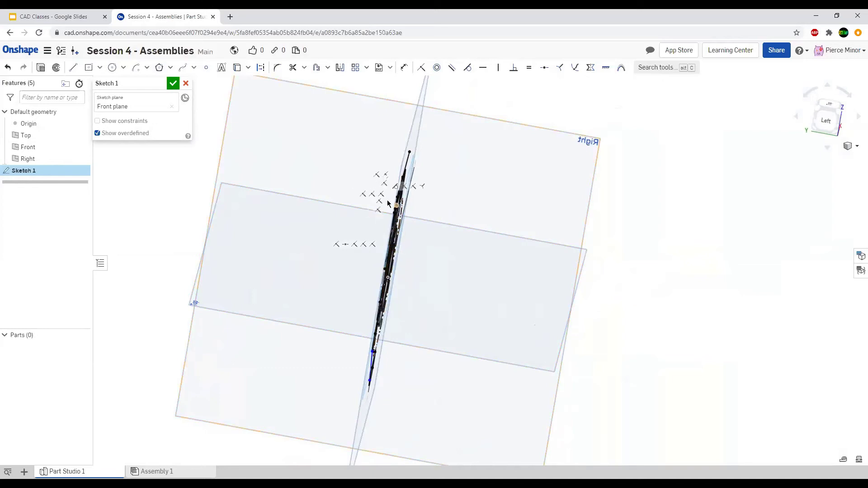
right_click_drag(430, 262, 357, 242)
left_click(825, 118)
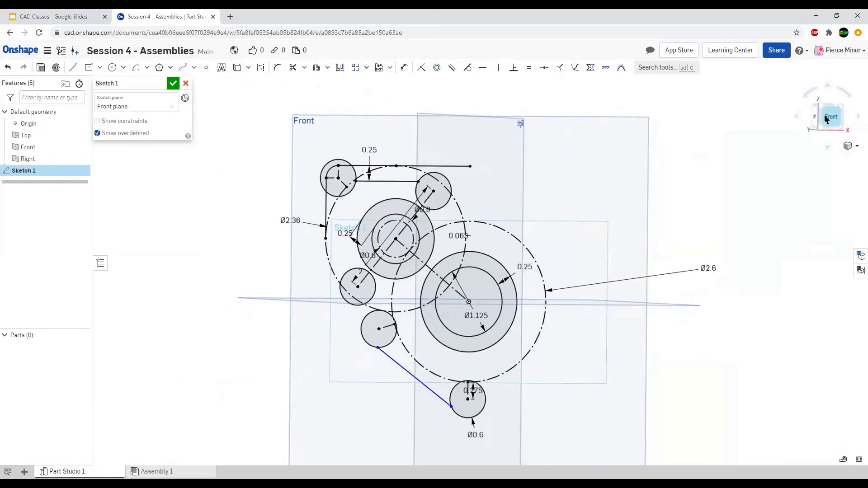
scroll(371, 199, "up", 3)
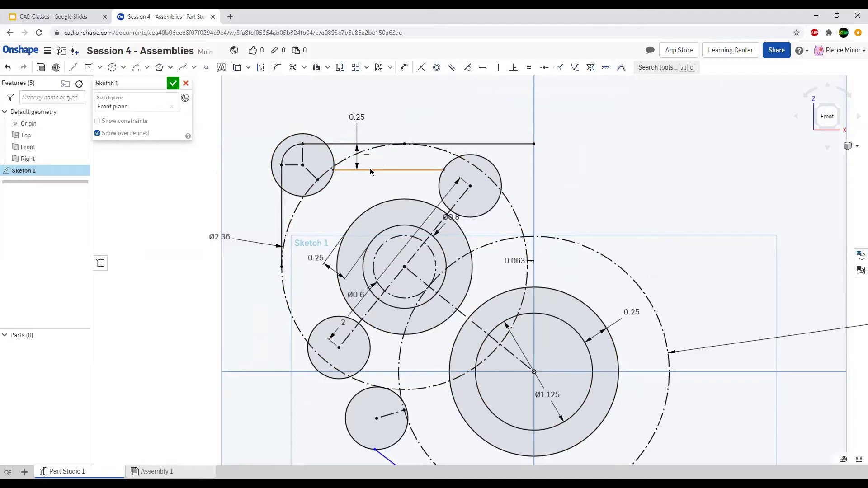
left_click_drag(359, 122, 366, 119)
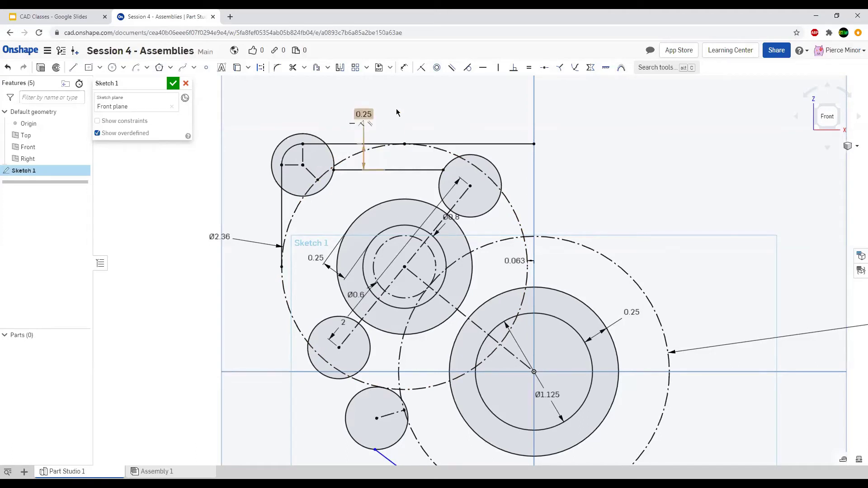
Examine the lower standoff circles, the slanted line joining them, and the remaining gear and corner circles of the face plate sketch.
scroll(397, 105, "down", 4)
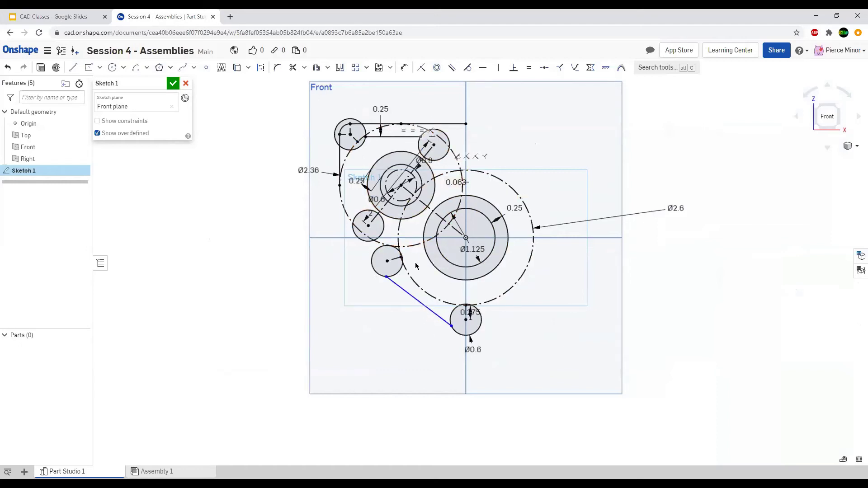
scroll(384, 267, "up", 5)
scroll(401, 284, "up", 2)
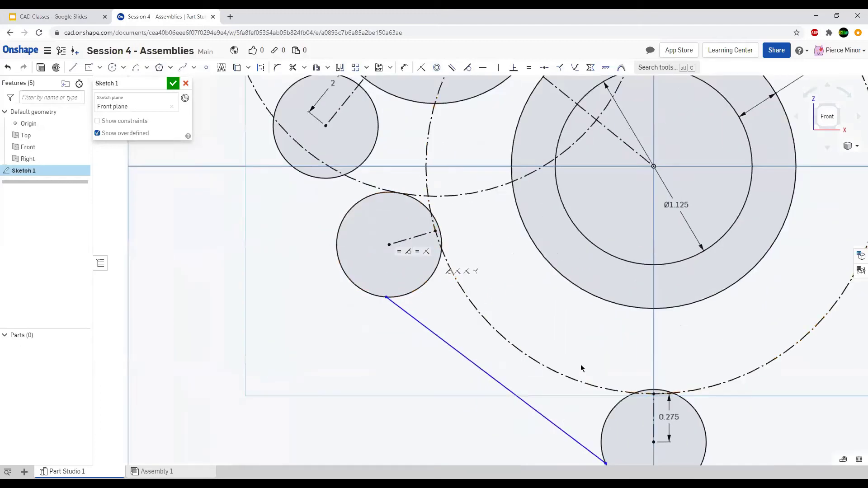
scroll(535, 194, "down", 3)
scroll(479, 242, "down", 2)
scroll(624, 367, "up", 3)
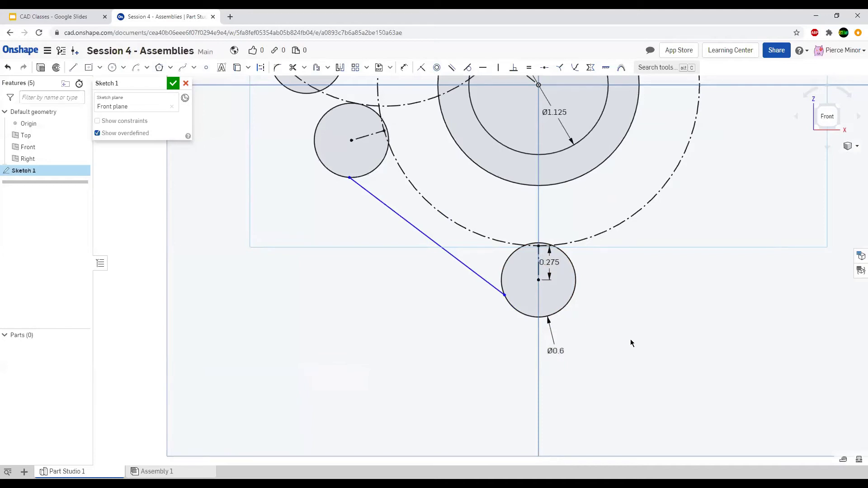
scroll(628, 341, "down", 5)
scroll(520, 151, "up", 5)
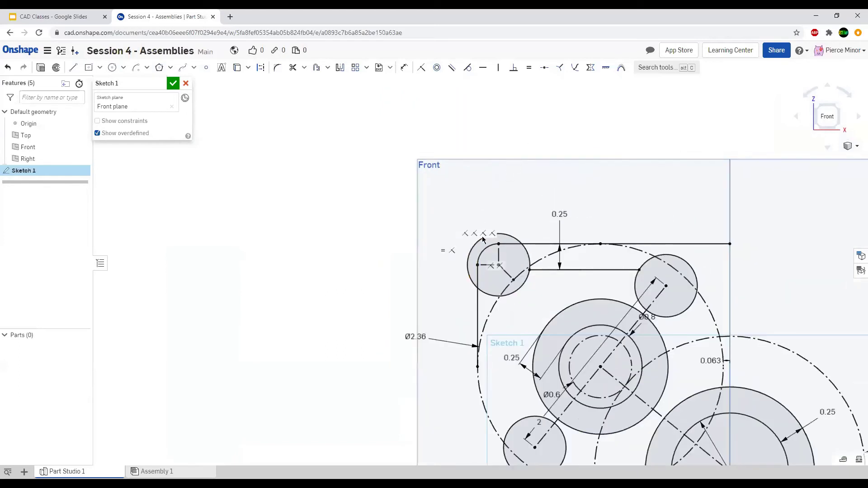
scroll(478, 223, "down", 3)
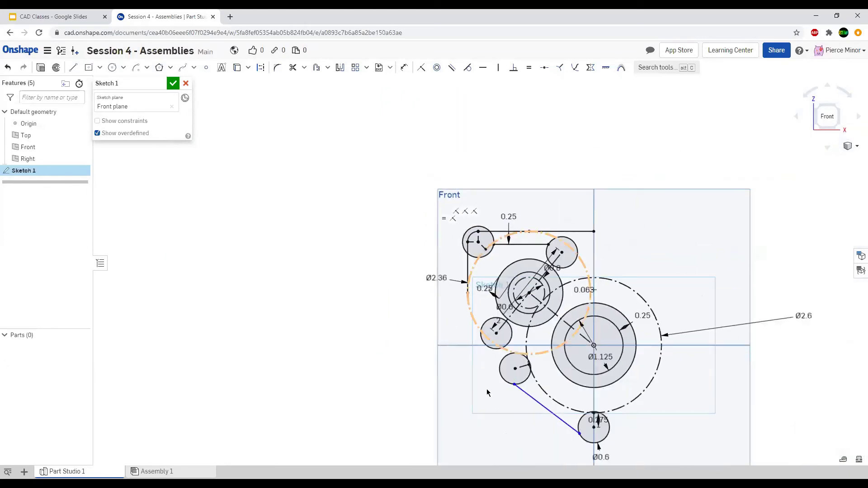
scroll(516, 371, "up", 5)
scroll(527, 315, "down", 5)
scroll(455, 114, "down", 1)
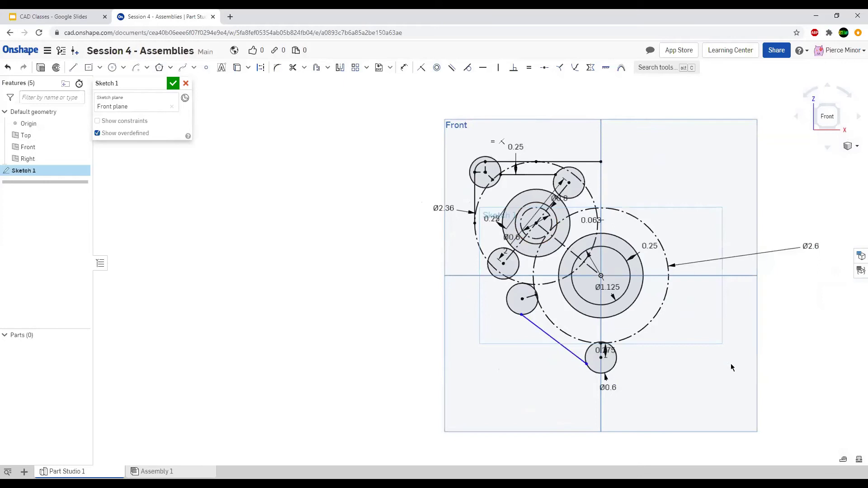
scroll(724, 366, "up", 5)
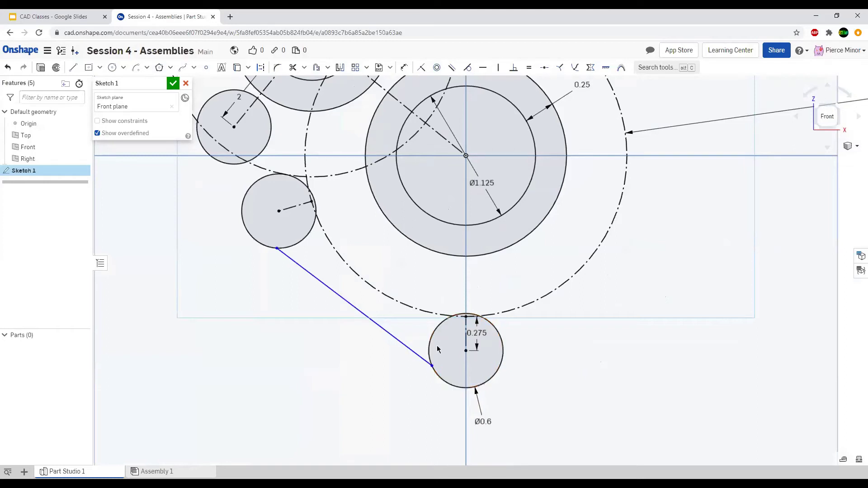
scroll(456, 346, "up", 5)
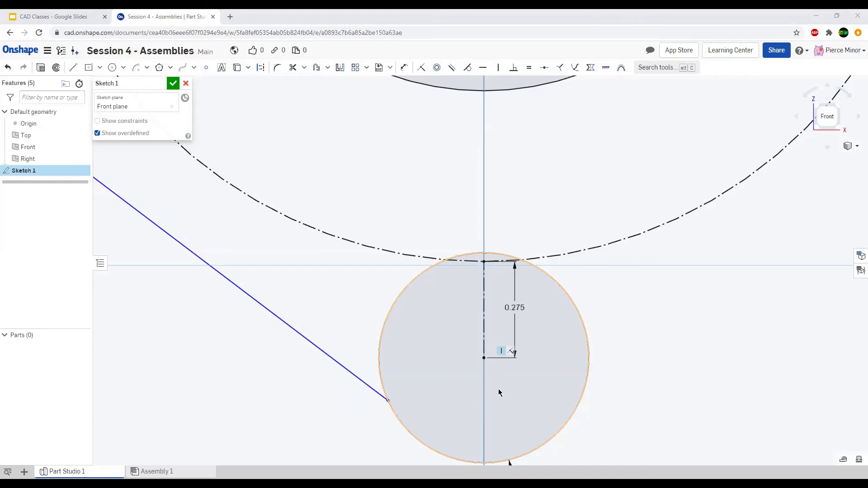
scroll(363, 208, "down", 3)
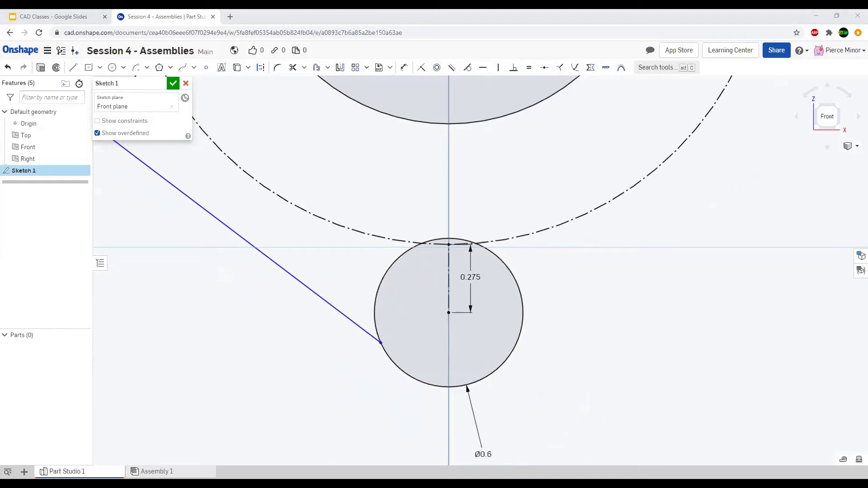
scroll(316, 428, "down", 5)
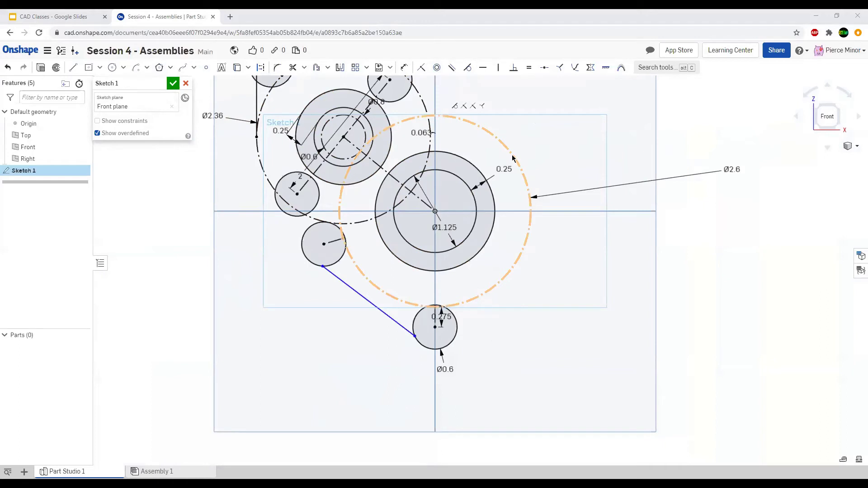
left_click(115, 72)
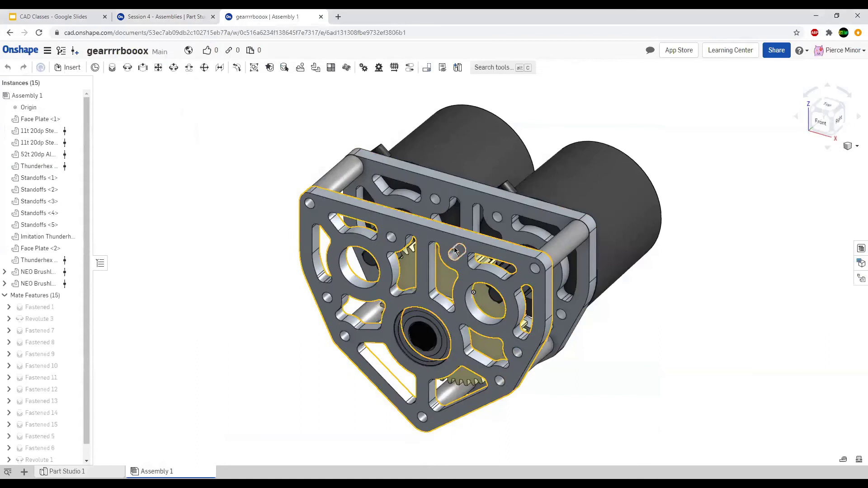
Hide the front Face Plate <2> in the reference gearbox assembly and view the exposed gears straight on.
left_click(460, 240)
left_click(74, 249)
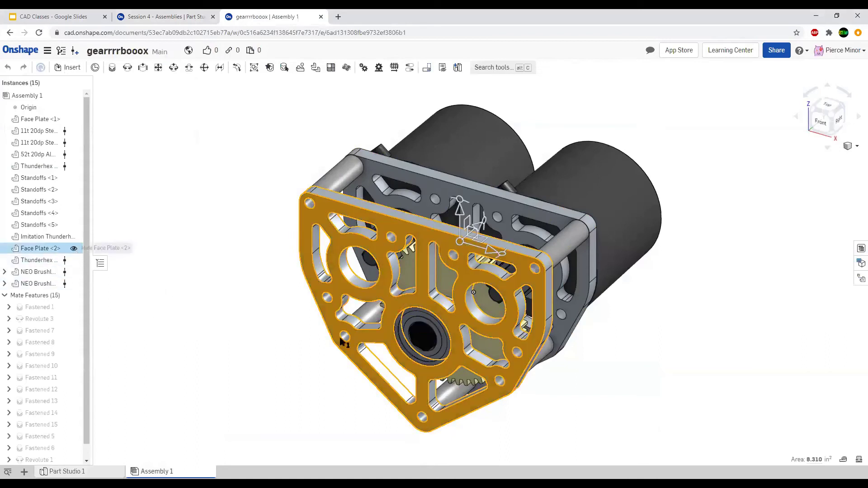
key("n")
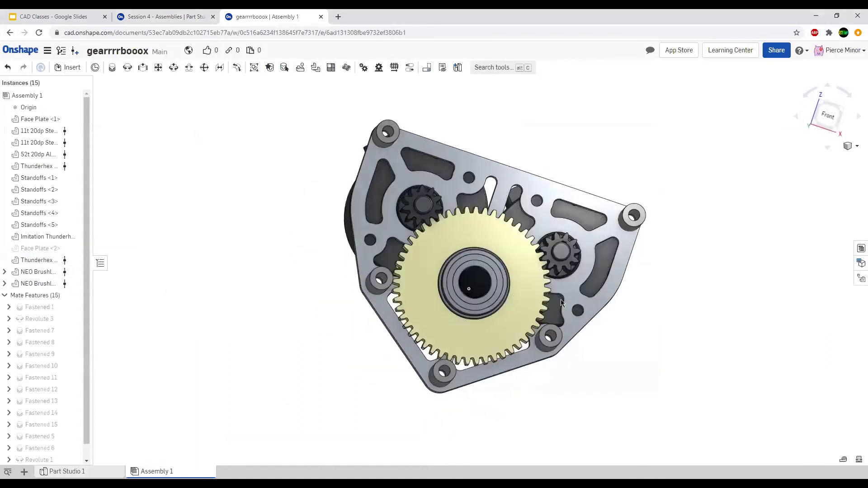
Examine the large gear's clearance from the lower standoffs and how its teeth mesh with the adjacent 11-tooth pinion.
scroll(478, 358, "up", 5)
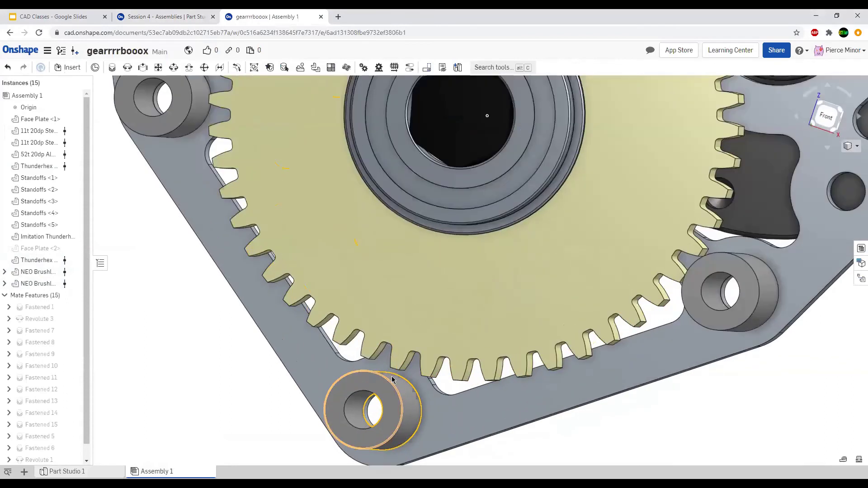
scroll(556, 268, "down", 3)
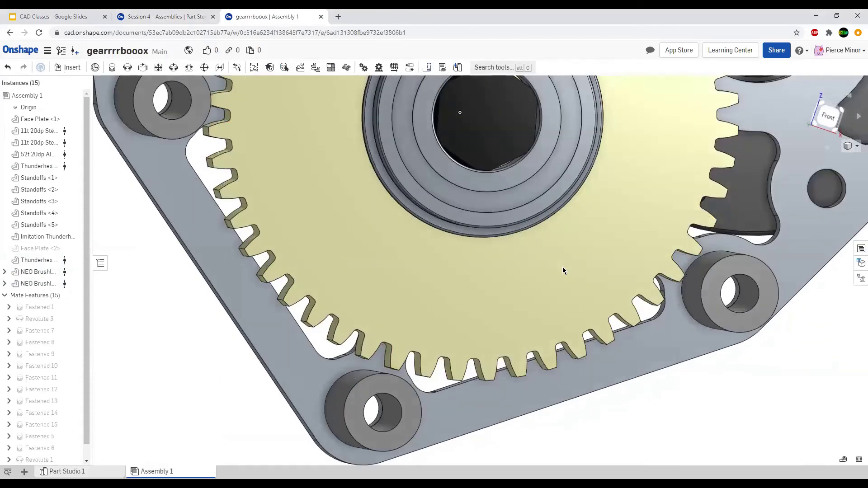
scroll(702, 184, "down", 3)
scroll(702, 184, "up", 5)
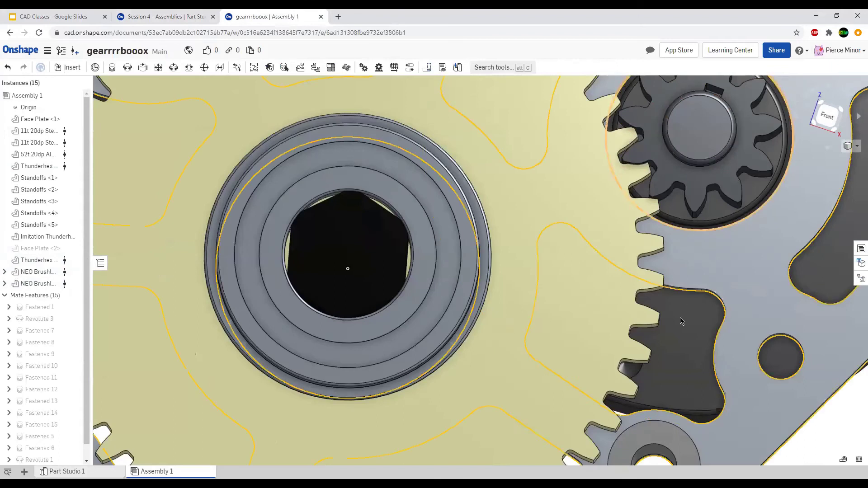
scroll(669, 194, "down", 2)
scroll(649, 201, "up", 2)
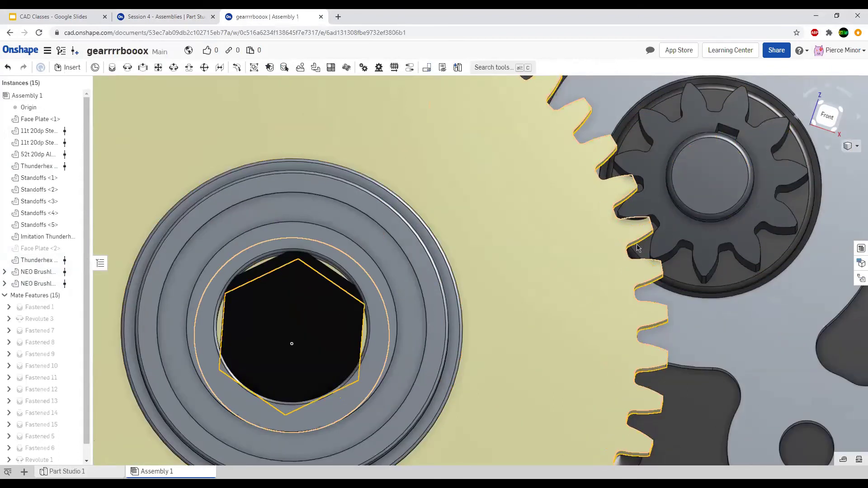
scroll(709, 152, "up", 4)
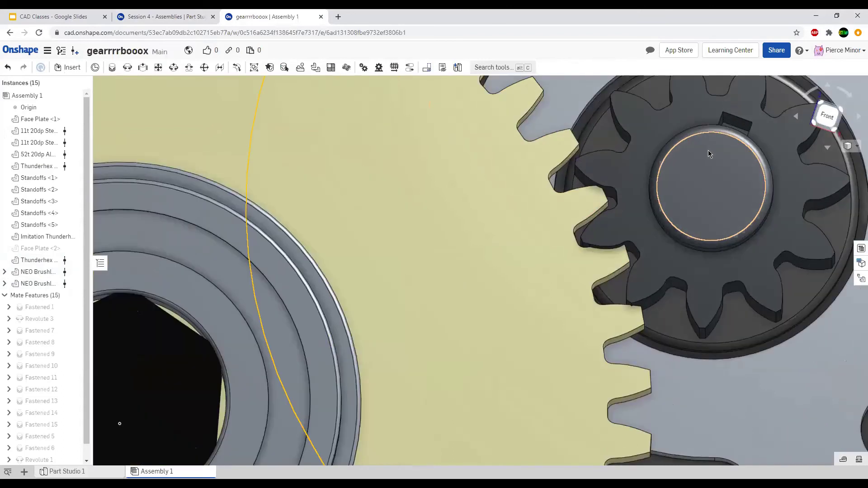
right_click_drag(573, 257, 574, 269)
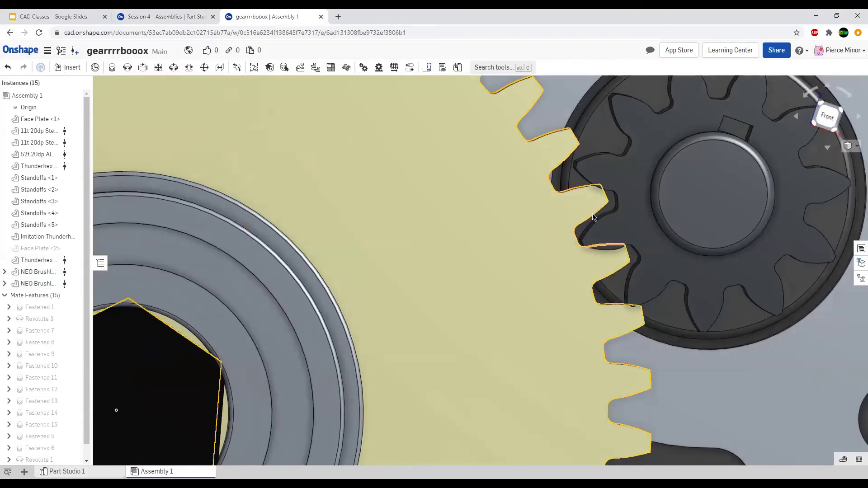
left_click_drag(596, 237, 591, 212)
scroll(562, 244, "up", 6)
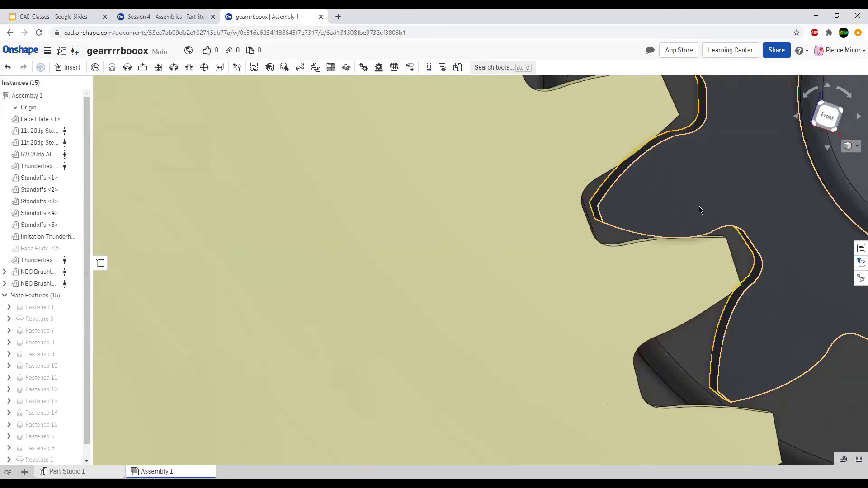
scroll(700, 210, "down", 5)
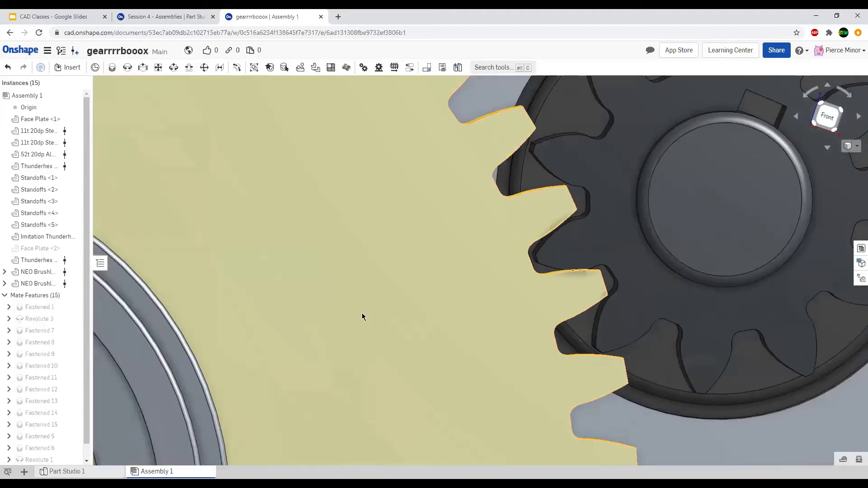
scroll(246, 296, "down", 2)
scroll(651, 236, "up", 1)
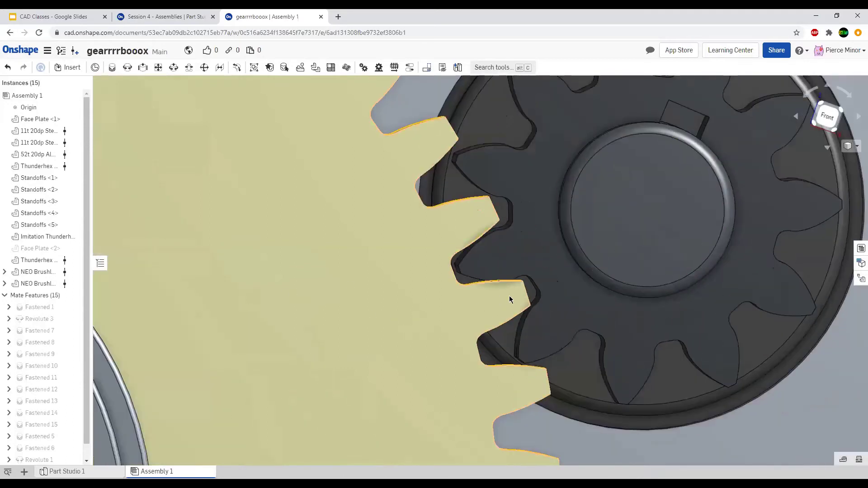
right_click_drag(460, 276, 453, 265)
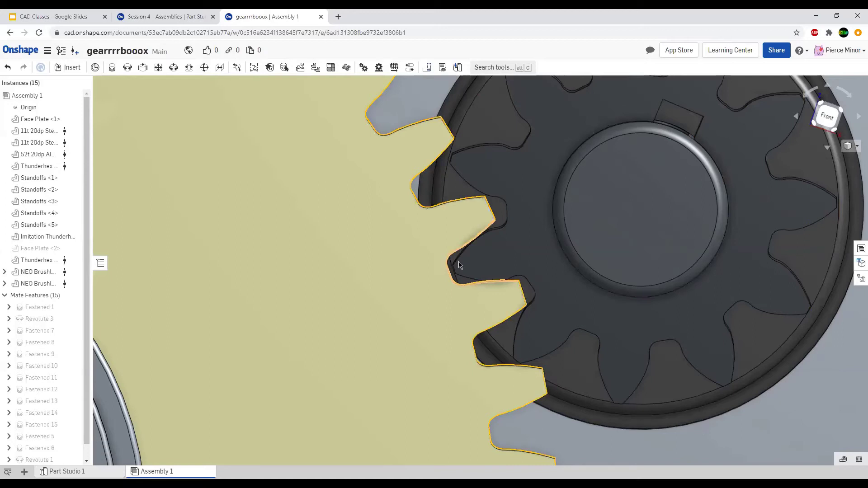
Rotate the 11-tooth pinion back and forth to check how its teeth sit against the large gear.
left_click_drag(490, 262, 511, 301)
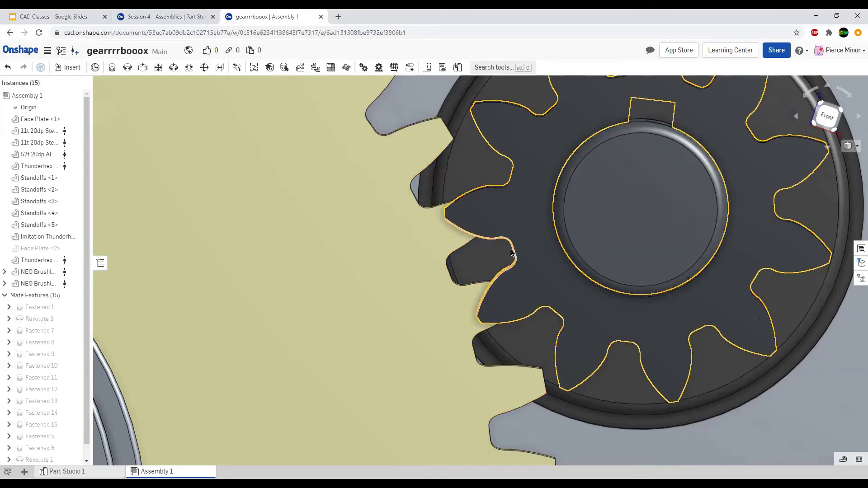
left_click_drag(516, 275, 491, 250)
scroll(480, 251, "down", 2)
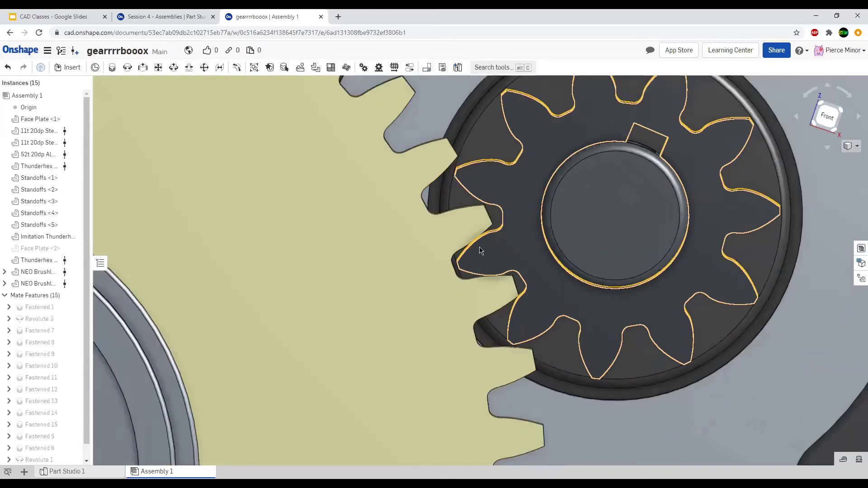
scroll(480, 251, "down", 4)
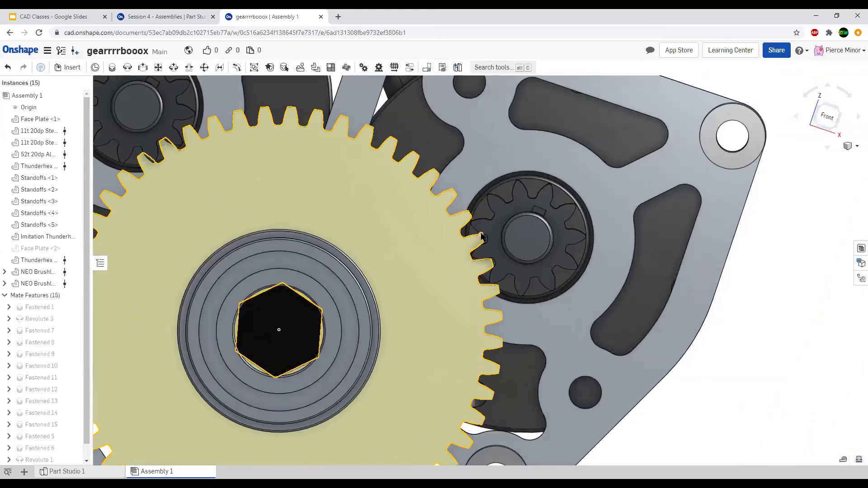
left_click_drag(481, 237, 488, 359)
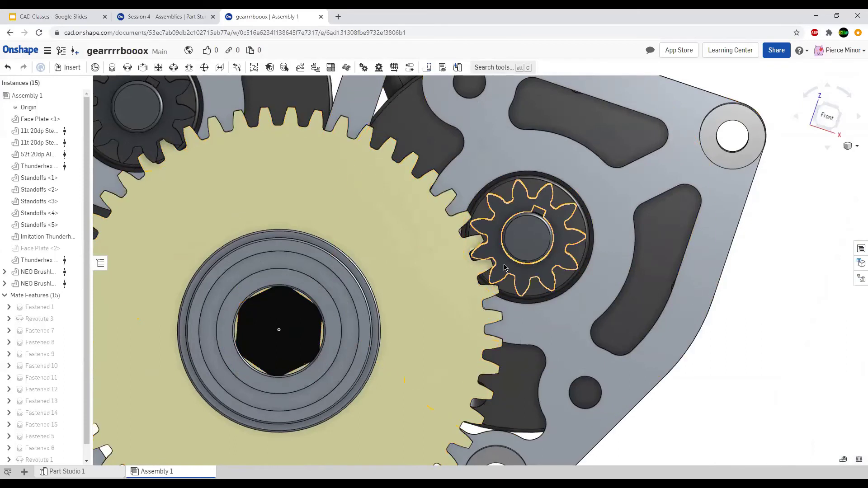
scroll(486, 245, "down", 3)
scroll(465, 263, "up", 6)
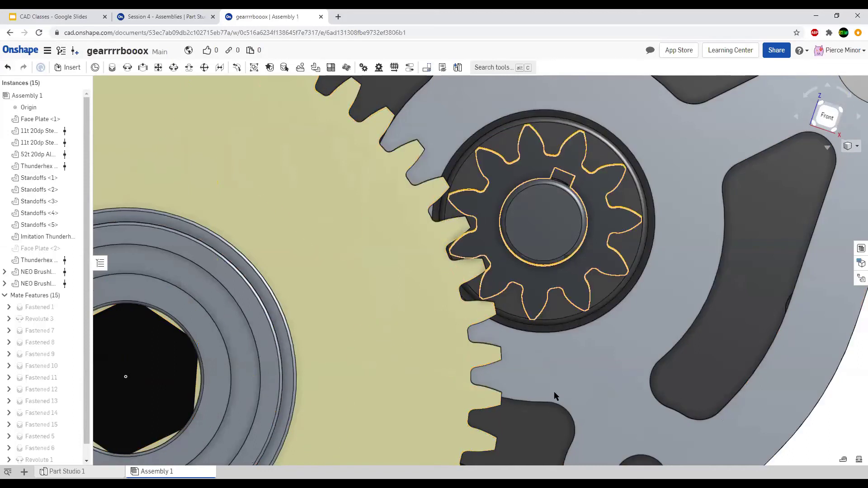
Inspect the gap between the large gear's rim and the lowest standoff, viewing the standoff both straight on and at an angle.
scroll(408, 224, "down", 4)
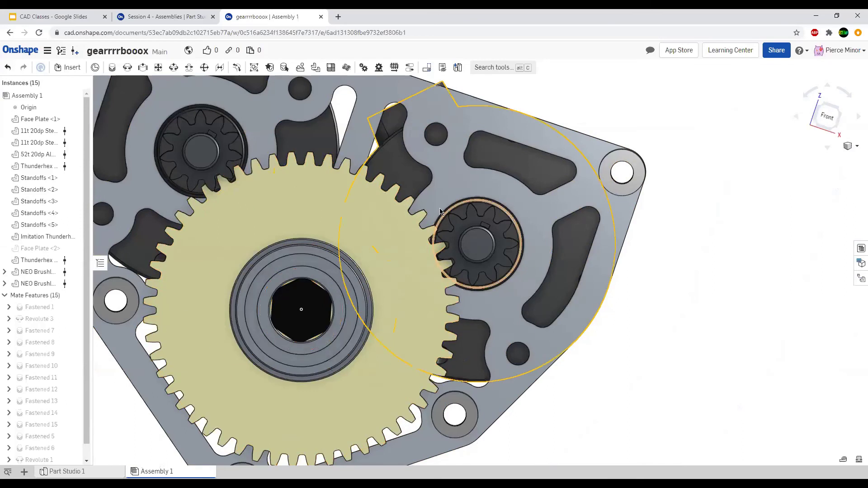
scroll(415, 211, "up", 2)
scroll(415, 212, "down", 3)
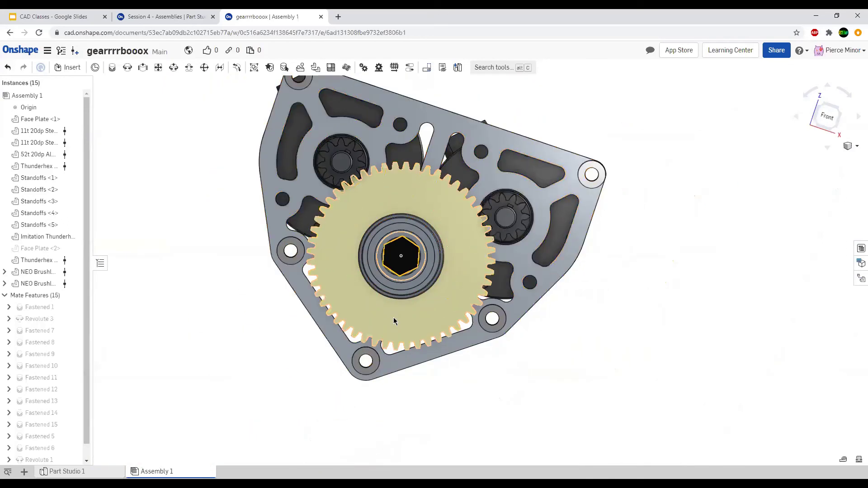
scroll(389, 327, "up", 1)
right_click_drag(390, 325, 368, 348)
scroll(382, 299, "down", 2)
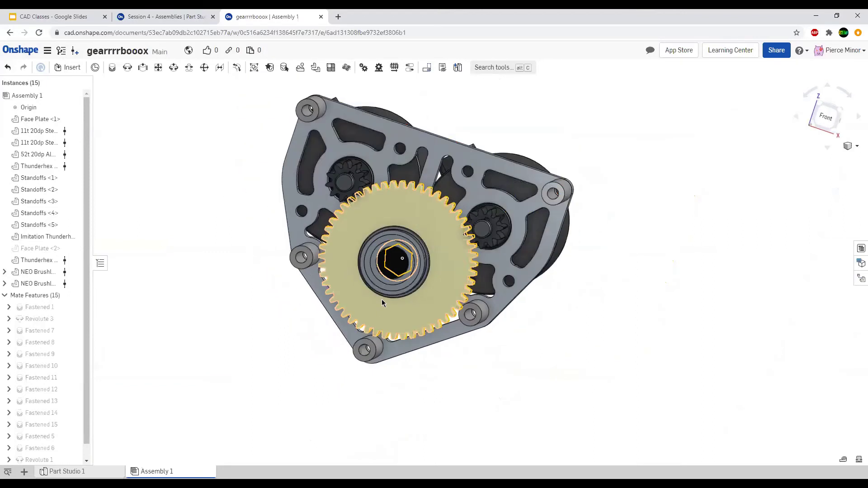
scroll(321, 374, "up", 2)
scroll(315, 377, "up", 2)
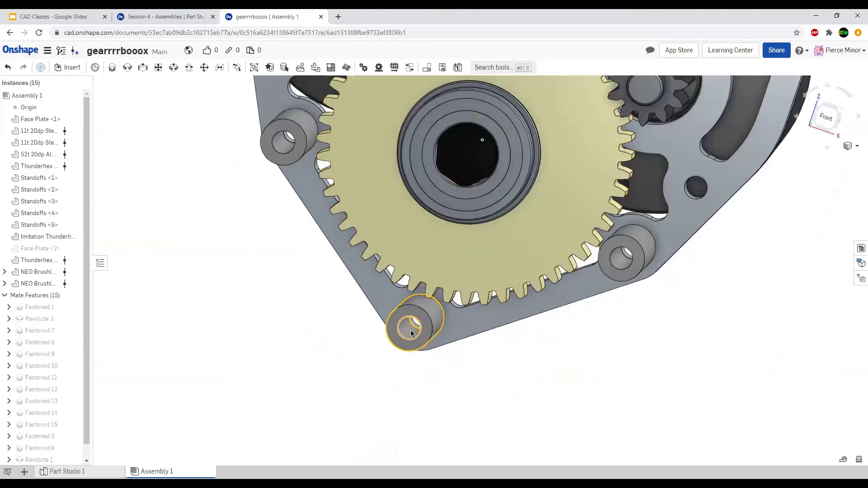
left_click(406, 342)
key("n")
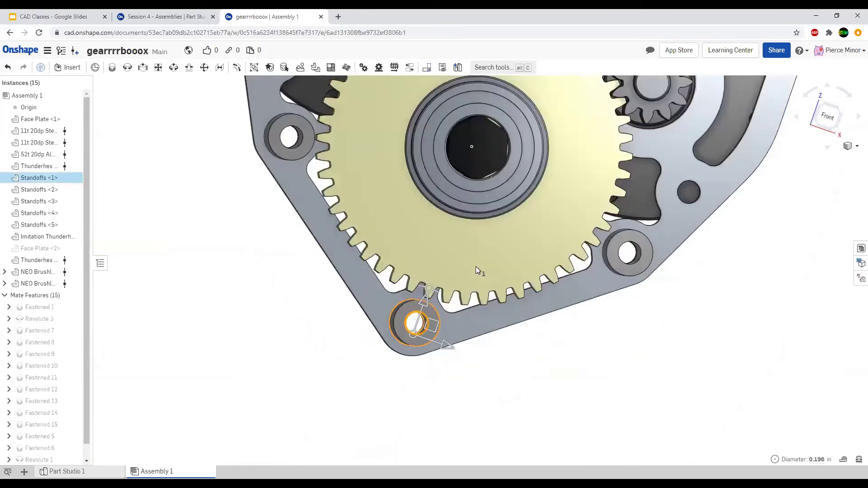
scroll(483, 356, "up", 3)
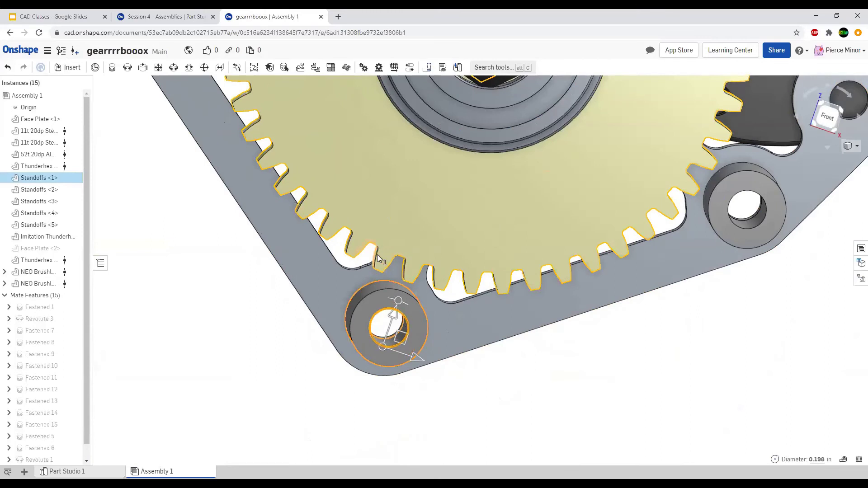
left_click(515, 379)
right_click_drag(387, 324, 364, 322)
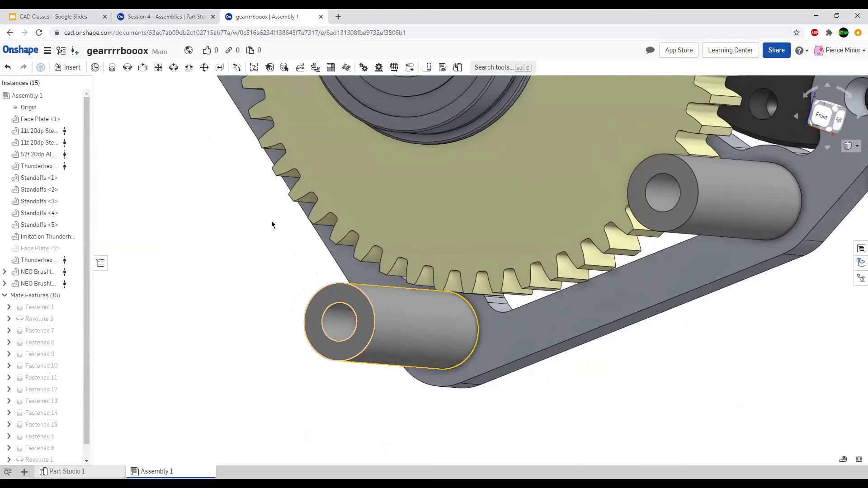
Switch to the Session 4 - Assemblies document and sketch a construction circle about 2.93 in in diameter, concentric with the 2.6 in gear circle.
left_click(150, 17)
scroll(427, 314, "up", 4)
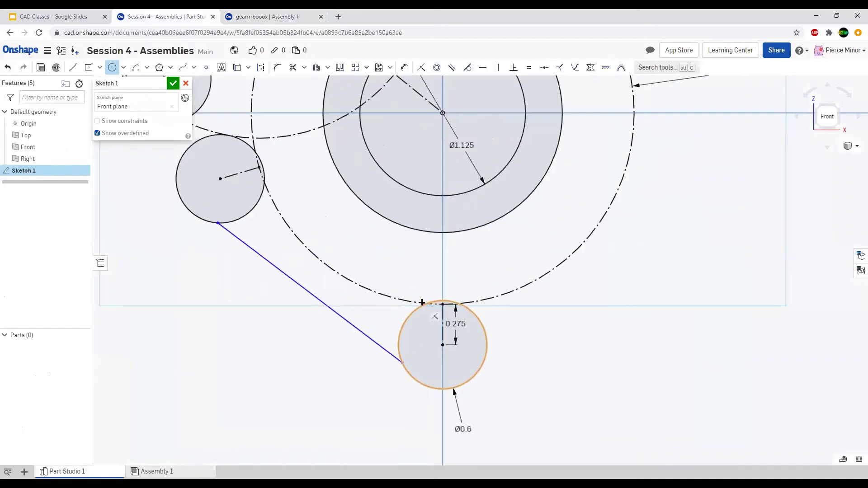
scroll(451, 327, "down", 5)
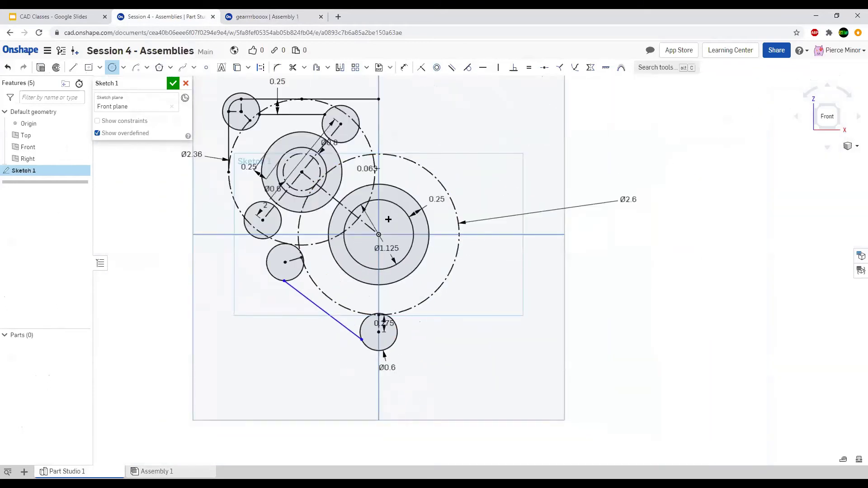
scroll(388, 218, "up", 2)
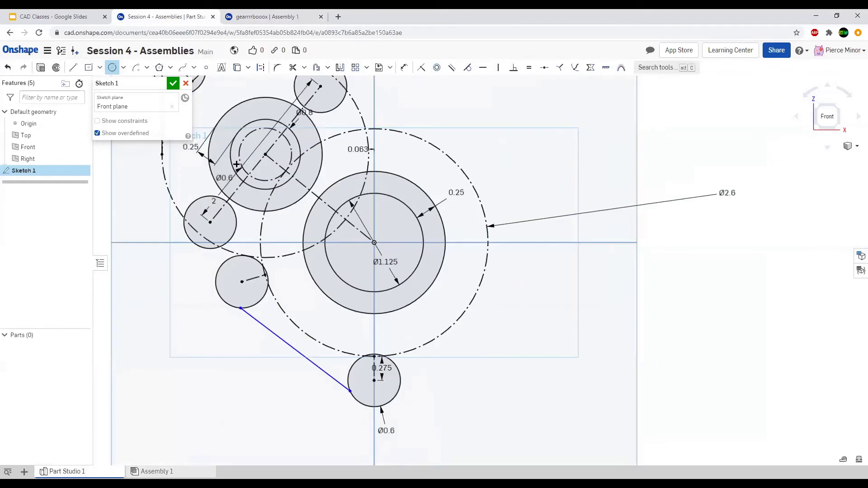
key("d")
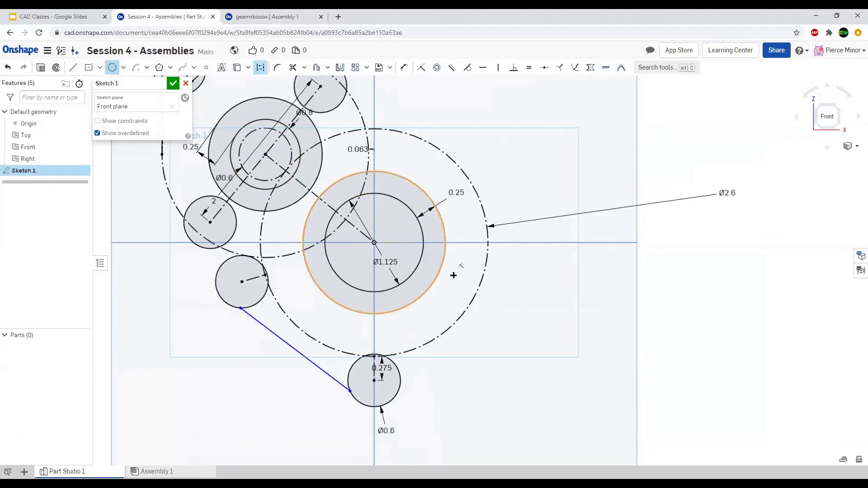
left_click(375, 243)
left_click(477, 320)
key("Escape")
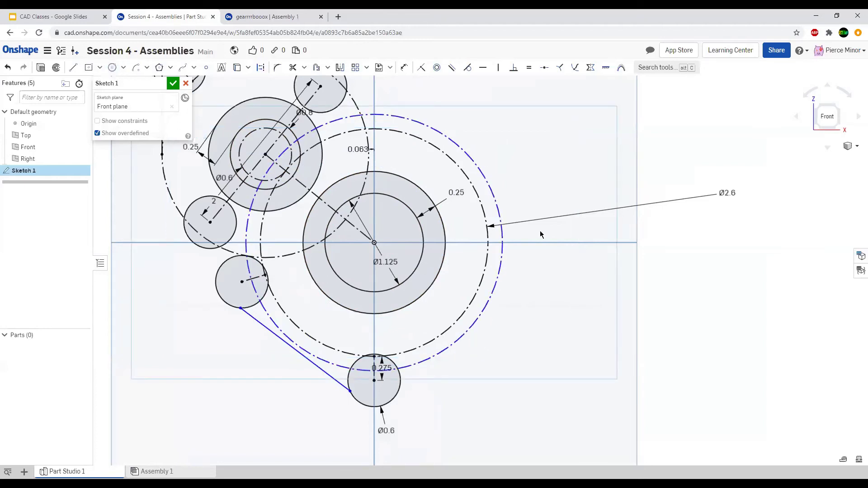
Dimension the gap between the new outer construction circle and the 2.6 in gear circle to 0.25 in.
key("u")
left_click(247, 236)
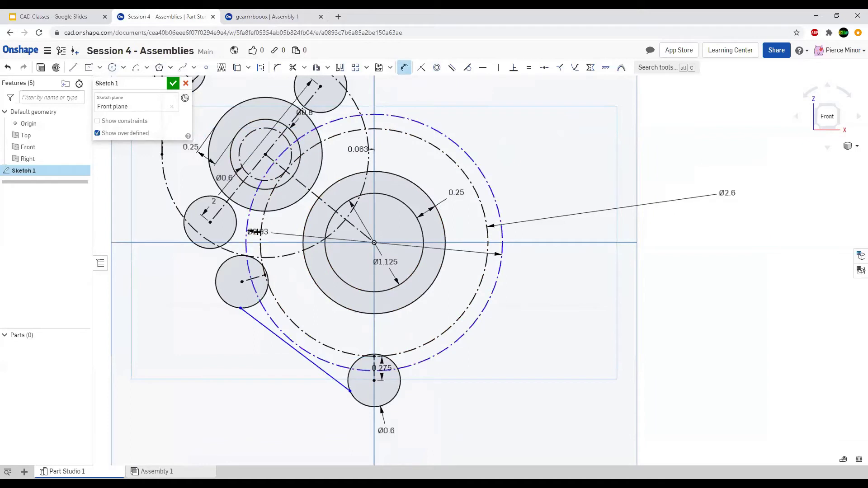
left_click(263, 236)
left_click(359, 247)
type("0.25")
key("Return")
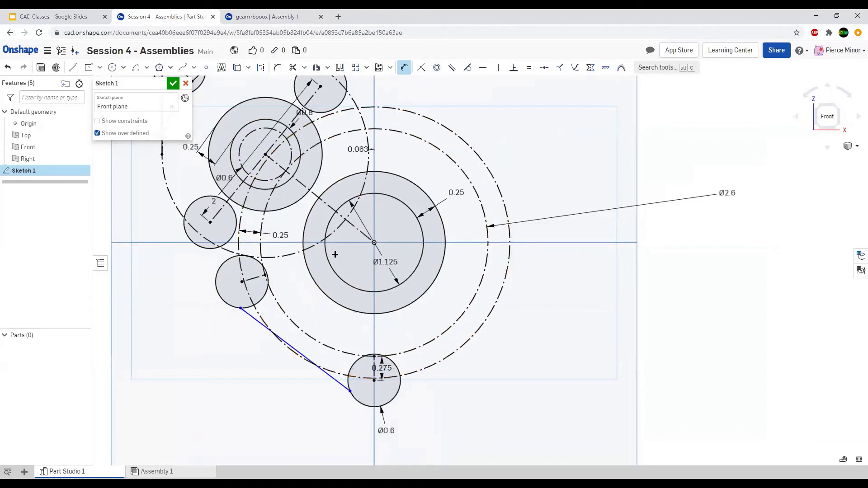
Move the gearrrrbooox assembly out of this browser window, keeping the face plate sketch in view.
scroll(383, 380, "up", 3)
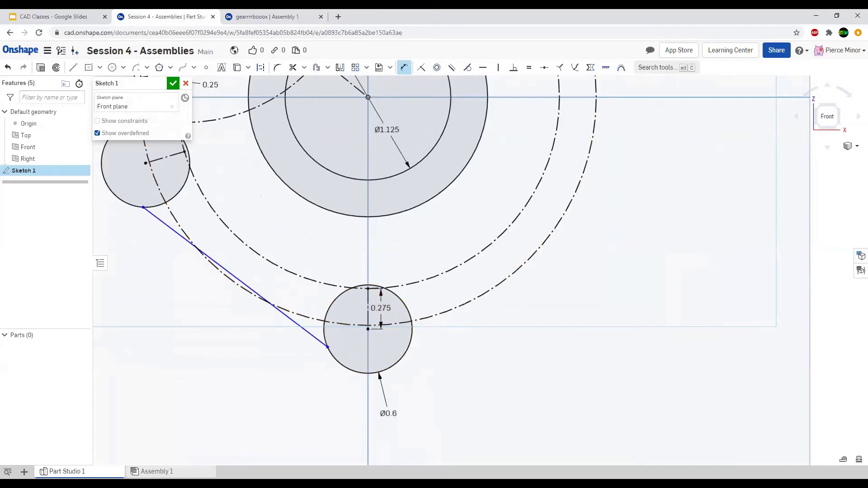
left_click_drag(264, 13, 1, 18)
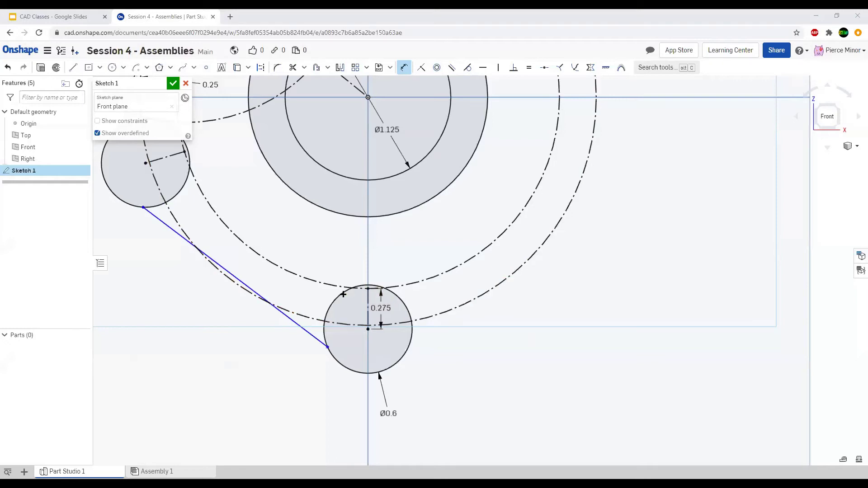
scroll(329, 281, "down", 2)
scroll(274, 268, "down", 2)
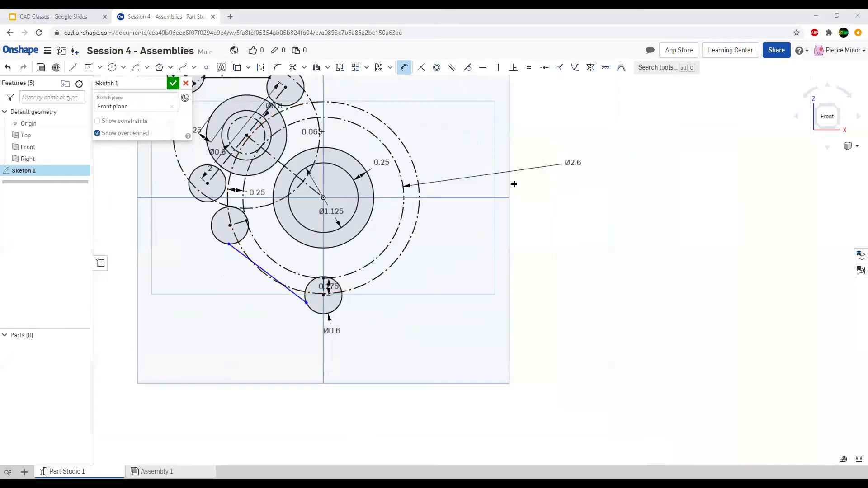
scroll(558, 233, "down", 2)
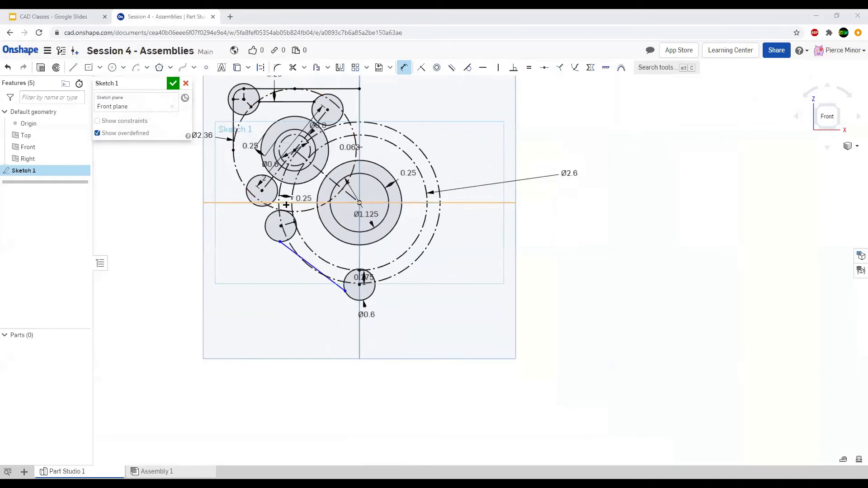
Delete the 0.275 dimension between the bottom circle's centre and the inner construction circle.
scroll(303, 196, "up", 2)
scroll(363, 330, "up", 5)
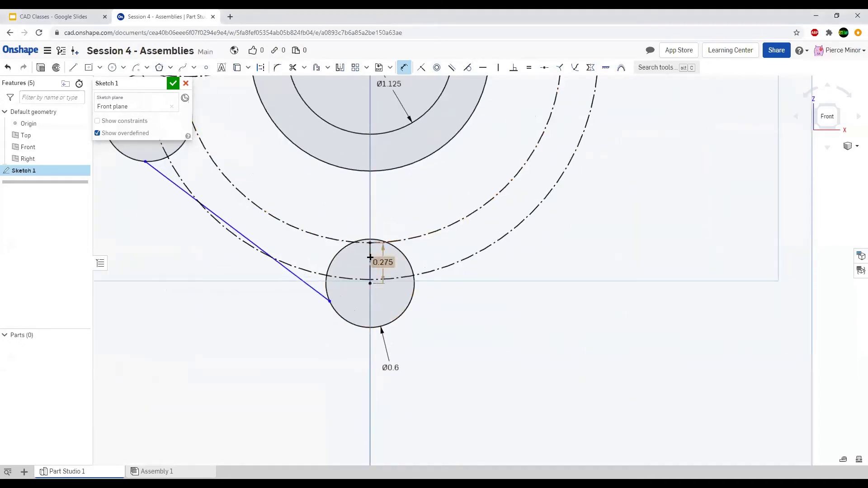
scroll(341, 238, "down", 2)
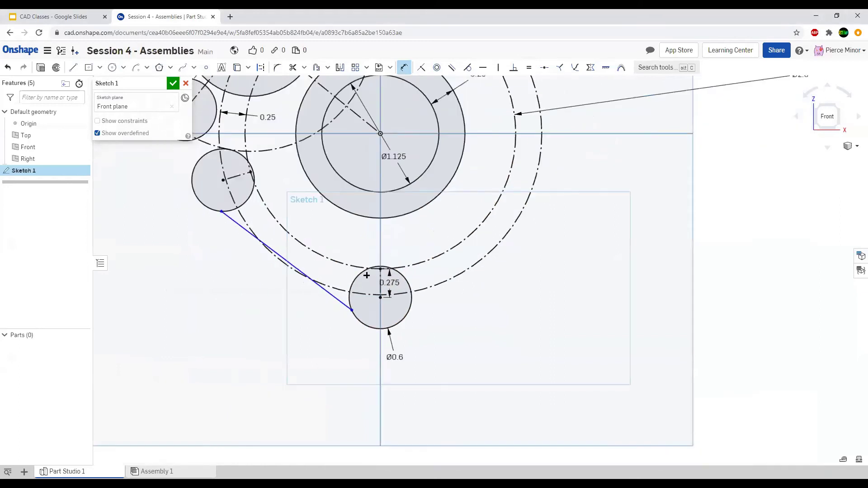
left_click(393, 280)
key("Delete")
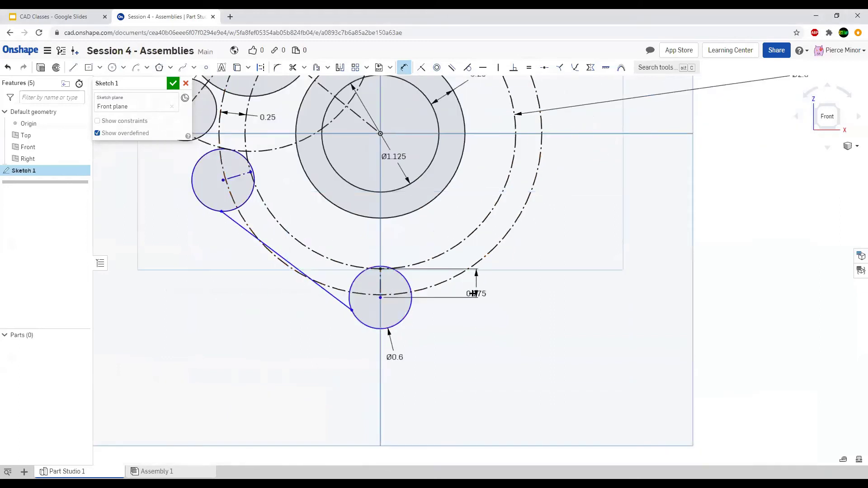
Delete the short construction lines at the bottom and lower-left circles, and move the bottom circle farther down the vertical axis.
key("Escape")
key("d")
left_click(380, 289)
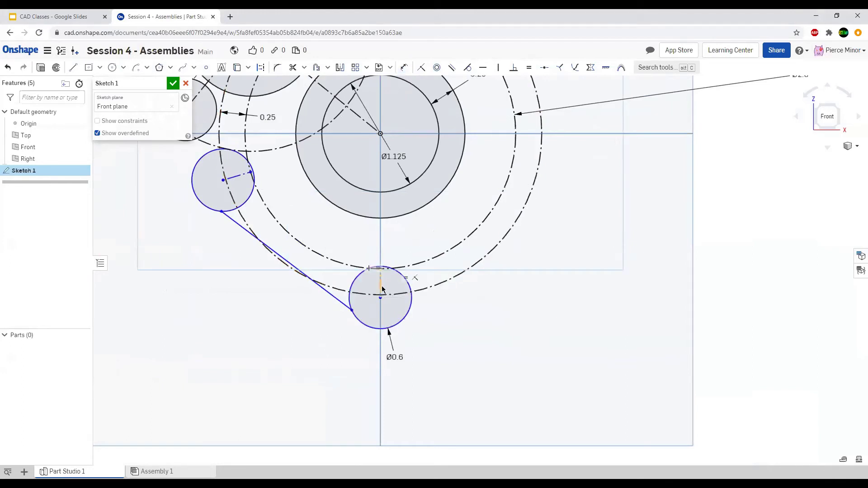
key("Escape")
left_click(240, 178)
key("Delete")
left_click_drag(380, 298, 378, 313)
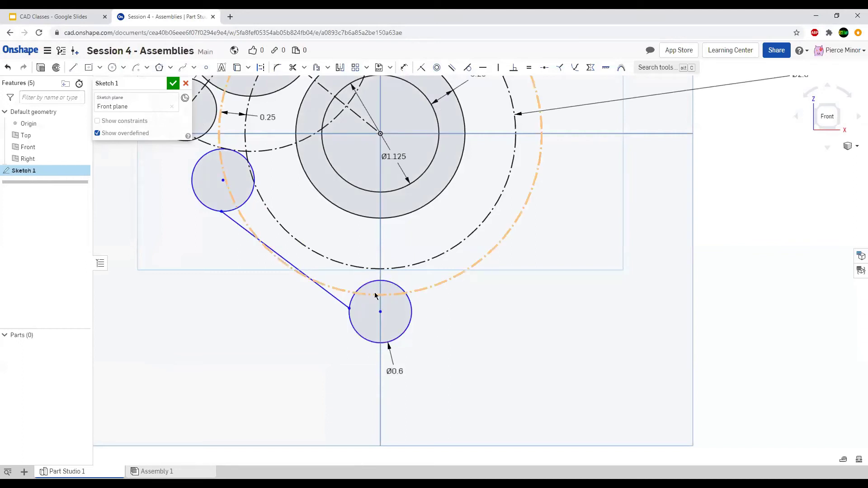
Draw a vertical construction line from the bottom circle's centre up to the outer construction circle.
key("l")
key("q")
left_click(381, 312)
left_click(381, 296)
key("Escape")
key("u")
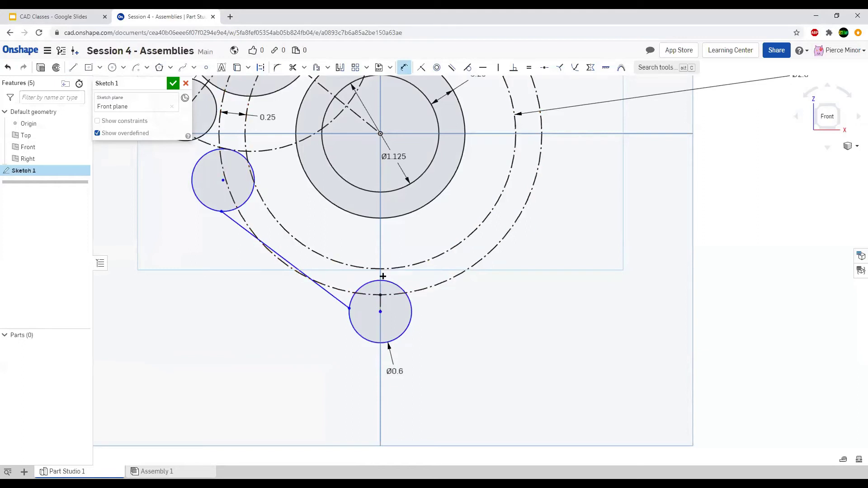
Examine how the upper-left corner circle is offset from its arc and lines, and compare it with the lower circles.
scroll(383, 276, "up", 2)
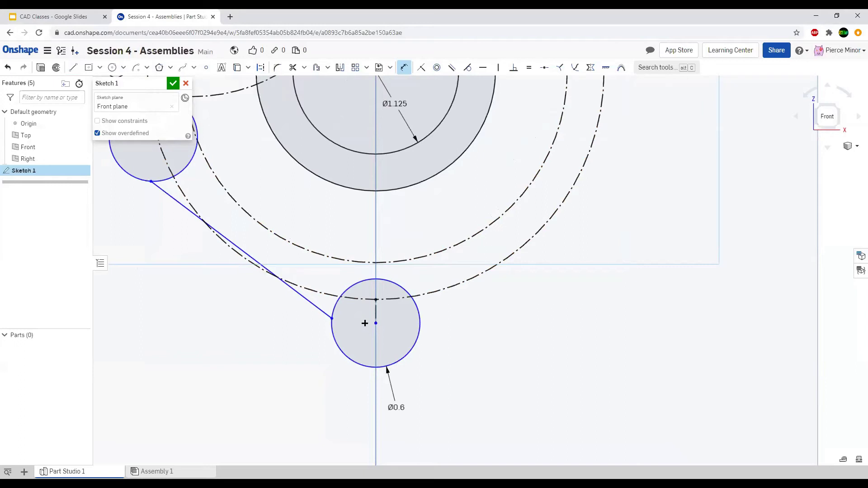
scroll(365, 323, "down", 5)
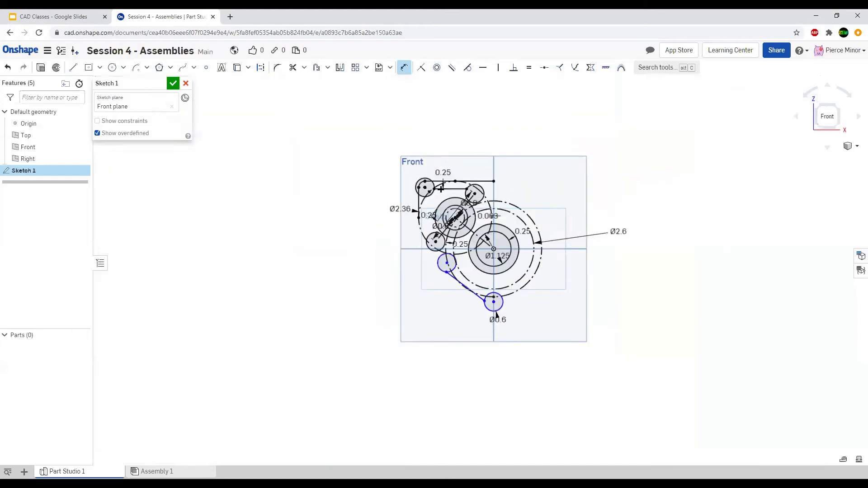
scroll(416, 137, "up", 6)
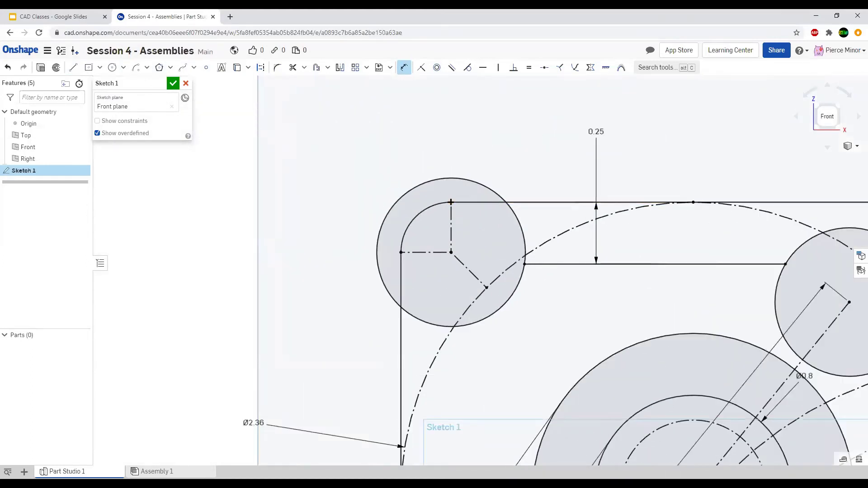
scroll(369, 158, "down", 3)
scroll(357, 174, "up", 5)
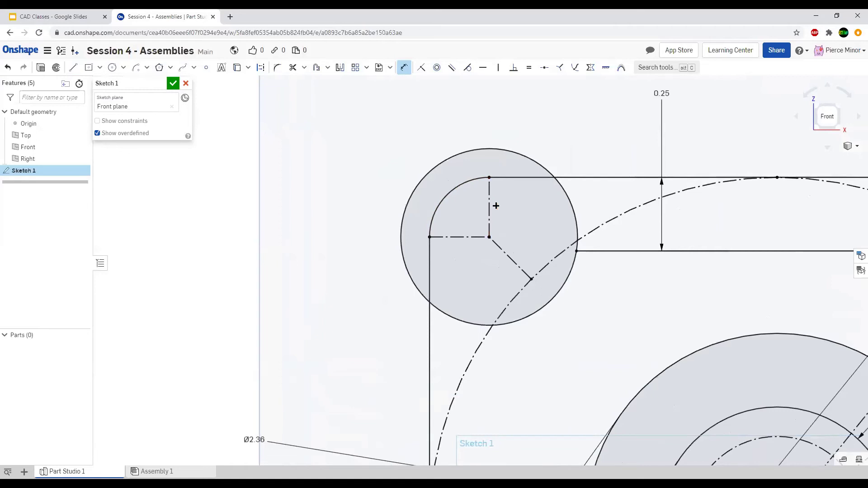
scroll(390, 170, "down", 8)
scroll(513, 372, "up", 3)
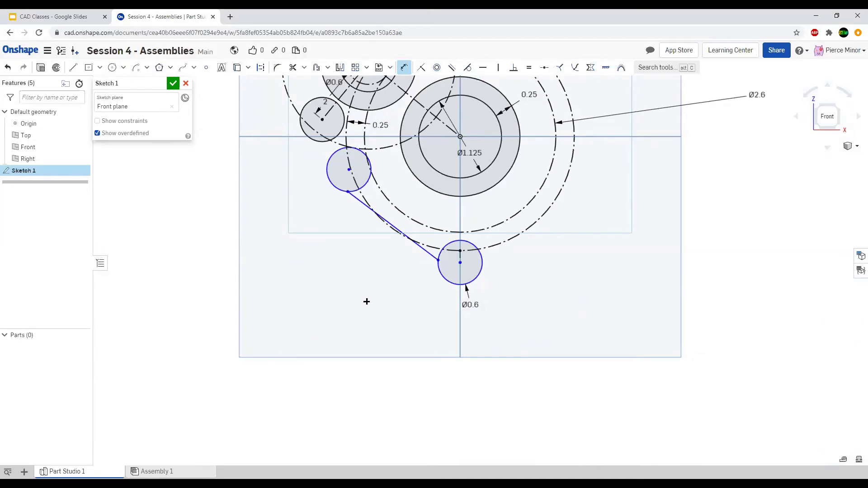
scroll(420, 298, "down", 3)
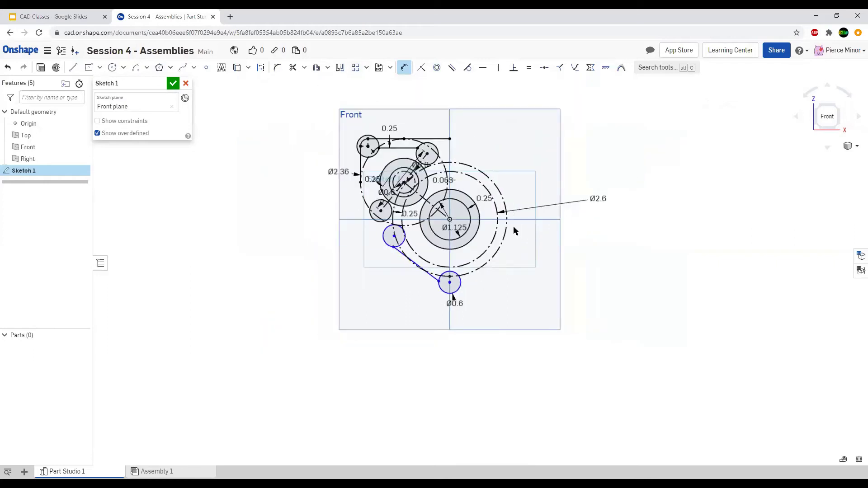
Dimension the distance from the outer construction circle to the bottom circle's centre as 0.2 in.
scroll(448, 294, "up", 5)
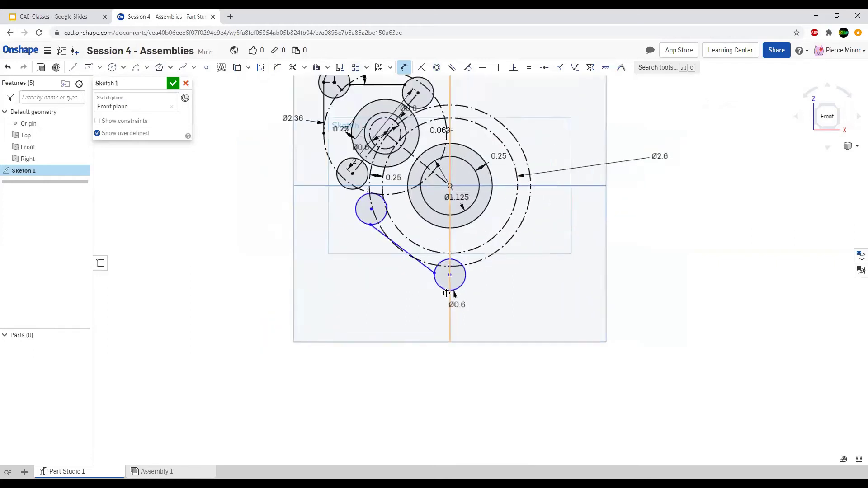
scroll(479, 241, "up", 2)
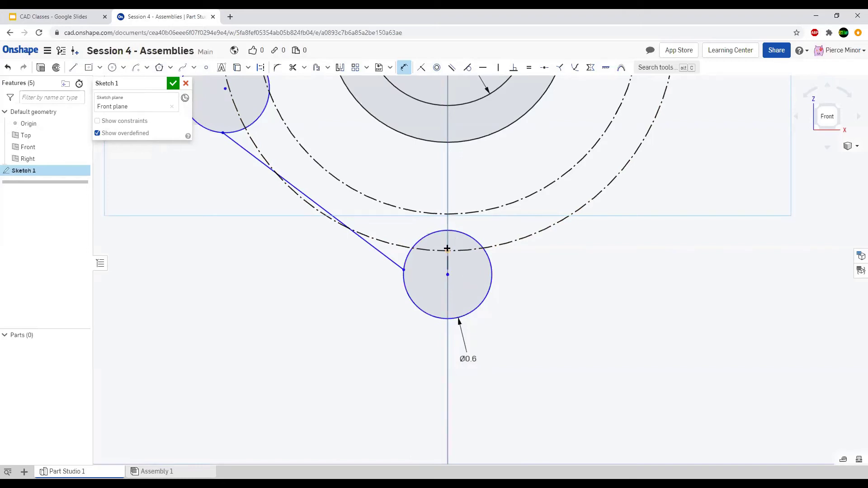
scroll(447, 249, "up", 1)
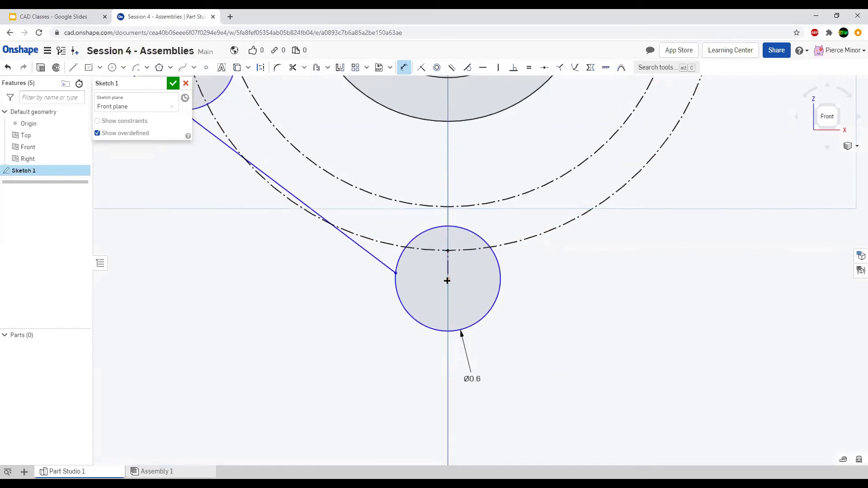
left_click(447, 251)
left_click(448, 277)
left_click(469, 266)
type("0.2")
key("Return")
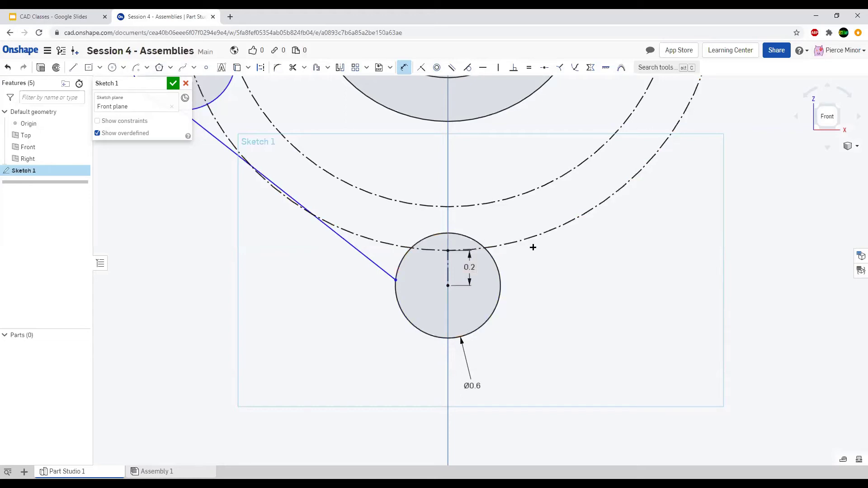
Move the lower-left circle outward so its centre lies outside the outer construction circle.
scroll(534, 246, "down", 3)
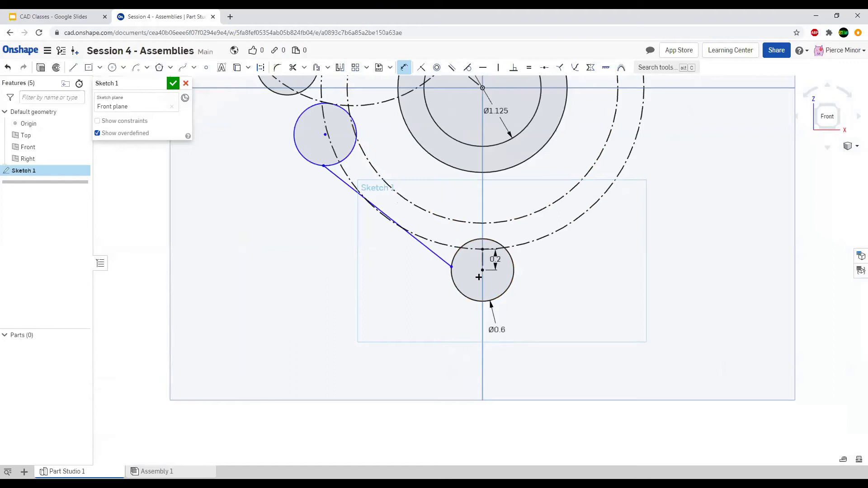
scroll(552, 270, "down", 3)
scroll(497, 251, "up", 2)
scroll(493, 248, "up", 3)
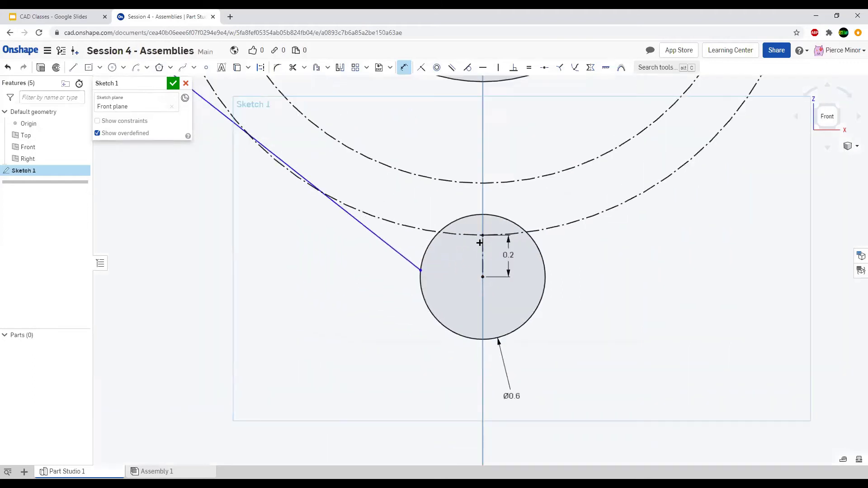
scroll(578, 286, "down", 3)
scroll(411, 152, "up", 1)
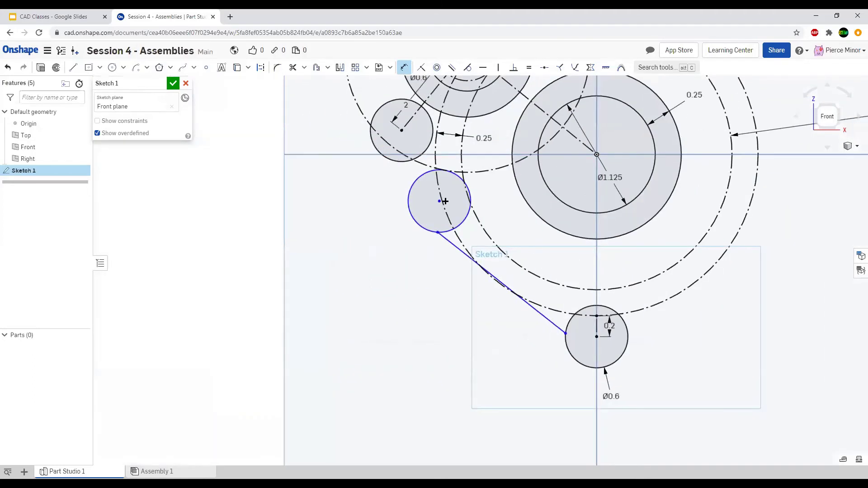
scroll(421, 159, "up", 2)
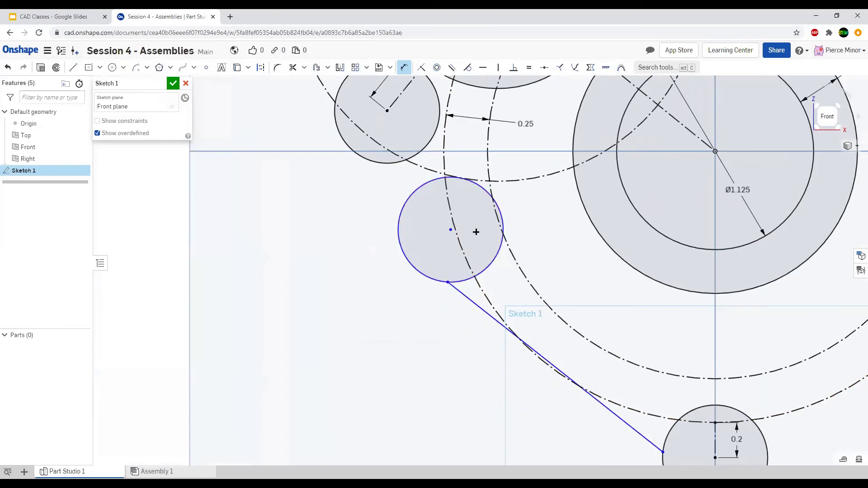
key("Escape")
mouse_move(449, 231)
left_mouse_down()
mouse_move(428, 226)
mouse_move(429, 244)
left_mouse_up()
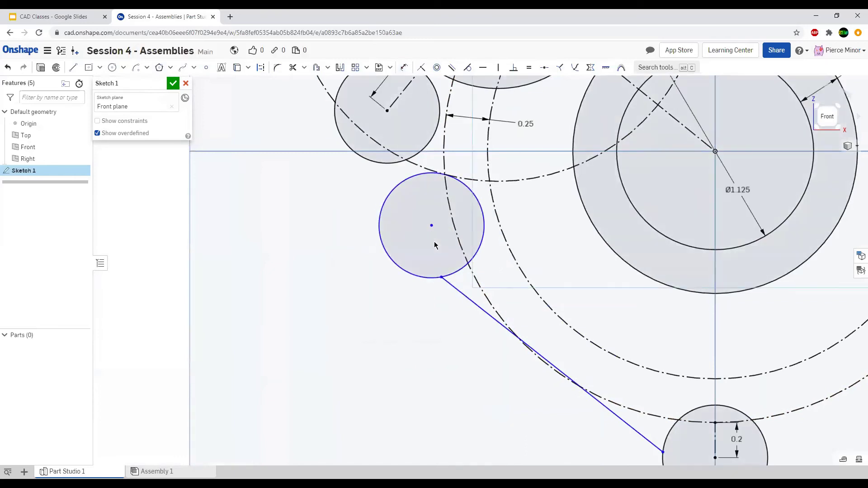
Draw a short construction line from the lower-left circle's centre to the outer construction circle.
key("l")
key("q")
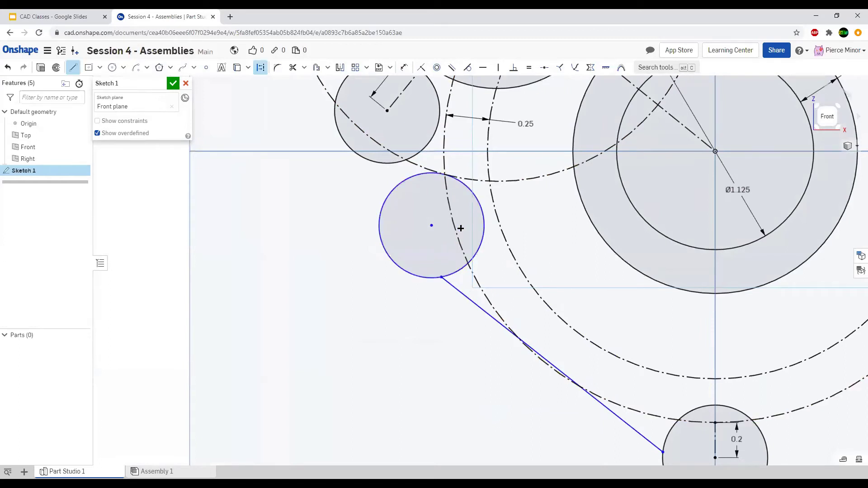
left_click(432, 224)
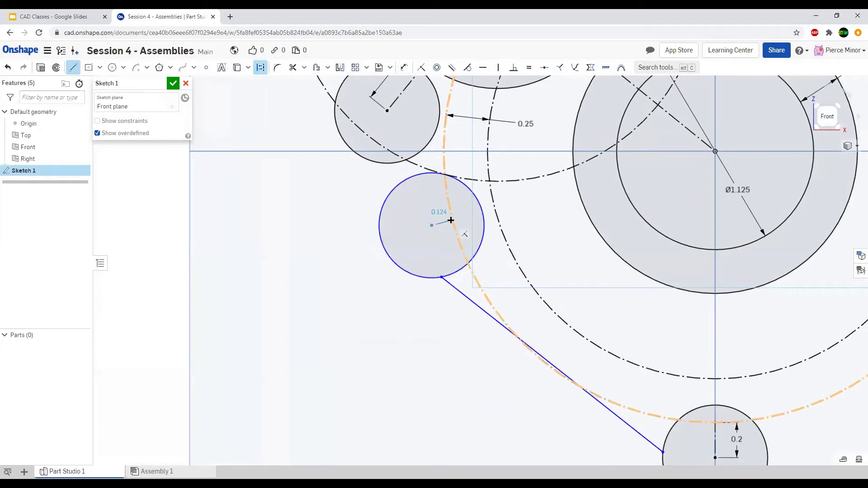
left_click(452, 221)
key("Escape")
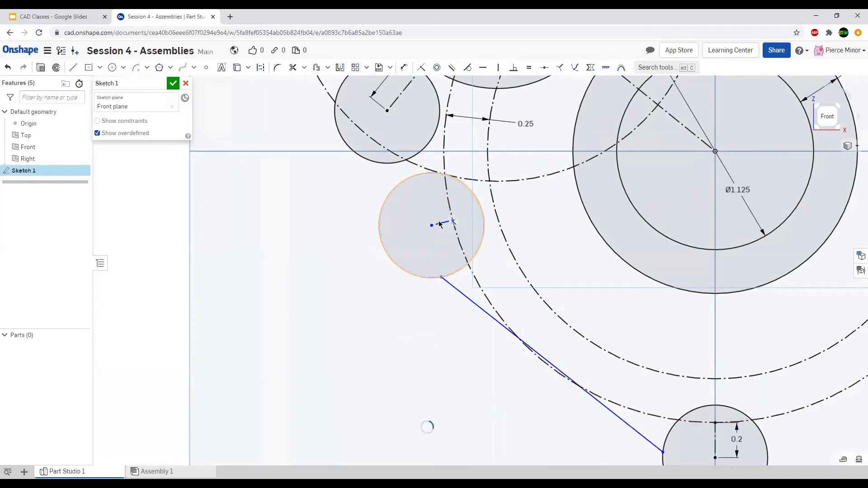
Apply a Normal constraint between the lower-left circle's short construction line and the outer construction circle.
left_click(442, 224)
left_click(457, 235)
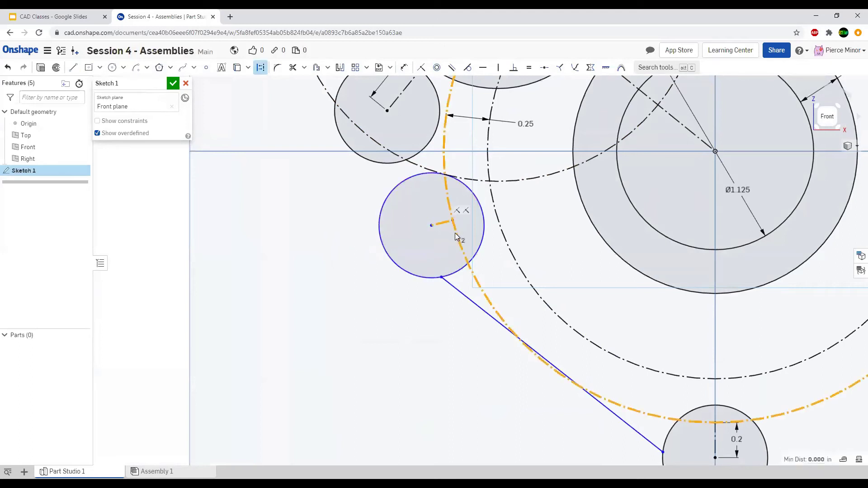
left_click(561, 69)
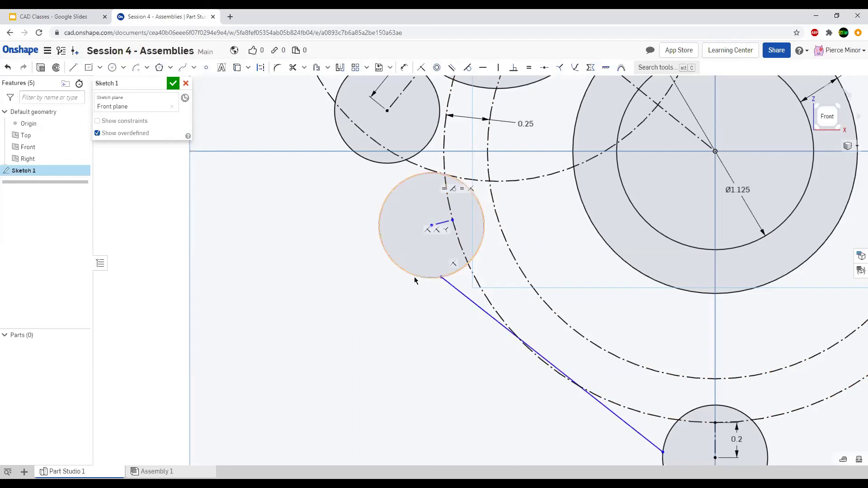
Make the lower-left circle's short construction line equal in length to the bottom circle's construction line.
scroll(431, 200, "down", 1)
key("d")
left_click(443, 218)
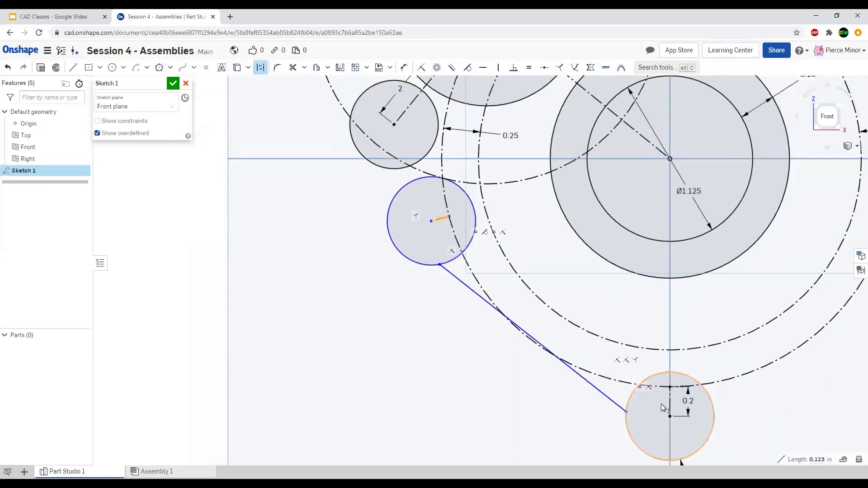
left_click(670, 405)
key("e")
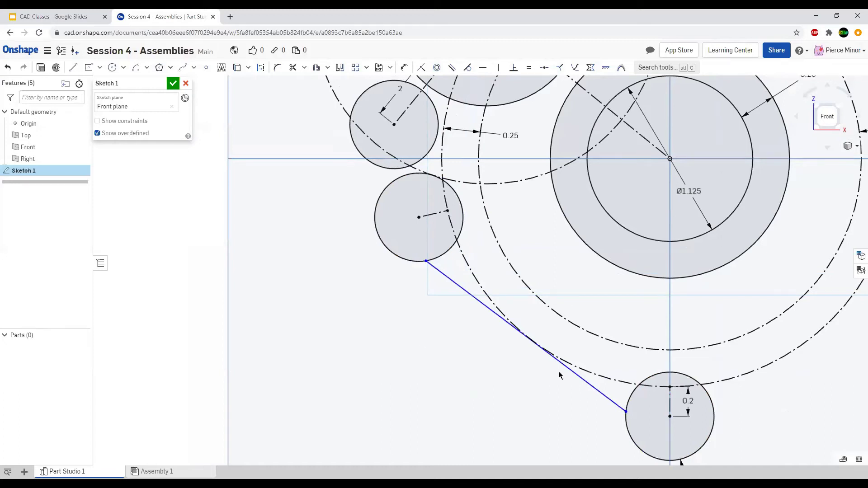
Move both endpoints of the slanted line outward along the edges of the lower-left and bottom circles.
scroll(529, 260, "down", 2)
scroll(595, 370, "up", 1)
scroll(596, 370, "up", 1)
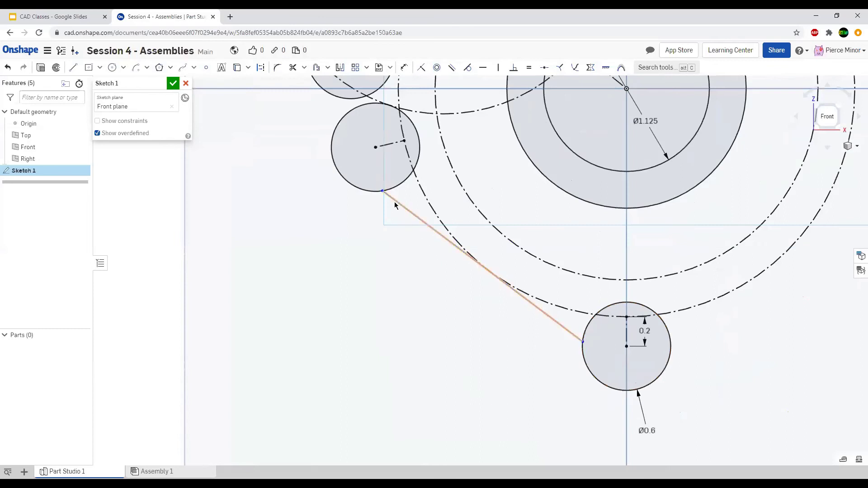
scroll(525, 326, "down", 4)
scroll(478, 352, "down", 2)
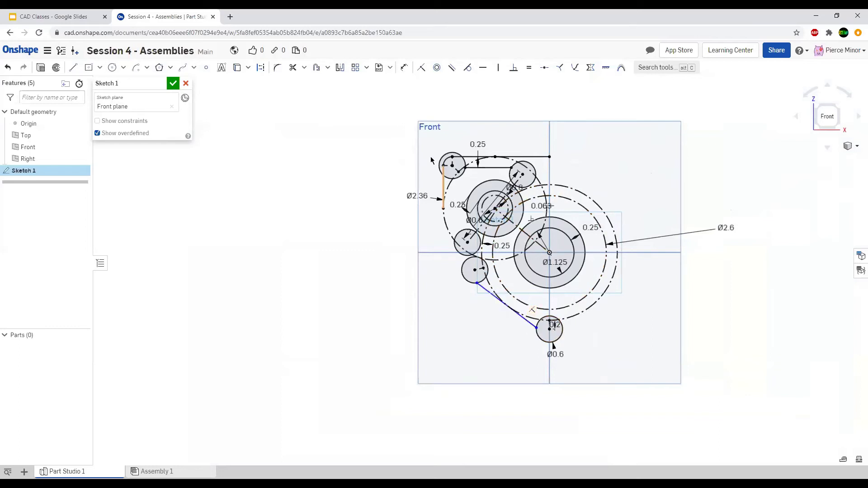
scroll(430, 285, "up", 3)
scroll(721, 399, "up", 2)
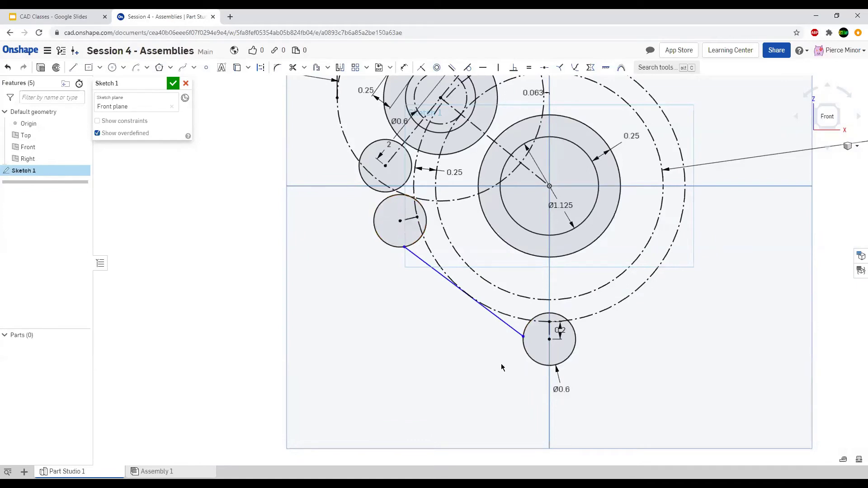
scroll(518, 354, "up", 1)
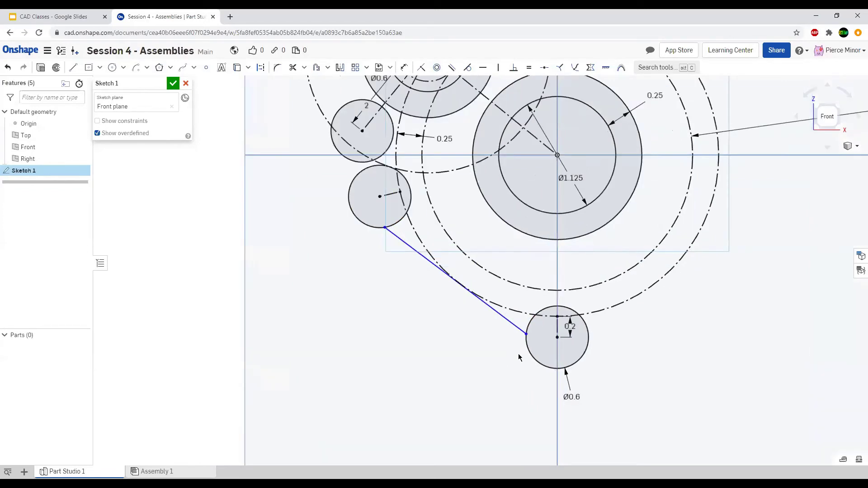
left_click_drag(385, 228, 367, 225)
mouse_move(526, 334)
left_mouse_down()
mouse_move(529, 355)
mouse_move(527, 347)
left_mouse_up()
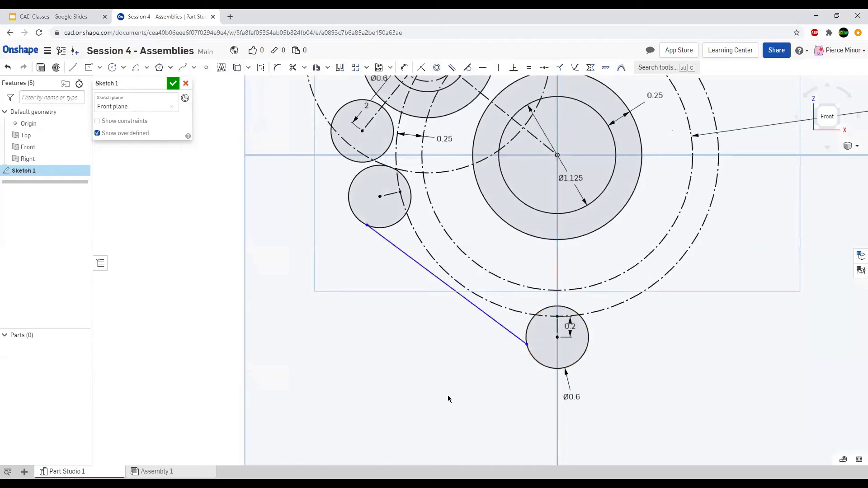
Make the slanted line tangent to both the bottom circle and the lower-left circle.
scroll(566, 389, "up", 2)
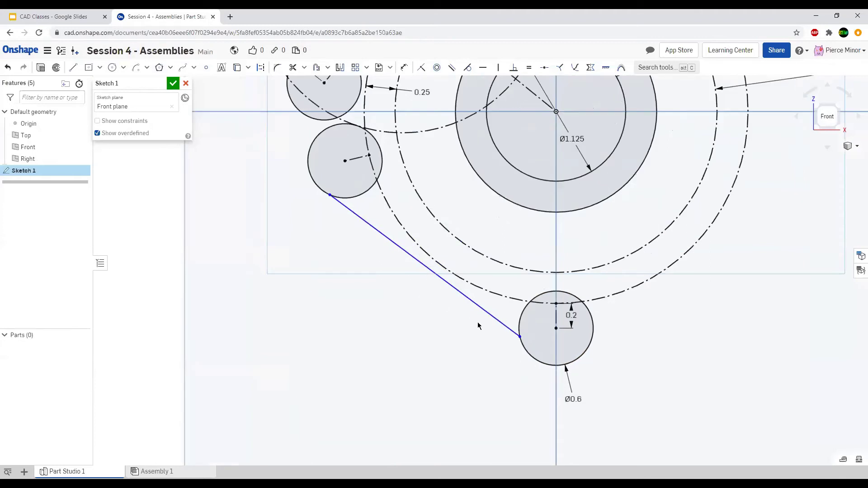
left_click(513, 332)
left_click(525, 349)
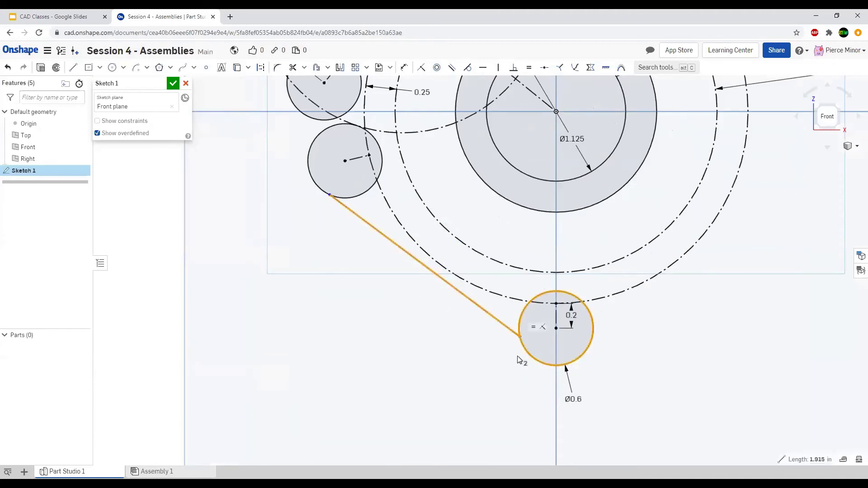
key("t")
left_click(343, 206)
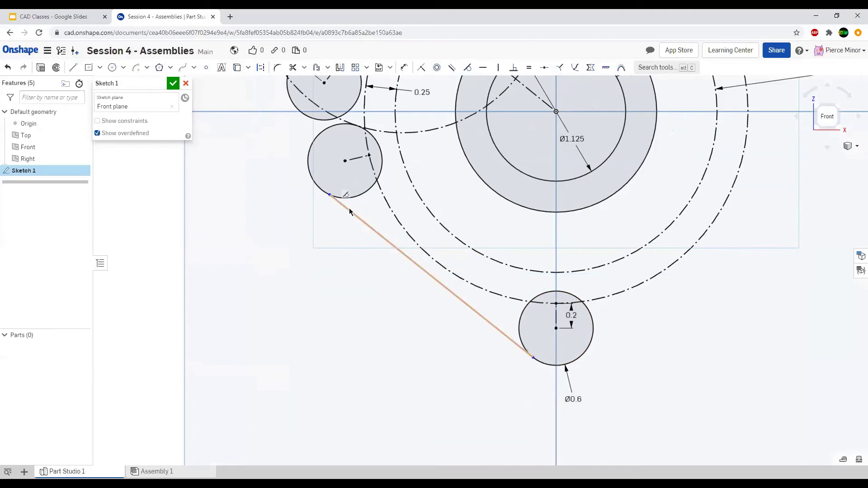
key("t")
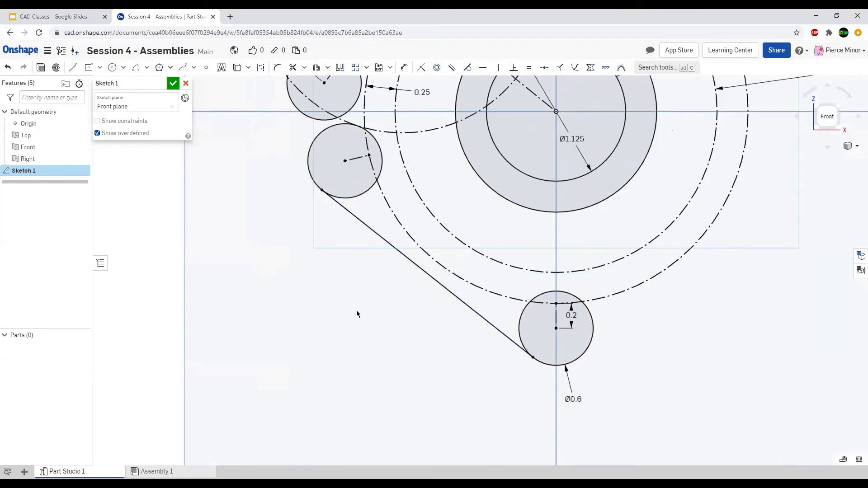
Draw a line from the outer edge of the lower-left circle up to the Ø2.36 construction circle.
scroll(565, 357, "down", 5)
scroll(455, 271, "up", 4)
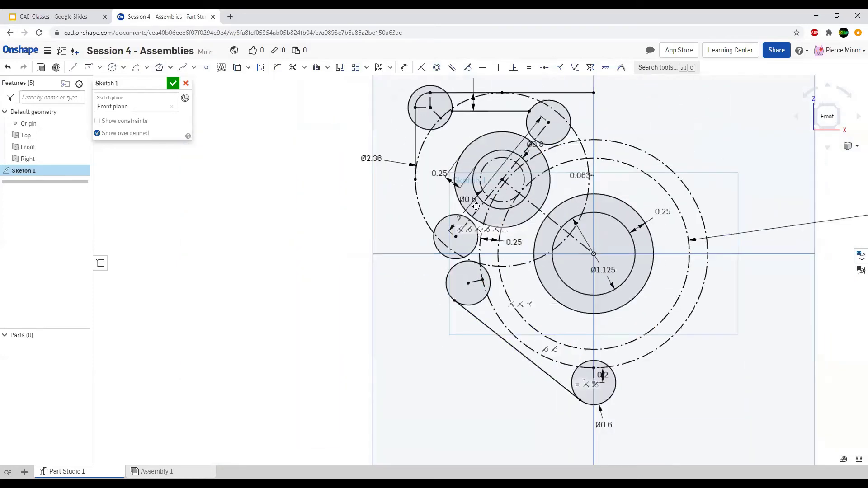
scroll(456, 271, "up", 1)
scroll(551, 397, "down", 1)
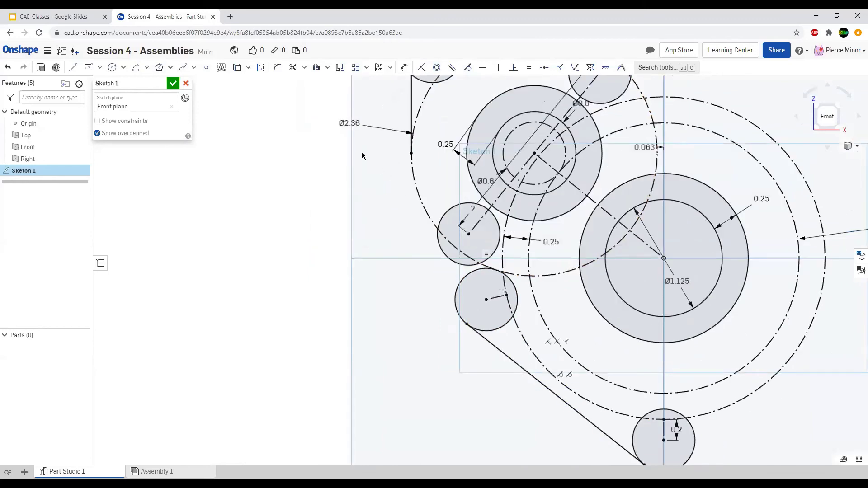
scroll(361, 152, "up", 1)
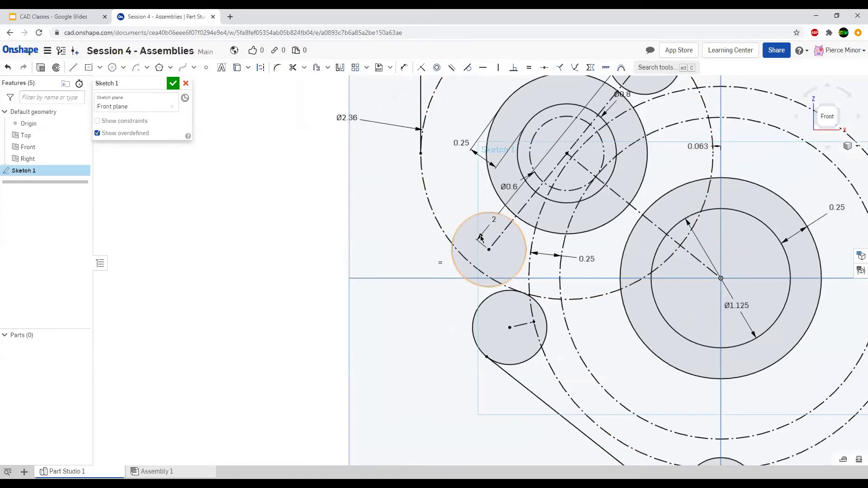
key("l")
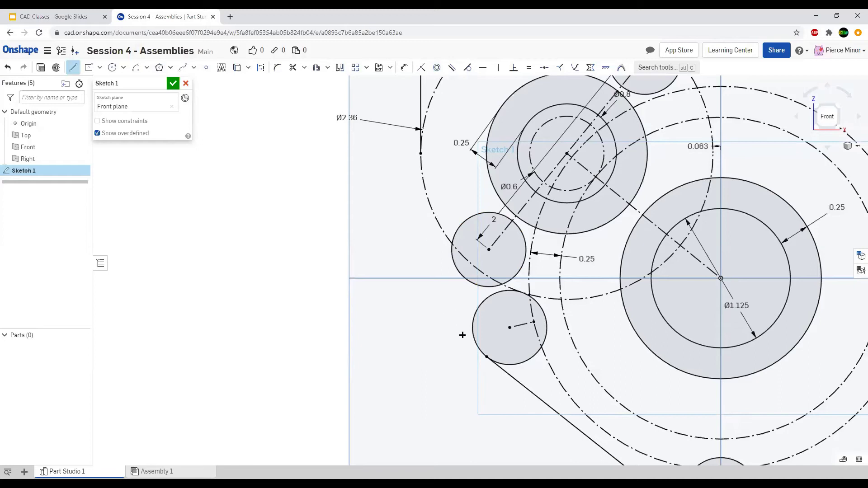
left_click(473, 325)
left_click(441, 228)
key("Escape")
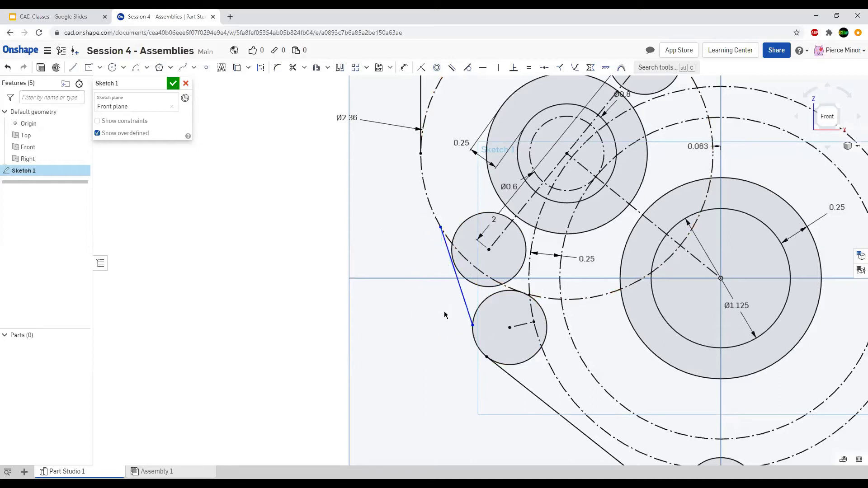
Make the new line tangent to both the lower-left circle and the Ø2.36 construction circle.
left_click(467, 316)
left_click(415, 377)
left_click(447, 253)
left_click(431, 207)
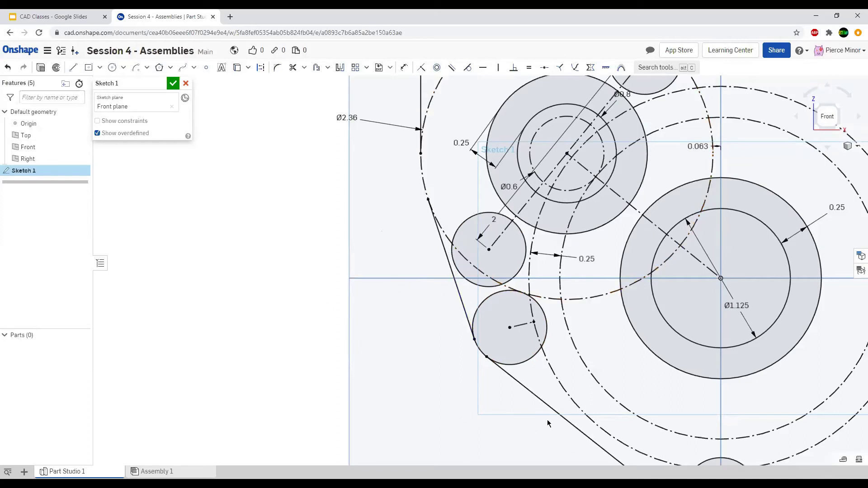
Draw a center point arc along the Ø2.36 construction circle, from the vertical outer line's lower endpoint to the slanted tangent line's upper endpoint.
scroll(547, 423, "down", 3)
scroll(592, 418, "up", 1)
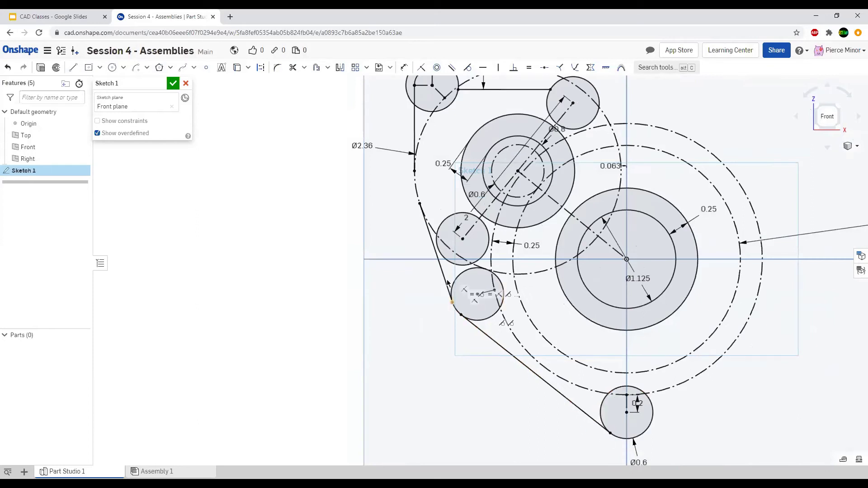
scroll(449, 273, "down", 3)
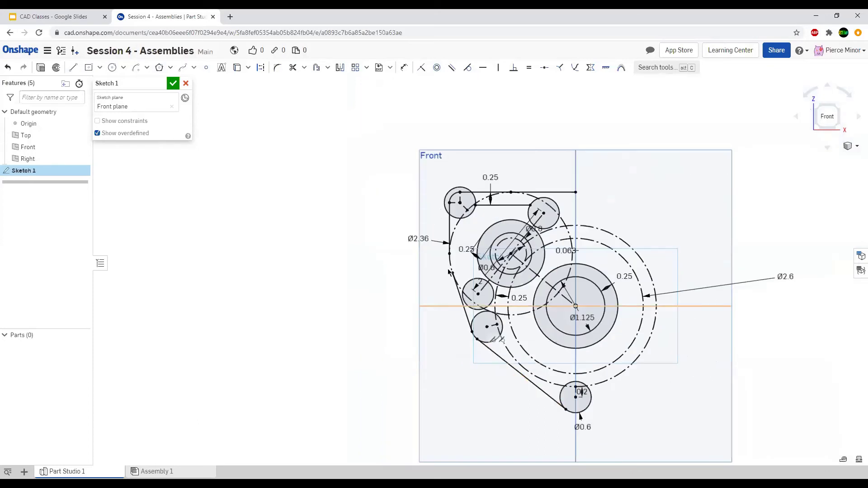
scroll(449, 274, "up", 5)
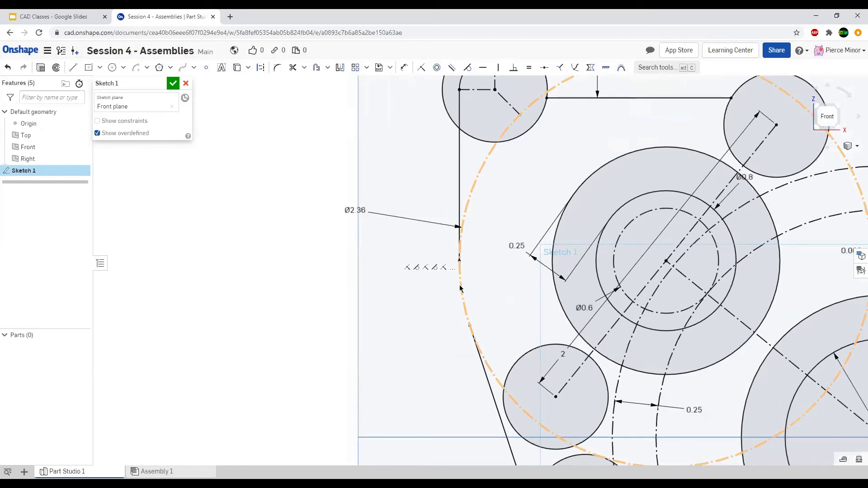
scroll(398, 301, "down", 1)
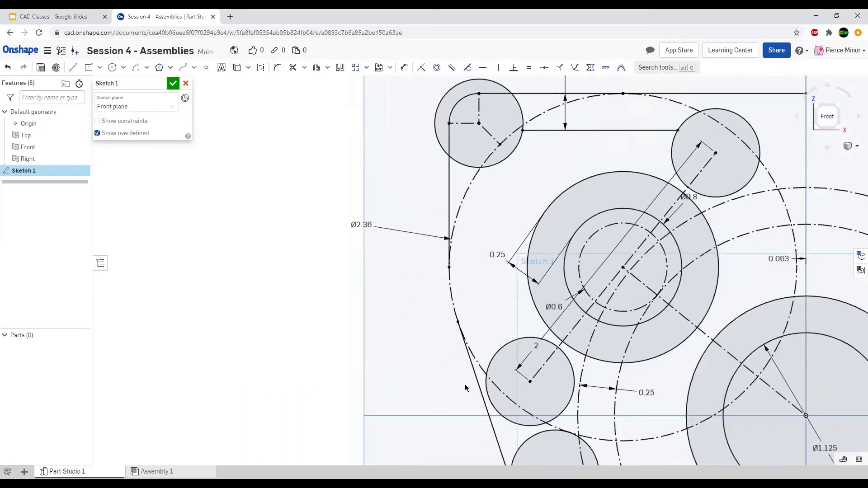
left_click(147, 71)
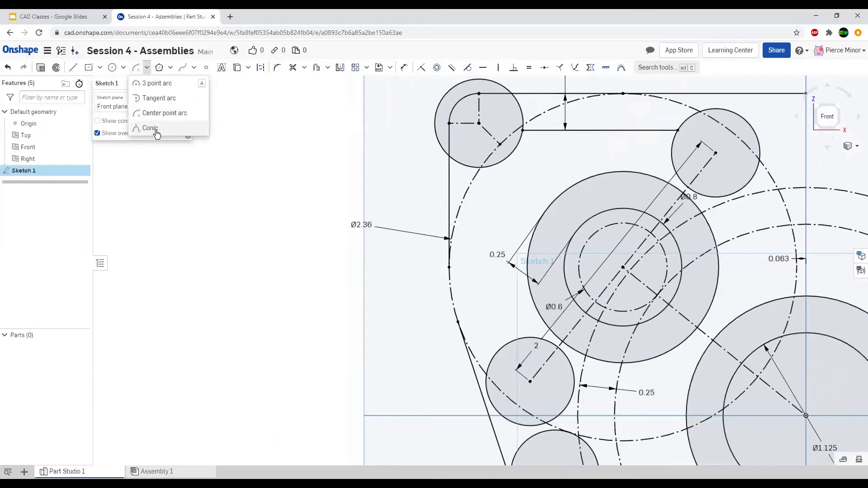
left_click(149, 72)
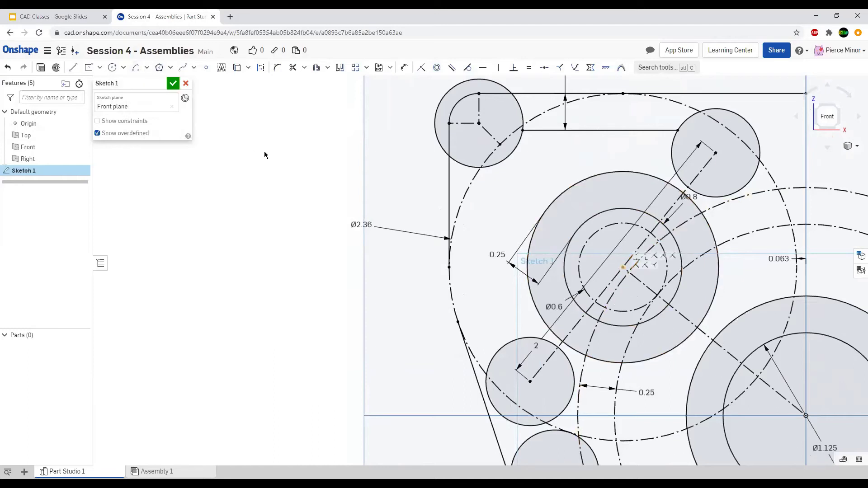
left_click(138, 69)
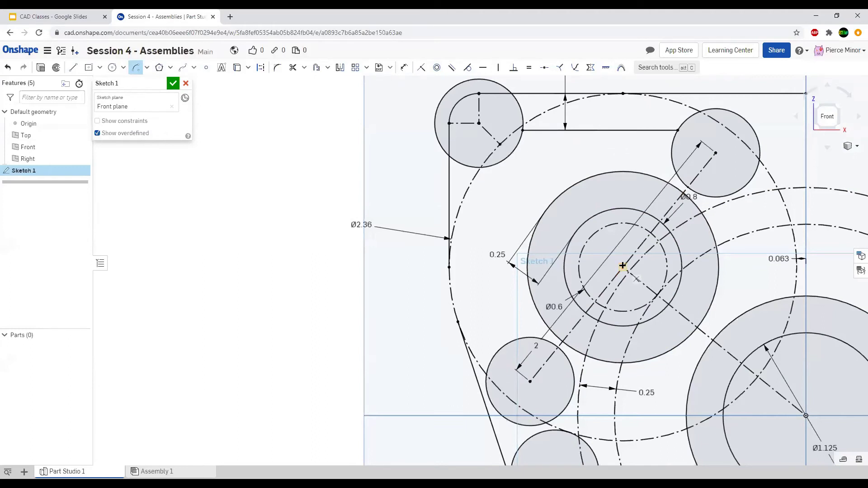
left_click(623, 266)
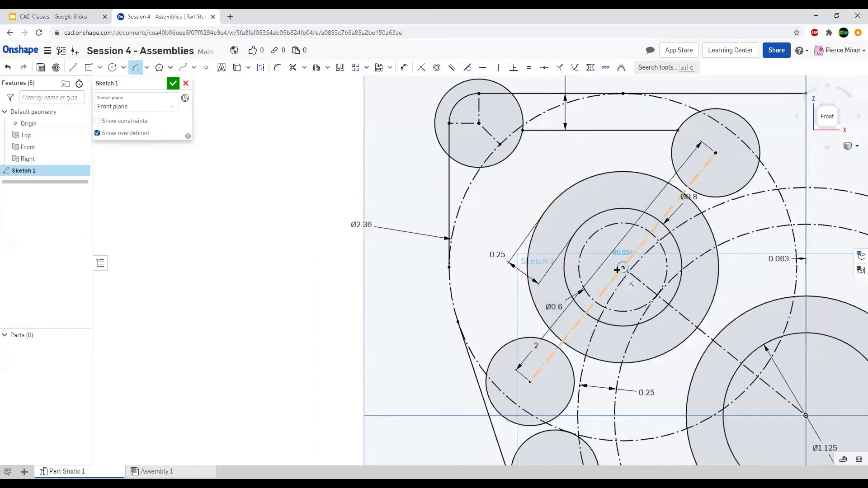
left_click(449, 267)
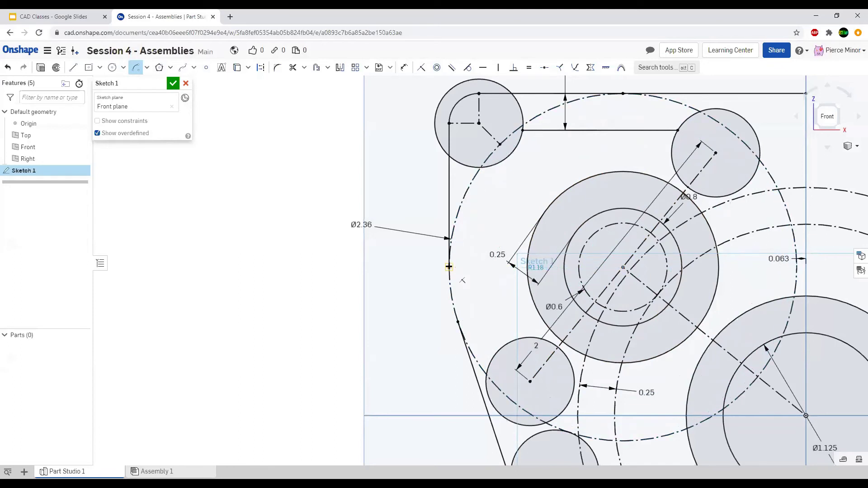
left_click(458, 321)
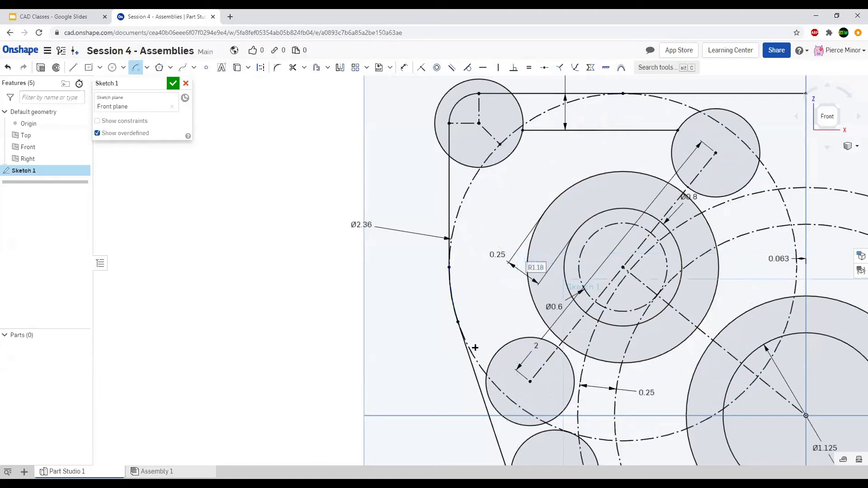
scroll(389, 186, "down", 2)
scroll(470, 181, "down", 2)
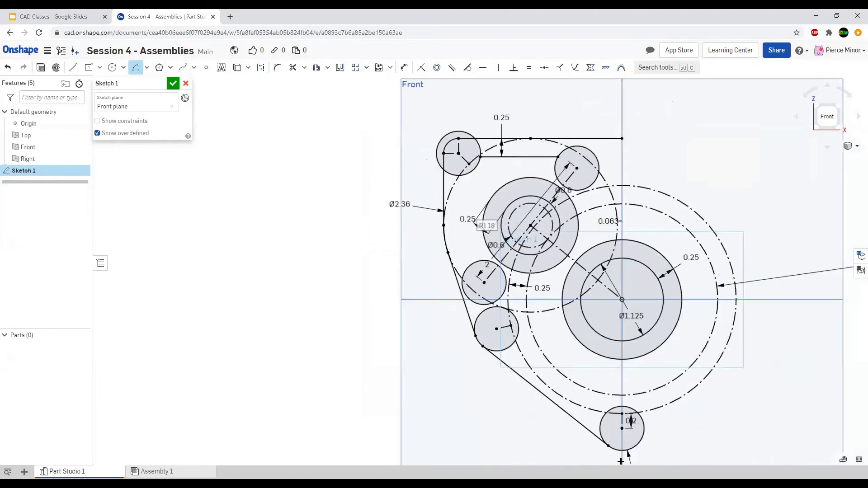
scroll(422, 233, "down", 2)
left_click(528, 192)
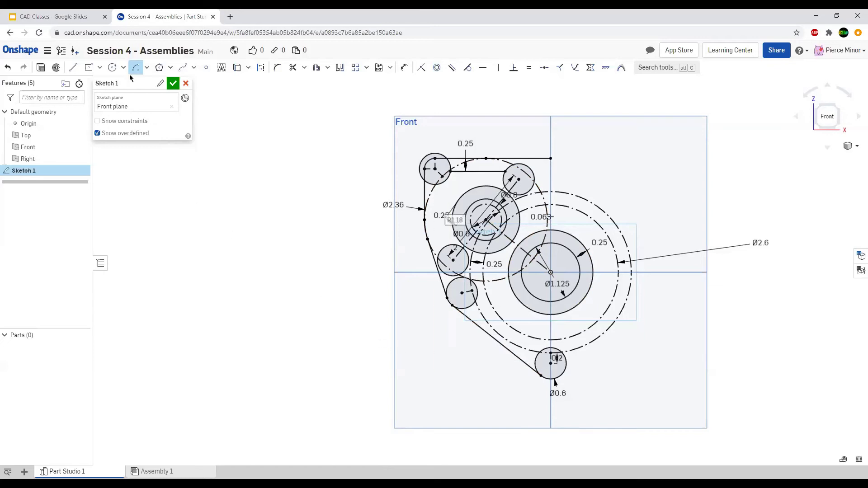
key("Escape")
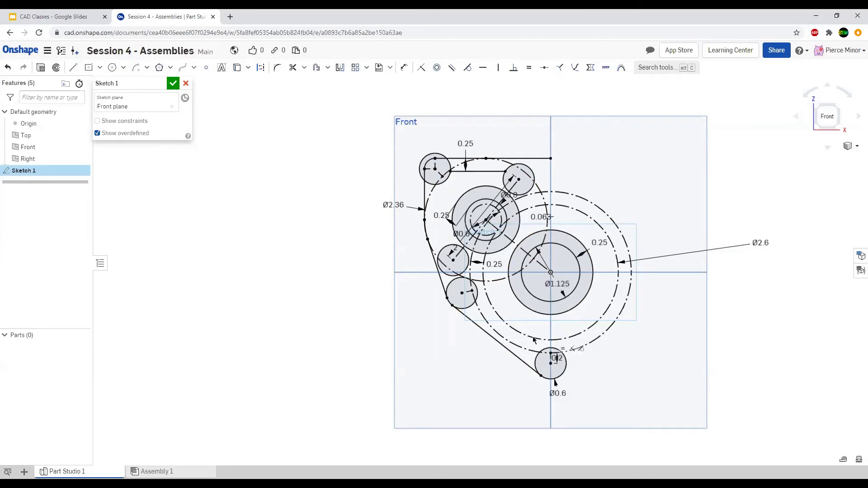
Draw a vertical inner line about 0.58 in long downward from the lower edge of the upper-left circle.
scroll(439, 202, "up", 5)
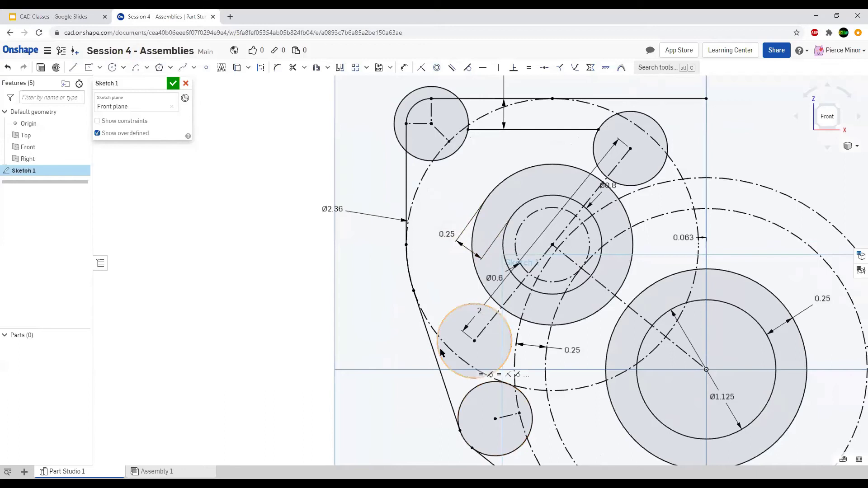
scroll(353, 226, "down", 1)
scroll(668, 207, "up", 1)
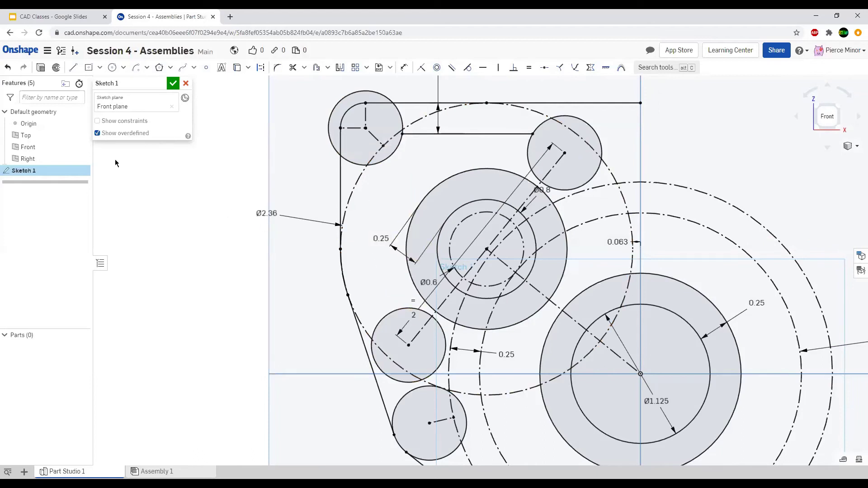
left_click(73, 67)
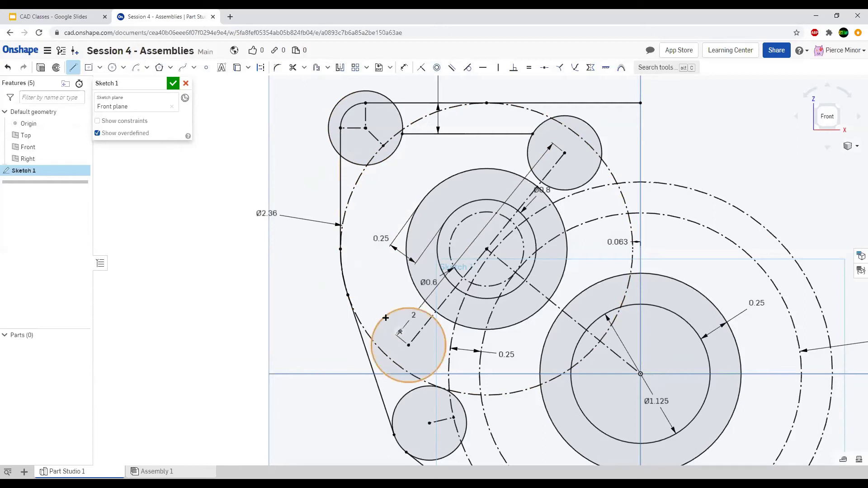
left_click(363, 165)
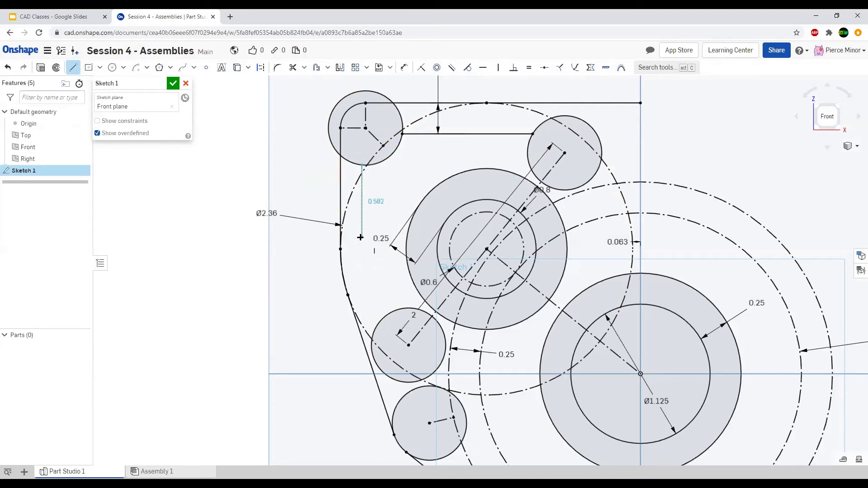
left_click(360, 237)
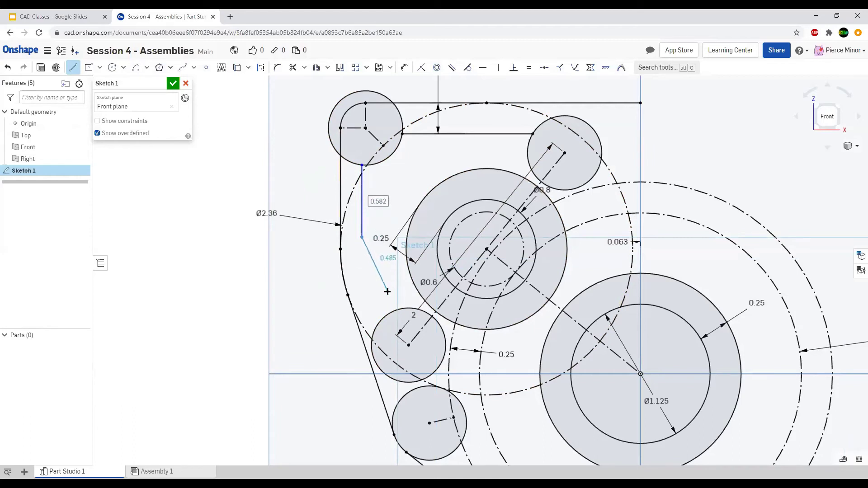
key("Escape")
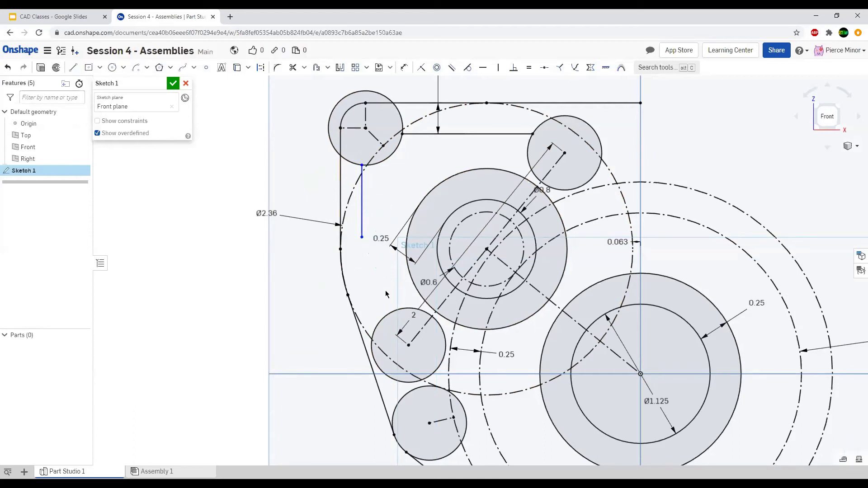
Draw a center point arc about the Ø2.36 circle's centre, running down from the vertical inner line's lower endpoint.
left_click(135, 68)
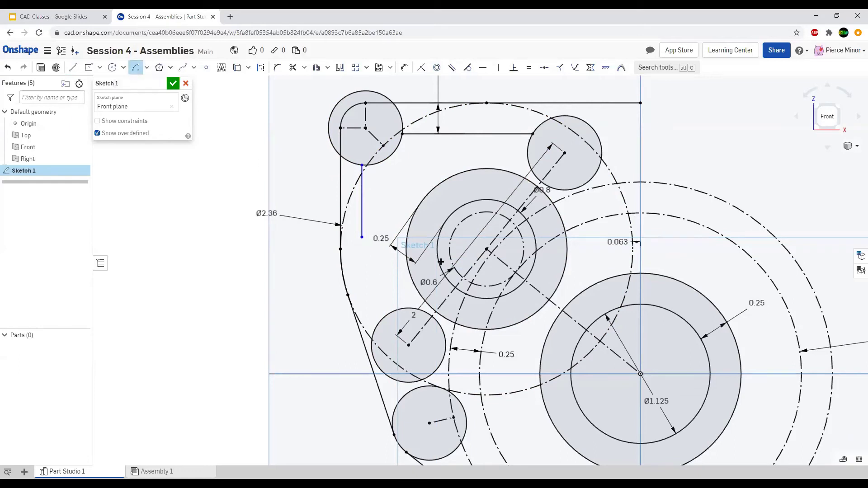
left_click(486, 250)
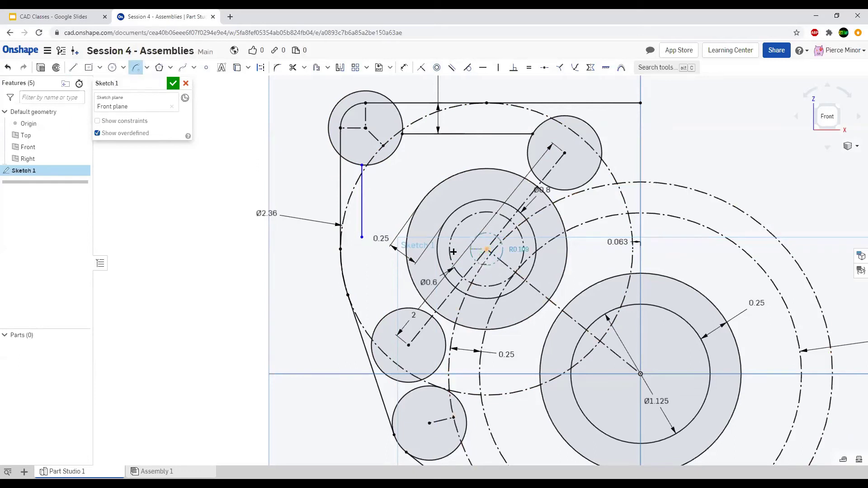
left_click(363, 238)
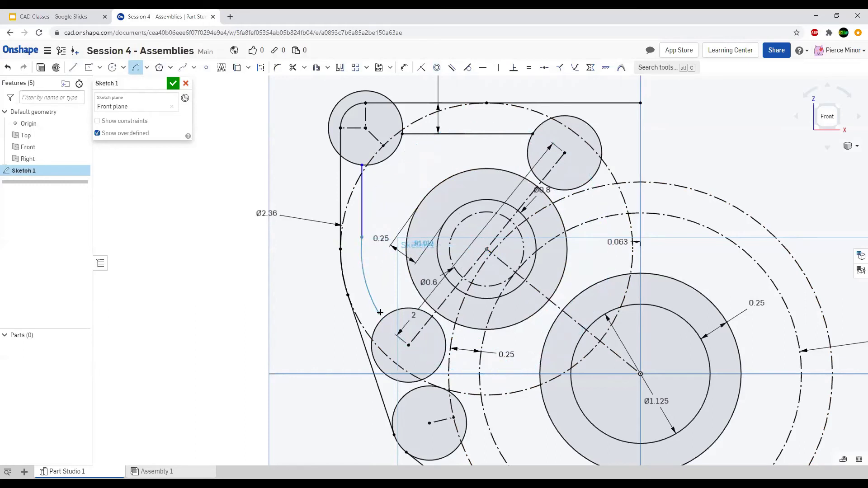
left_click(369, 293)
key("Escape")
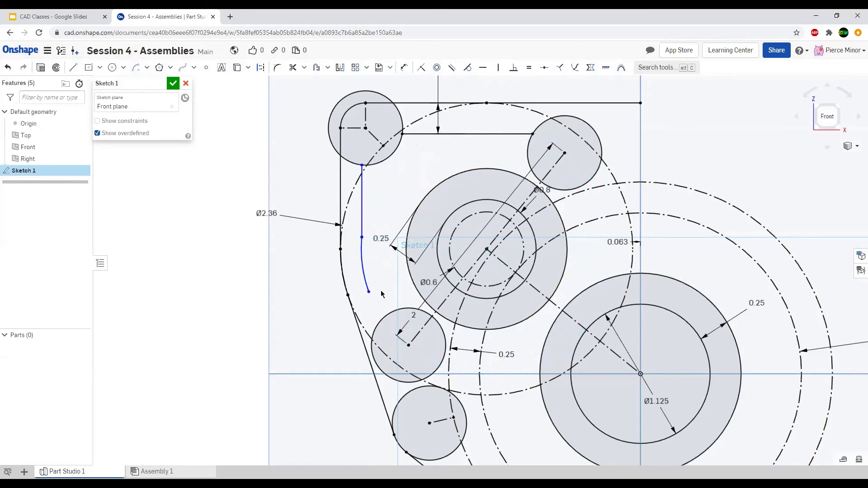
Draw a line about 0.24 in long from the inner arc's lower end to the edge of the circle directly above the lower-left circle.
key("l")
left_click(368, 293)
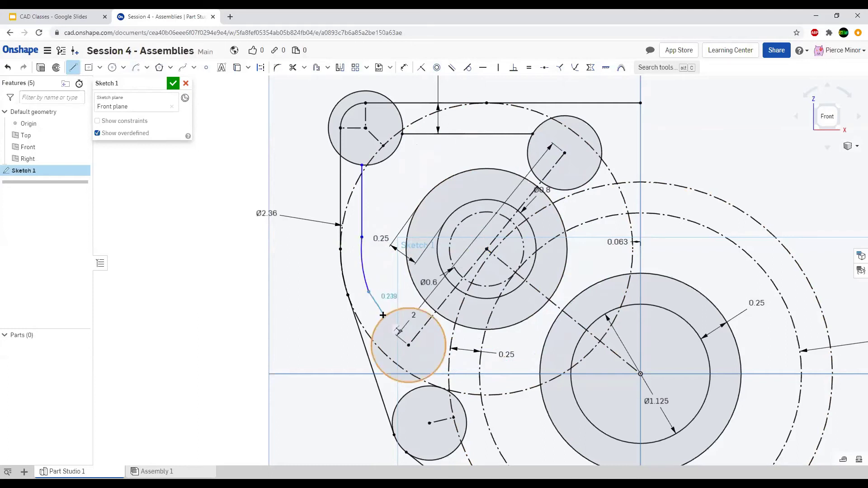
left_click(383, 316)
key("Escape")
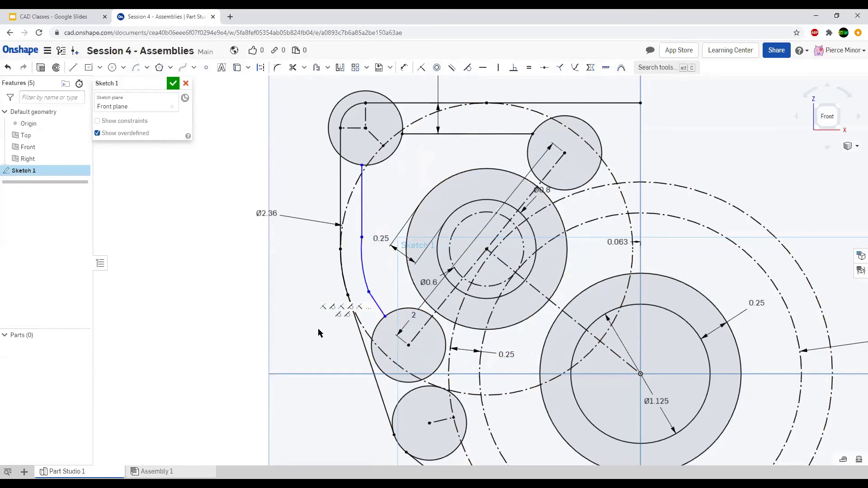
Constrain the short slanted inner line to be parallel to the slanted outer line.
scroll(348, 212, "up", 2)
scroll(371, 320, "down", 3)
left_click(348, 303)
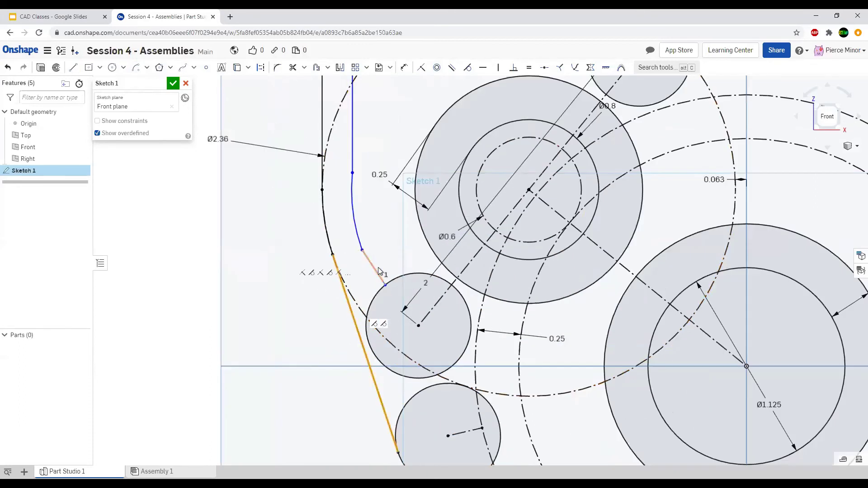
left_click(377, 276)
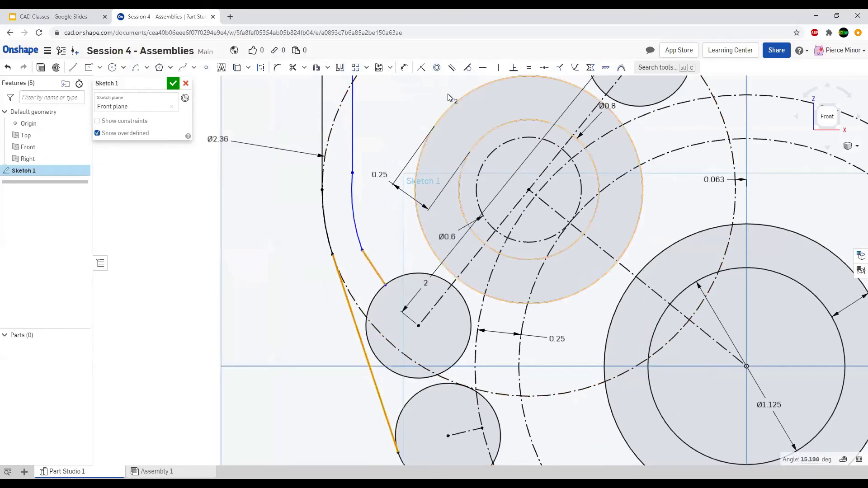
left_click(452, 68)
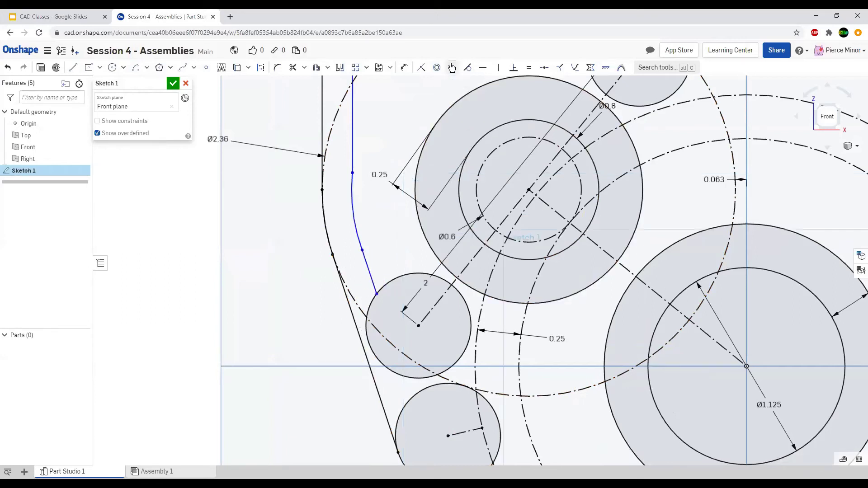
Make the inner arc tangent to both the short slanted inner line and the vertical inner line.
scroll(392, 223, "down", 2)
scroll(343, 98, "up", 2)
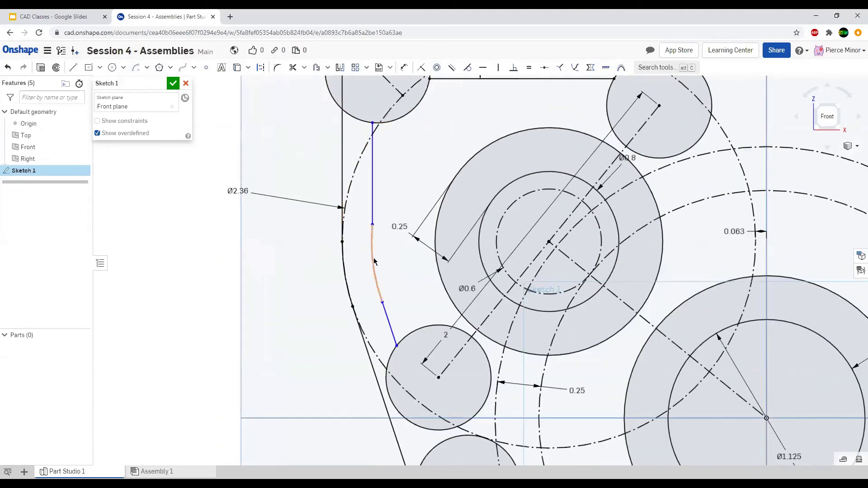
left_click(379, 290)
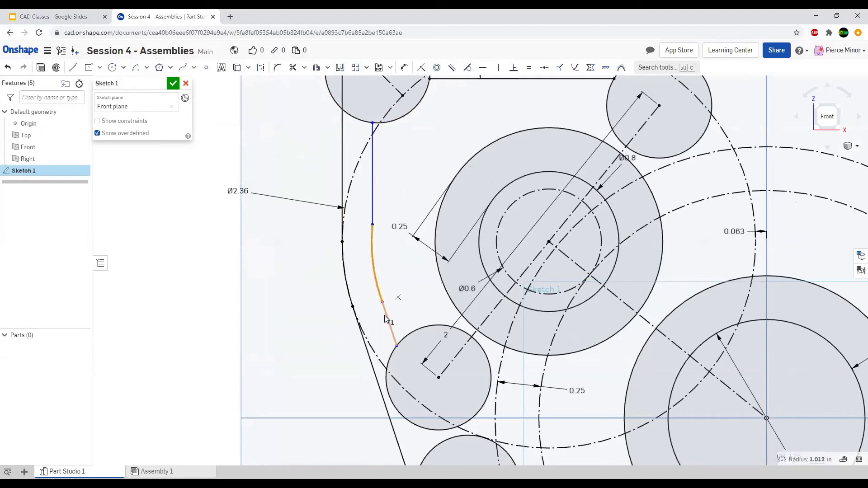
left_click(407, 259)
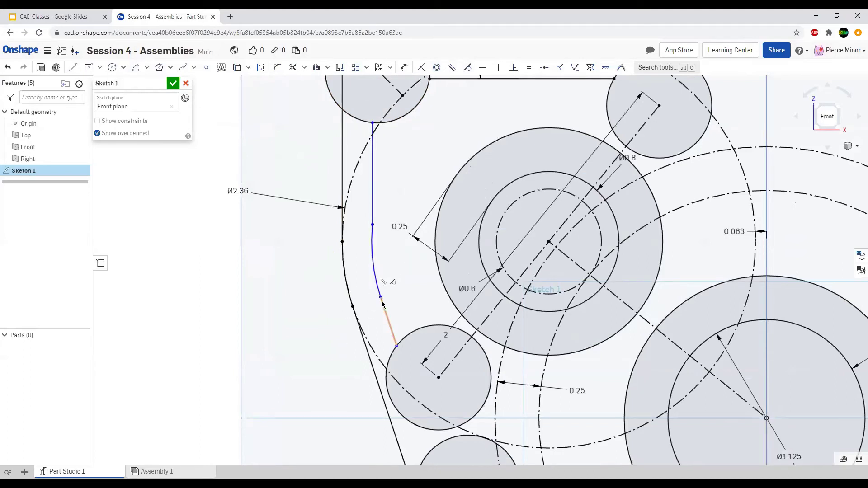
left_click(372, 199)
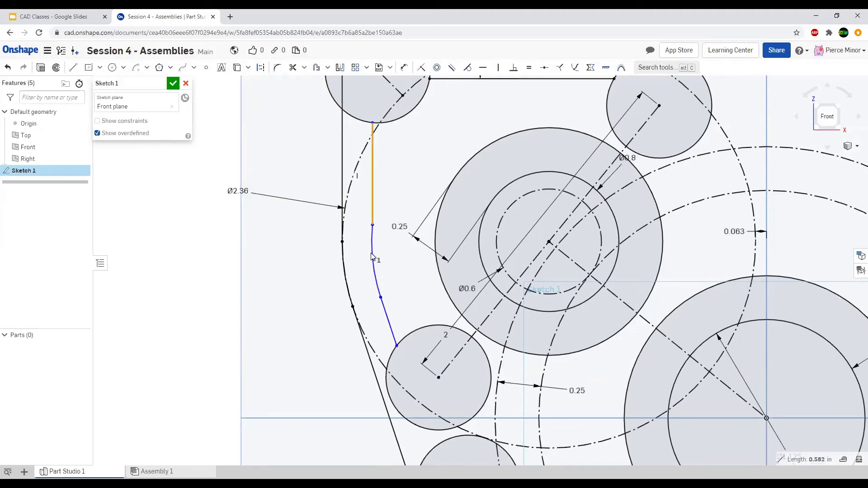
key("t")
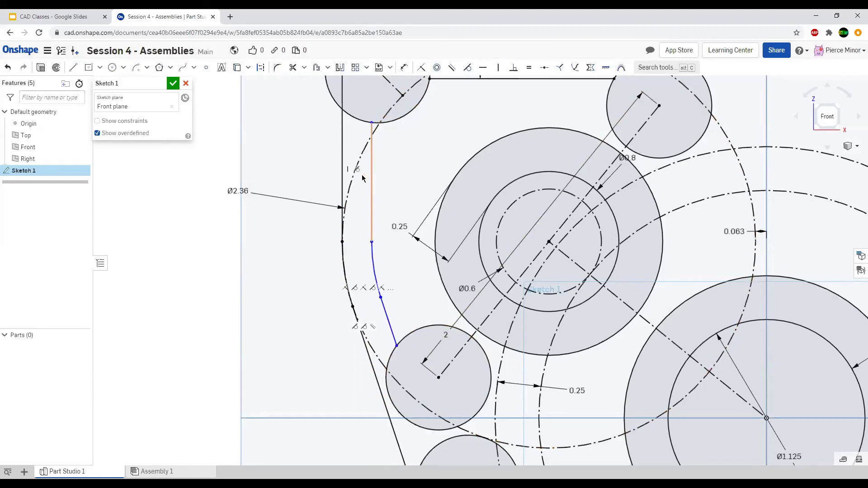
Dimension the spacing between the vertical outer line and the vertical inner line as 0.25 in.
mouse_move(371, 233)
left_mouse_down()
mouse_move(358, 229)
mouse_move(417, 226)
mouse_move(378, 229)
mouse_move(389, 236)
left_mouse_up()
key("u")
scroll(518, 174, "down", 4)
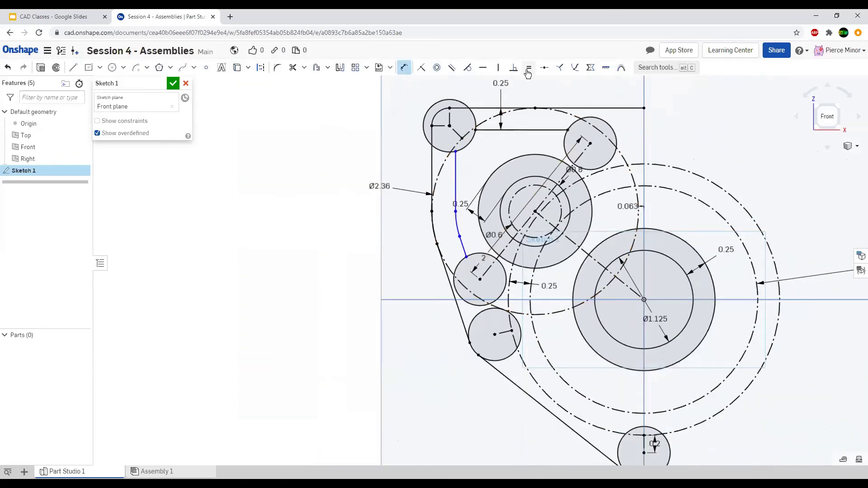
scroll(526, 86, "up", 2)
left_click(426, 222)
left_click(392, 221)
left_click(357, 215)
type("1/")
key("Return")
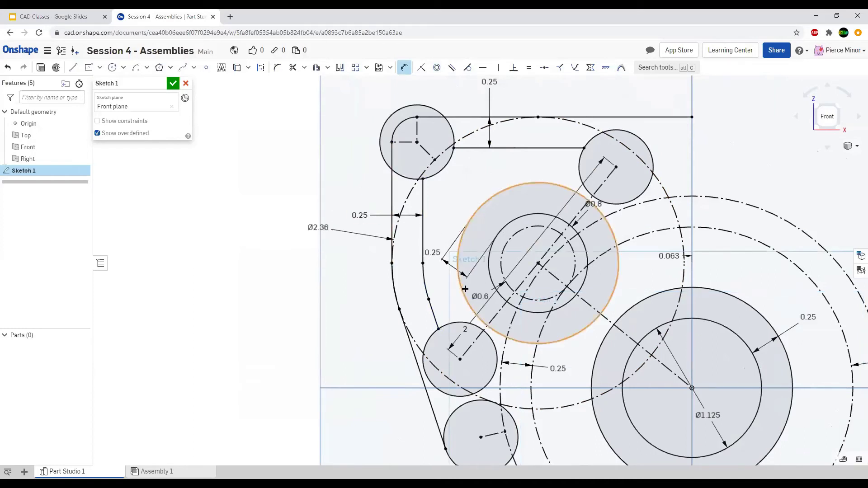
scroll(462, 328, "up", 2)
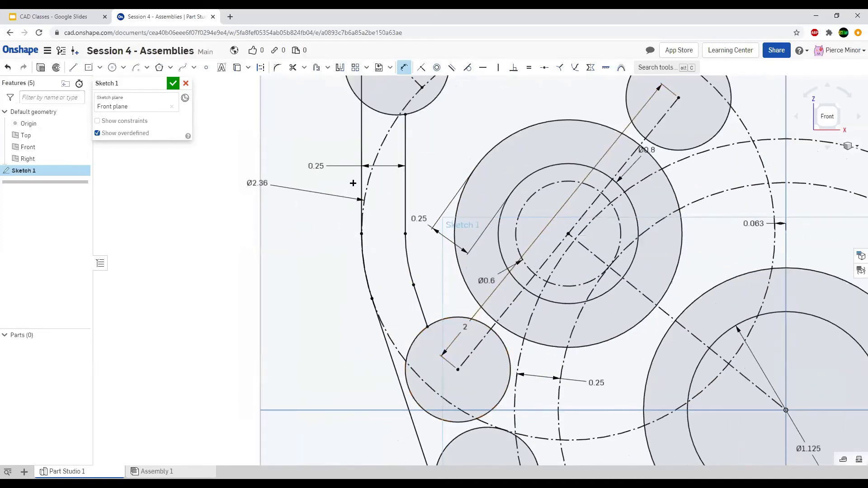
scroll(353, 183, "down", 2)
left_click(404, 67)
Examine the profile around the two lower-left circles and the long slanted outer line down to the bottom circle.
scroll(505, 314, "down", 1)
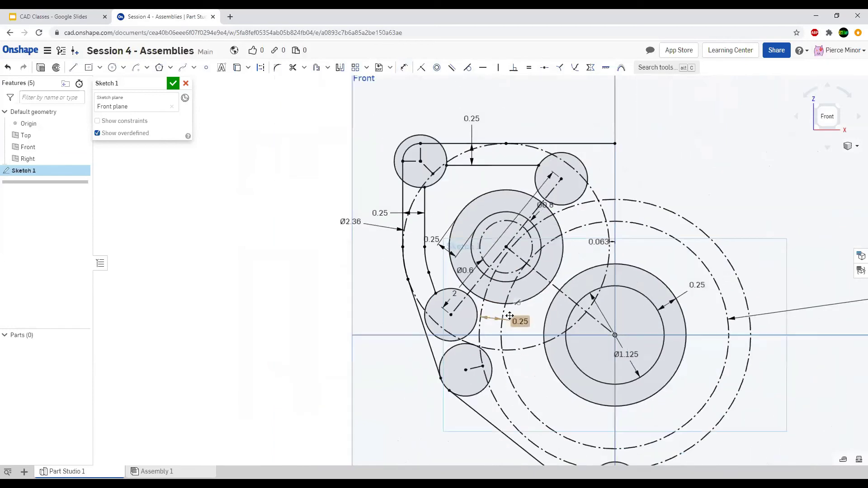
scroll(309, 319, "down", 1)
scroll(545, 441, "up", 1)
scroll(525, 413, "up", 1)
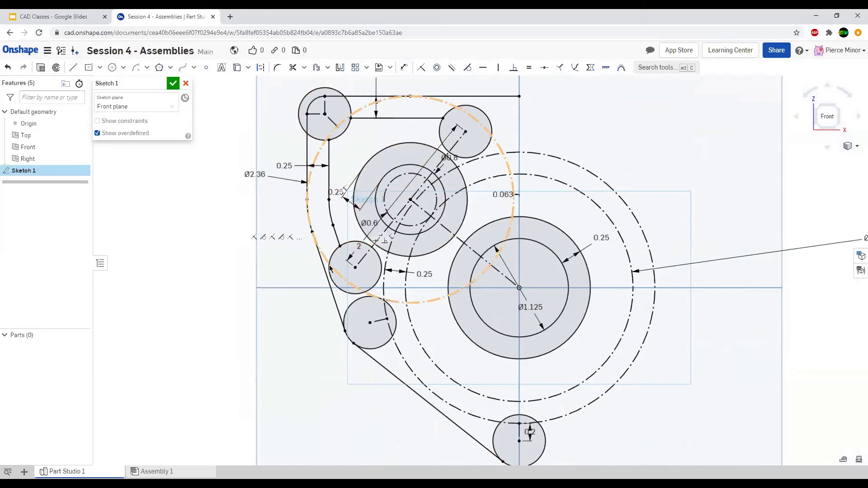
scroll(362, 307, "down", 1)
scroll(372, 339, "up", 1)
scroll(368, 334, "up", 2)
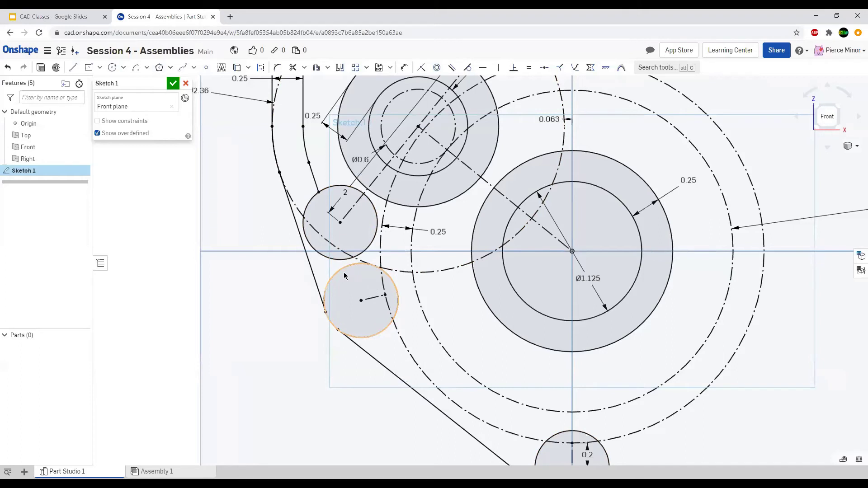
scroll(344, 272, "down", 1)
scroll(352, 276, "down", 1)
Draw a slanted inner line about 1.6 in long from the lower-left circle's edge to the bottom circle's edge.
scroll(412, 420, "up", 3)
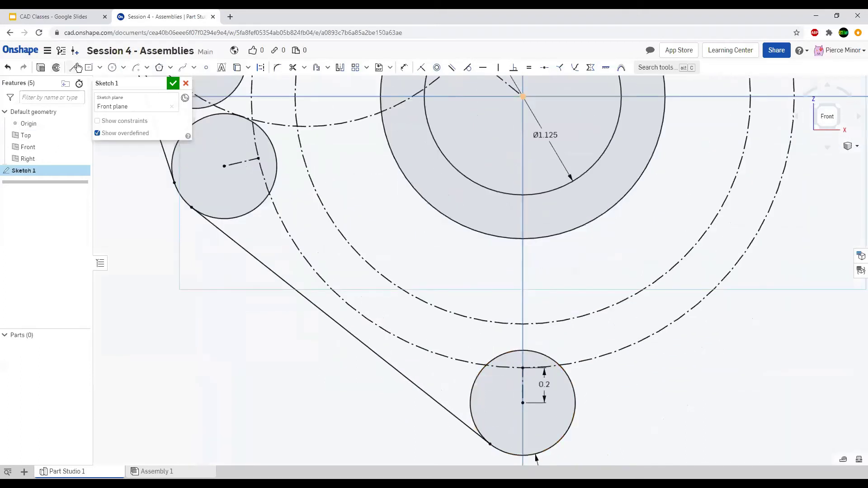
left_click(75, 67)
left_click(253, 210)
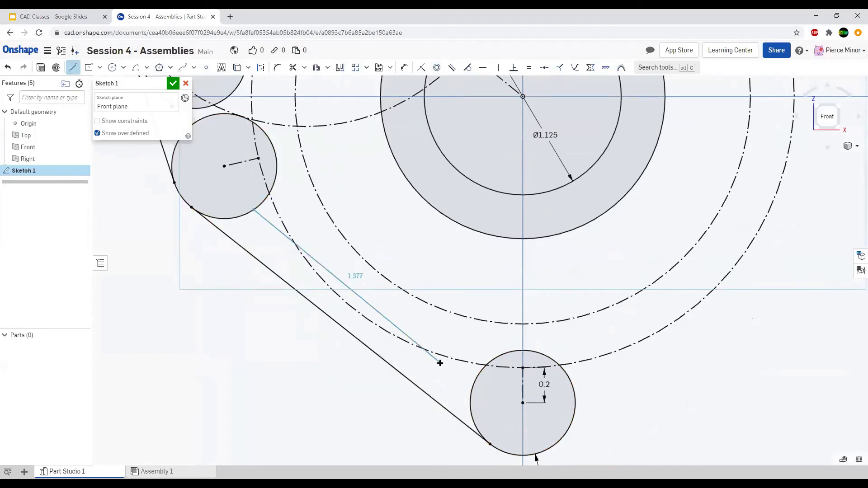
left_click(476, 383)
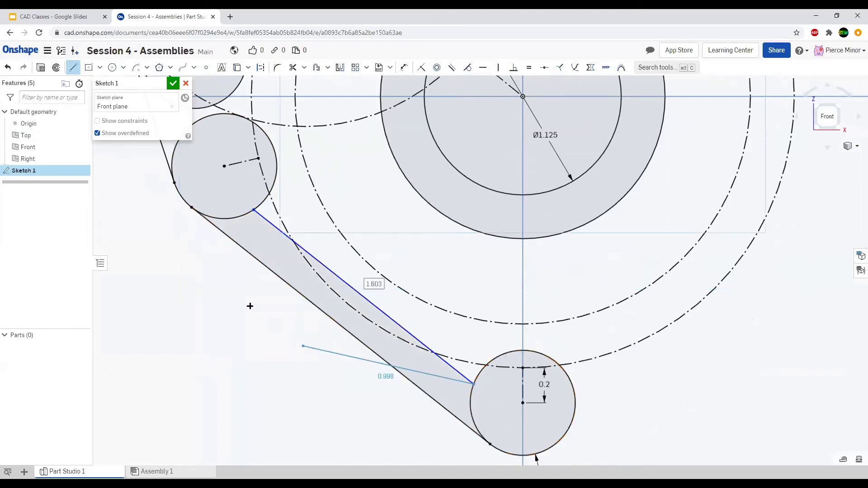
key("d")
left_click(267, 221)
left_click(216, 280)
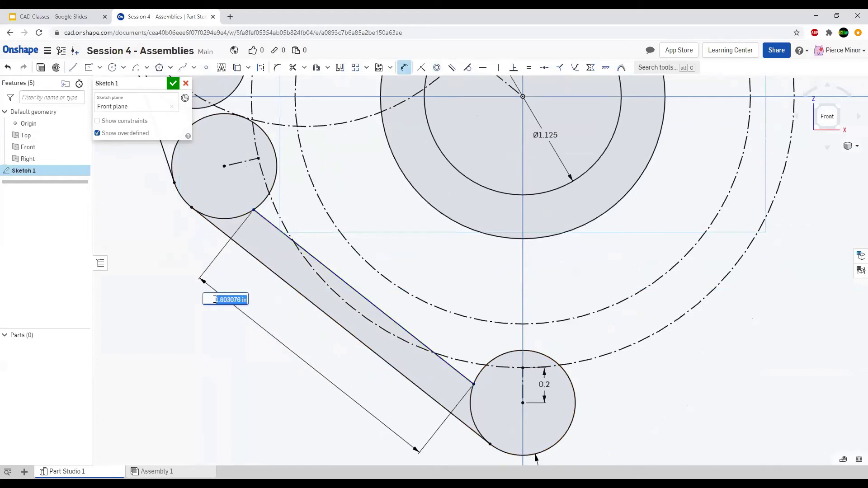
left_click(186, 392)
left_click(231, 299)
key("Delete")
key("Escape")
left_click(325, 267)
left_click(289, 285)
left_click(271, 332)
Dimension the spacing between the long slanted outer line and its inner line as 1/4 in.
key("d")
left_click(336, 286)
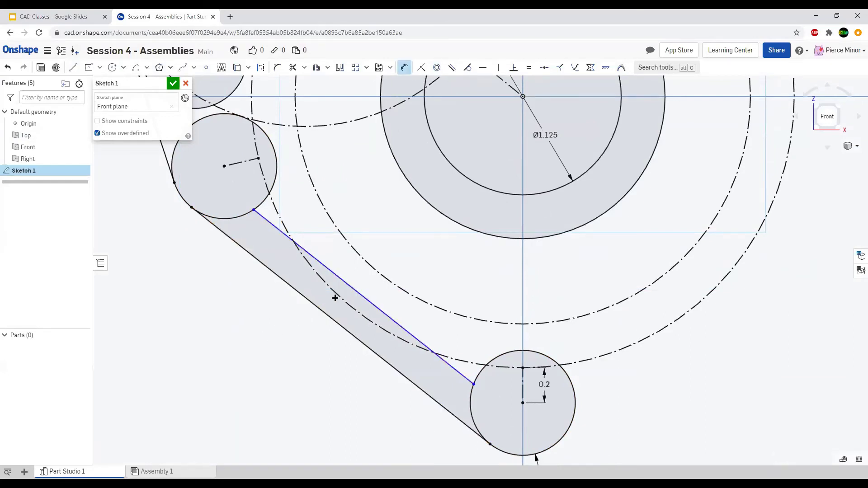
left_click(317, 307)
left_click(306, 325)
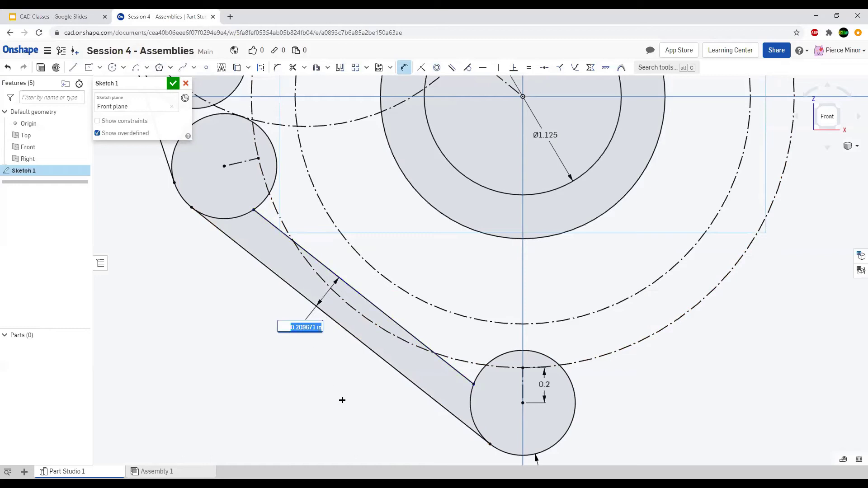
type("1/4")
key("Return")
Examine the whole sketch, from the upper circles and inner profile to the large ring and bottom circle.
scroll(291, 402, "down", 8)
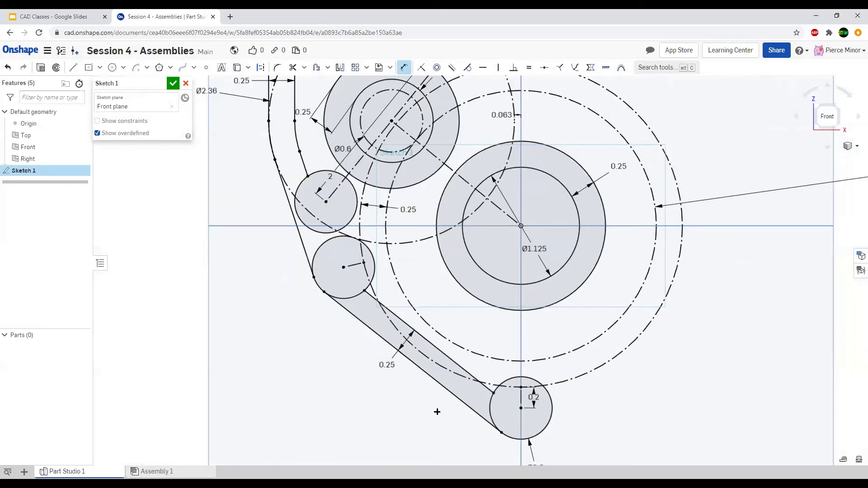
scroll(357, 296, "up", 3)
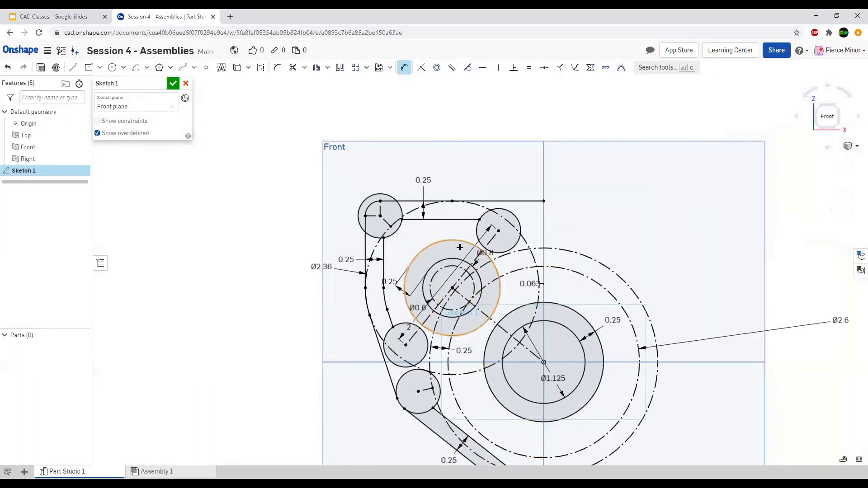
scroll(511, 290, "down", 1)
scroll(581, 277, "up", 1)
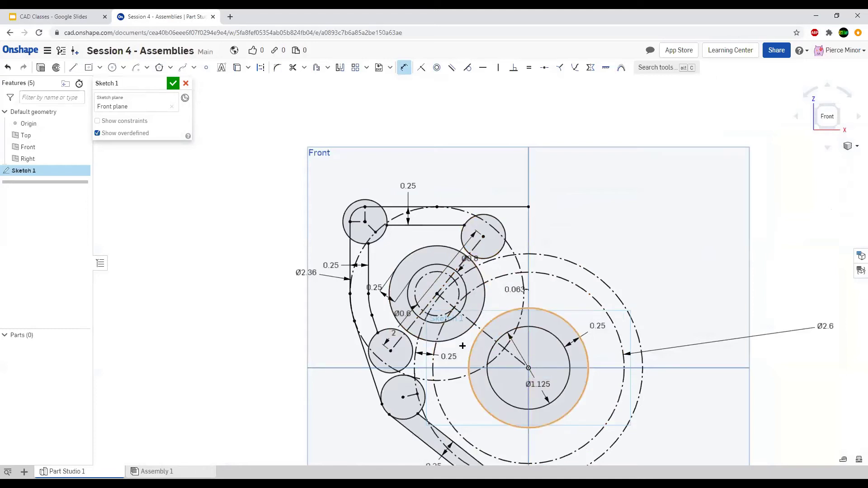
scroll(396, 265, "up", 2)
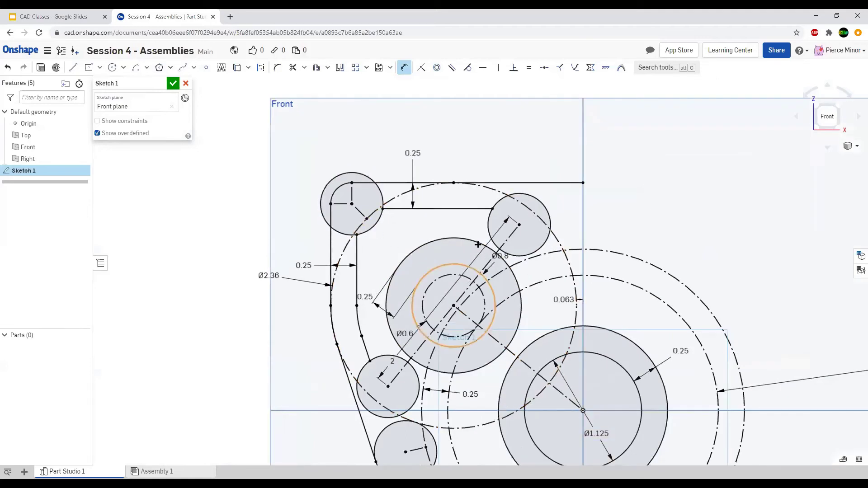
scroll(485, 244, "down", 1)
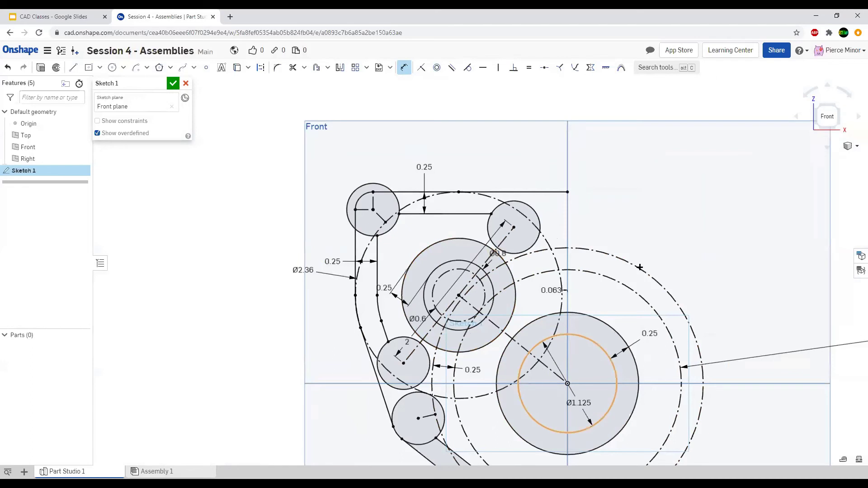
scroll(640, 267, "up", 3)
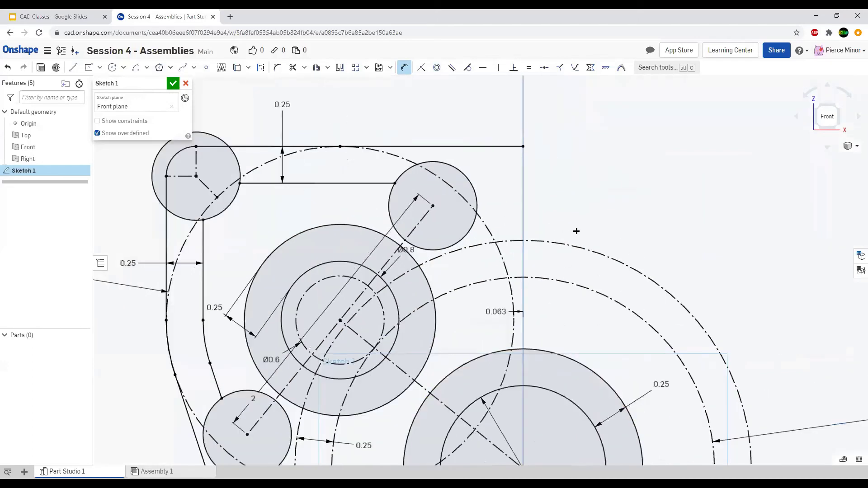
scroll(576, 231, "down", 6)
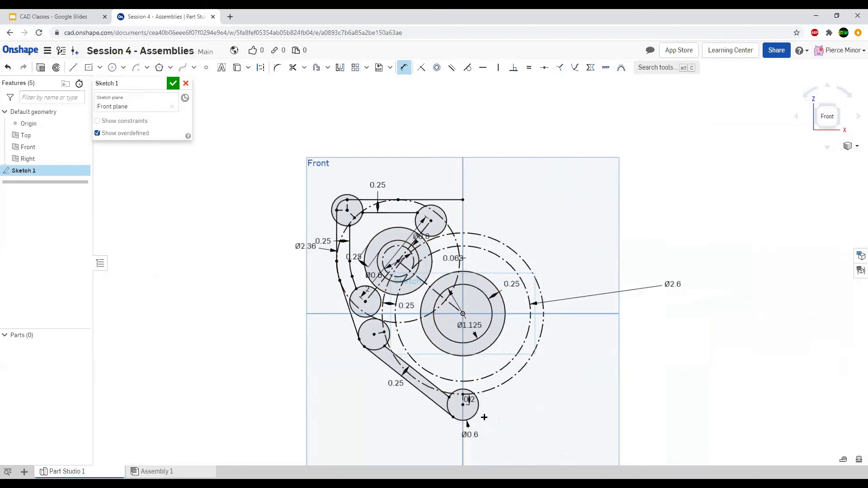
Draw a vertical line about 0.66 in long from the large ring's lower edge to the bottom circle, just left of its centre.
scroll(485, 417, "up", 6)
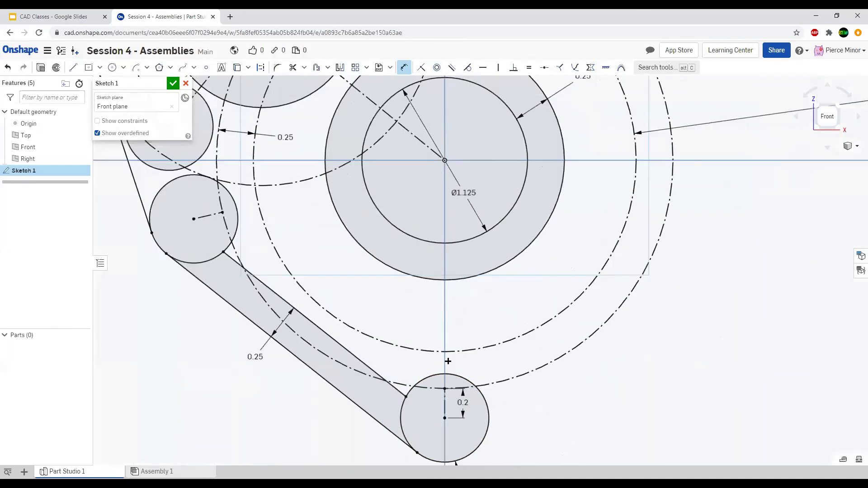
left_click(73, 67)
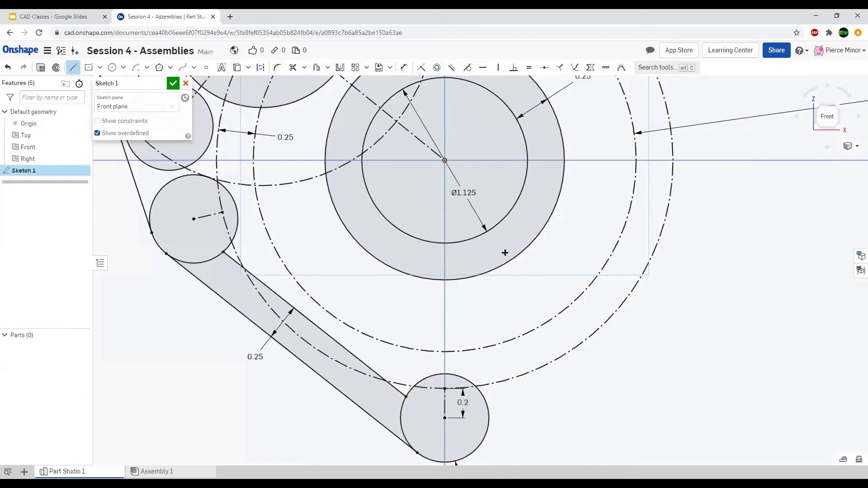
left_click(429, 279)
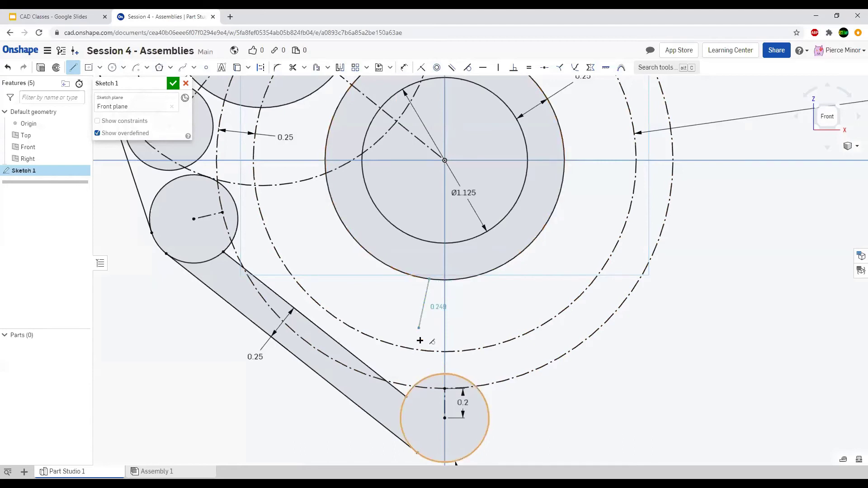
left_click(431, 377)
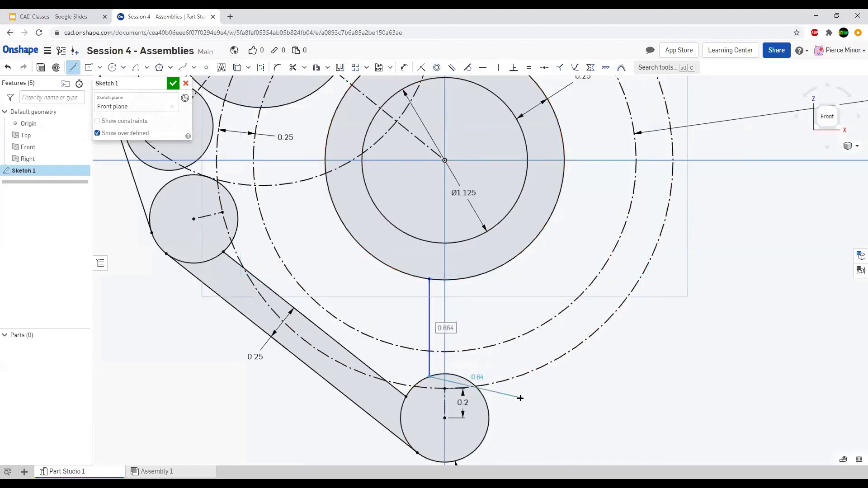
key("Escape")
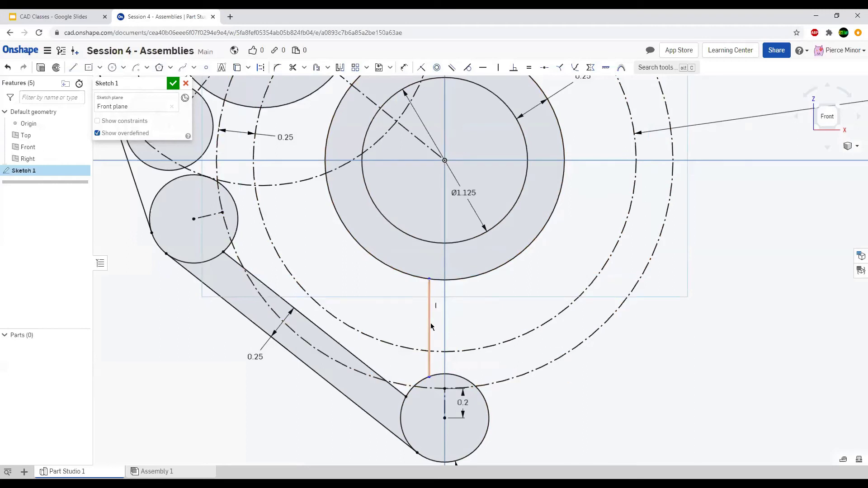
Dimension the vertical line between the large ring and the bottom circle 0.125 in from the vertical centre axis.
key("d")
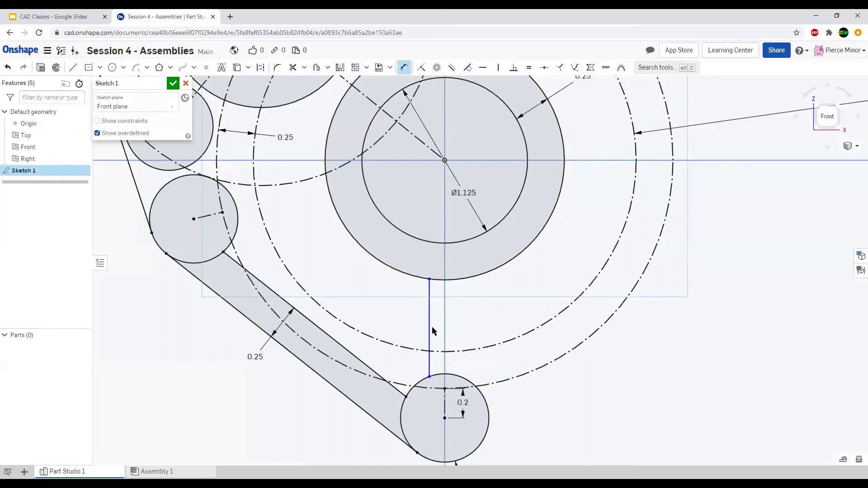
left_click(430, 326)
left_click(444, 324)
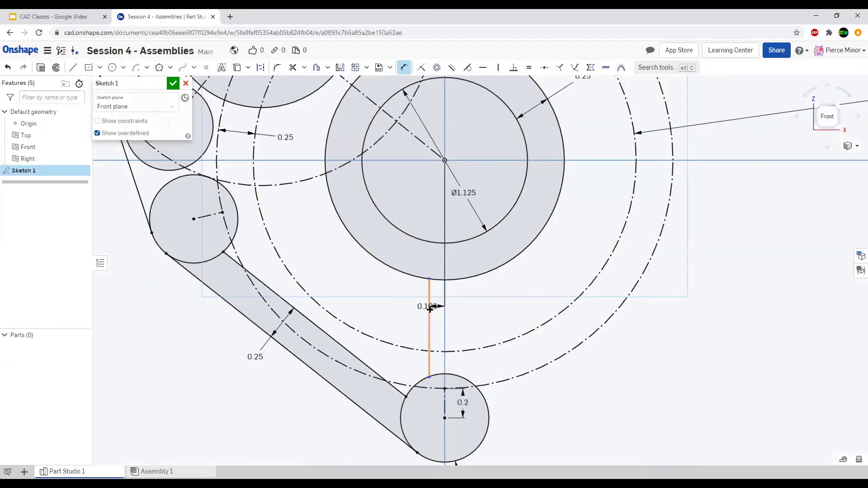
left_click(476, 316)
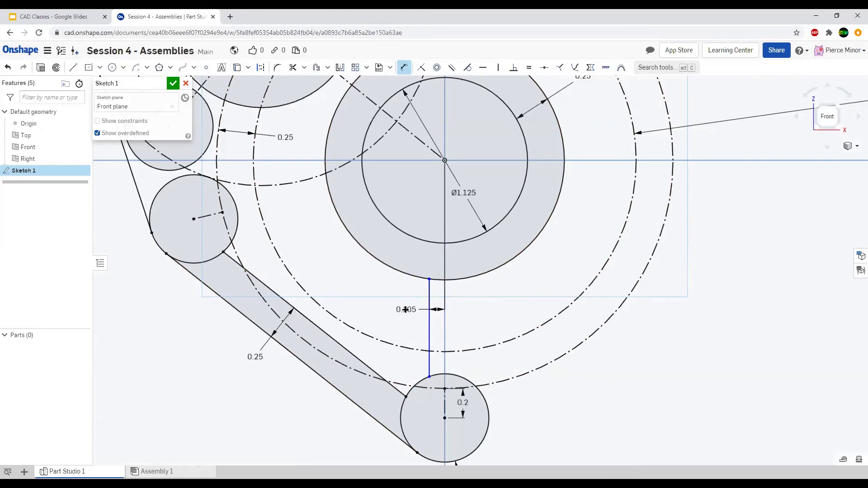
double_click(405, 309)
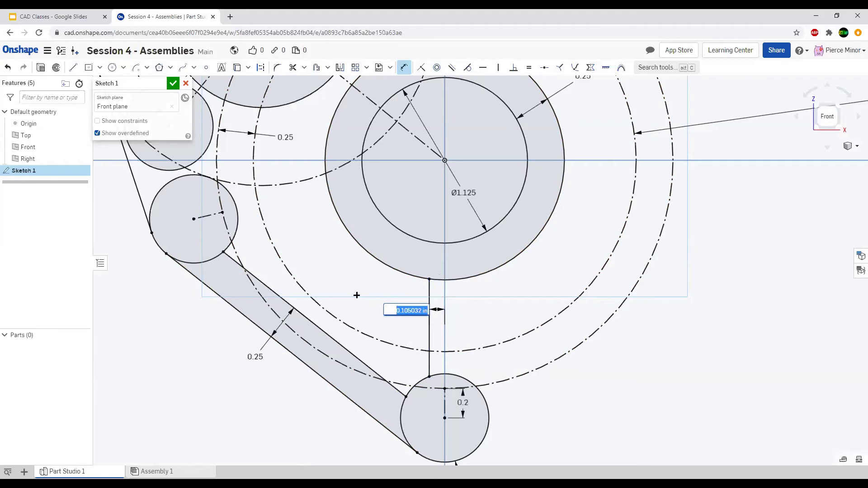
type("1/")
key("Return")
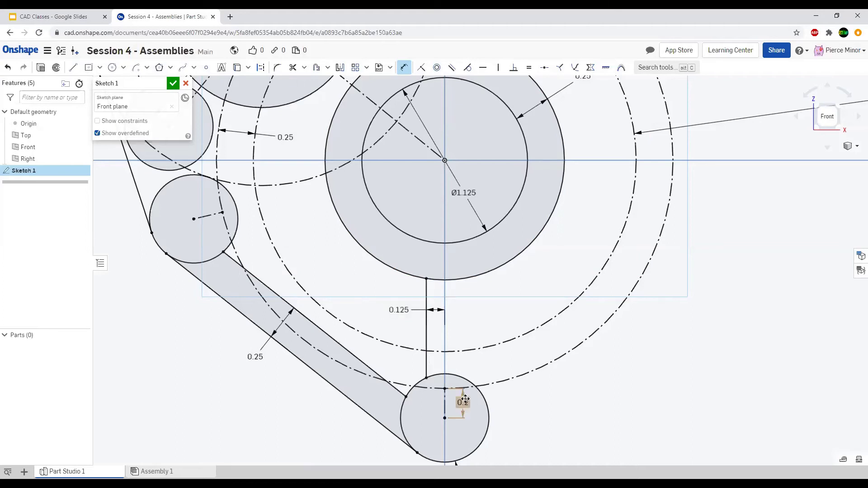
Draw a 1.55 in construction line from the large ring's centre to the inner end of the lower-left circle's short construction line.
scroll(452, 409, "down", 2)
scroll(243, 218, "up", 1)
scroll(243, 218, "up", 1)
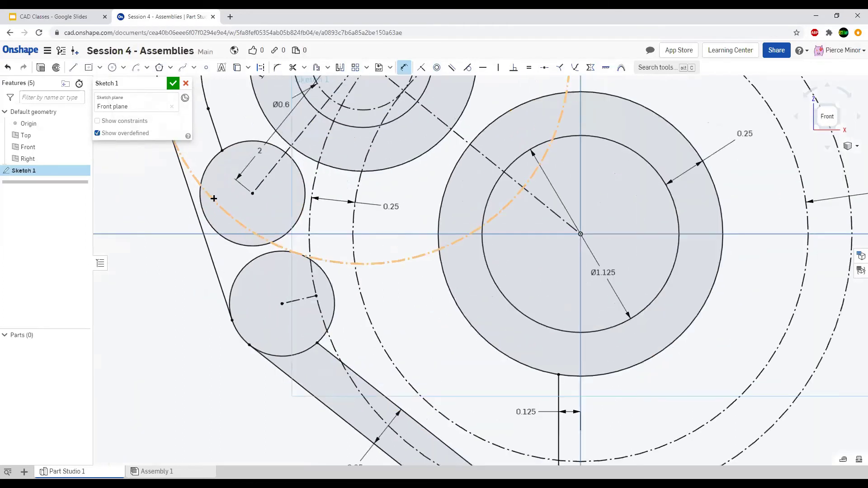
scroll(317, 217, "down", 2)
scroll(315, 222, "up", 2)
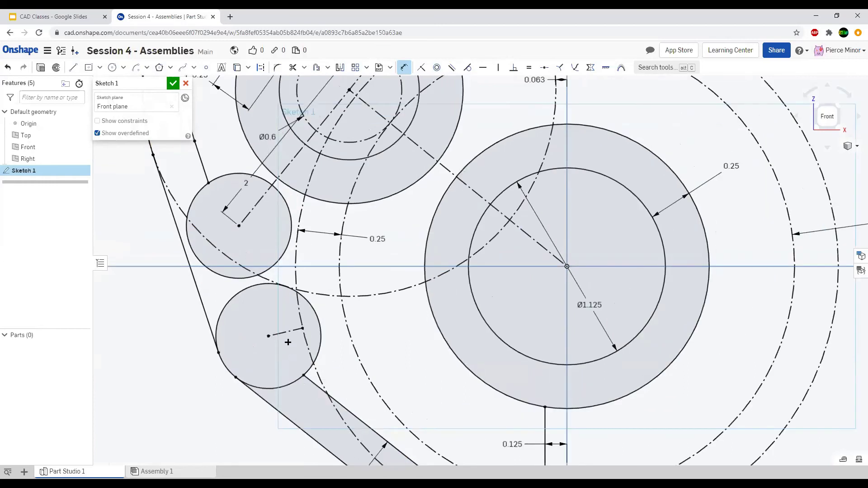
left_click(73, 67)
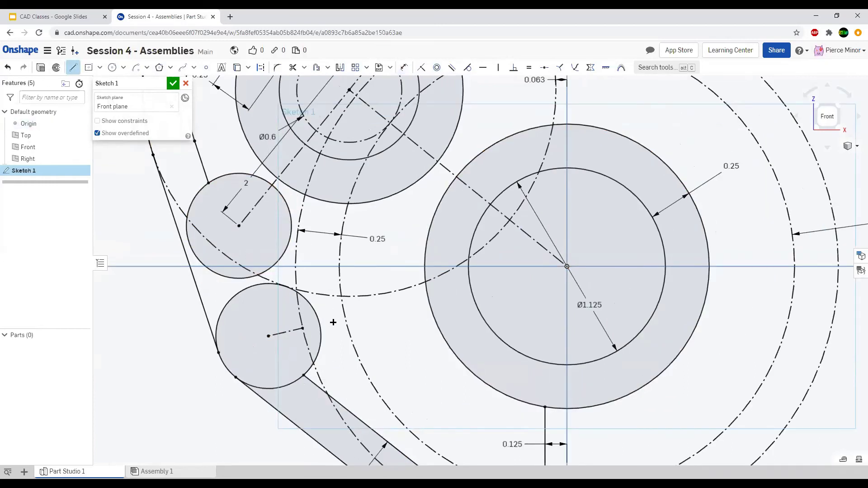
scroll(586, 275, "down", 3)
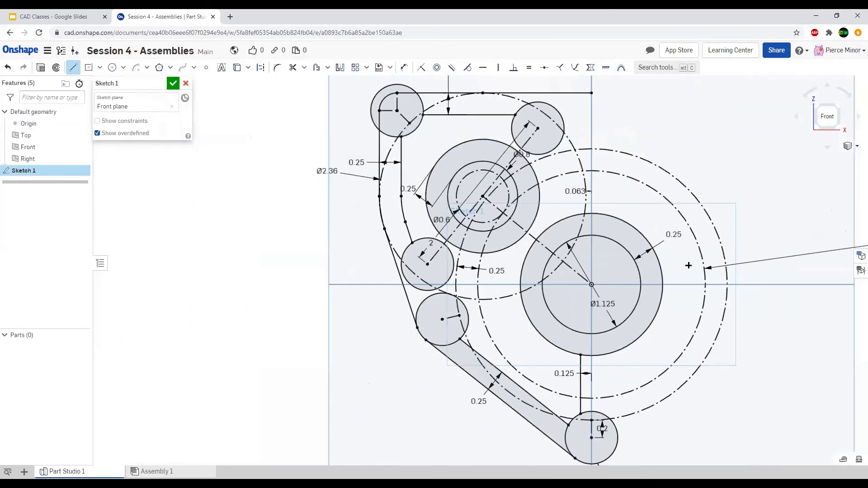
scroll(647, 339, "up", 3)
scroll(645, 340, "down", 2)
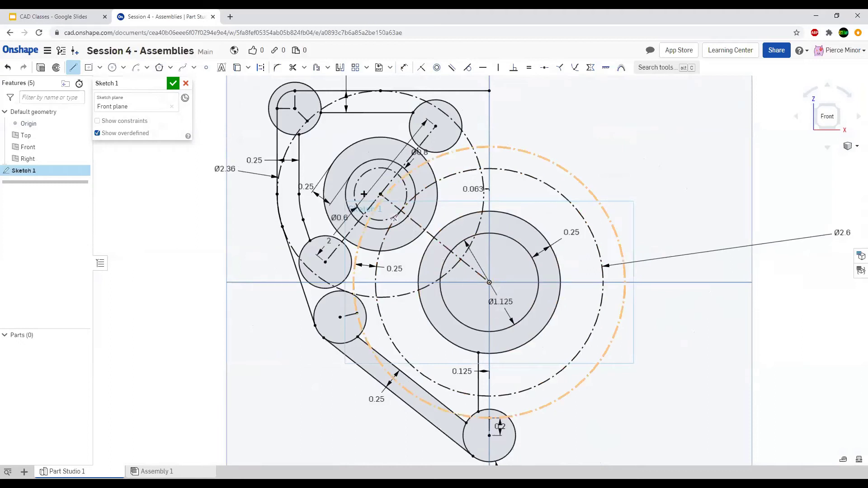
key("d")
left_click(489, 283)
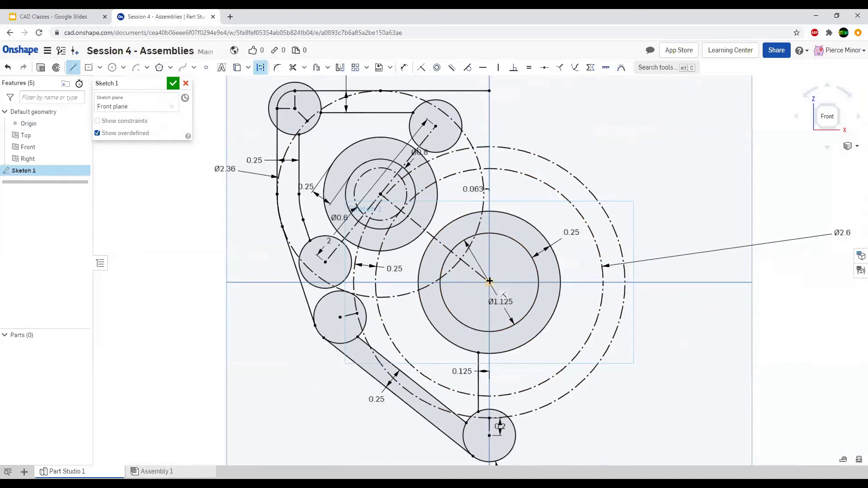
left_click(357, 314)
Draw vertical construction lines from the large ring's centre, one 1.55 in down to the bottom circle and one up to the top edge's endpoint.
scroll(390, 244, "down", 1)
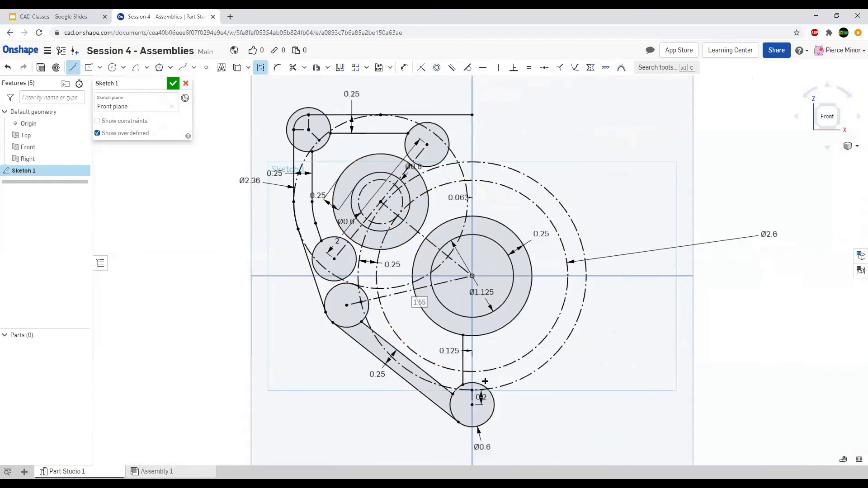
scroll(504, 398, "up", 1)
left_click(467, 254)
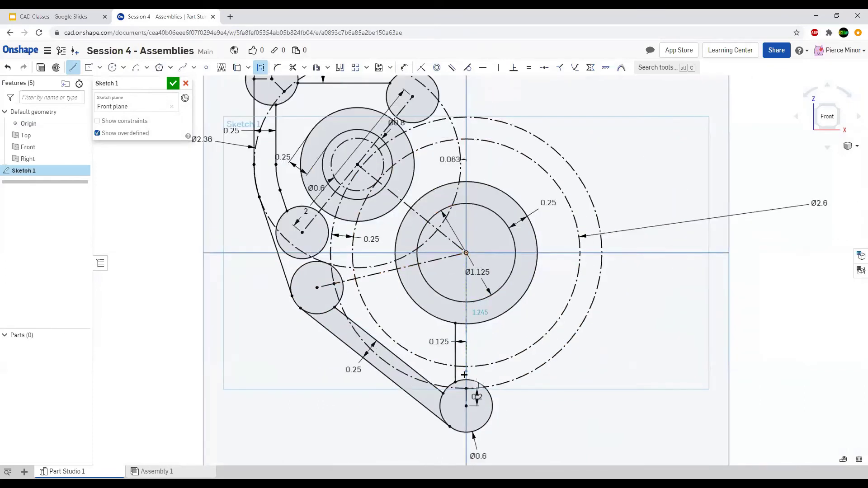
scroll(465, 344, "down", 3)
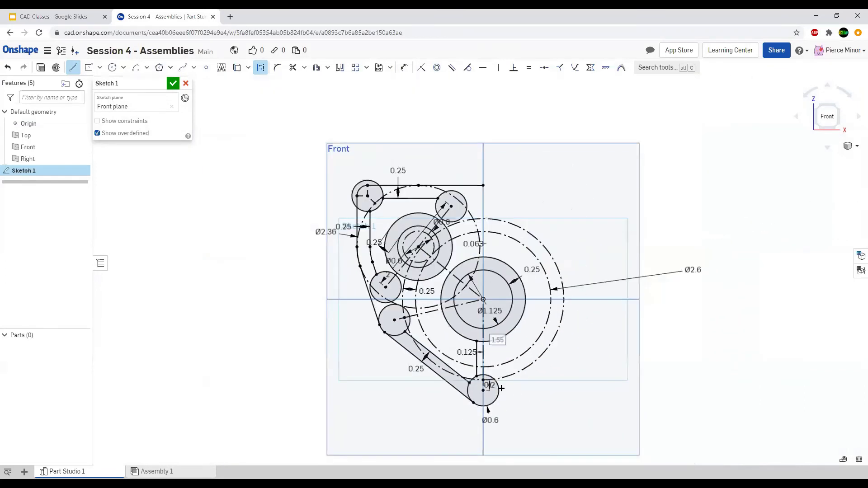
scroll(466, 292, "up", 2)
scroll(465, 263, "up", 1)
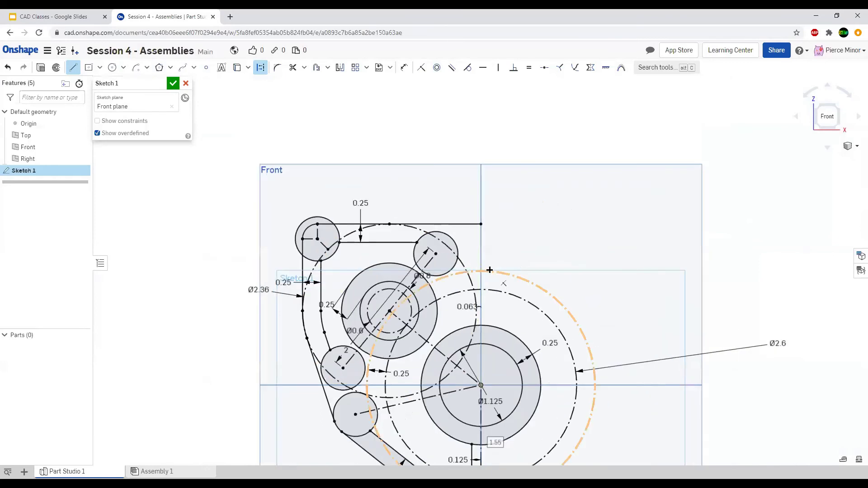
left_click(481, 385)
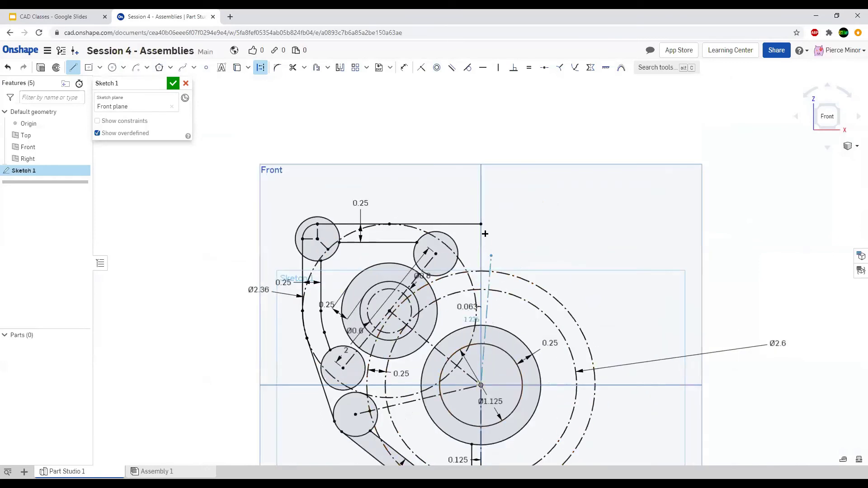
left_click(481, 224)
key("Escape")
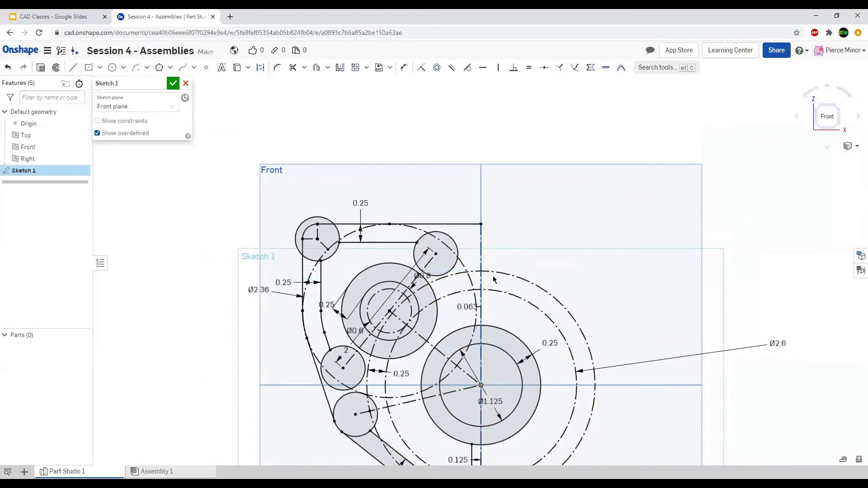
Draw a horizontal line about 0.2 in long from the upper-right small circle's edge, continued by a vertical line about 1.1 in down to the large ring.
scroll(487, 233, "up", 2)
scroll(486, 232, "up", 3)
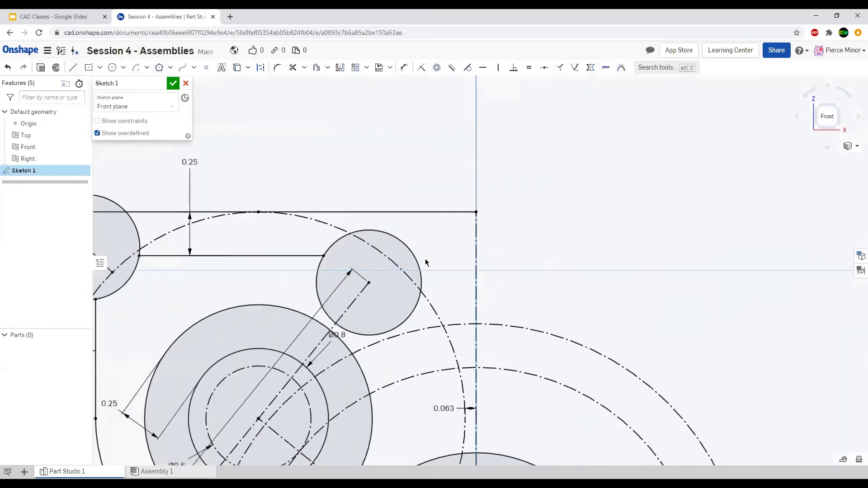
scroll(442, 271, "down", 2)
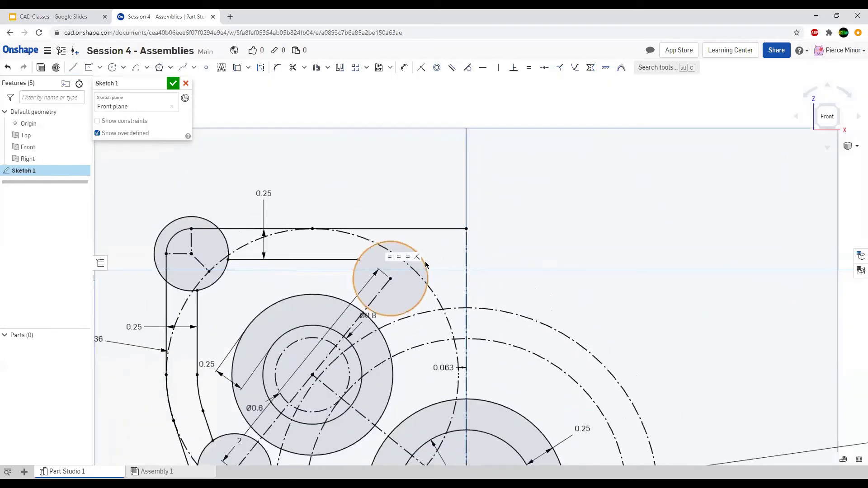
left_click(76, 68)
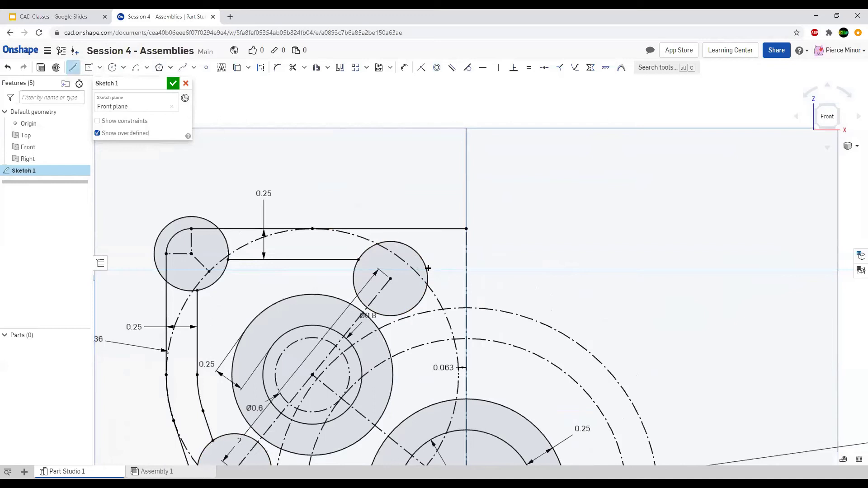
left_click(426, 261)
left_click(448, 261)
scroll(446, 267, "up", 2)
scroll(447, 266, "down", 1)
scroll(440, 178, "down", 3)
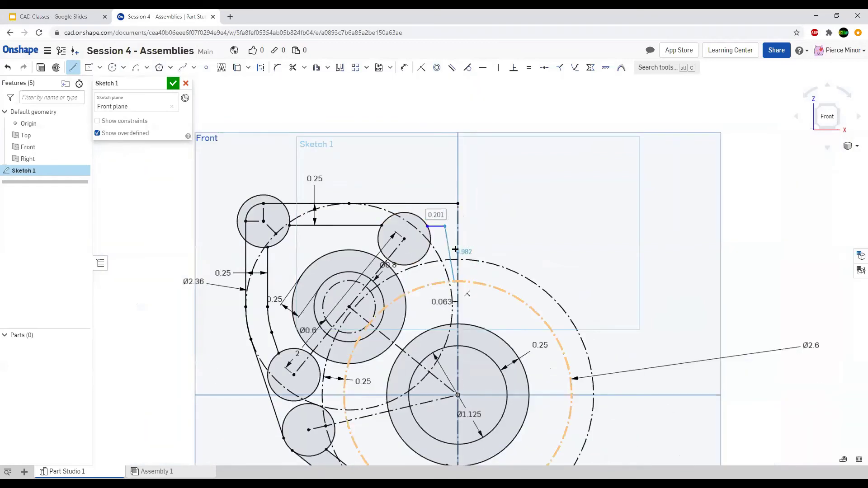
scroll(453, 210, "down", 2)
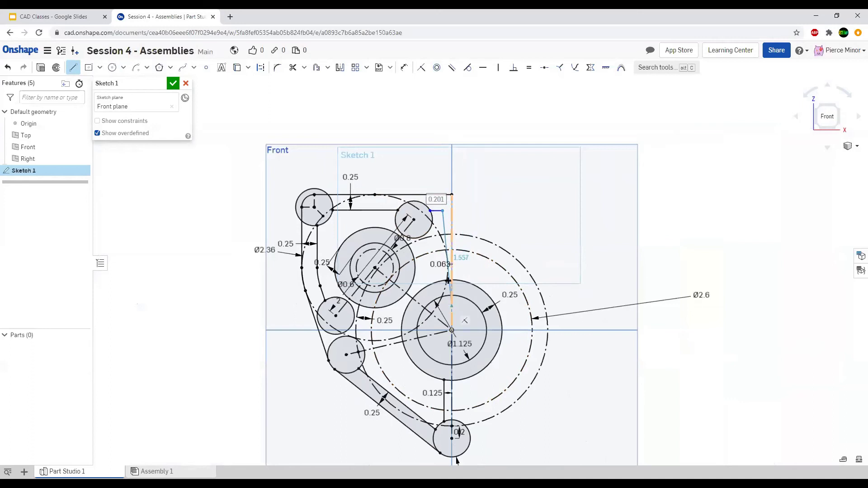
scroll(441, 277, "down", 4)
scroll(441, 277, "up", 7)
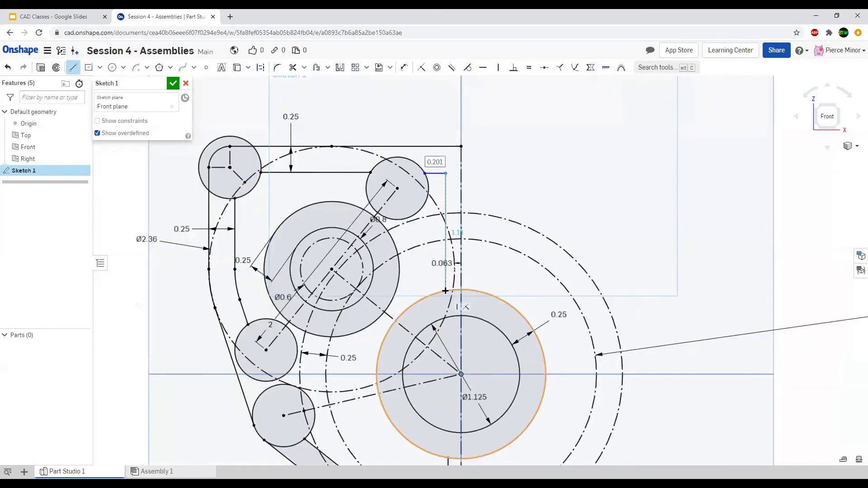
left_click(445, 291)
key("Escape")
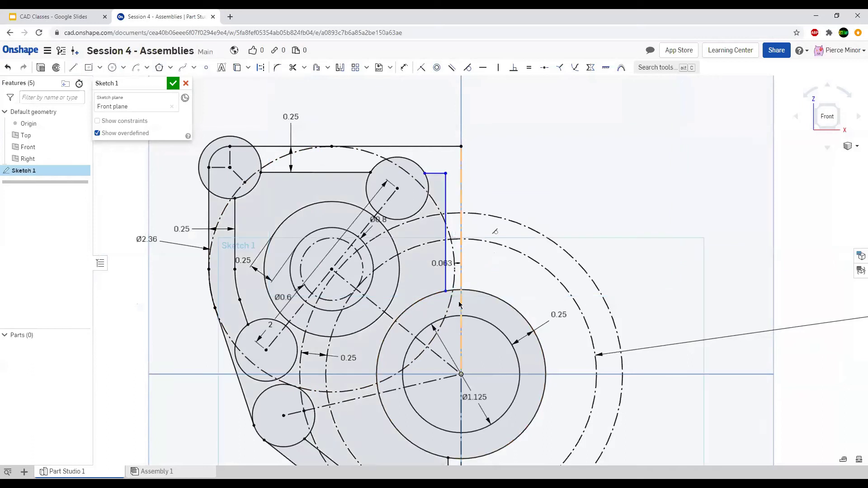
Dimension the gap between the top edge and the short horizontal inner line as 1/4 in and place its label above the edge.
scroll(460, 304, "down", 2)
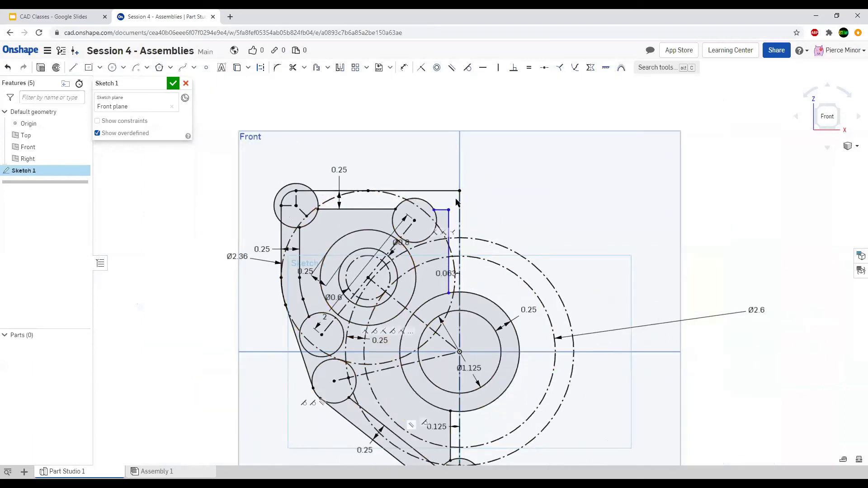
scroll(457, 202, "up", 2)
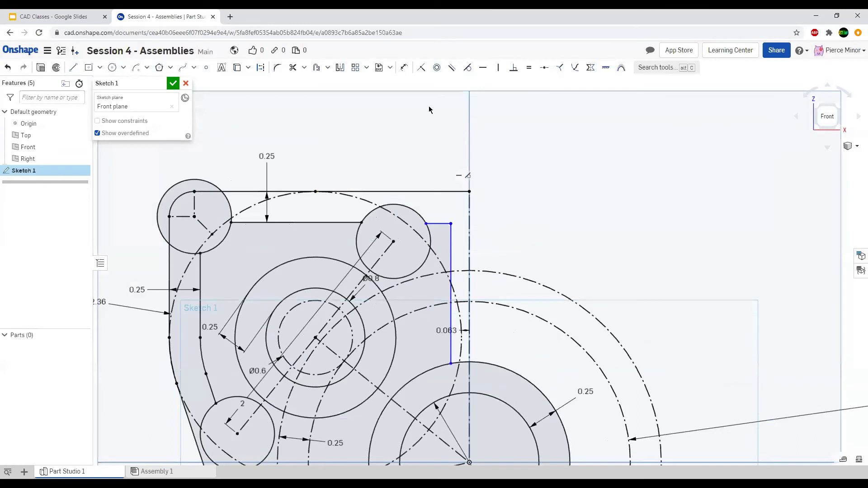
key("u")
left_click(438, 223)
left_click(437, 192)
left_click(441, 171)
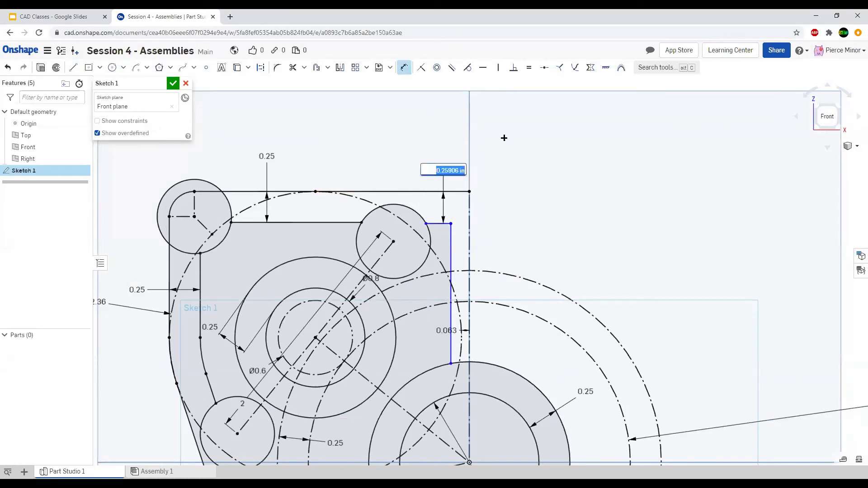
type("1/4")
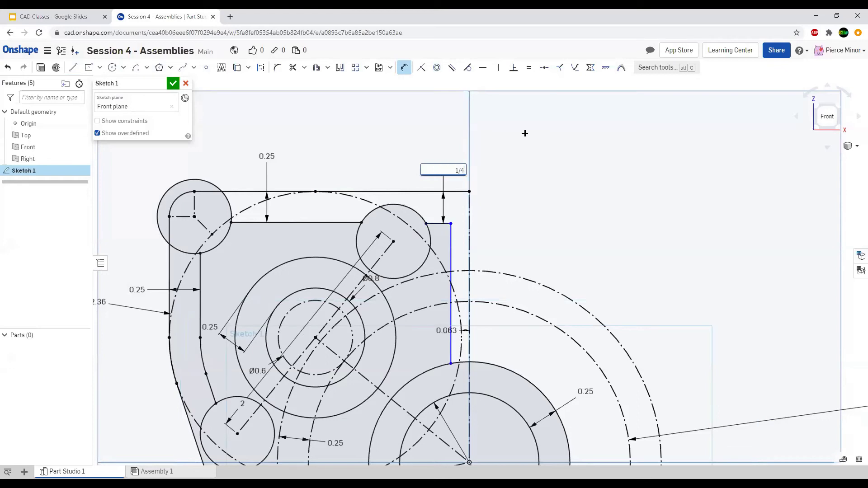
key("Return")
left_click_drag(443, 170, 438, 153)
scroll(532, 214, "up", 3)
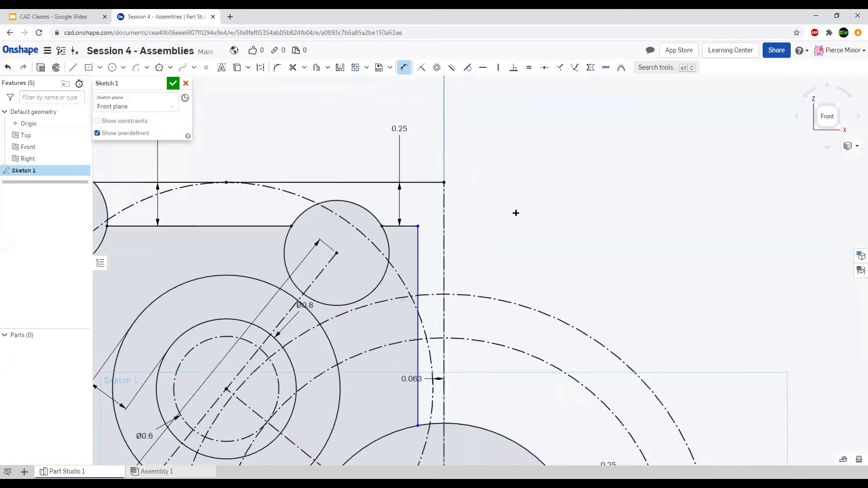
Dimension the upper vertical inner line 1/8 in from the vertical construction line above the large ring.
key("f")
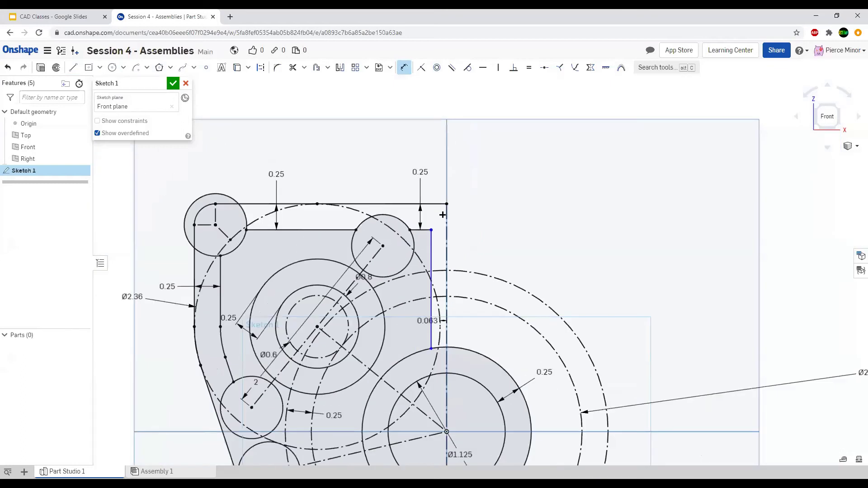
scroll(425, 209, "up", 8)
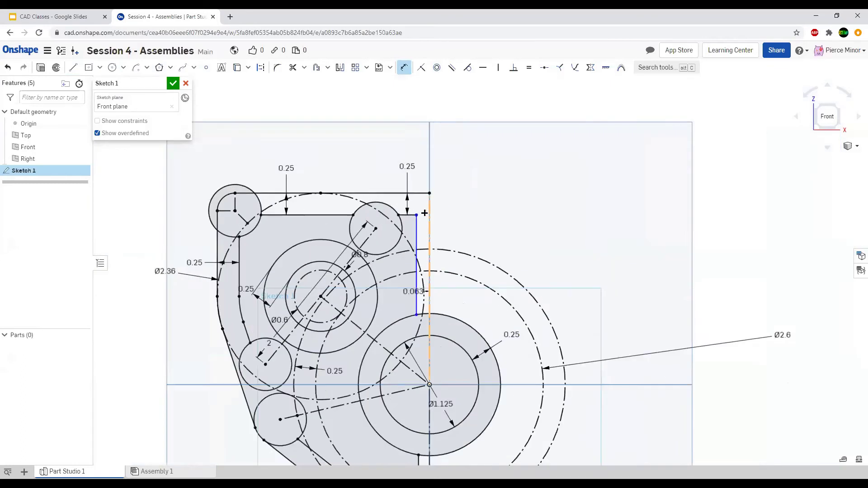
left_click(394, 257)
left_click(439, 259)
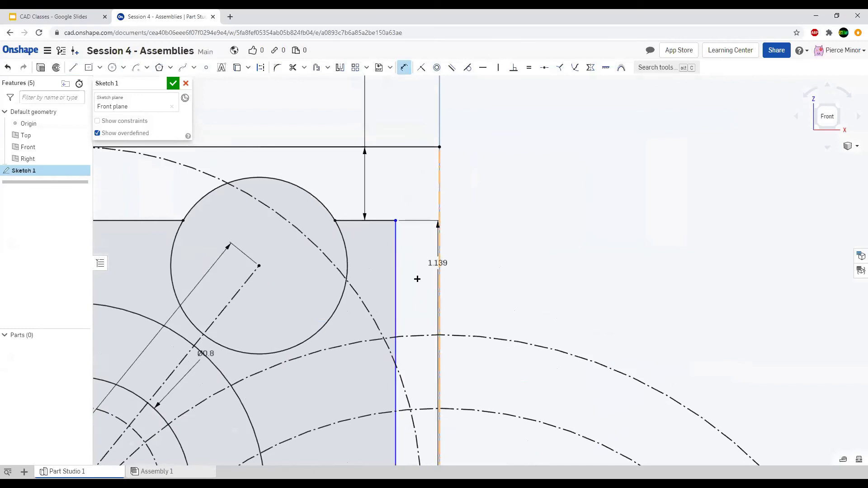
left_click(355, 387)
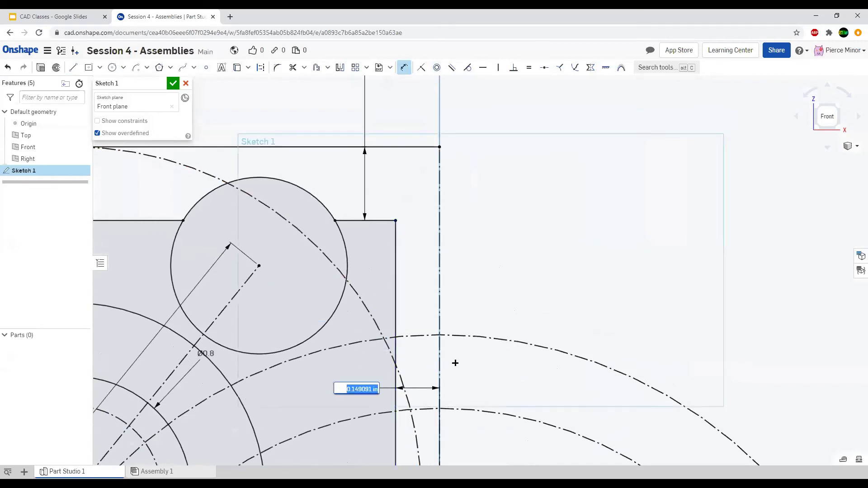
key("BackSpace")
type("1/8")
key("Return")
scroll(424, 253, "down", 5)
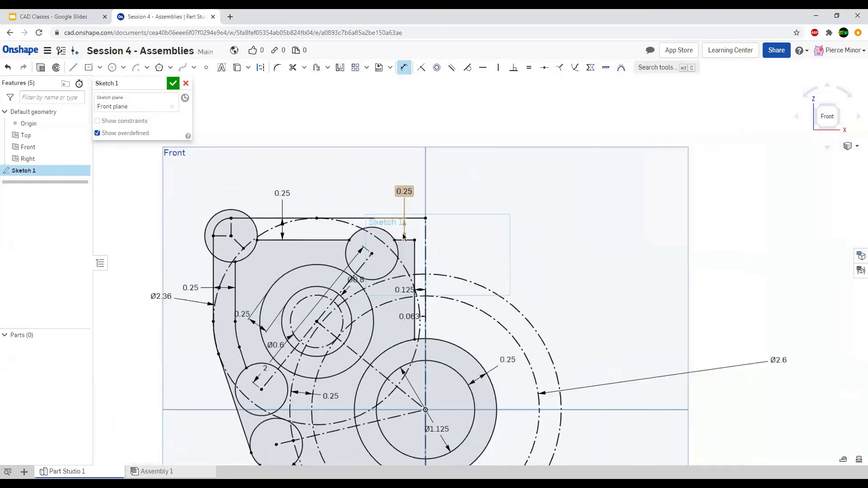
scroll(455, 248, "up", 3)
scroll(455, 248, "down", 3)
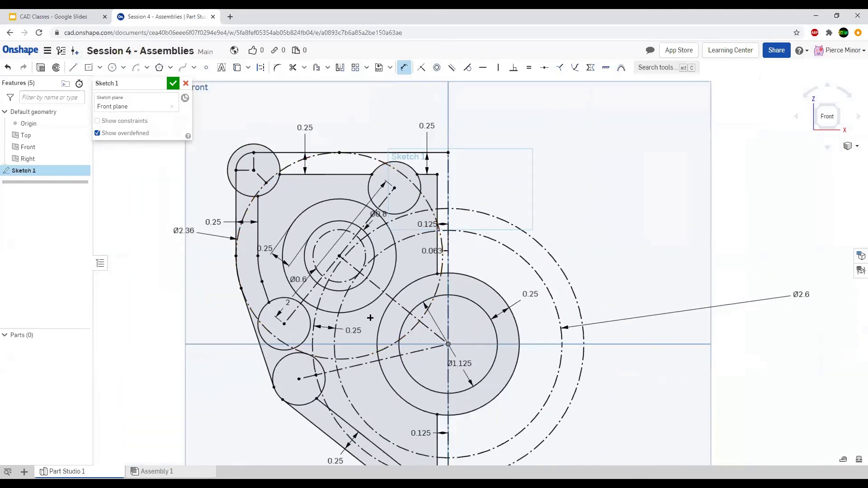
scroll(274, 384, "up", 4)
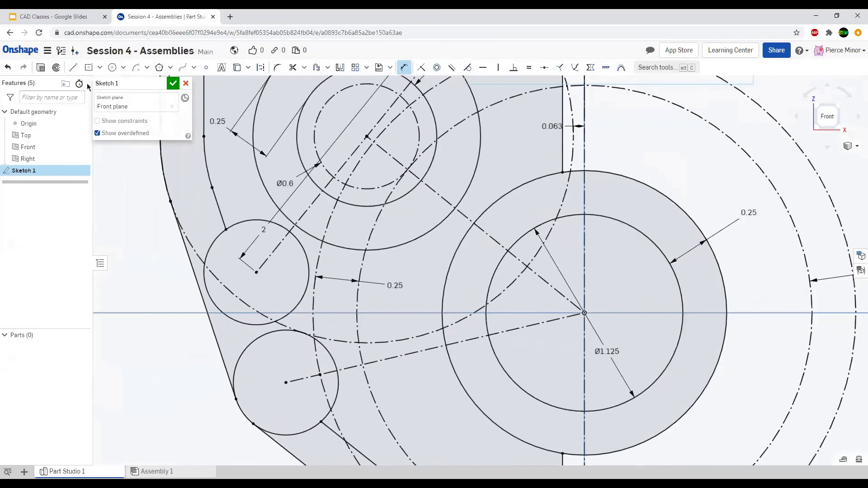
left_click(73, 69)
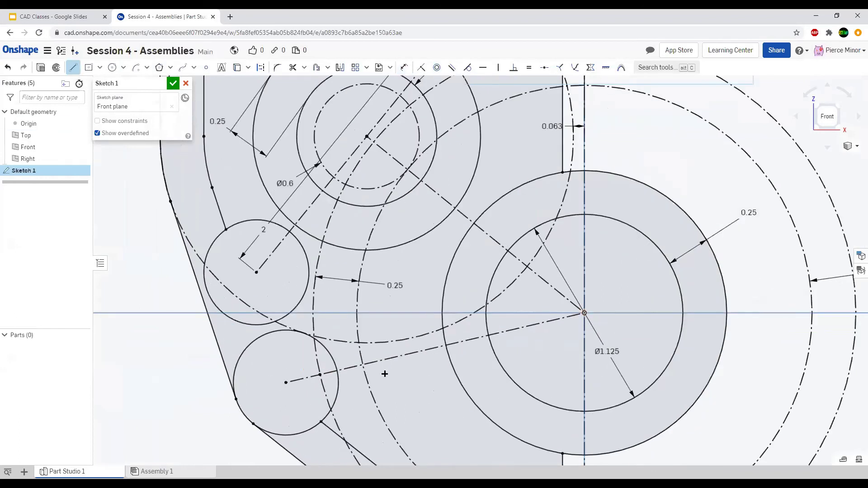
scroll(363, 369, "up", 2)
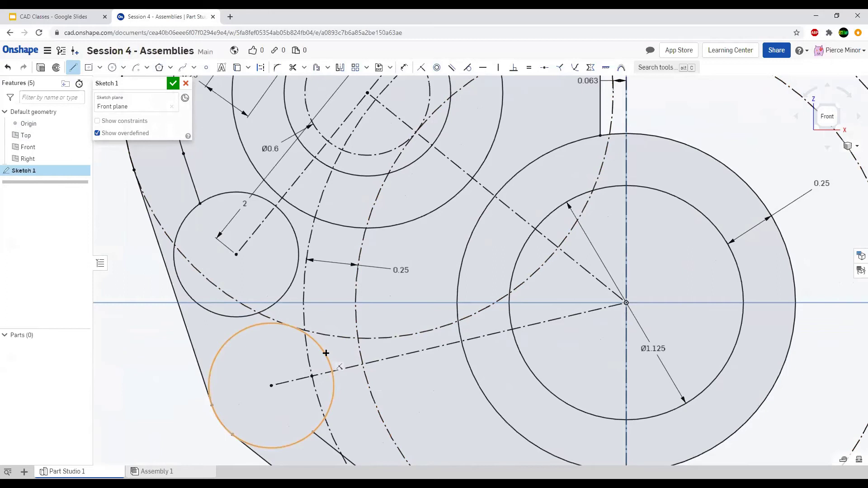
left_click(73, 67)
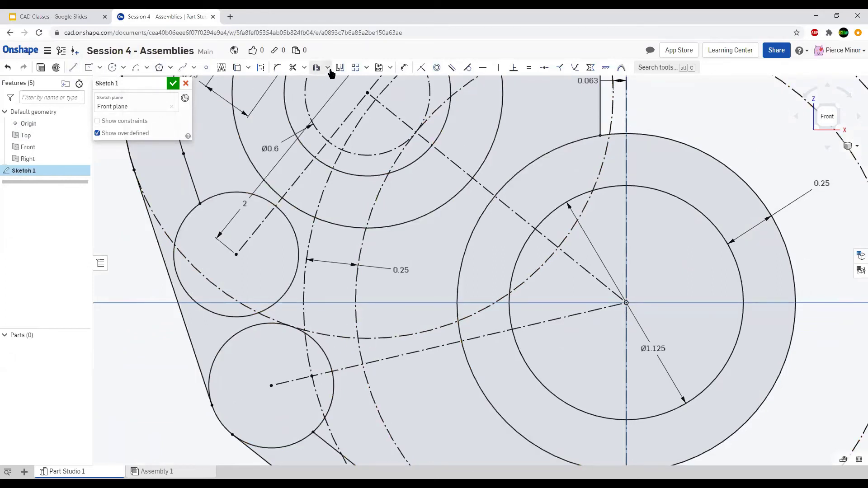
Offset the slanted construction line between the lower-left small circle and the large ring's centre 1/8 in to its upper side.
left_click(317, 68)
left_click(421, 353)
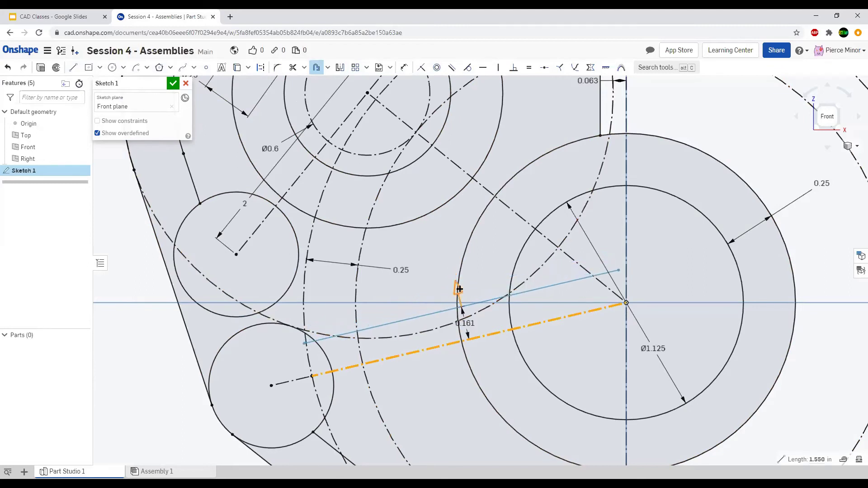
left_click(318, 69)
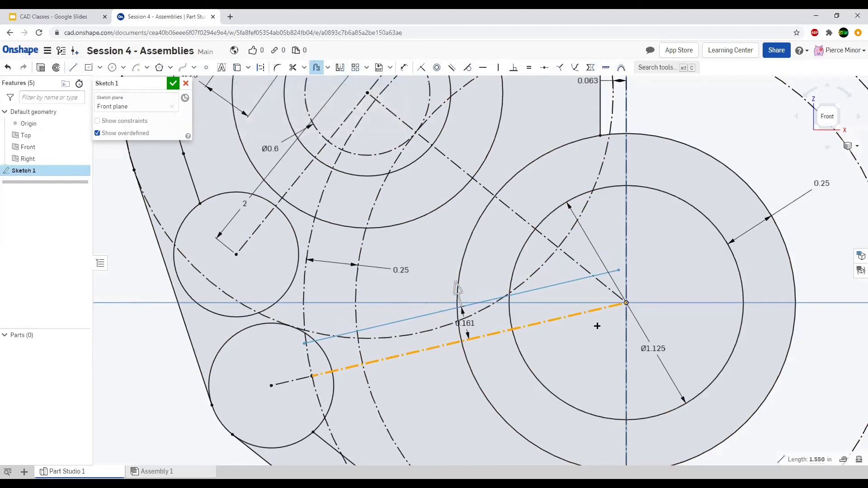
scroll(348, 213, "down", 3)
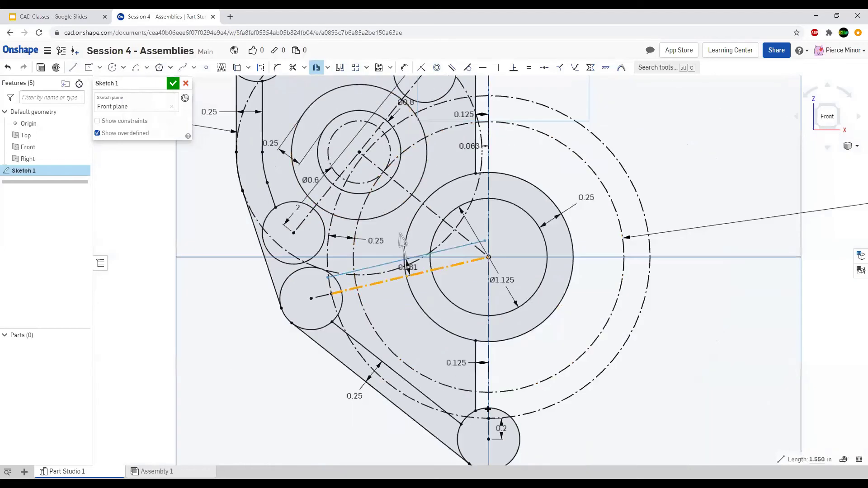
scroll(359, 254, "up", 3)
left_click(351, 291)
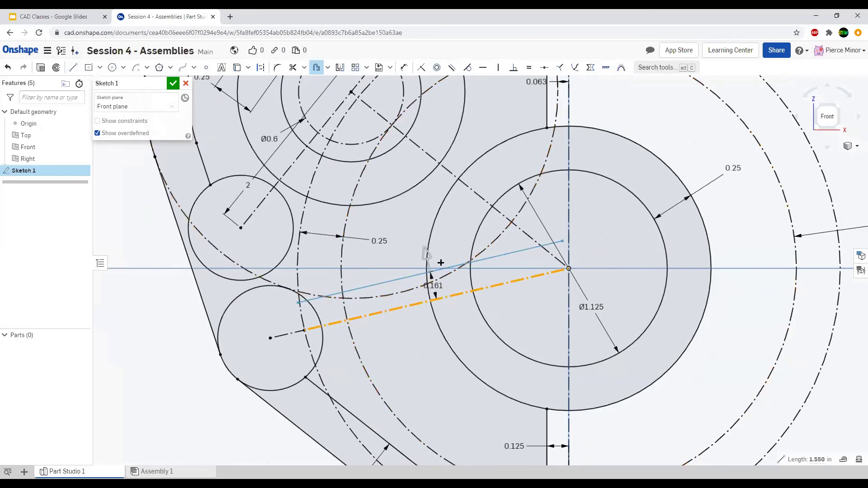
left_click(318, 316)
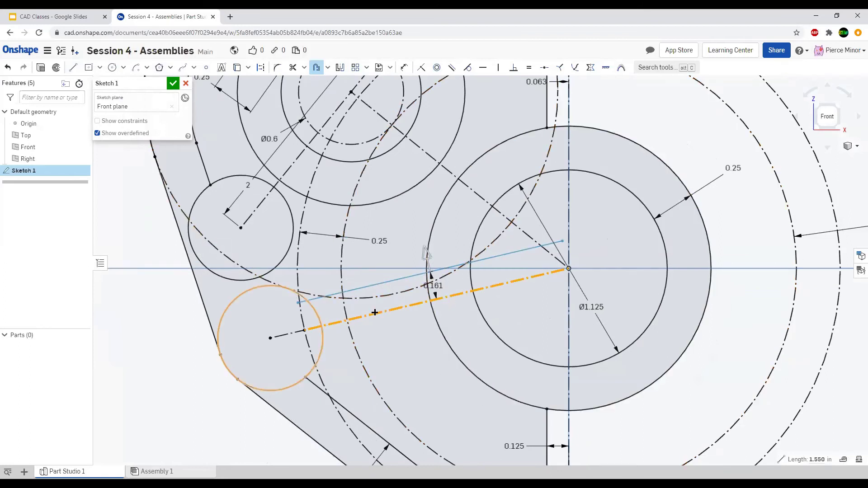
left_click(436, 287)
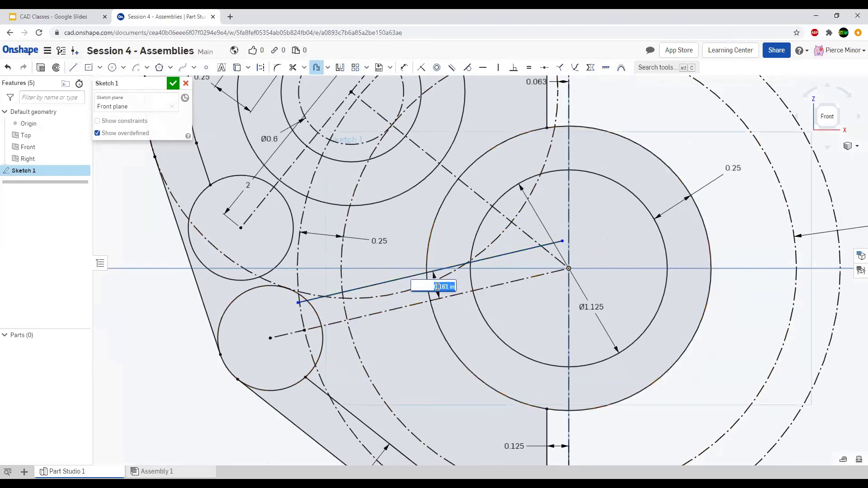
type("1/8")
key("Return")
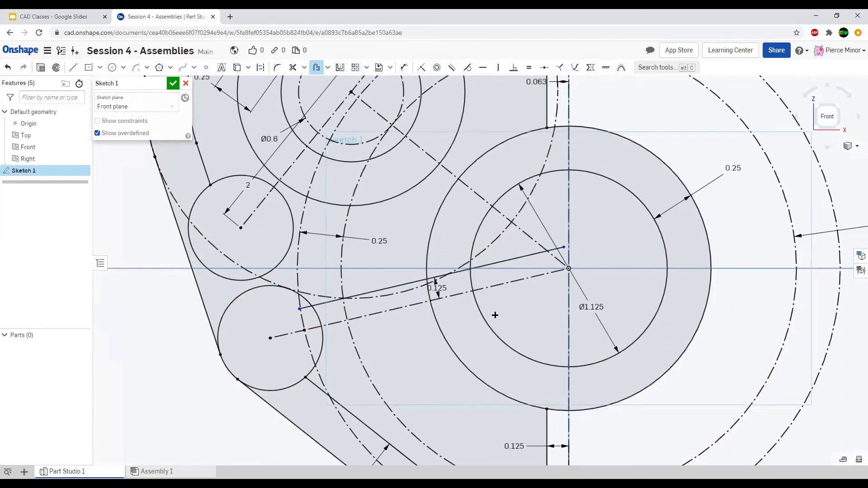
Offset the same slanted construction line 1/8 in to its lower side as the rib's second edge.
left_click(416, 305)
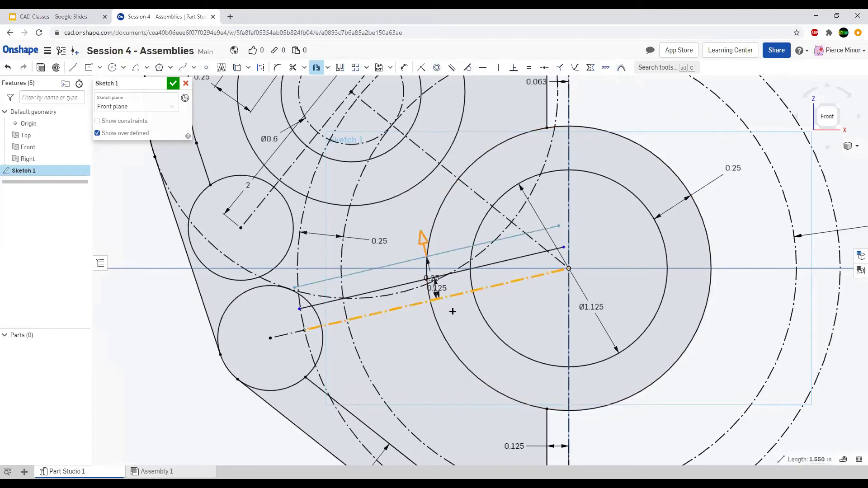
left_click(440, 315)
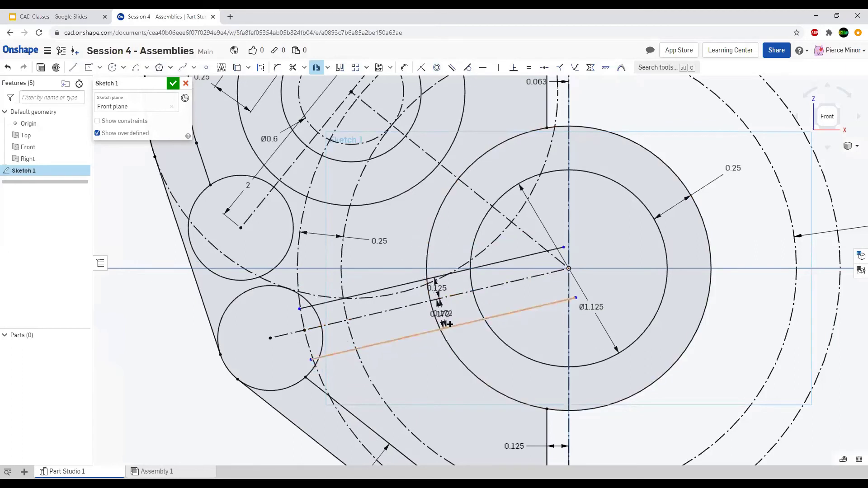
type("1/8")
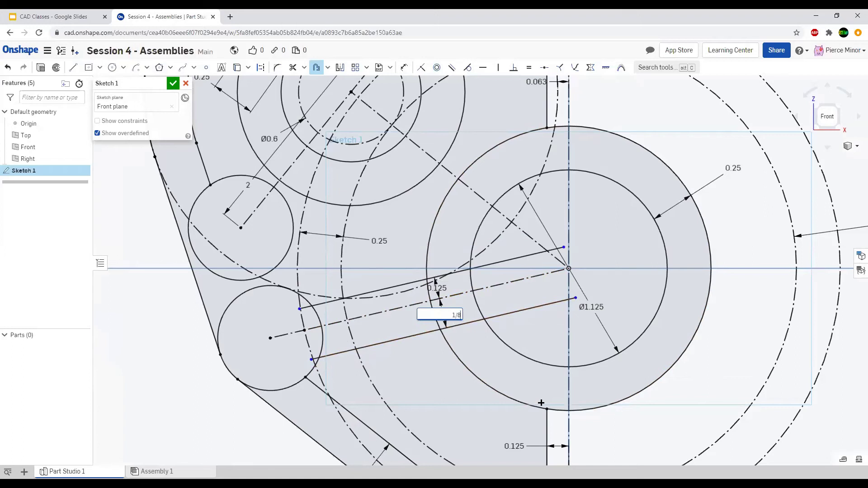
key("Return")
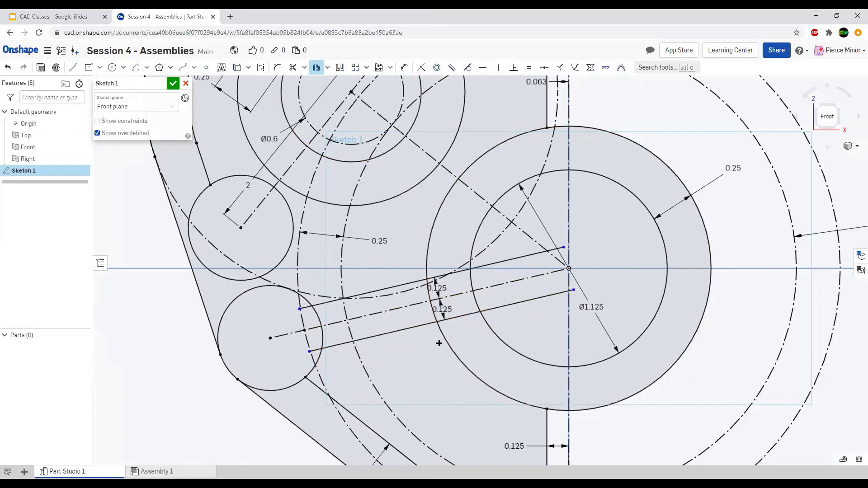
Shorten the outer ends of both offset rib lines so they end on the lower-left small circle.
scroll(388, 361, "up", 3)
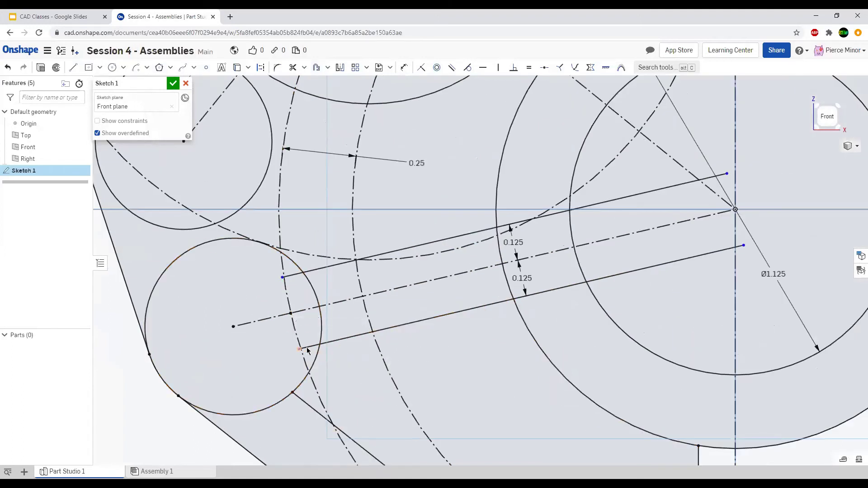
key("m")
left_click_drag(300, 349, 319, 345)
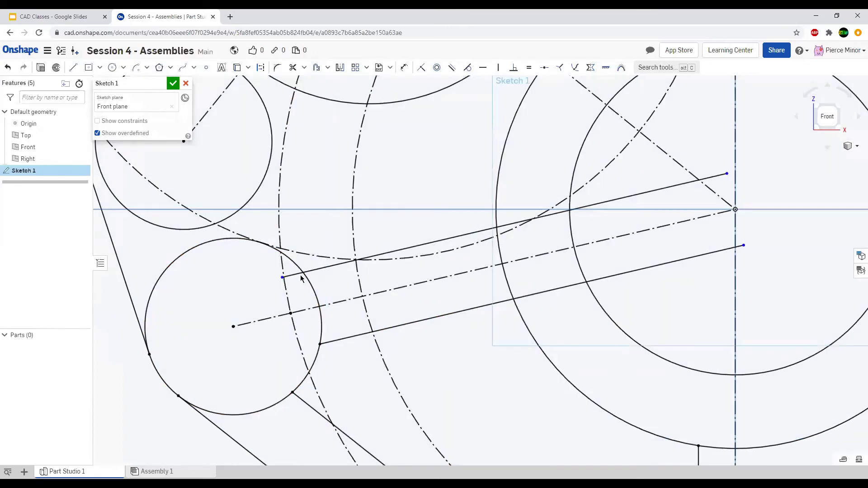
left_click_drag(283, 276, 303, 273)
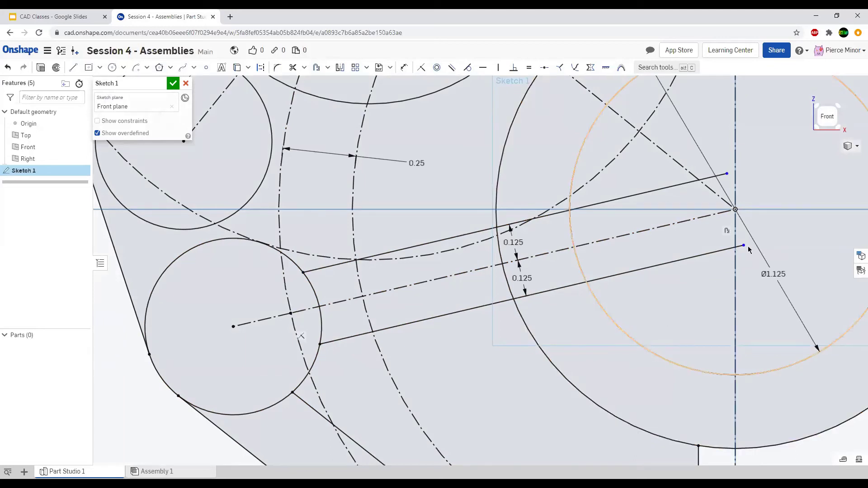
Shorten the inner ends of both rib lines to the large ring's outer circle and move their offset dimension labels between the lines.
left_click_drag(744, 245, 531, 295)
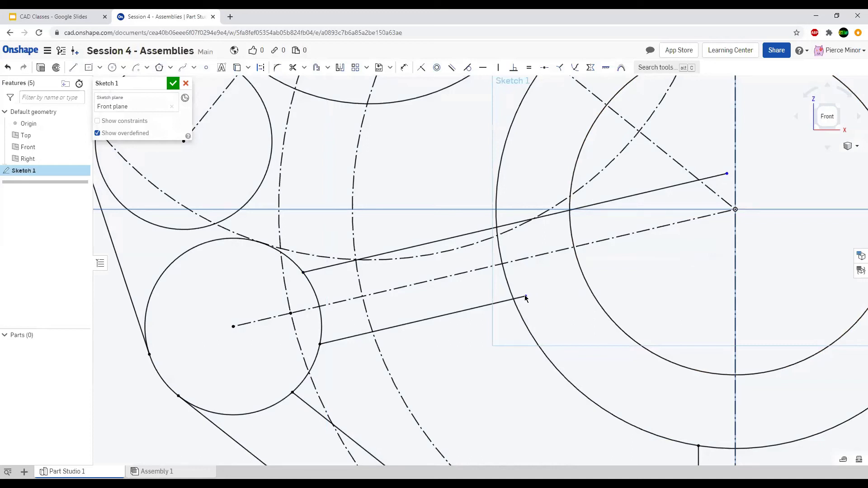
left_click_drag(525, 295, 514, 298)
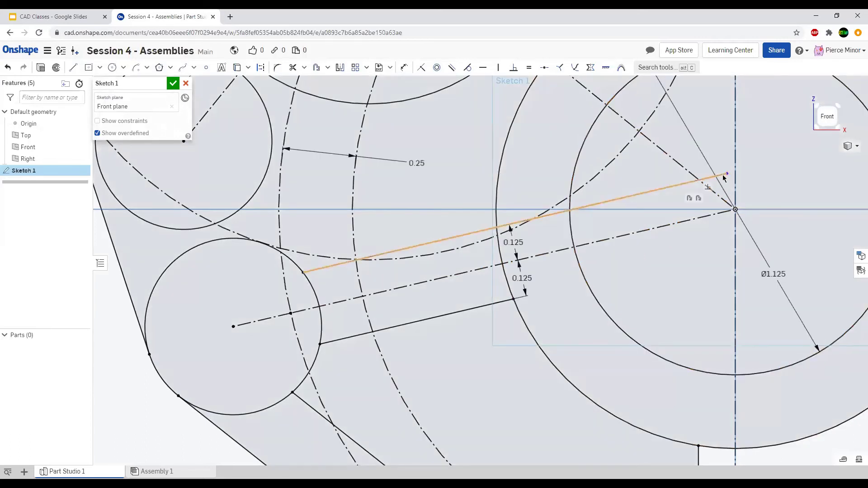
left_click_drag(718, 173, 497, 228)
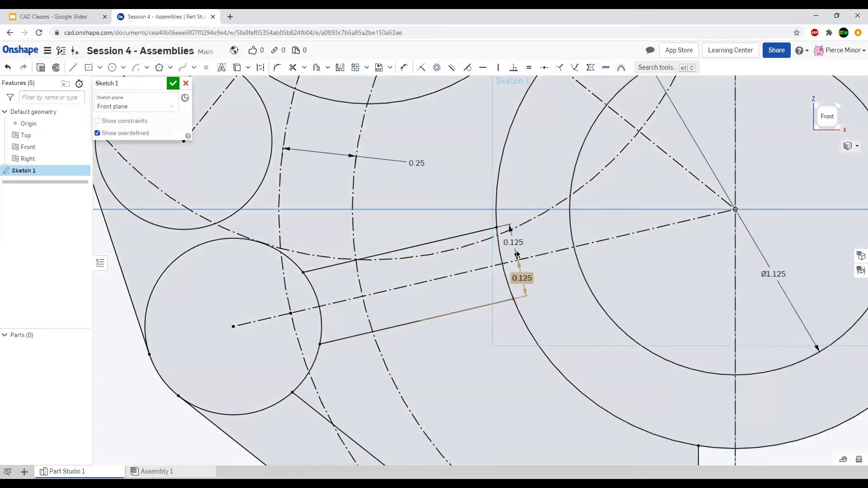
left_click_drag(456, 254, 390, 268)
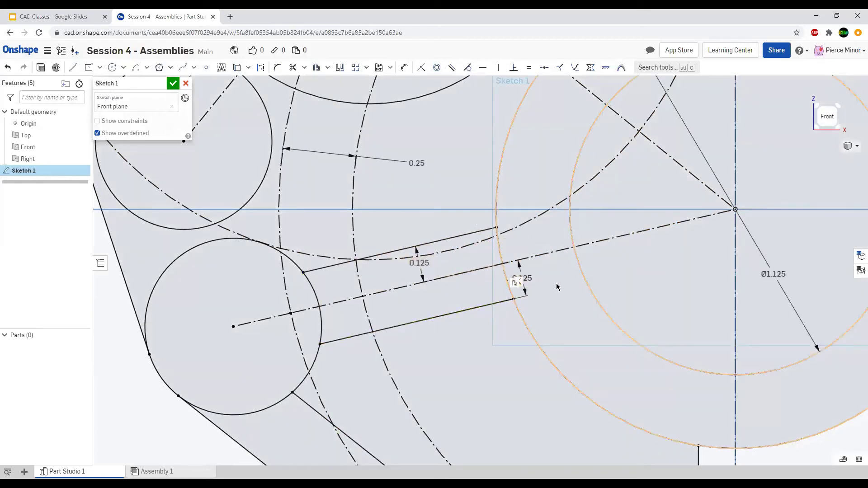
left_click_drag(529, 275, 438, 291)
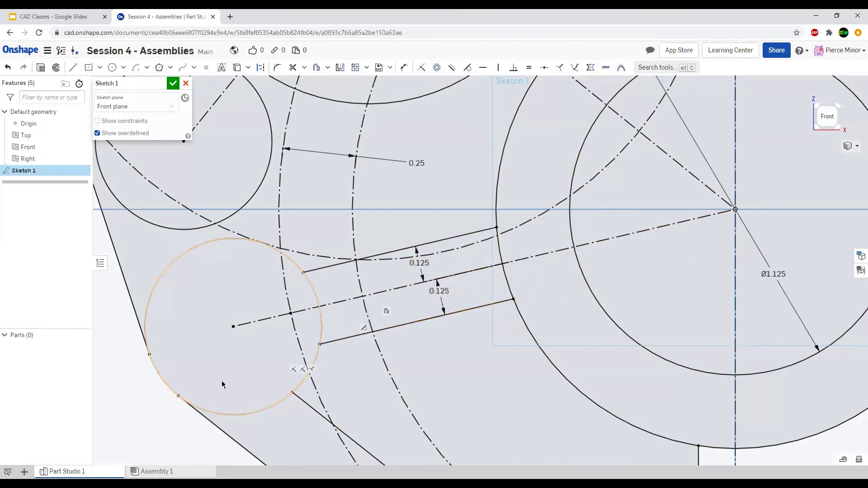
Draw a construction line about 1.18 in long from the upper-left corner circle's short diagonal construction line to the concentric circles' centre.
scroll(374, 256, "down", 3)
scroll(375, 256, "down", 5)
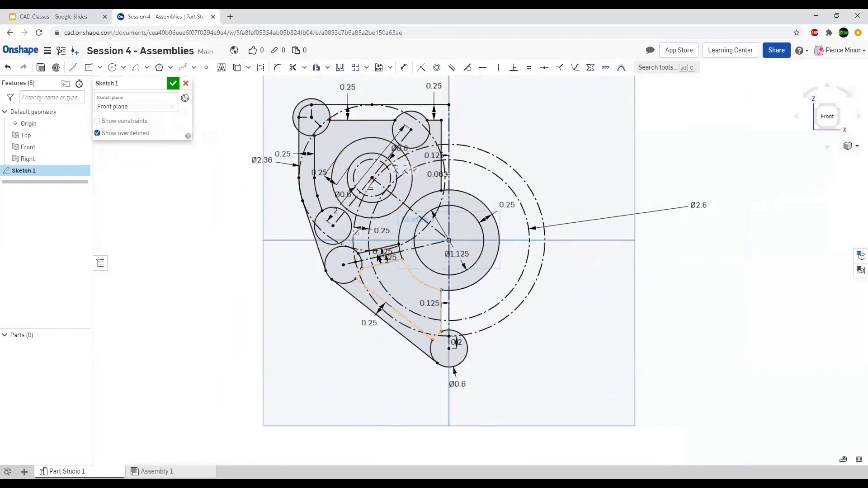
scroll(407, 252, "up", 3)
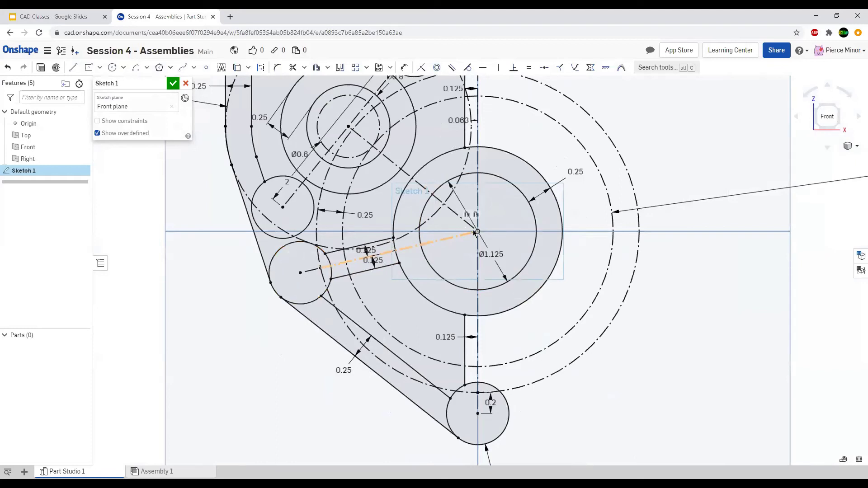
scroll(476, 232, "down", 1)
scroll(447, 333, "down", 1)
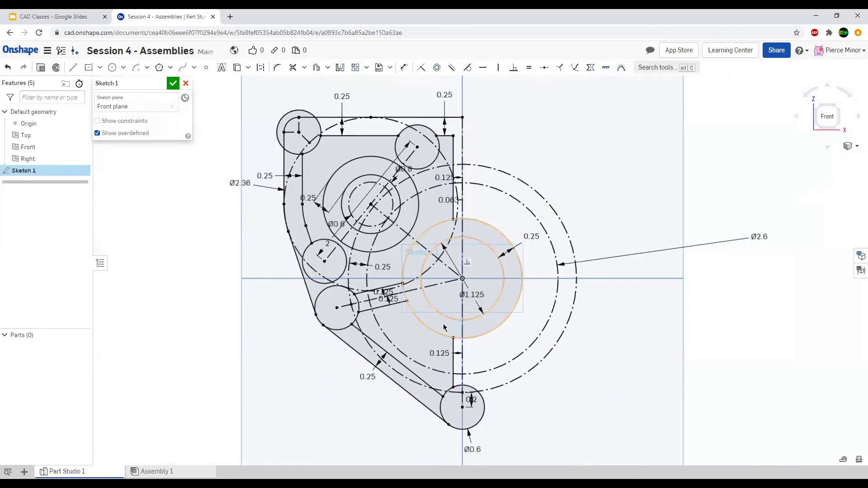
scroll(285, 121, "up", 4)
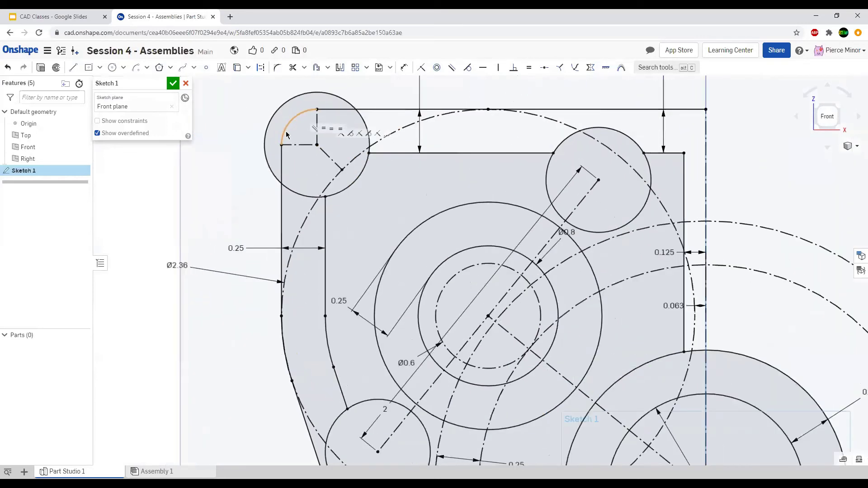
left_click(73, 68)
left_click(260, 67)
left_click(342, 170)
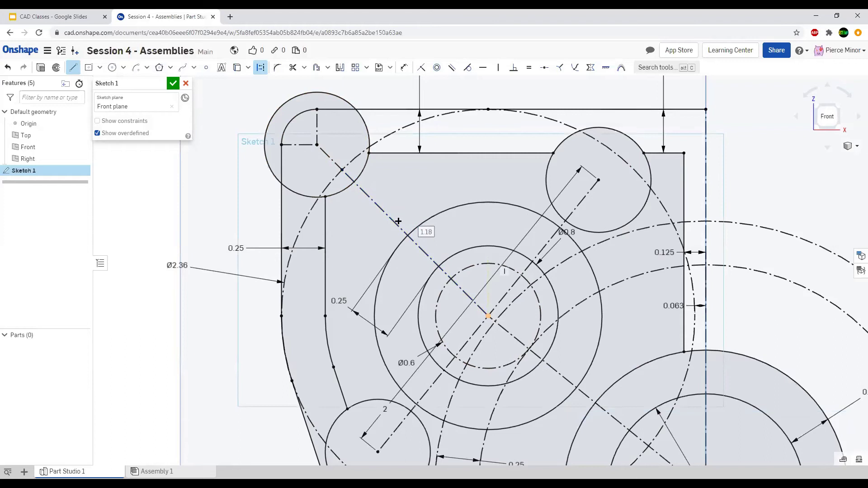
key("Escape")
Offset the upper-left diagonal construction line 1/8 in to its lower-left side as a solid line.
scroll(378, 174, "up", 3)
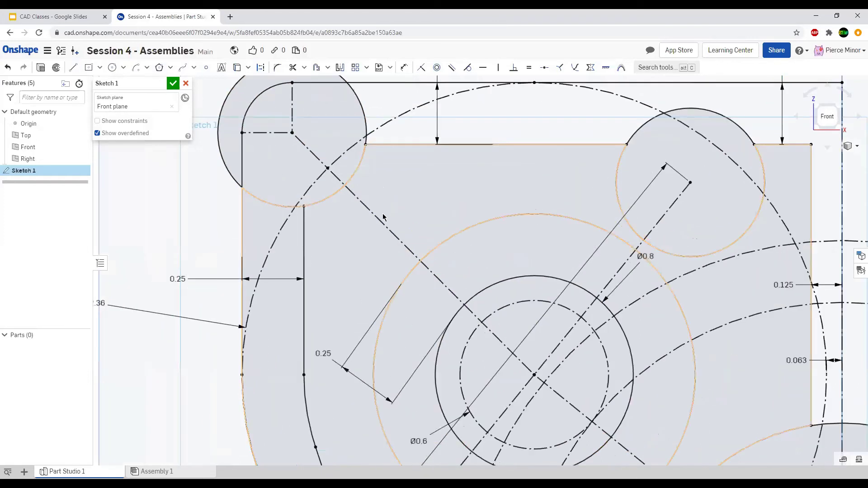
left_click(382, 219)
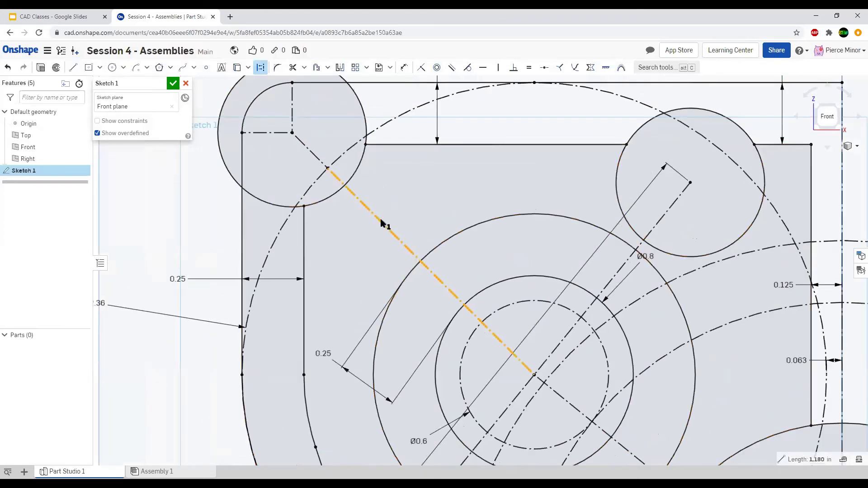
key("o")
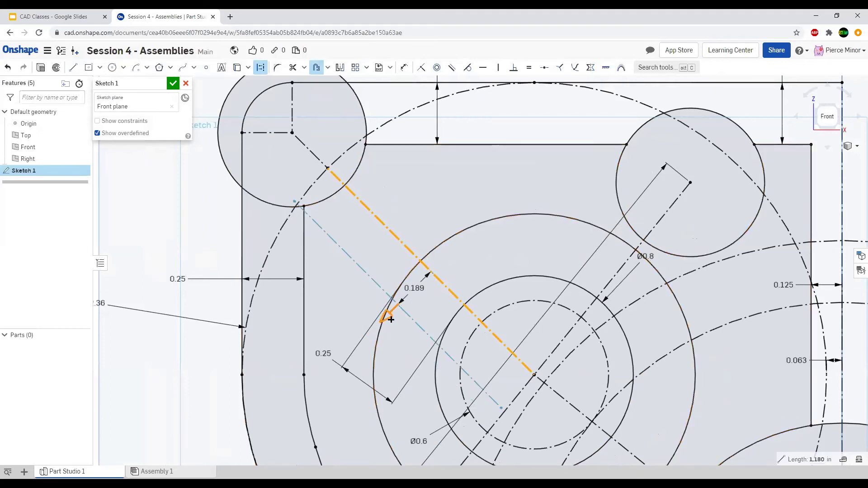
key("q")
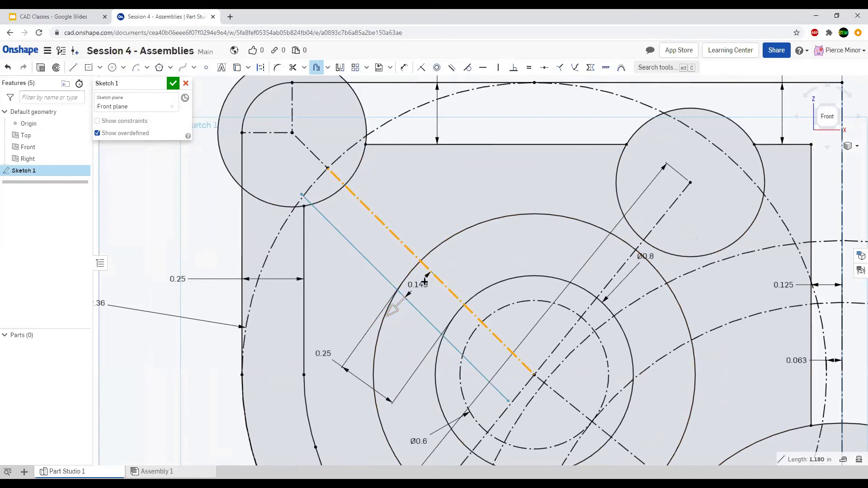
left_click(366, 291)
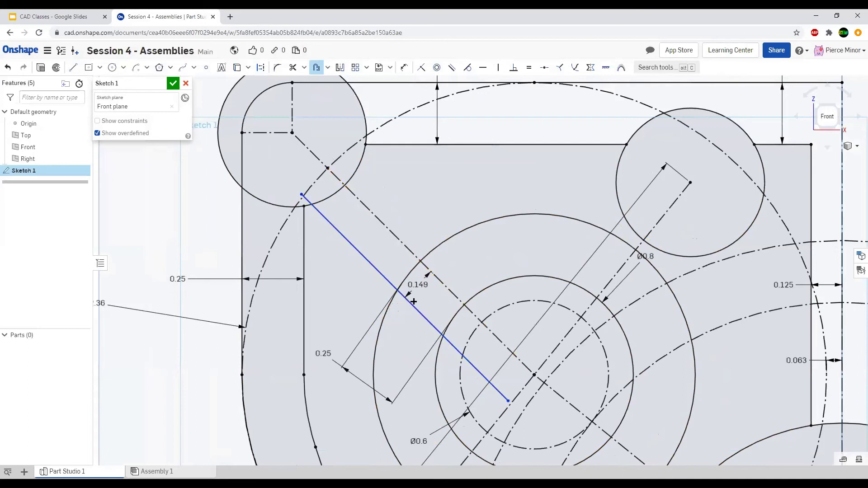
type("1/8")
key("Return")
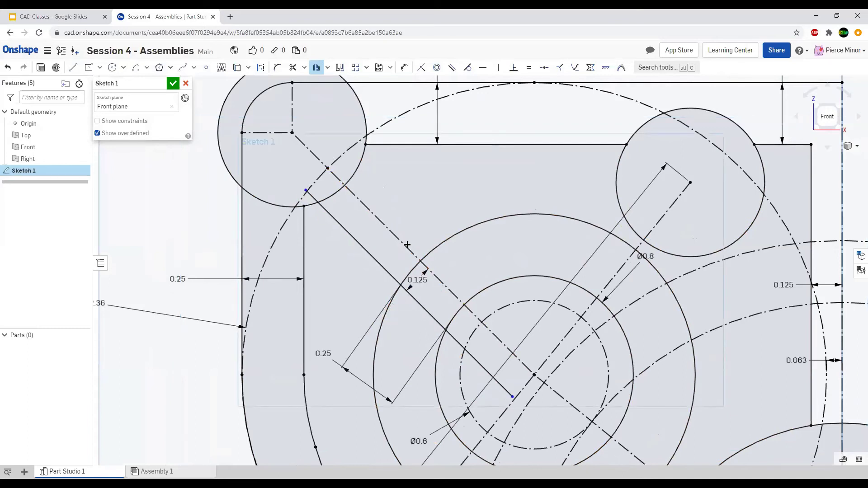
Offset the upper-left diagonal construction line 1/8 in to its upper-right side and move both rib offset labels closer to the corner circle.
left_click(409, 247)
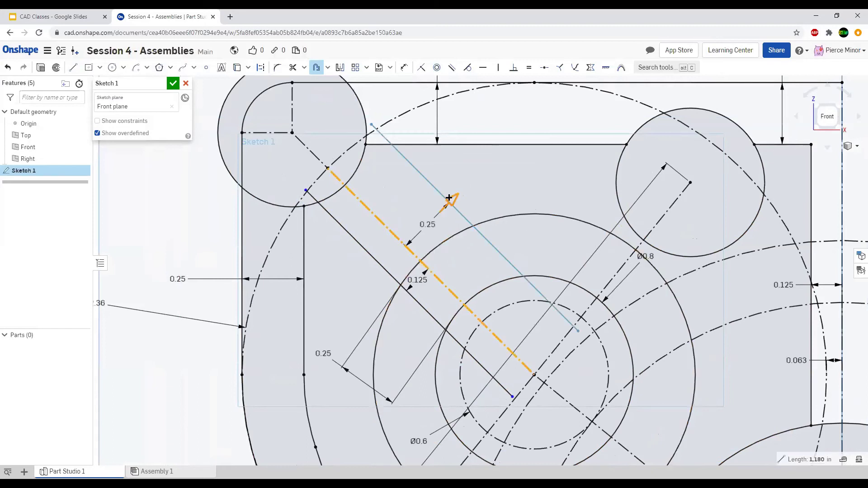
left_click(488, 236)
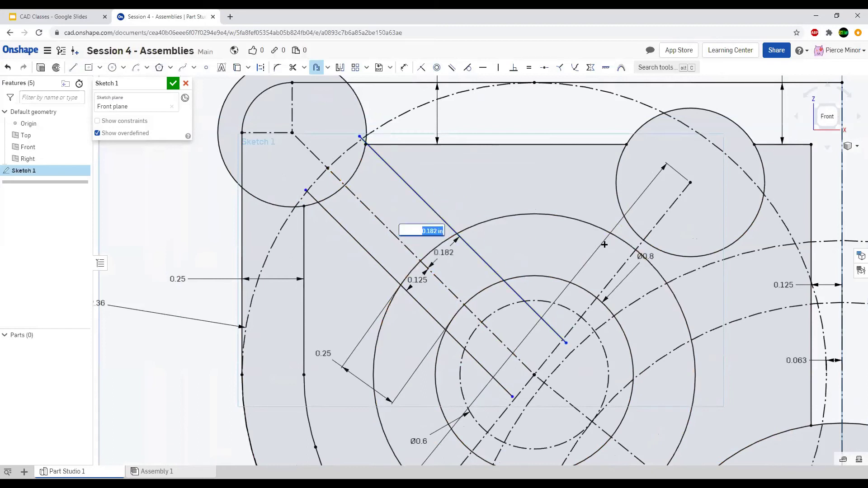
type("1/8")
key("Return")
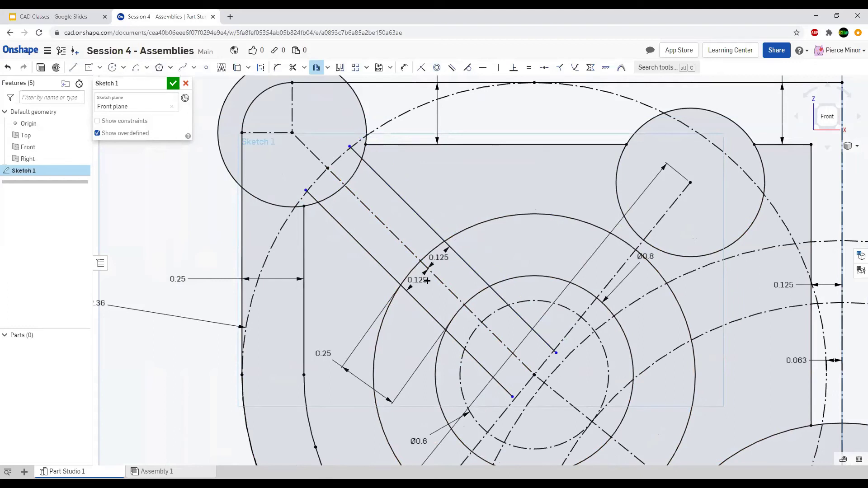
key("Escape")
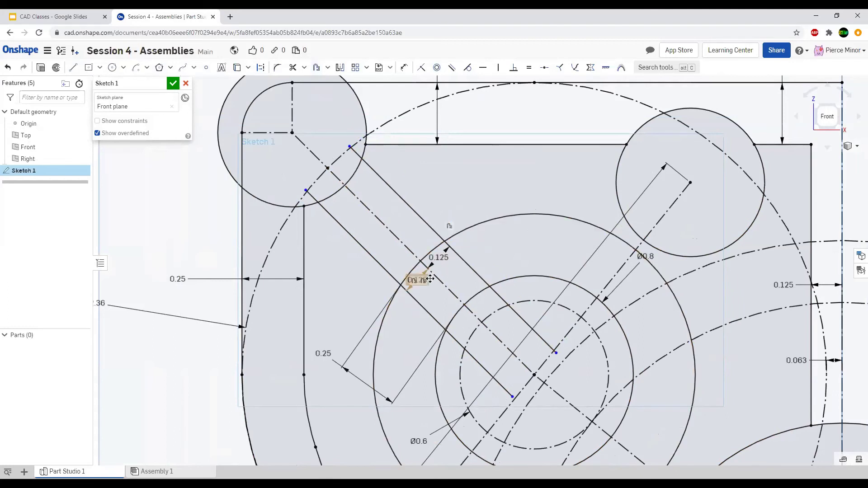
left_click_drag(380, 252, 375, 241)
left_click_drag(439, 257, 400, 222)
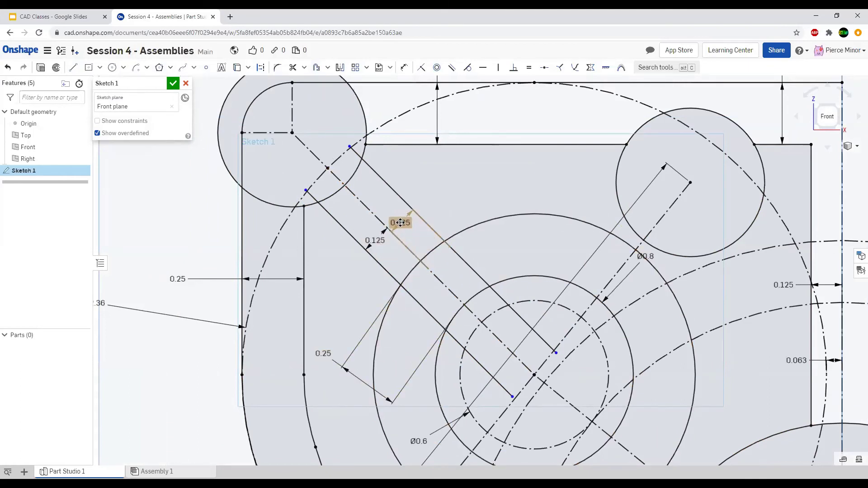
Shorten the outer ends of both upper-left rib lines so they end on the corner circle.
scroll(347, 154, "up", 3)
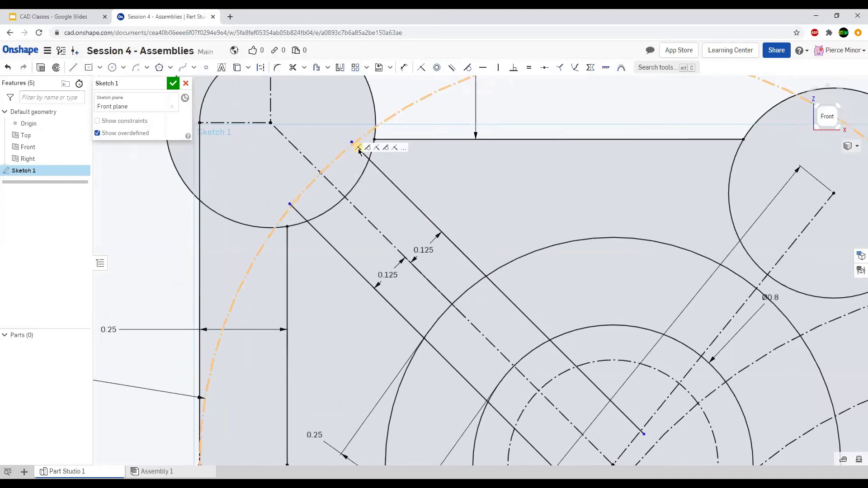
left_click_drag(352, 142, 368, 160)
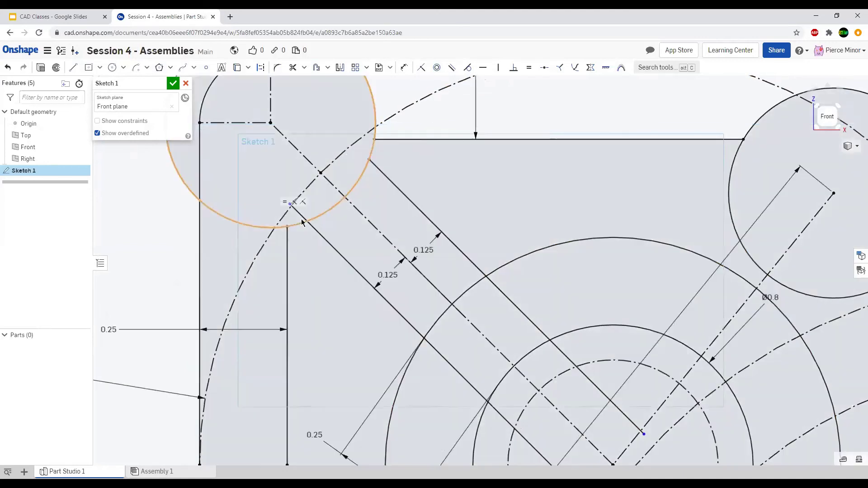
scroll(254, 194, "up", 5)
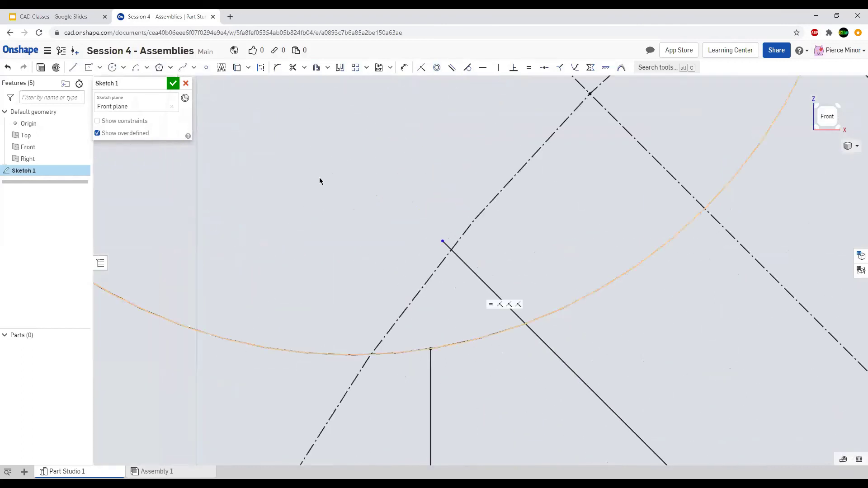
mouse_move(444, 241)
left_mouse_down()
mouse_move(489, 319)
mouse_move(526, 324)
left_mouse_up()
Shorten the inner ends of both upper-left rib lines to the large ring's outer circle.
scroll(388, 190, "down", 5)
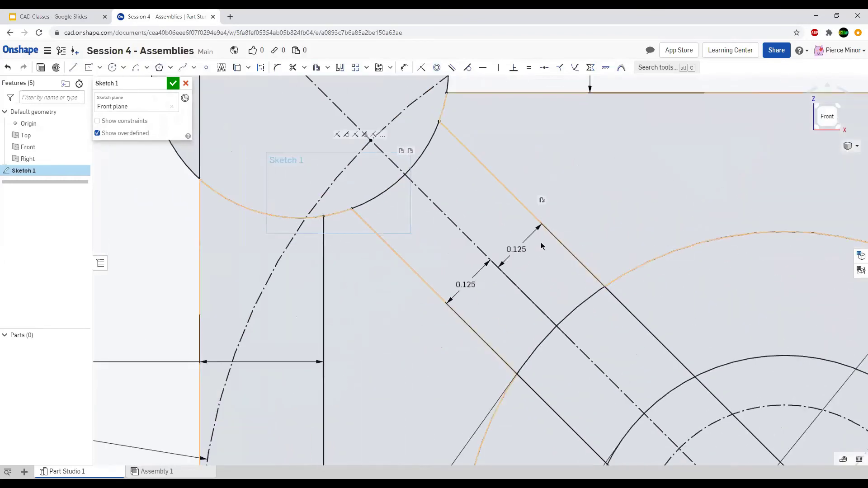
left_click_drag(688, 376, 578, 264)
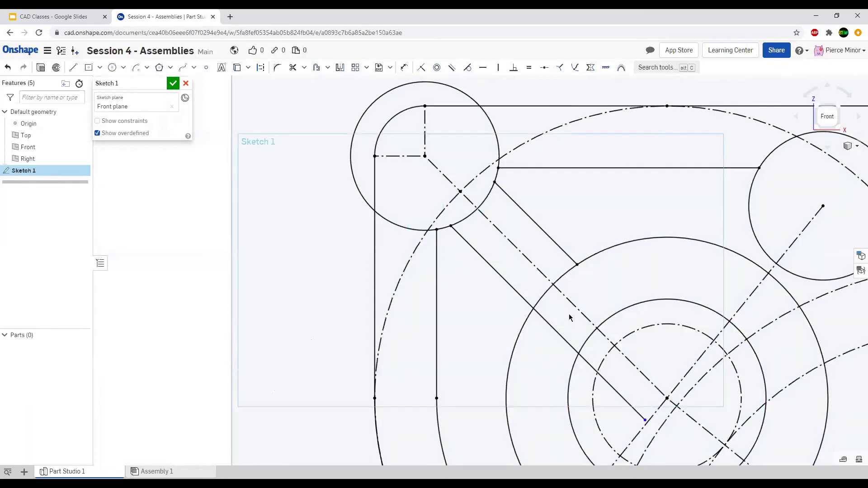
left_click_drag(569, 318, 535, 309)
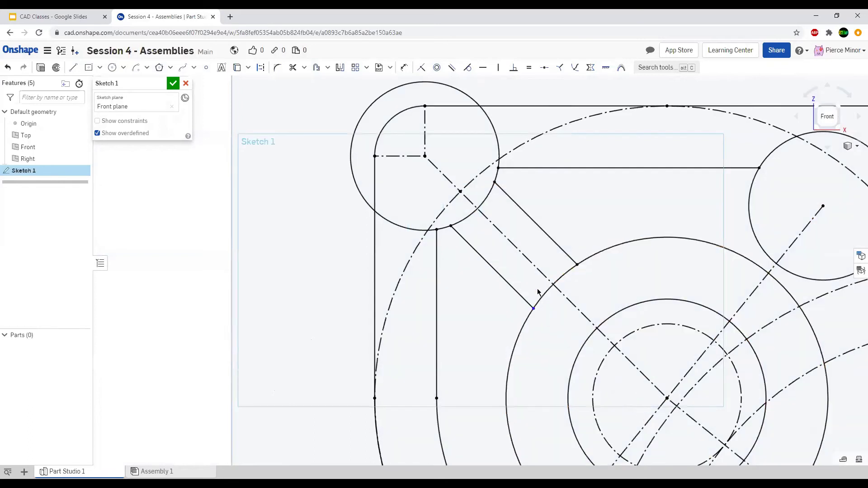
Move the upper ring's 0.25 offset dimension label closer to the ring, just below the upper-left rib.
scroll(584, 187, "down", 10)
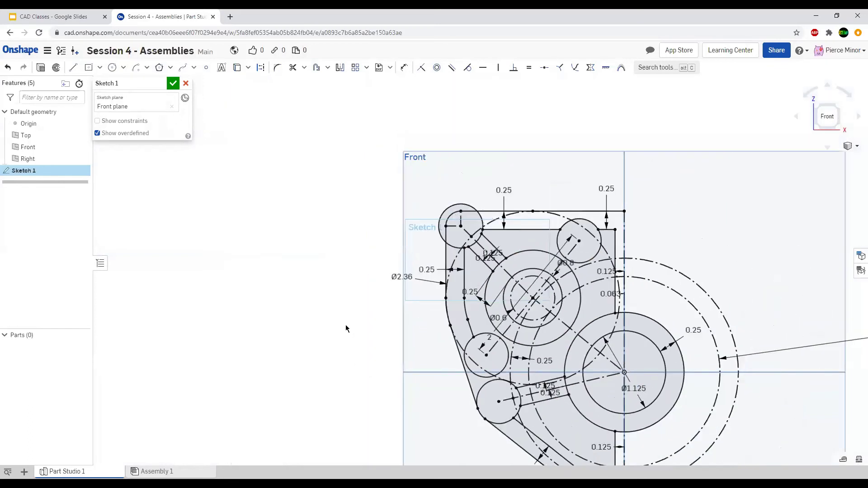
scroll(475, 181, "down", 1)
scroll(520, 370, "up", 3)
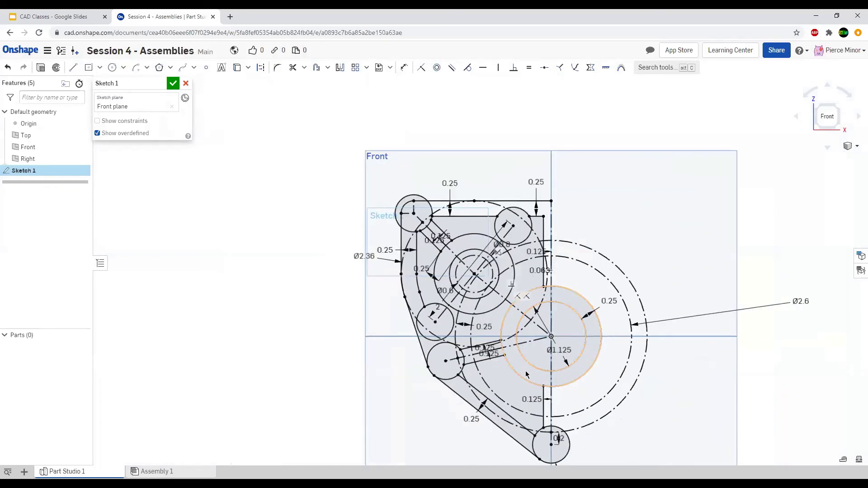
scroll(534, 385, "up", 1)
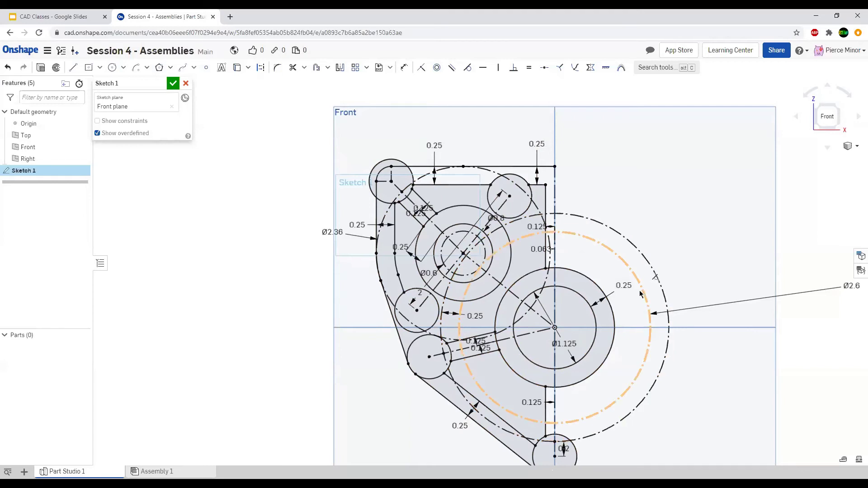
scroll(470, 190, "down", 1)
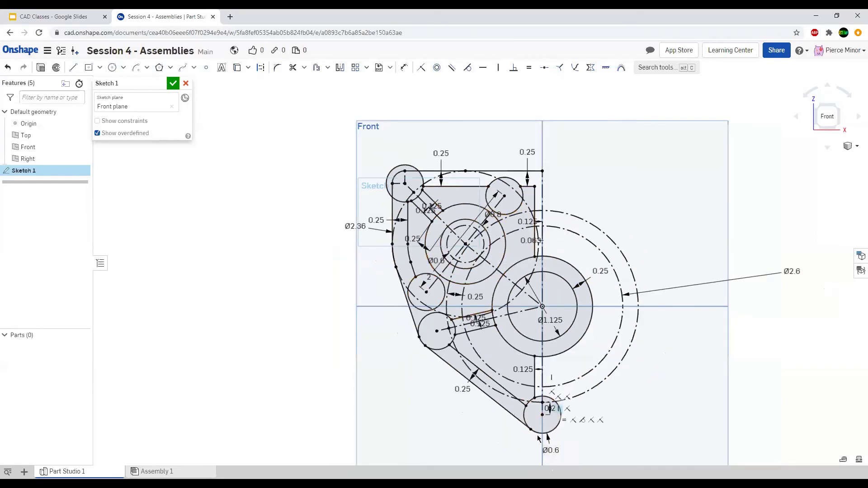
scroll(531, 420, "up", 1)
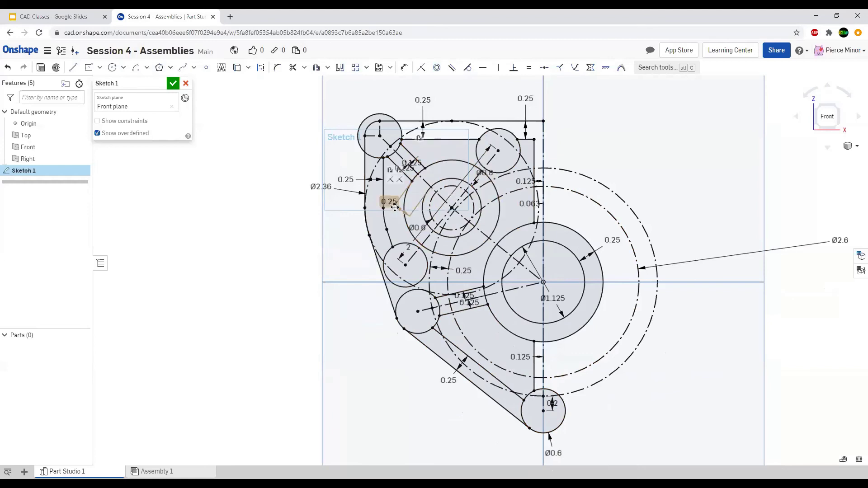
left_click_drag(391, 198, 400, 191)
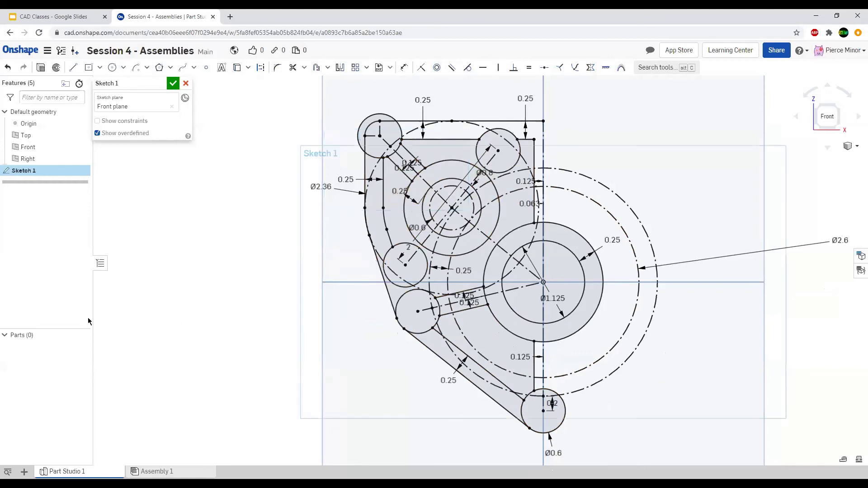
Trim away the part of the upper-left corner circle that extends outside the plate's rounded corner.
scroll(391, 265, "up", 5)
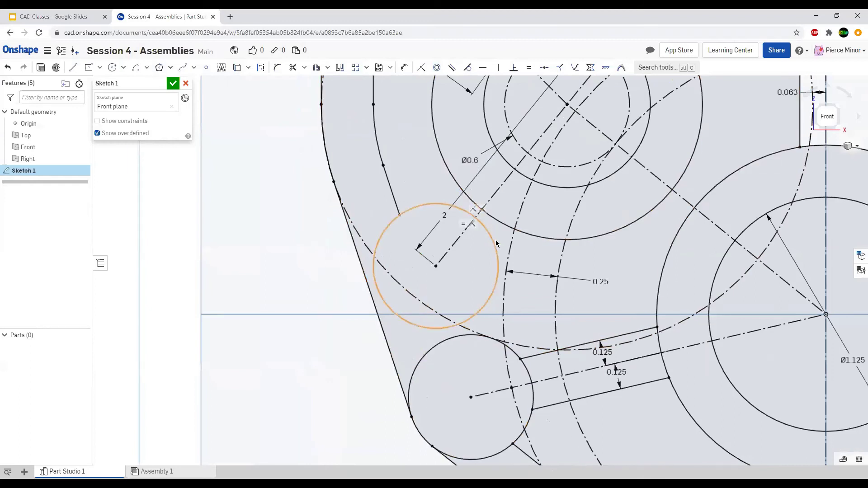
scroll(524, 276, "down", 4)
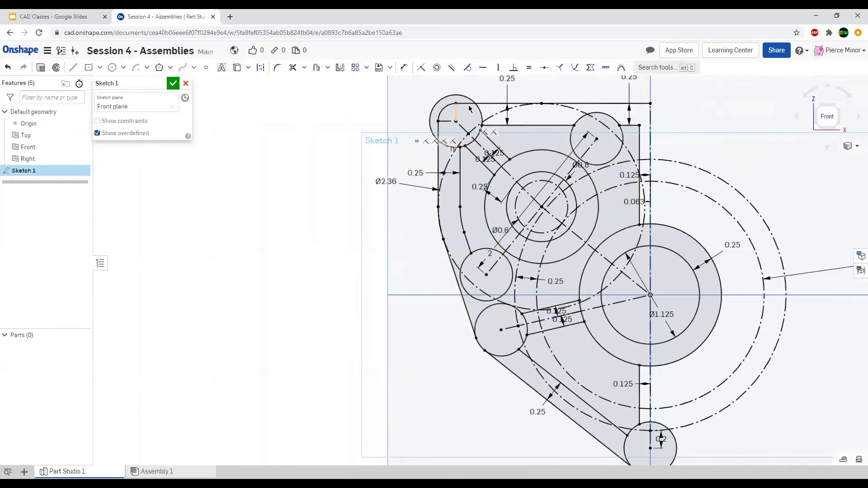
scroll(454, 107, "up", 5)
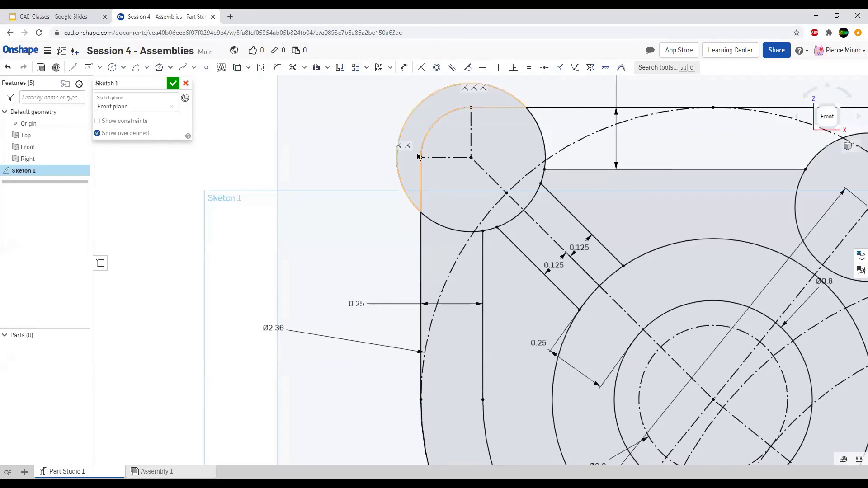
key("m")
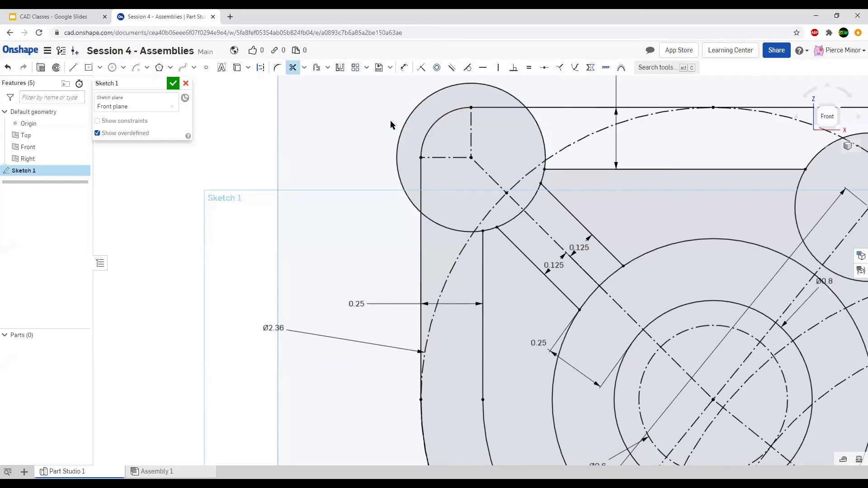
left_click(402, 120)
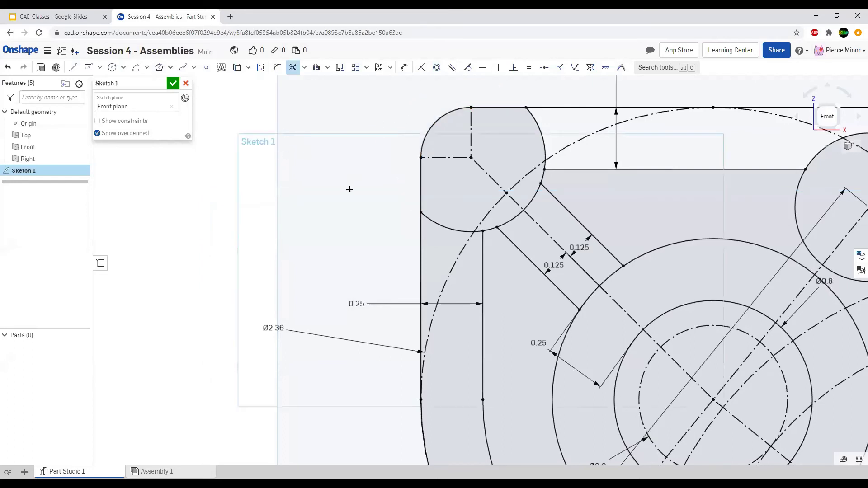
key("Escape")
scroll(498, 231, "down", 4)
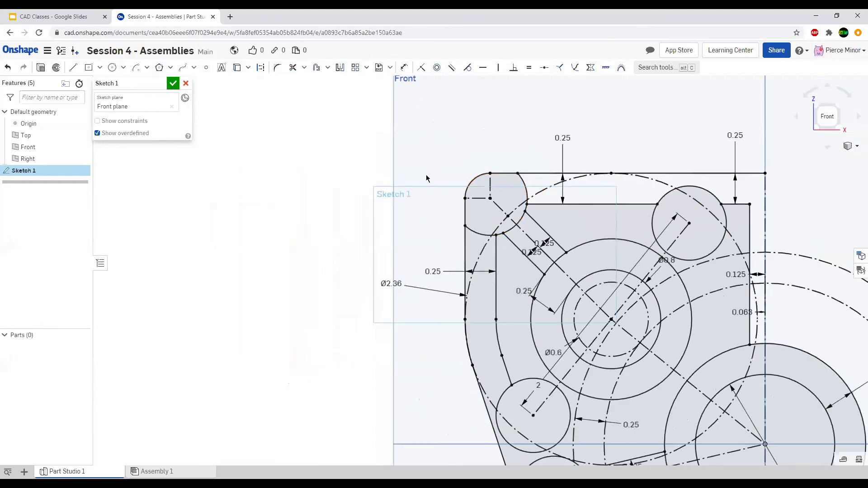
scroll(426, 176, "down", 1)
scroll(651, 294, "up", 3)
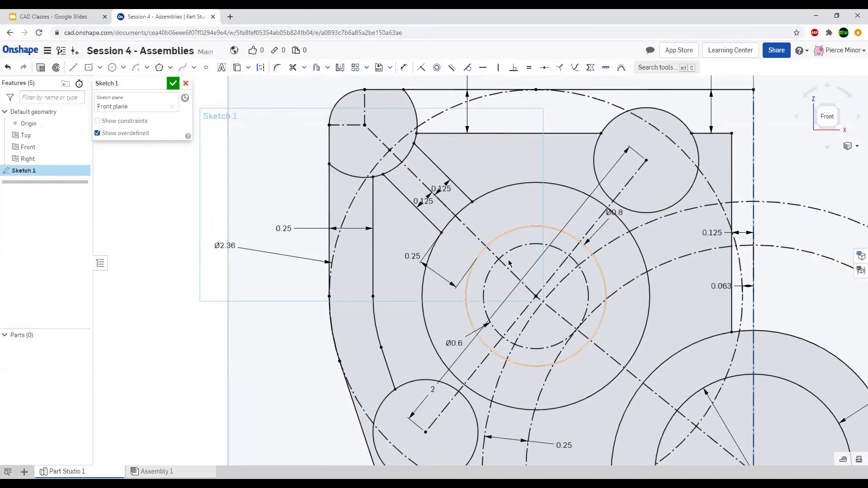
scroll(453, 199, "down", 5)
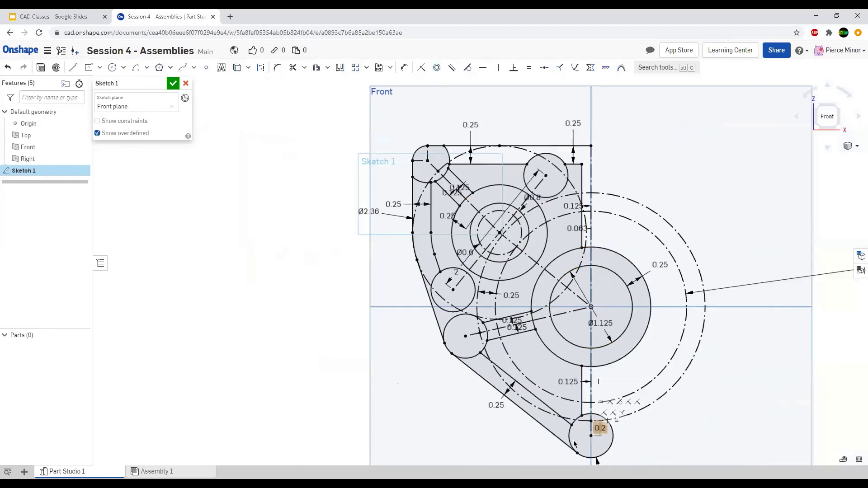
scroll(574, 444, "up", 2)
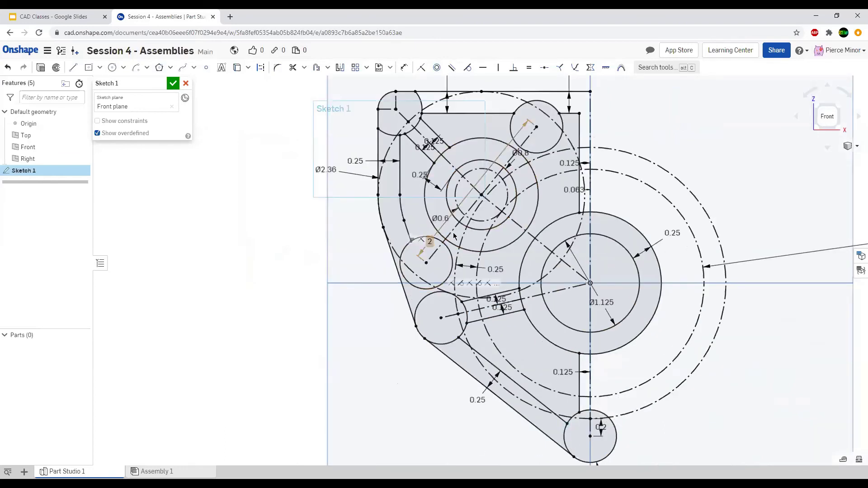
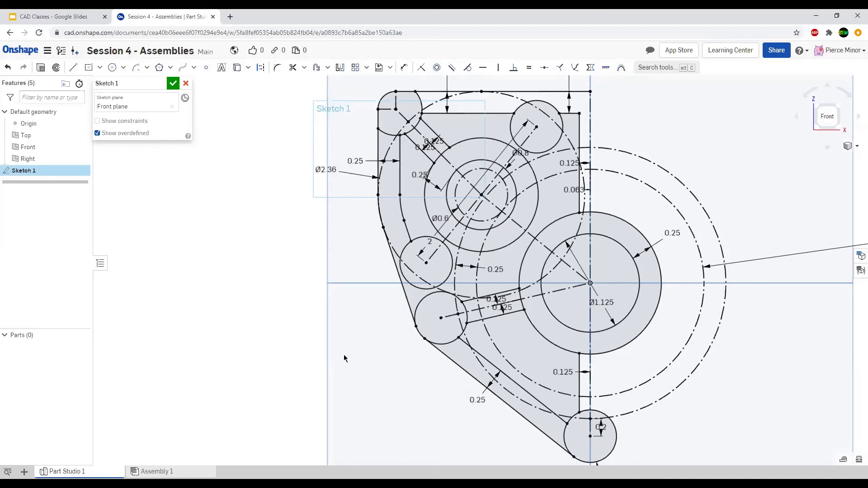
scroll(396, 110, "up", 2)
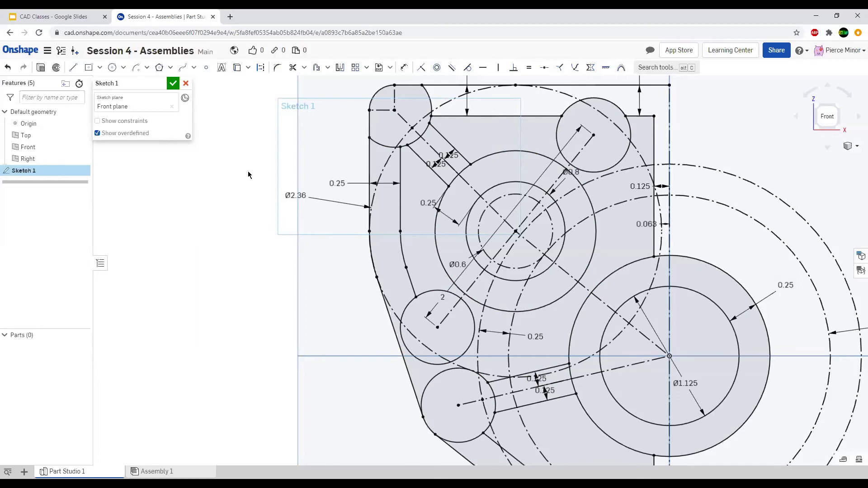
Draw a circle about 0.156 in in diameter between the left inner wall and the upper-left rib, with its edge on the wall line.
scroll(432, 150, "up", 3)
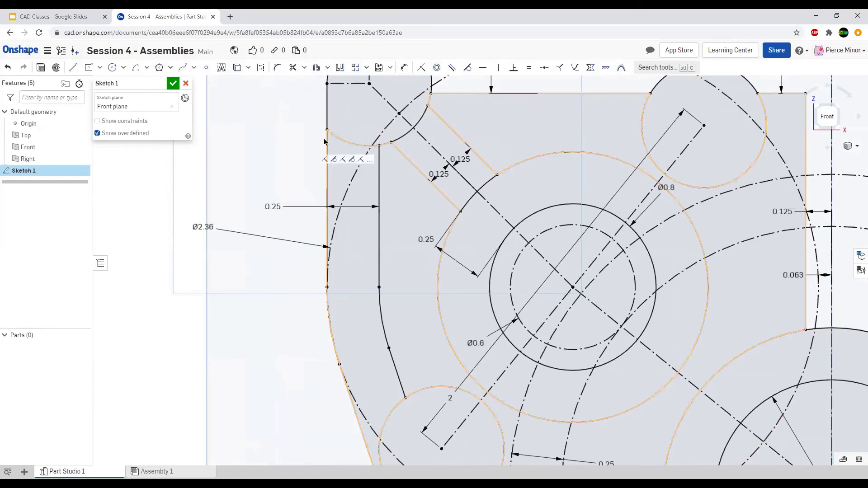
left_click(112, 68)
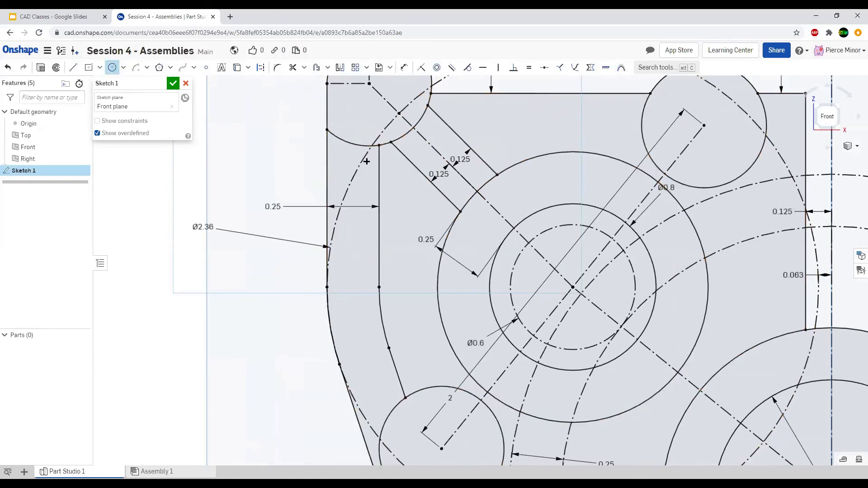
left_click(395, 174)
left_click(379, 174)
scroll(415, 180, "up", 5)
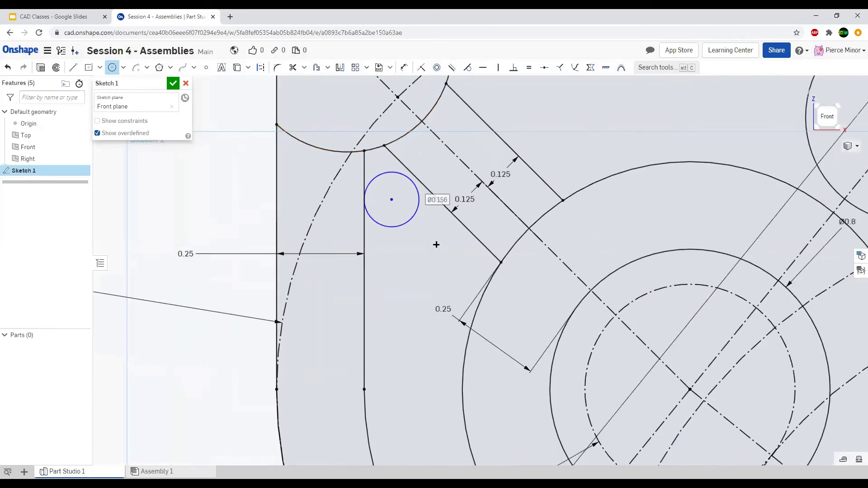
Make the new small circle tangent to the lower-left line of the upper-left rib.
key("t")
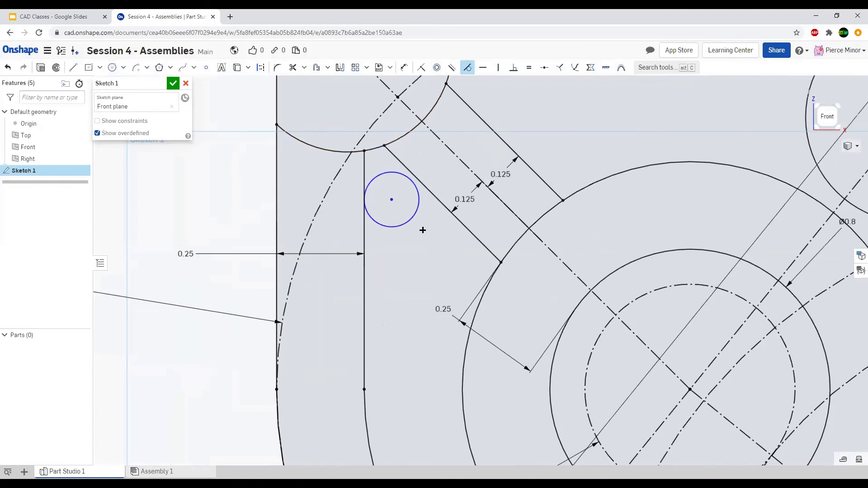
left_click(415, 180)
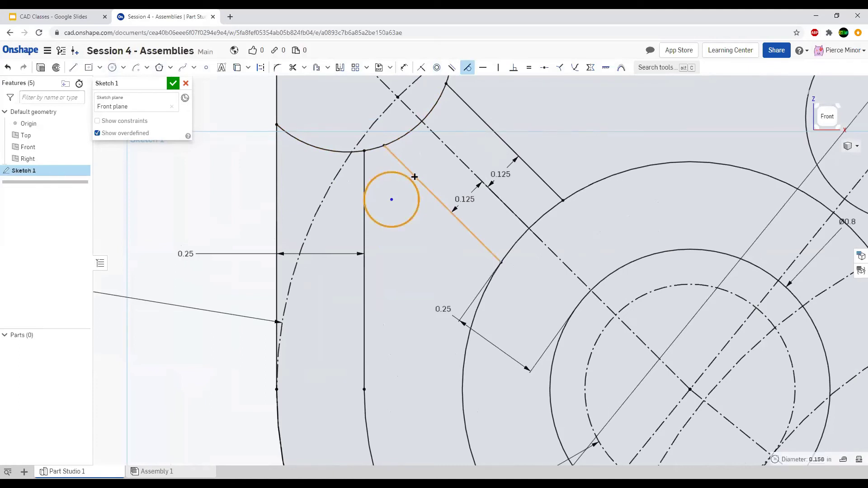
left_click(414, 177)
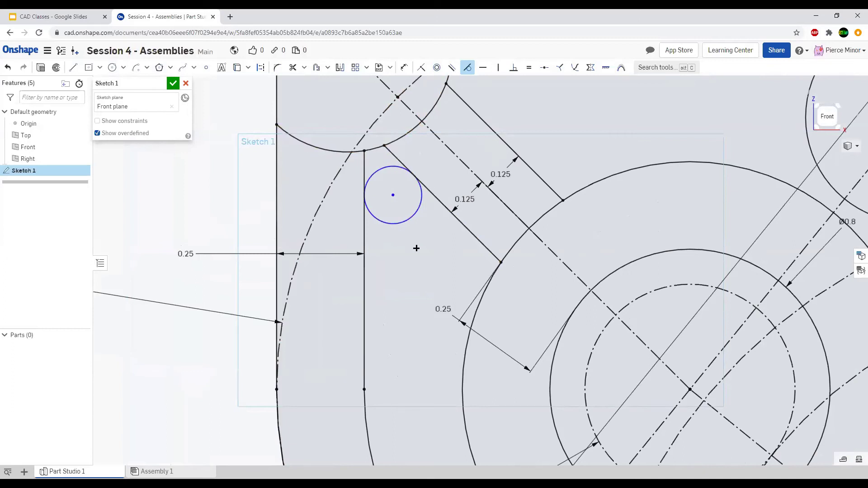
left_click(468, 68)
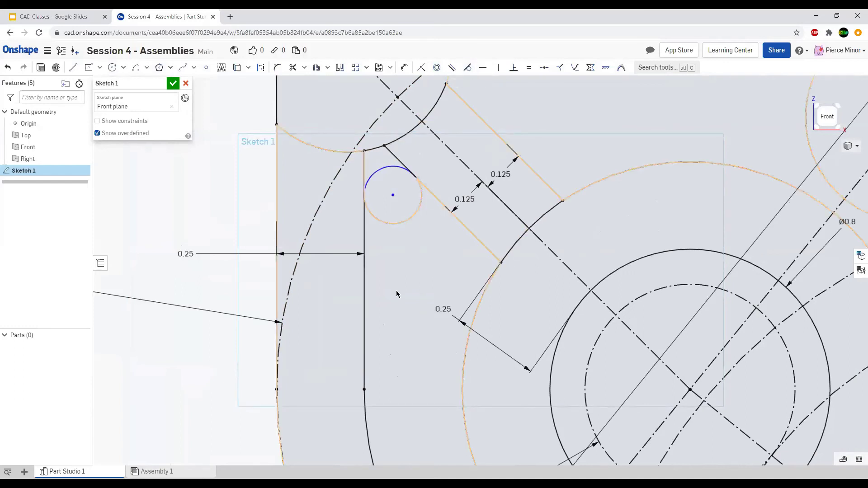
Dimension the diameter of the small circle between the left inner wall and the upper-left rib as 0.1 in.
left_click(404, 67)
left_click(367, 173)
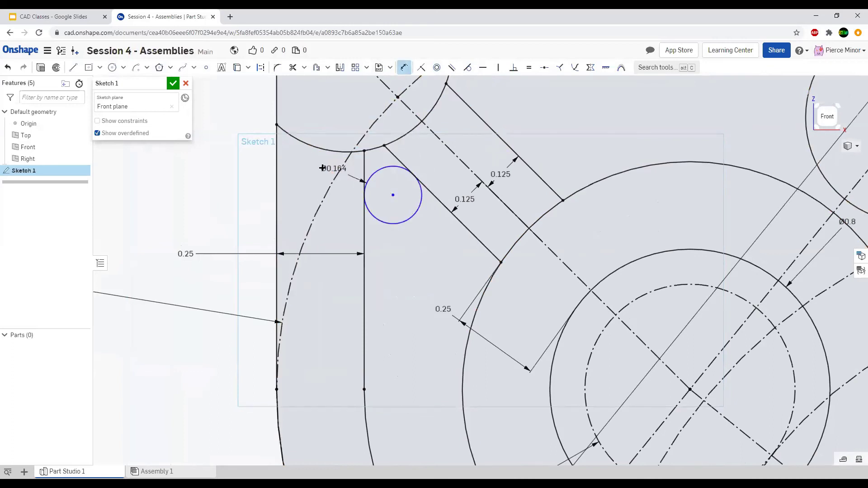
left_click(312, 166)
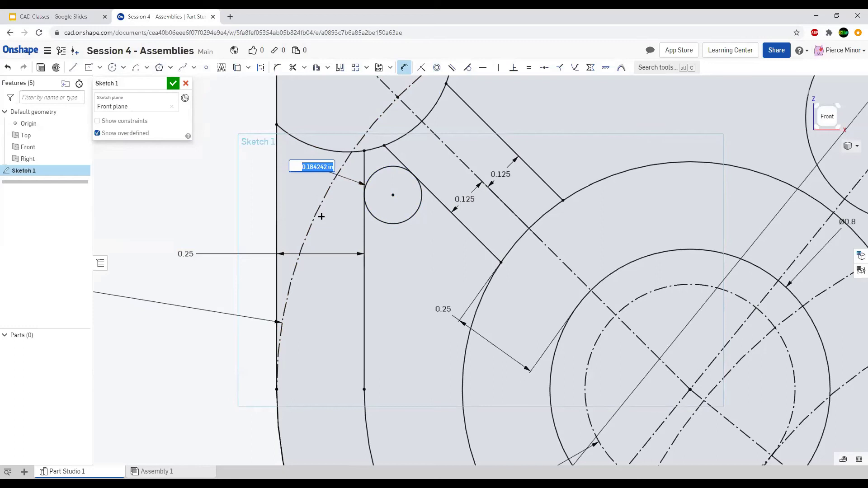
type("0.1")
key("Return")
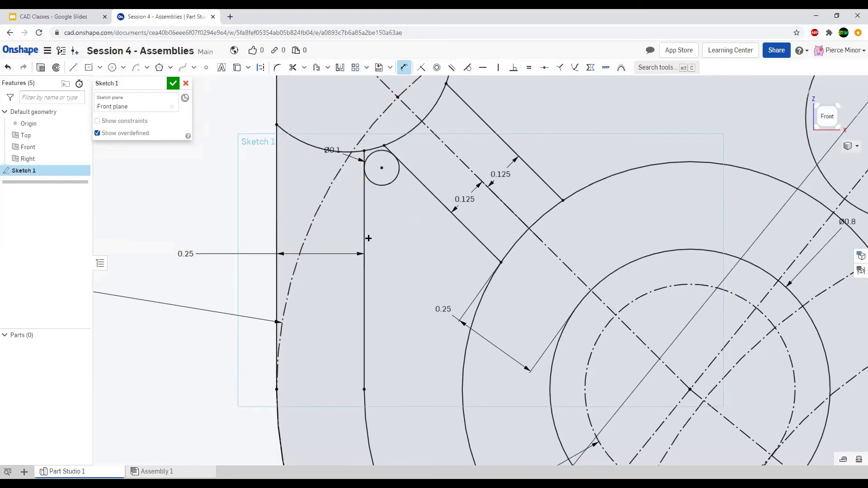
Set the small circle's diameter beside the upper-left rib to 0.2 in.
double_click(337, 146)
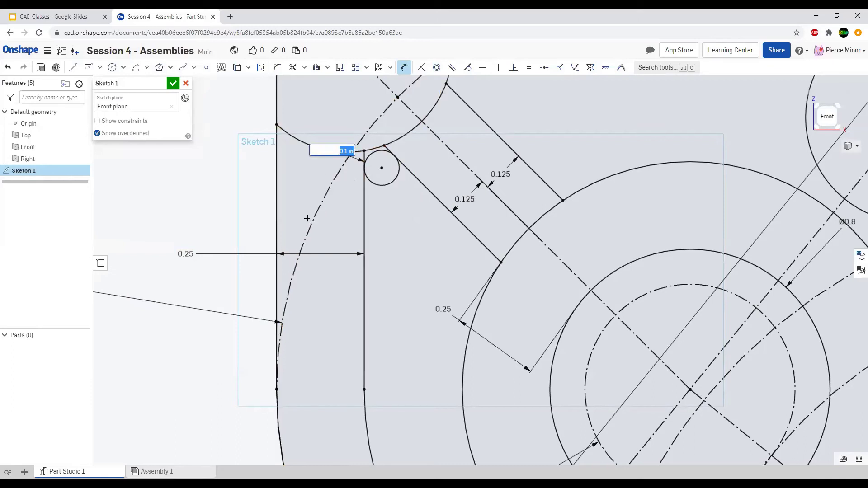
type("0.2")
key("Return")
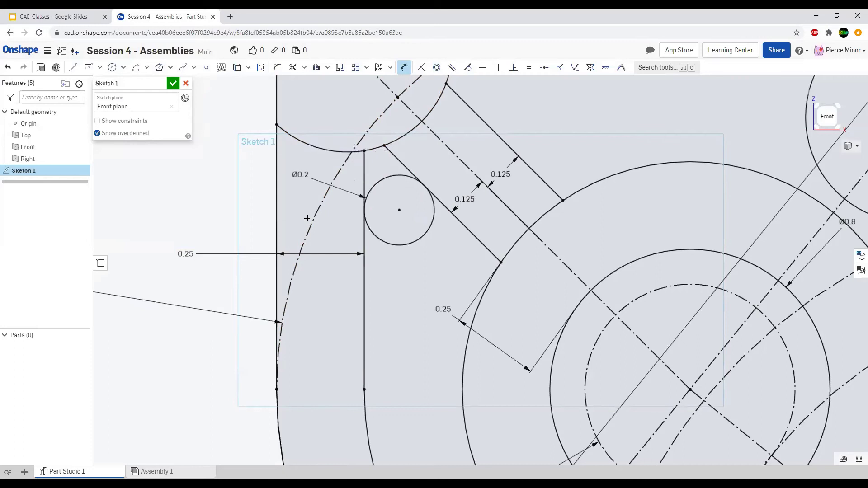
scroll(415, 304, "down", 3)
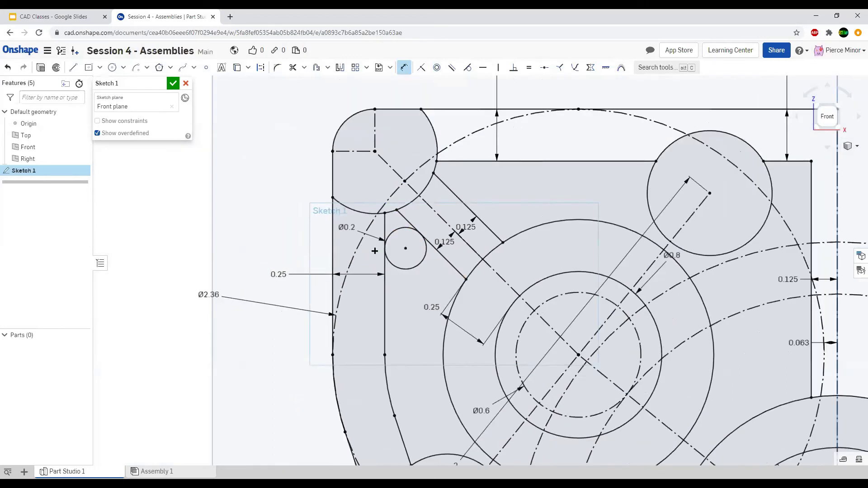
Move the upper ring's 0.25 dimension label close to the lower end of the upper-left rib.
scroll(405, 277, "up", 3)
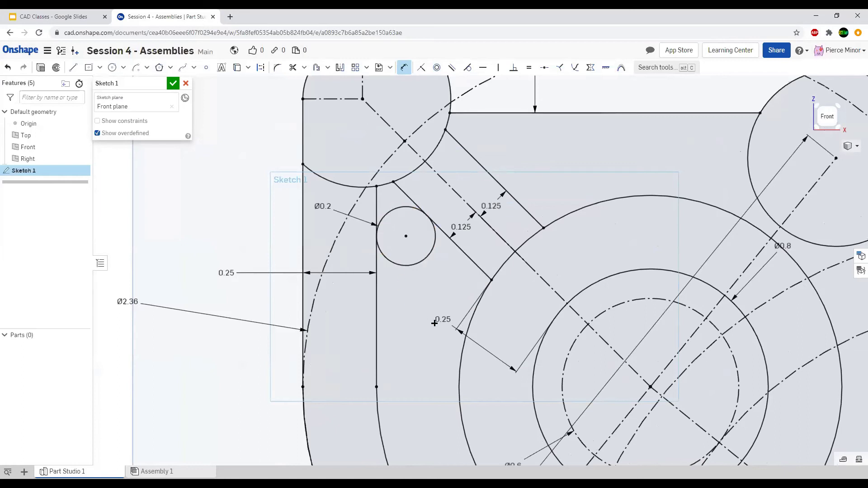
left_click_drag(442, 319, 486, 260)
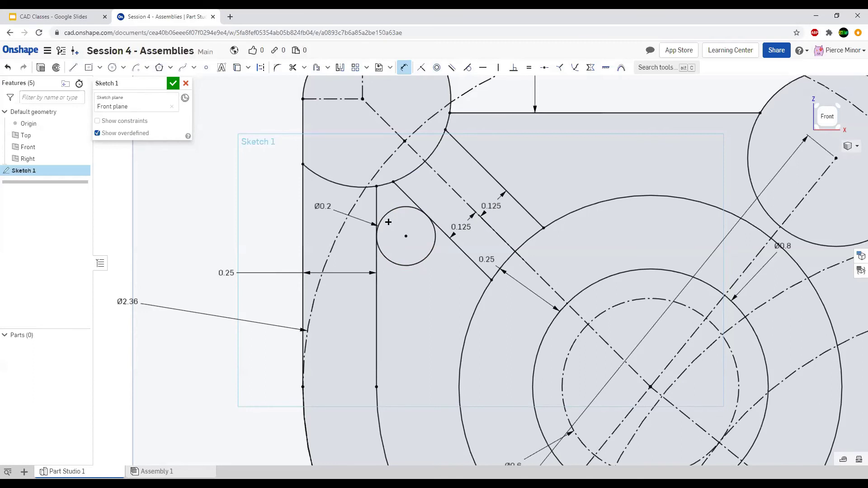
left_click(404, 67)
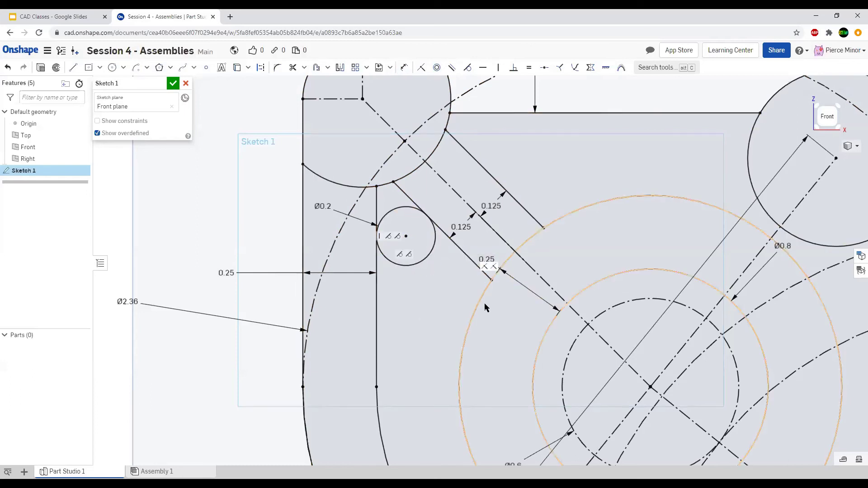
Trim the lower part of the 0.2 in circle, leaving a rounded corner between the inner wall and the rib.
key("m")
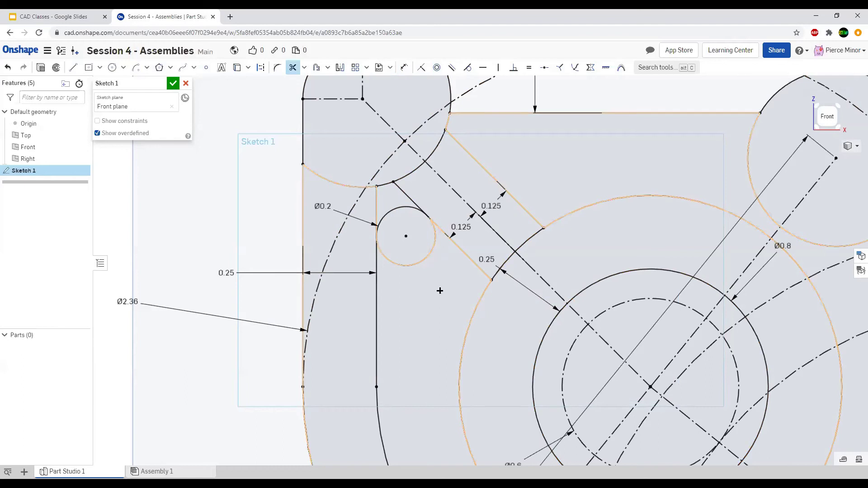
left_click(414, 266)
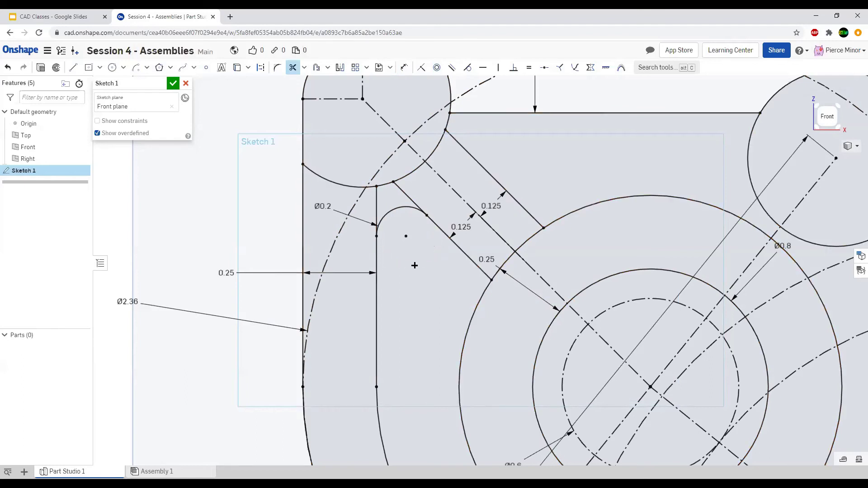
scroll(414, 265, "down", 5)
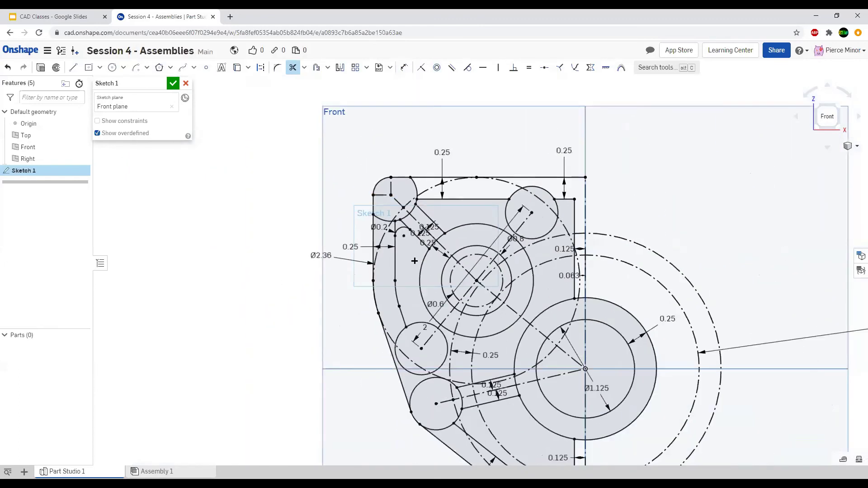
Draw a circle about 0.123 in in diameter above the lower-left 2 in bolt-line circle, with its edge on the upper ring's outer circle.
scroll(415, 261, "up", 3)
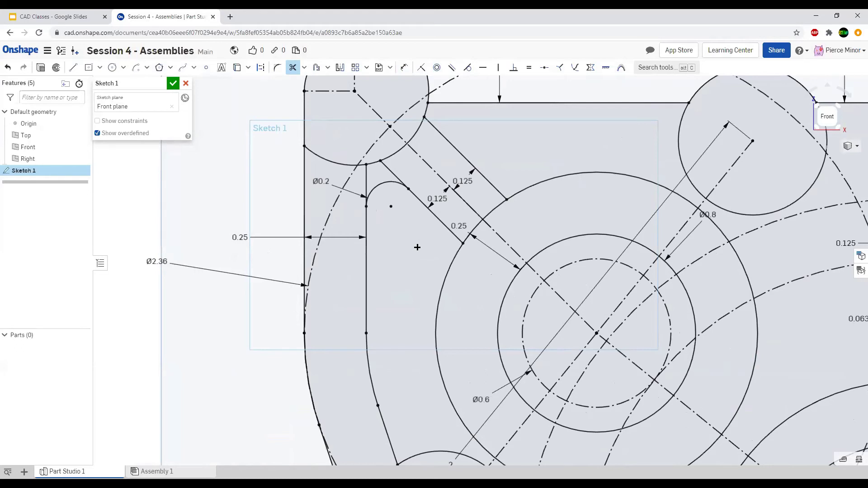
scroll(387, 211, "down", 1)
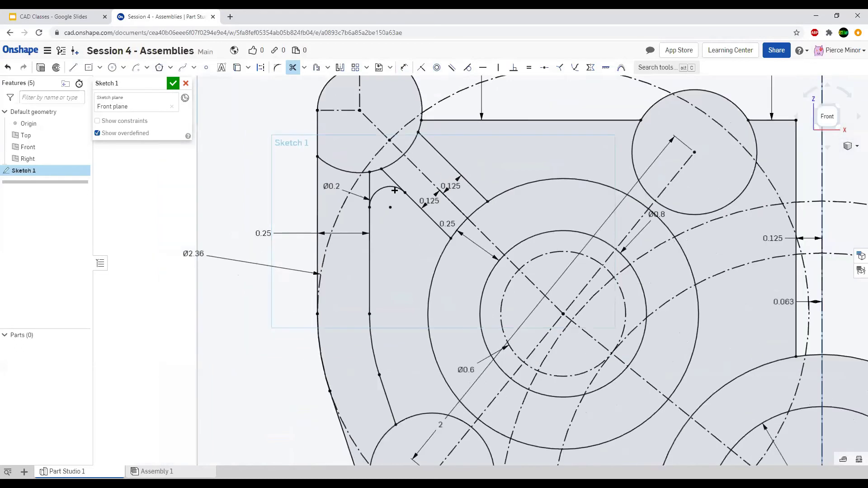
scroll(410, 254, "down", 1)
scroll(381, 222, "down", 3)
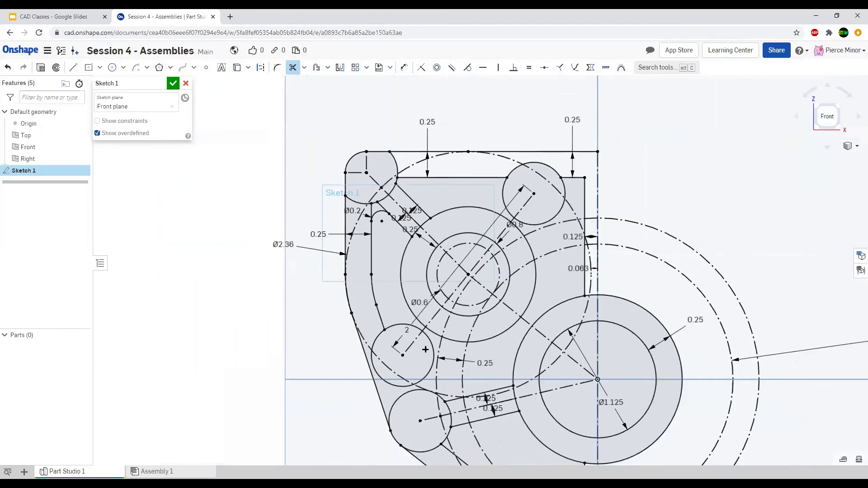
scroll(425, 344, "up", 4)
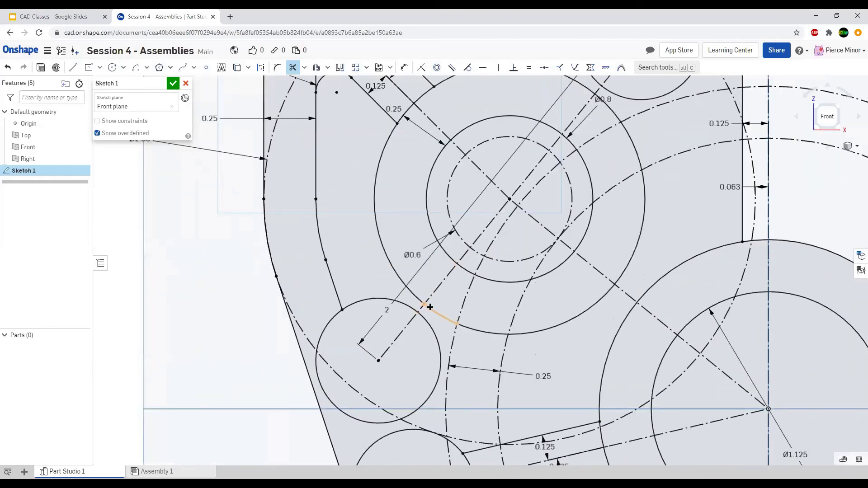
scroll(413, 305, "down", 2)
scroll(417, 316, "up", 1)
scroll(417, 316, "up", 1)
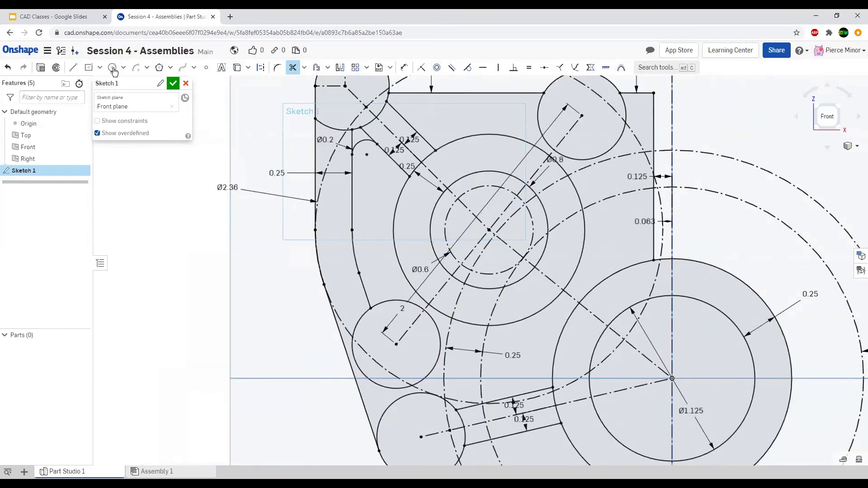
left_click(113, 68)
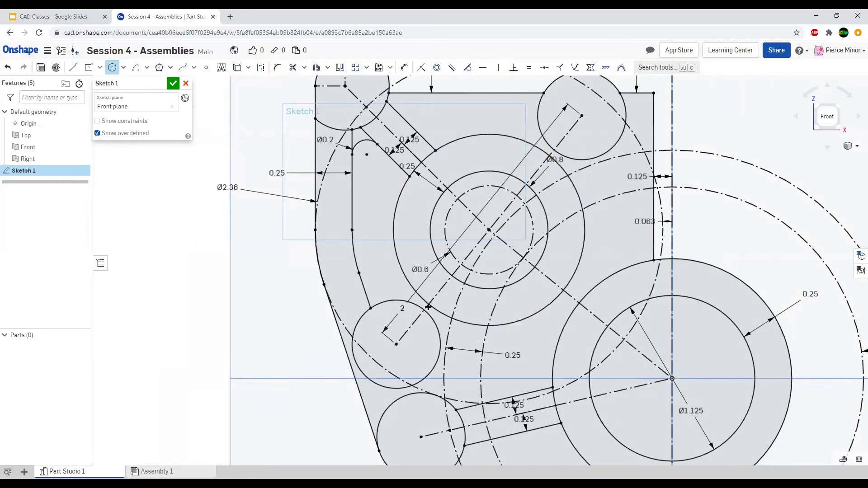
scroll(416, 298, "up", 4)
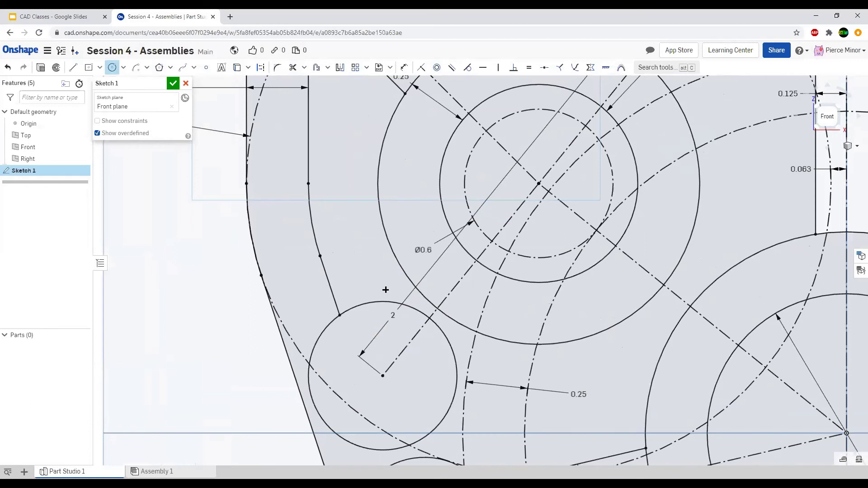
scroll(414, 274, "down", 1)
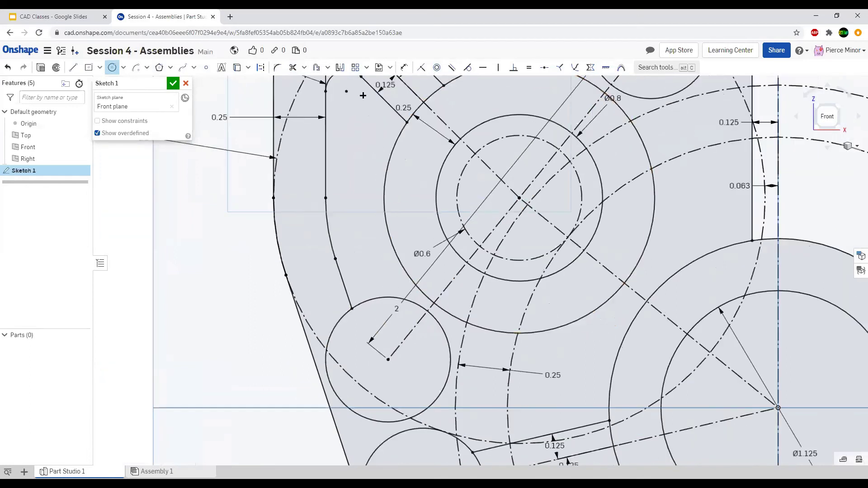
scroll(394, 90, "down", 4)
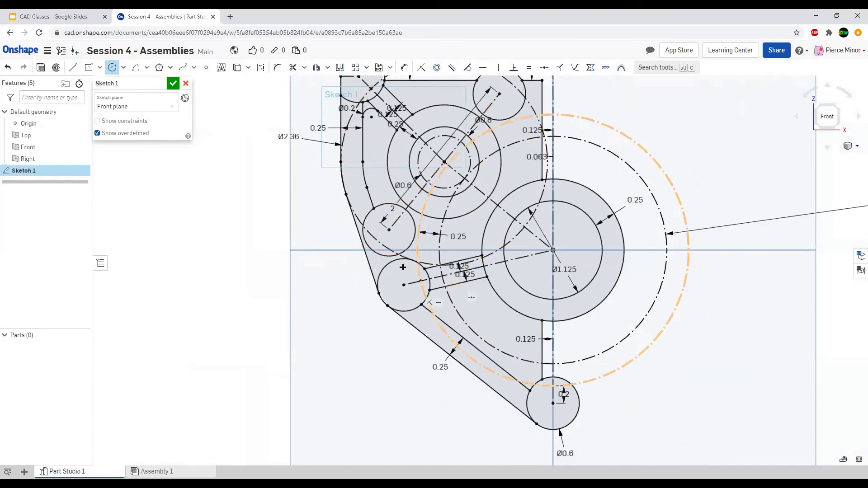
scroll(402, 276, "down", 2)
scroll(392, 251, "up", 8)
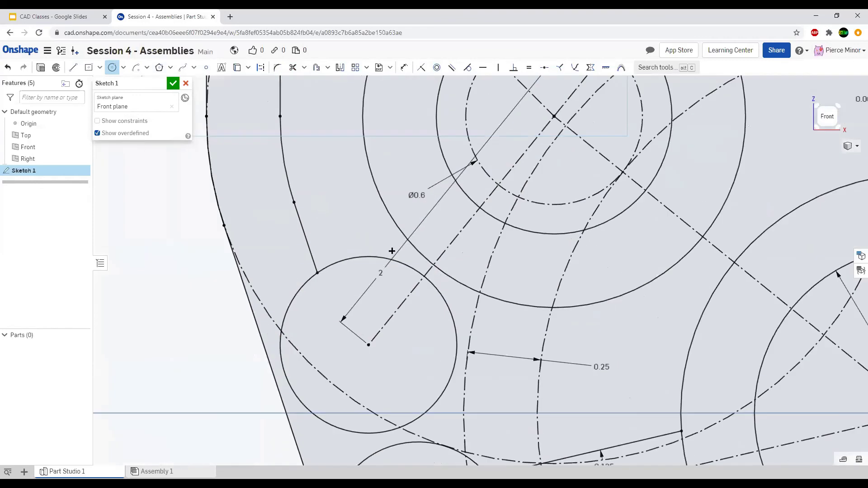
left_click(383, 237)
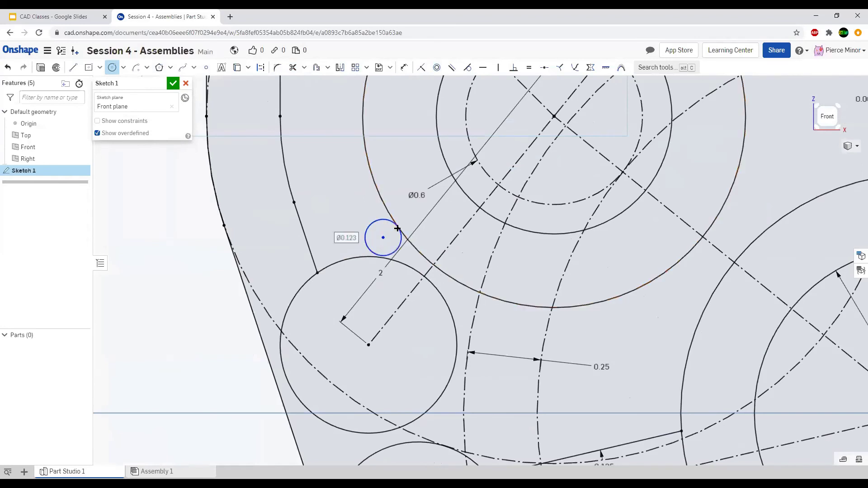
left_click(398, 246)
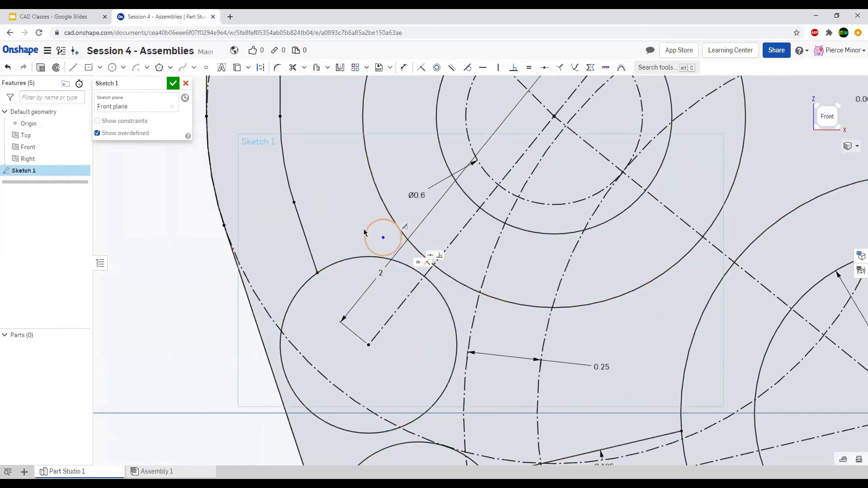
Make the new small circle tangent to the larger circle directly below it.
scroll(359, 189, "down", 5)
scroll(354, 156, "down", 3)
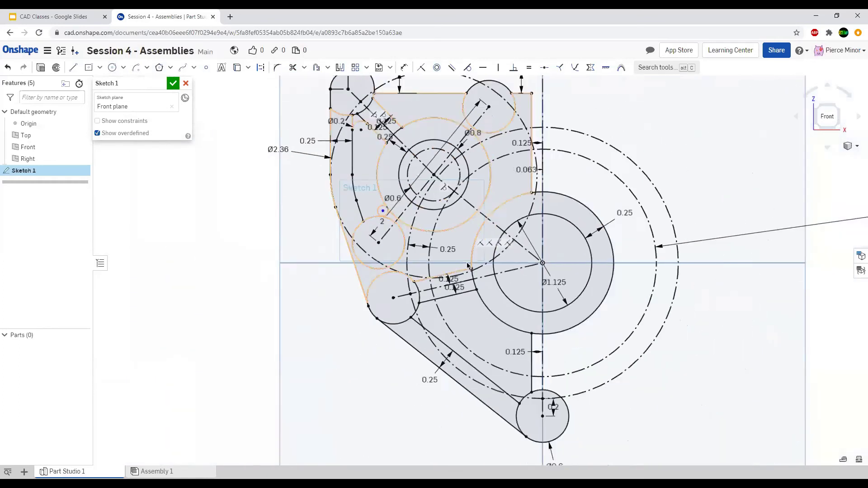
scroll(322, 199, "up", 6)
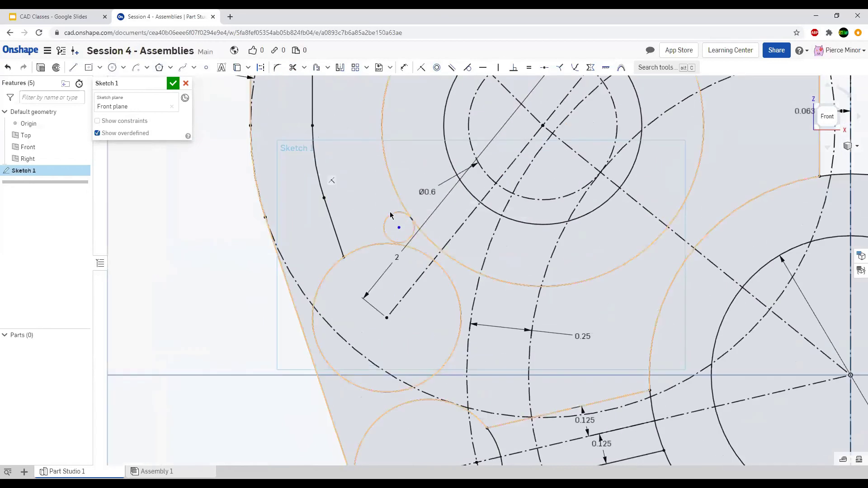
left_click(388, 238)
left_click(382, 244)
key("t")
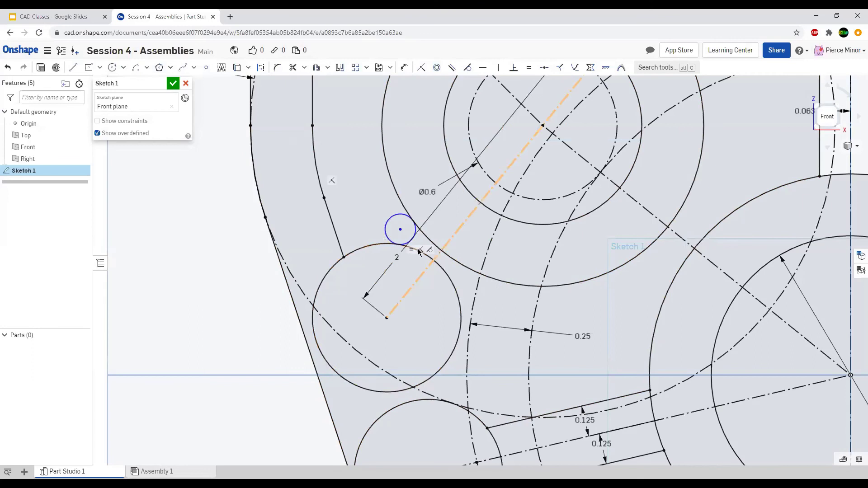
mouse_move(400, 229)
left_mouse_down()
mouse_move(387, 217)
mouse_move(400, 229)
left_mouse_up()
Make the new small circle equal in size to the rounded corner arc beside the upper-left rib.
scroll(496, 288, "down", 5)
key("e")
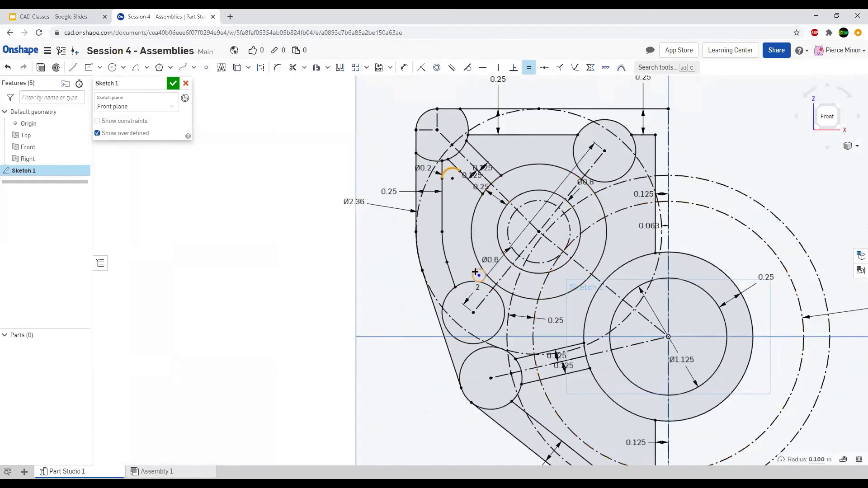
scroll(506, 279, "up", 3)
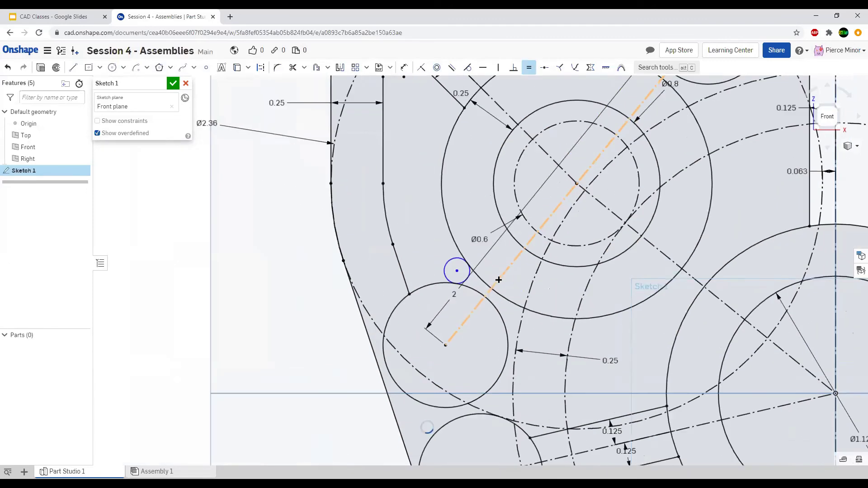
scroll(486, 275, "up", 2)
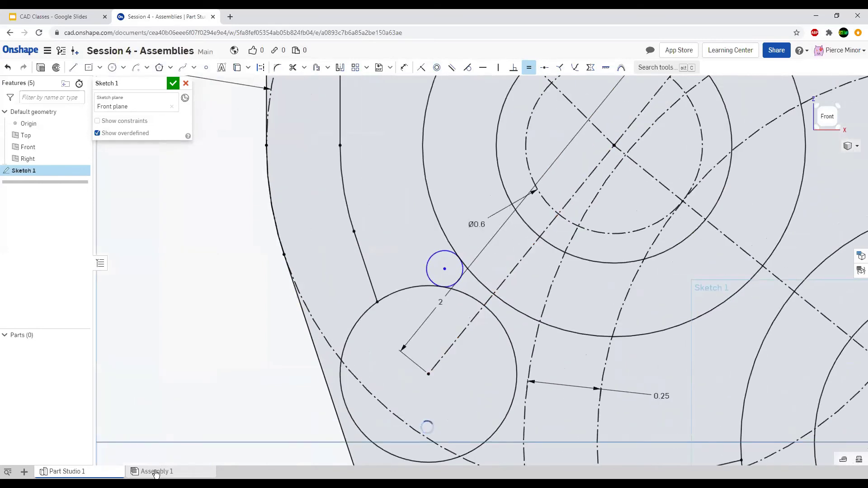
scroll(452, 274, "down", 3)
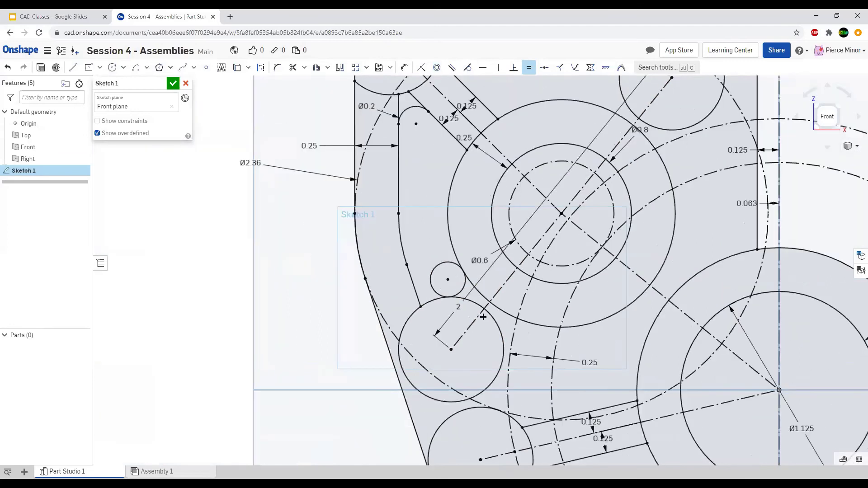
Trim the pocket-side part of the lower small circle, leaving only the fillet arc between the ring and the larger circle.
scroll(445, 274, "up", 2)
key("m")
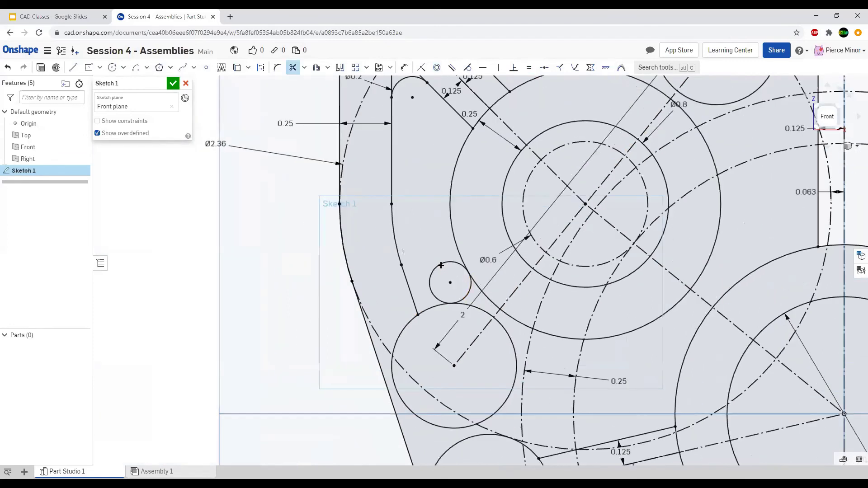
left_click(441, 265)
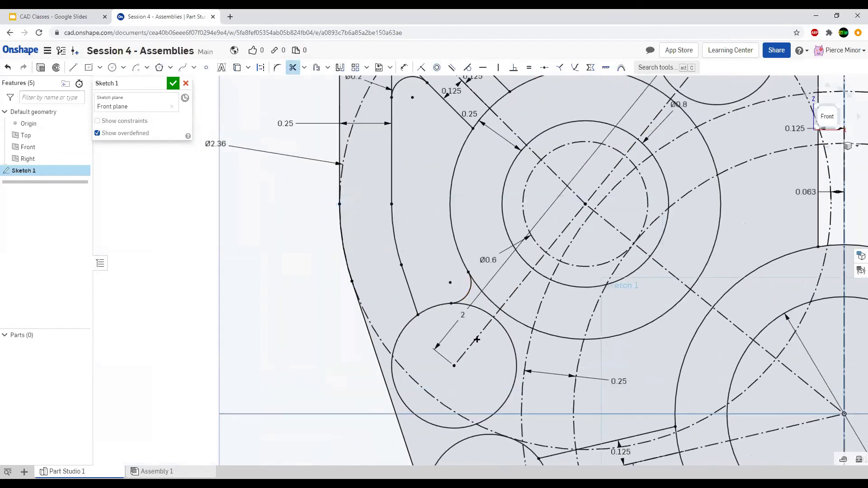
Draw a circle about 0.166 in in diameter in the left pocket, with its edge on the diagonal rib's lower line near the ring.
scroll(480, 344, "down", 2)
scroll(445, 230, "down", 2)
scroll(438, 208, "up", 3)
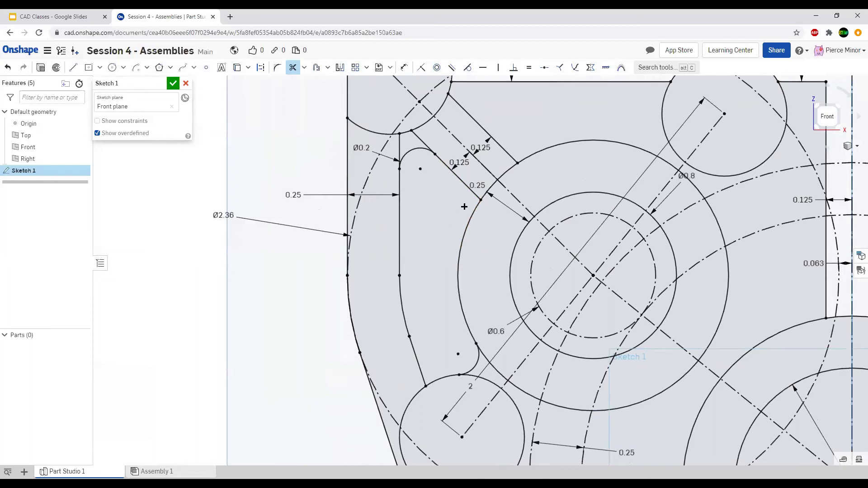
key("c")
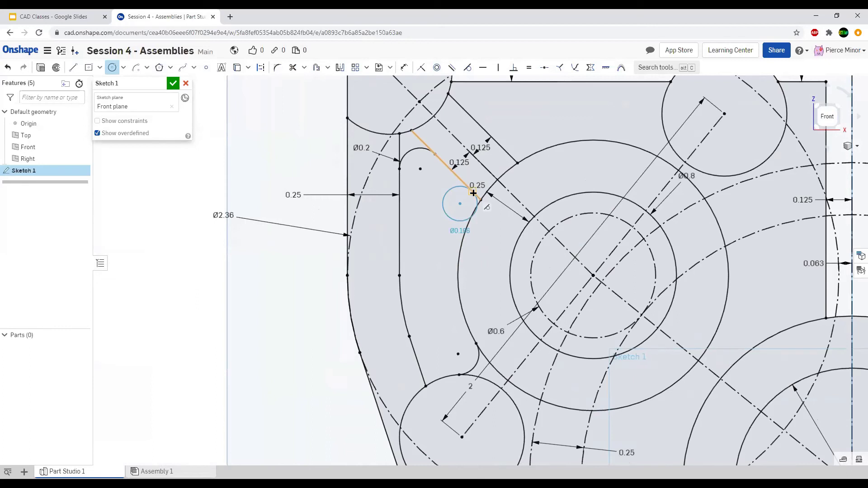
left_click(473, 193)
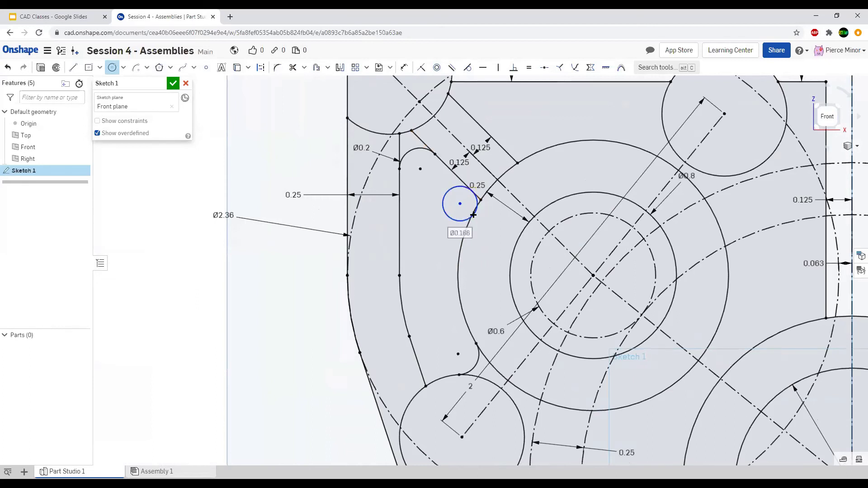
Make the circle tangent to the ring's outer circle and trim it to a fillet arc matching the 0.2 in corner arc.
scroll(472, 190, "up", 2)
key("Escape")
left_click(479, 226)
left_click(465, 255)
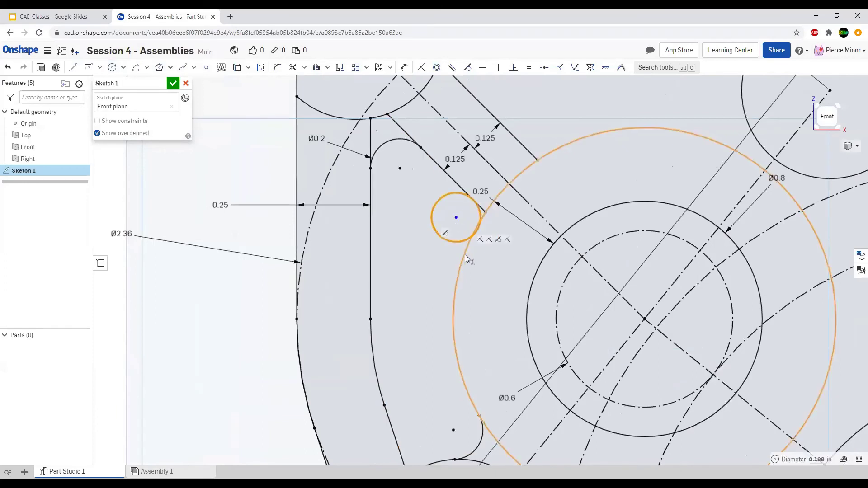
key("t")
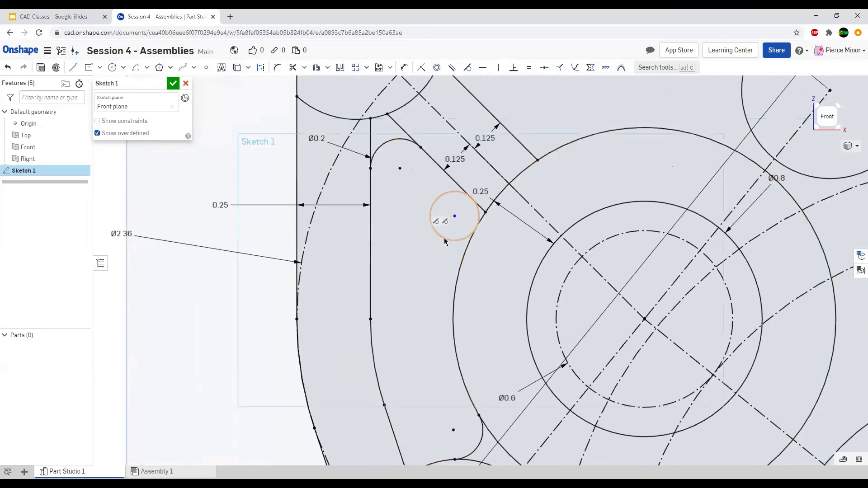
key("m")
Draw a small circle in the left pocket's bottom corner, with its edge on the lower-left 2 in bolt-line circle.
scroll(501, 172, "down", 3)
scroll(438, 336, "up", 3)
key("c")
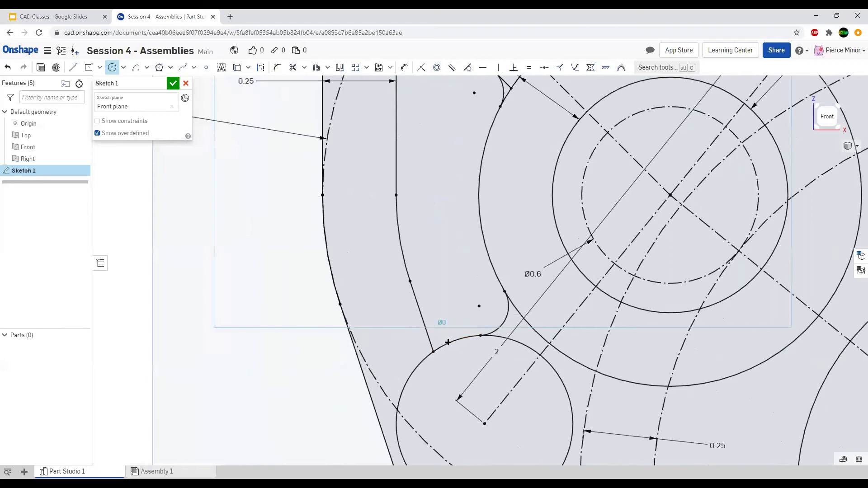
left_click(448, 344)
key("Escape")
Make the bottom corner circle tangent to the slanted inner wall line and equal in size to the neighbouring fillet arc.
key("t")
left_click(421, 306)
left_click(417, 304)
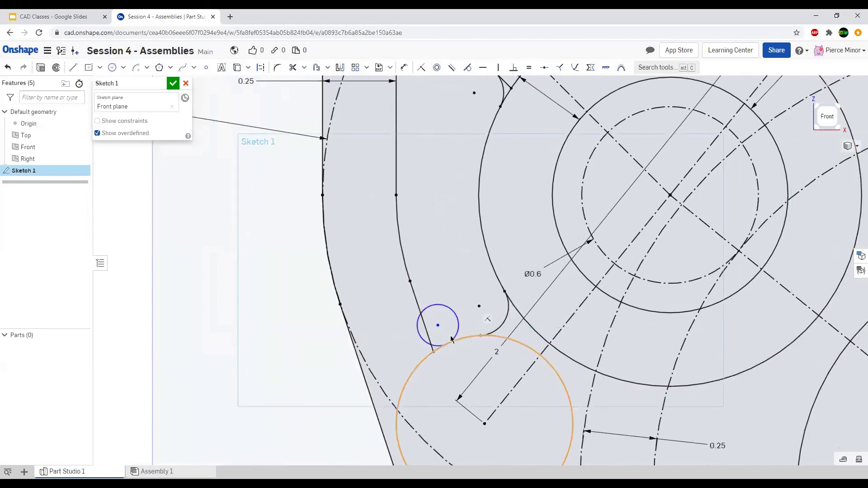
left_click(464, 330)
left_click(491, 334)
key("t")
Trim the pocket-side part of the bottom corner circle, leaving only the fillet arc between the wall and the bolt-line circle.
key("m")
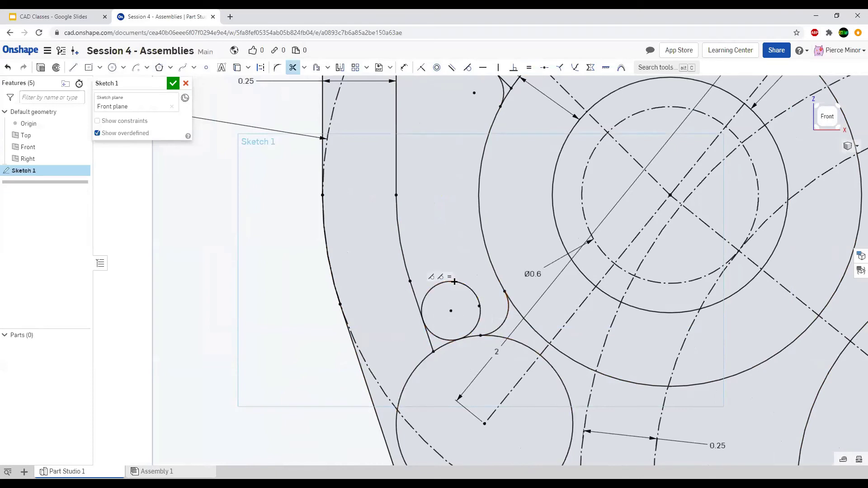
left_click(423, 301)
scroll(497, 362, "down", 2)
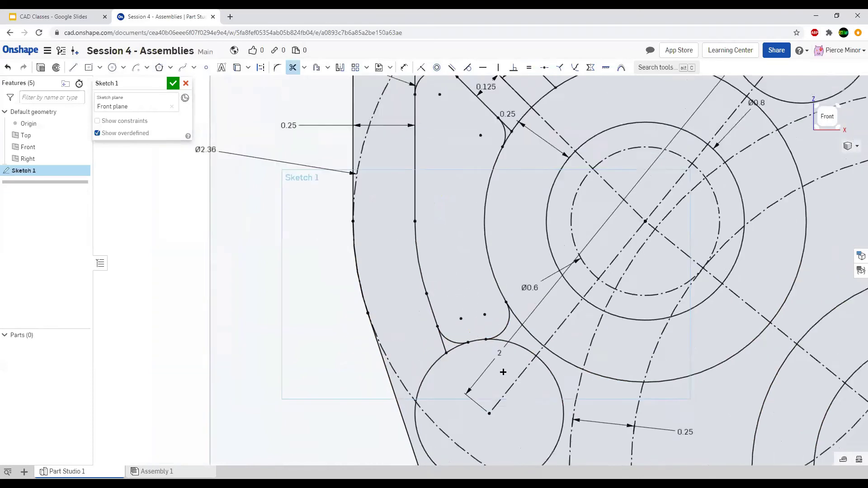
Draw a circle about 0.1 in in diameter in the top pocket's left corner, touching the inner top wall line.
scroll(504, 372, "down", 3)
scroll(436, 281, "up", 5)
key("c")
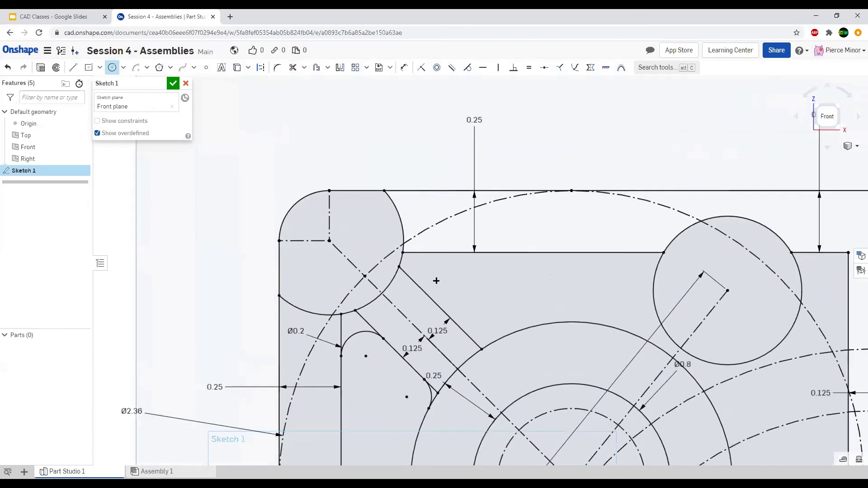
left_click(426, 265)
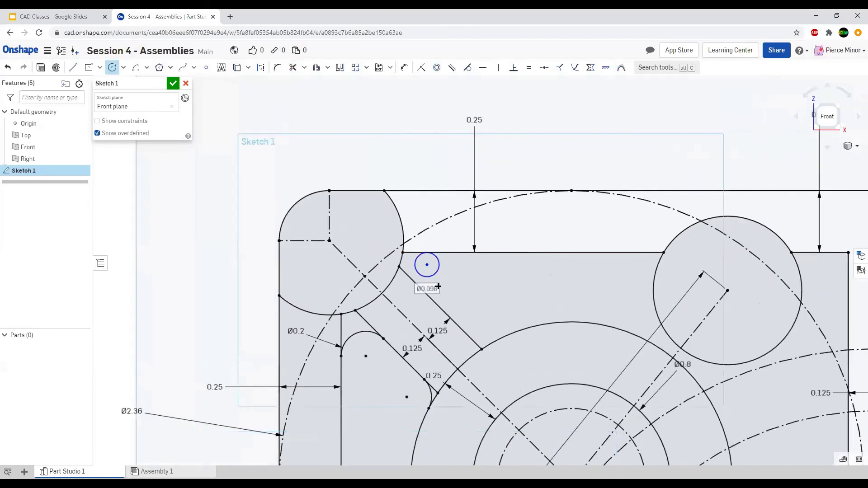
Make the top pocket's left corner circle tangent to the upper line of the diagonal rib.
key("t")
left_click(424, 276)
left_click(415, 283)
key("Escape")
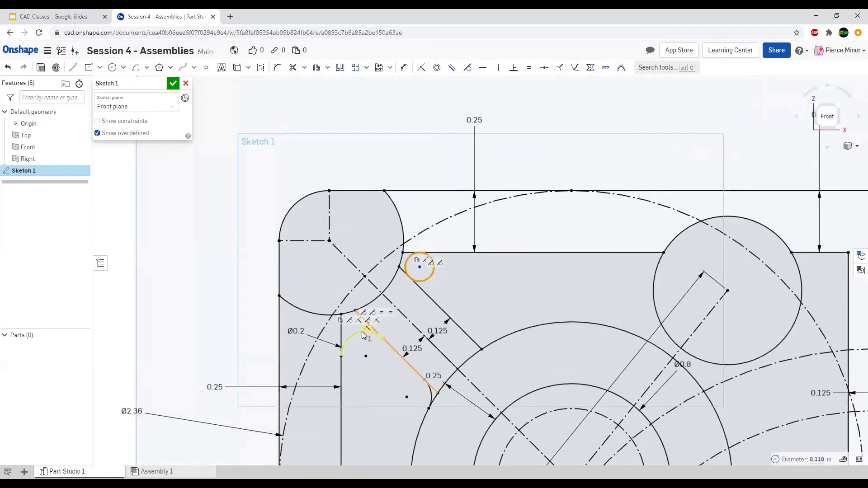
Make the circle equal to the 0.2 in corner arc across the rib and trim it to a fillet arc.
key("e")
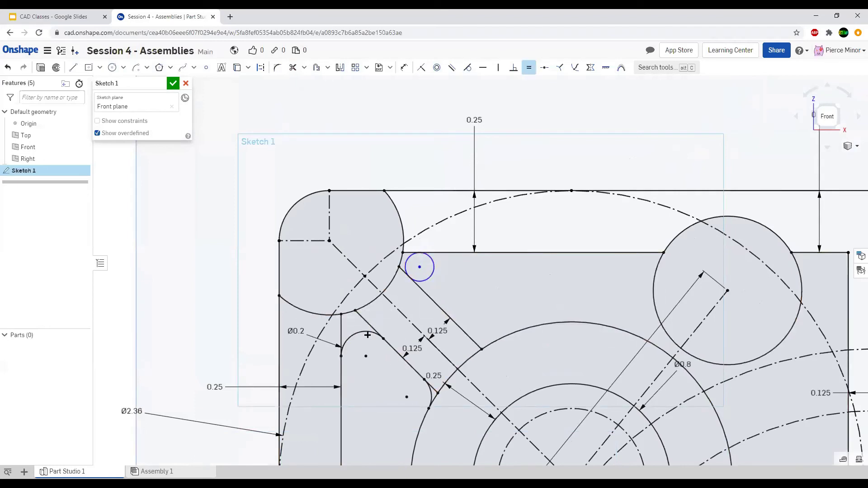
left_click(368, 335)
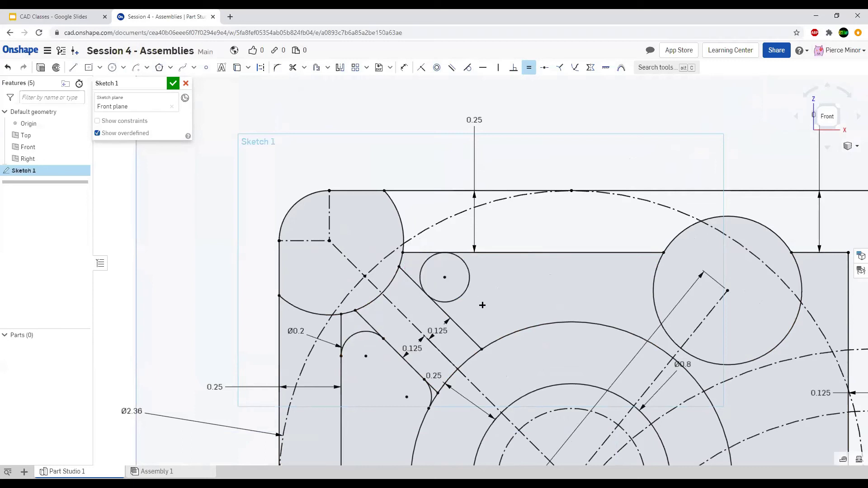
key("m")
left_click(453, 301)
Draw a circle about 0.176 in in diameter in the top pocket beside the rib's lower end, touching the ring's outer circle.
scroll(519, 343, "up", 3)
key("c")
left_click(474, 302)
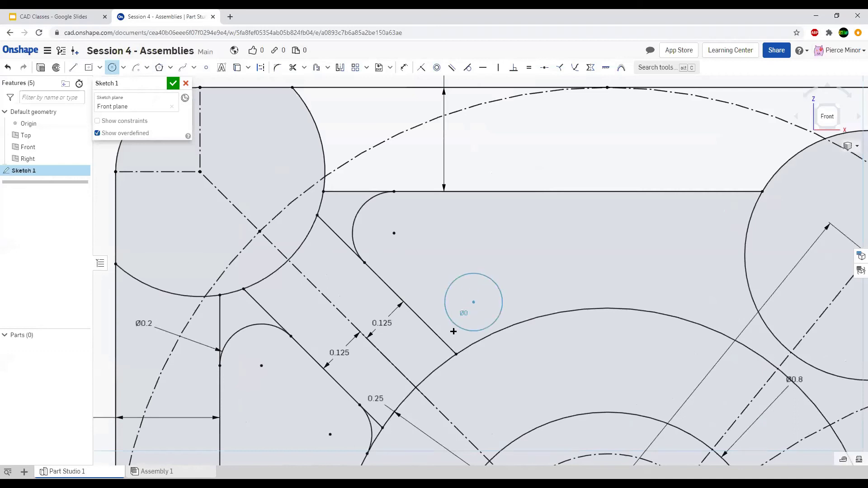
left_click(493, 336)
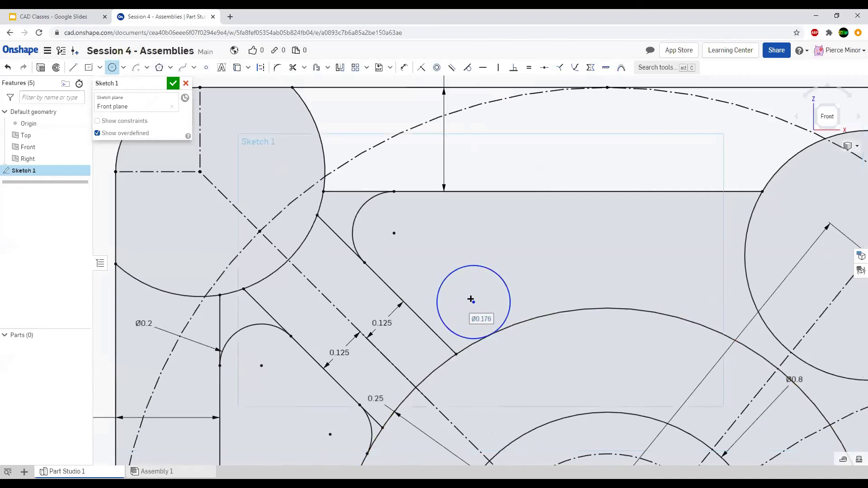
Make the circle above the ring tangent to the upper line of the diagonal rib.
key("Escape")
left_click(437, 303)
left_click(424, 323)
key("t")
Make the circle equal to the top pocket's upper-left fillet arc and trim it to the arc between rib and ring.
key("e")
left_click(430, 300)
left_click(355, 244)
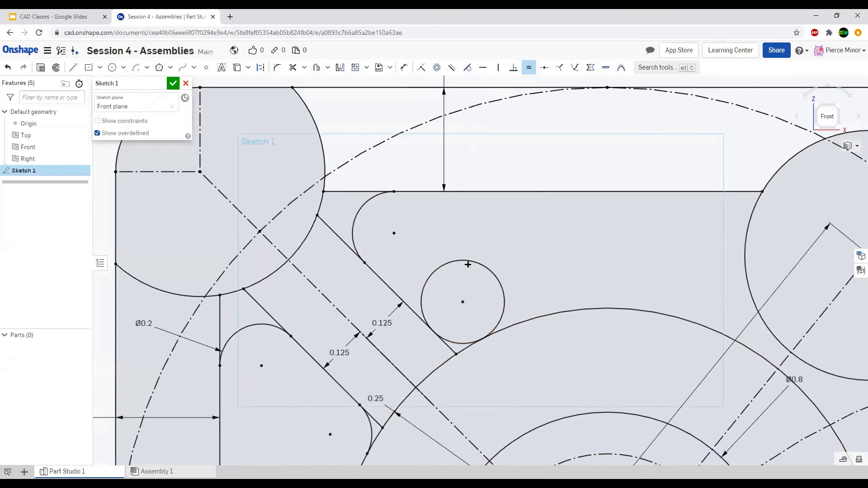
key("m")
left_click(472, 262)
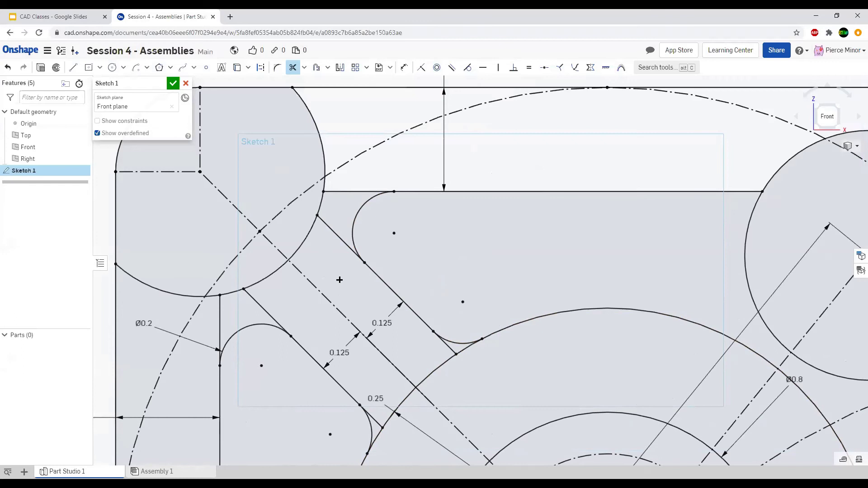
Draw a circle about 0.17 in in diameter below the inner top wall line, just left of the upper-right bolt-line circle.
scroll(314, 289, "down", 5)
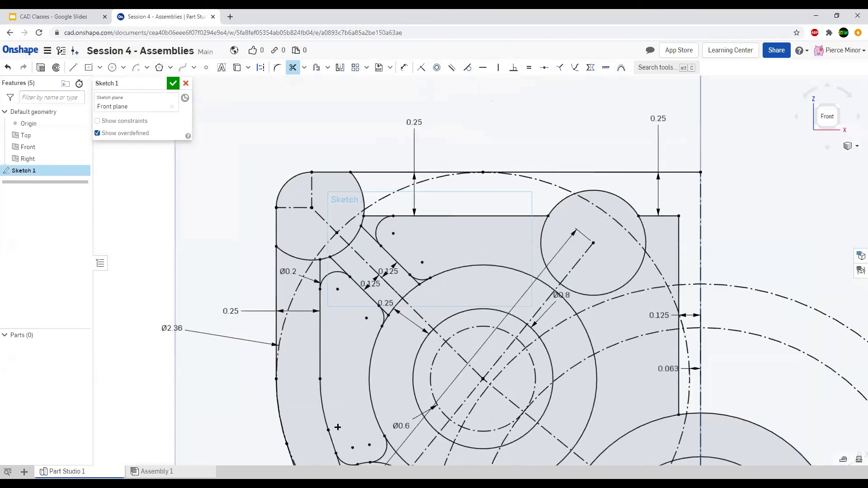
scroll(483, 242, "up", 5)
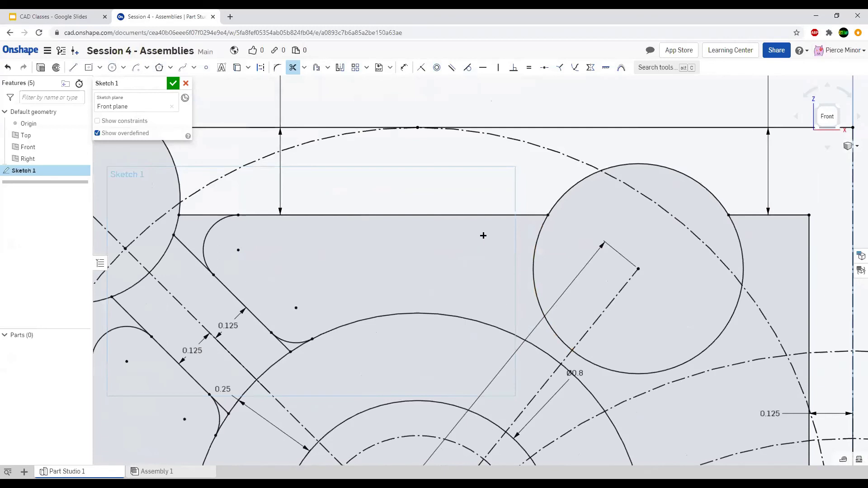
scroll(484, 236, "down", 2)
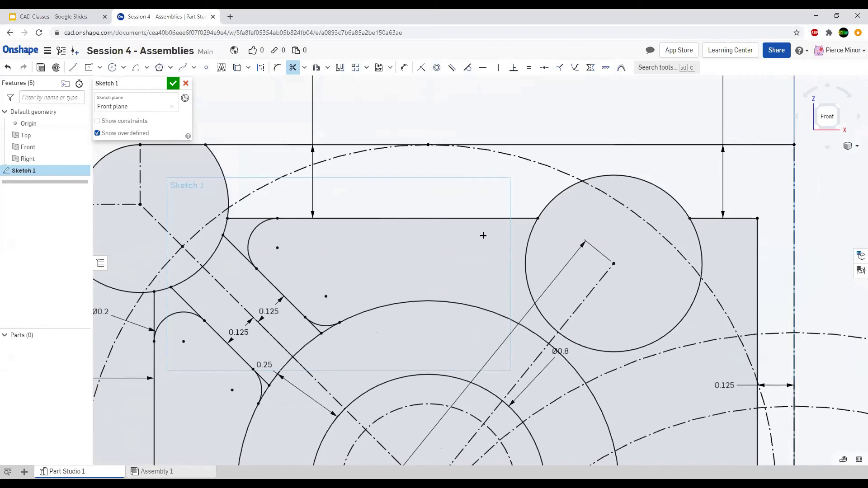
key("c")
left_click(499, 243)
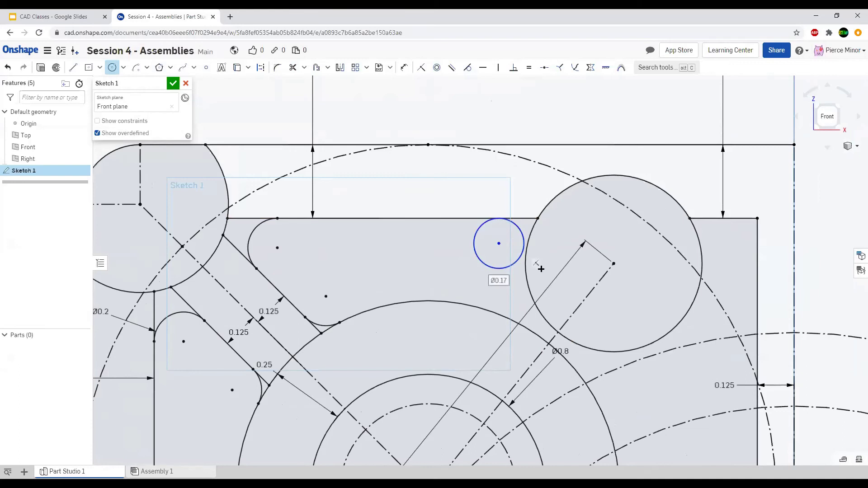
Make the circle under the top wall tangent to the upper-right bolt-line circle.
key("t")
left_click(522, 264)
left_click(526, 267)
Make the circle equal to the existing fillet arcs and trim it to the arc between the top wall and bolt-line circle.
key("e")
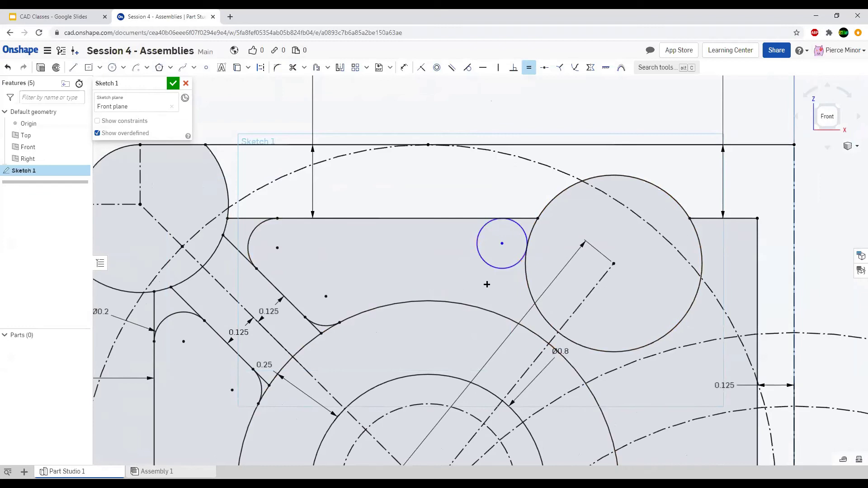
key("m")
left_click(482, 271)
Draw a circle in the top pocket's lower-right corner and make it tangent to the ring and the upper-right bolt-line circle.
key("c")
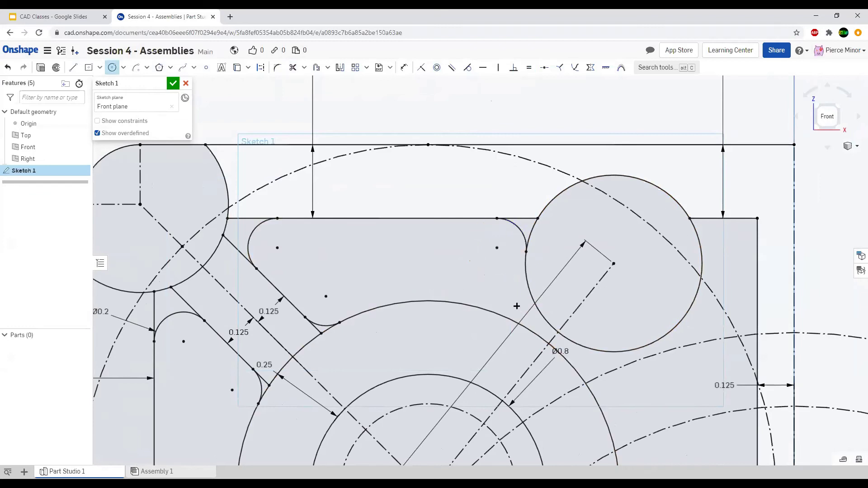
left_click(508, 302)
left_click(485, 302)
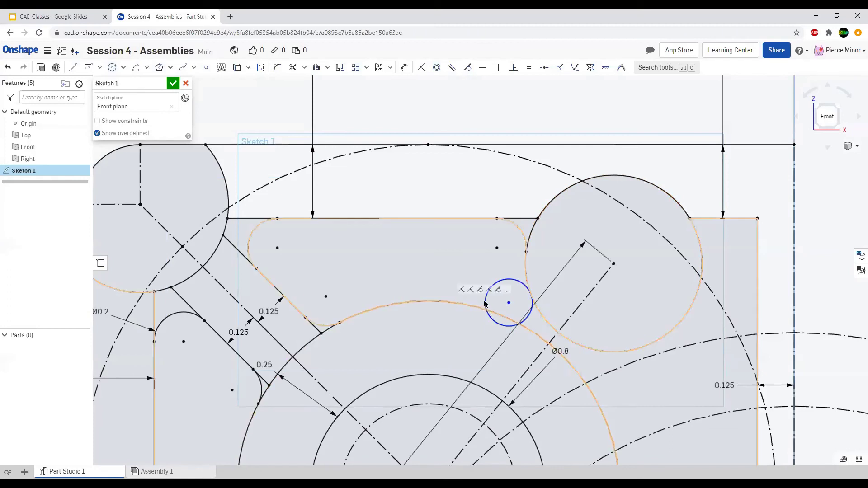
left_click(471, 307)
key("t")
Trim the lower-right corner circle to its fillet arc and make it equal to the fillet arc above it.
key("m")
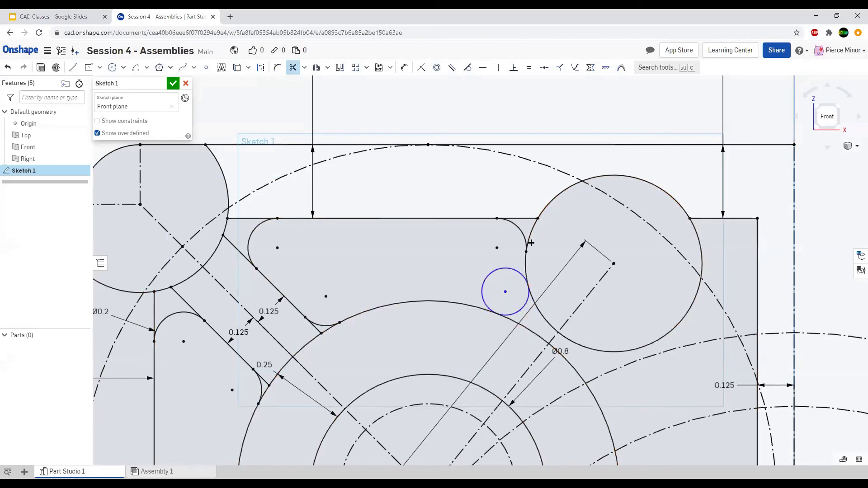
left_click(483, 282)
key("e")
left_click(520, 233)
left_click(525, 306)
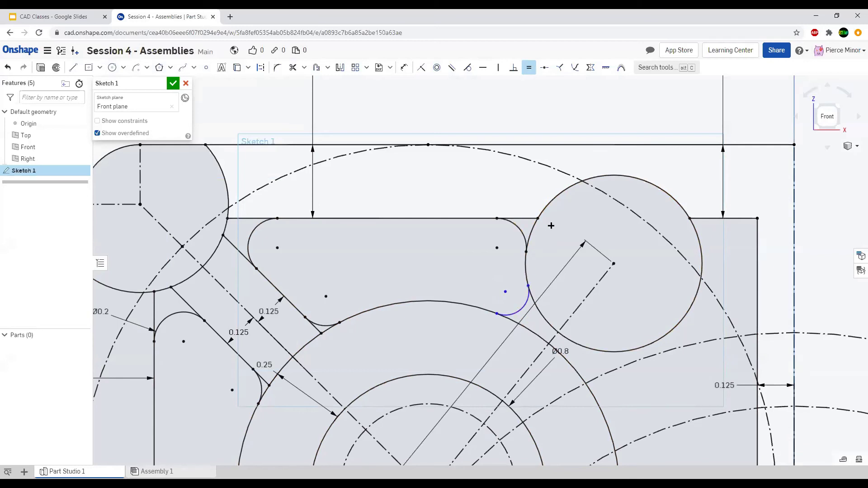
Draw a circle about 0.123 in in diameter in the right pocket, with its edge on the underside of the upper-right bolt-line circle.
scroll(485, 186, "down", 3)
scroll(576, 326, "down", 5)
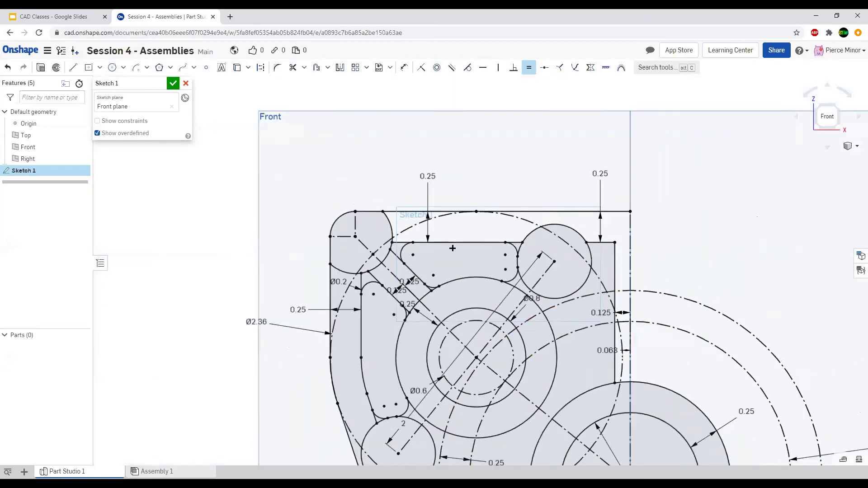
scroll(570, 335, "up", 3)
scroll(569, 337, "up", 1)
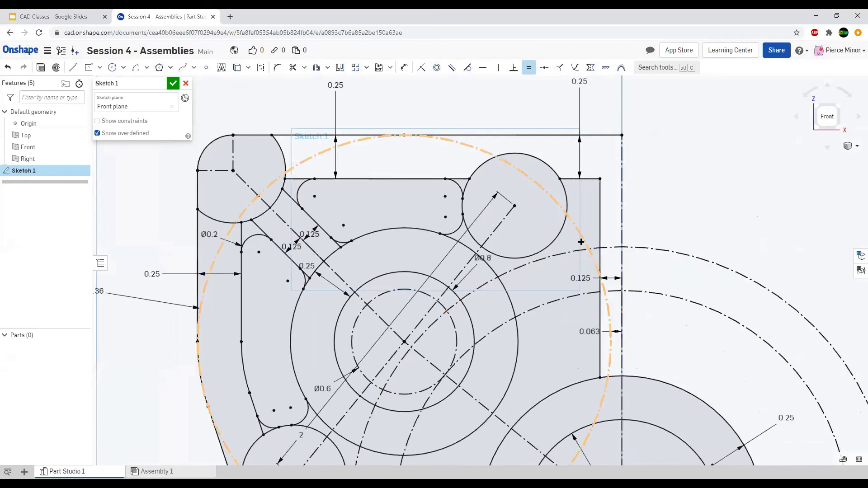
scroll(505, 261, "down", 2)
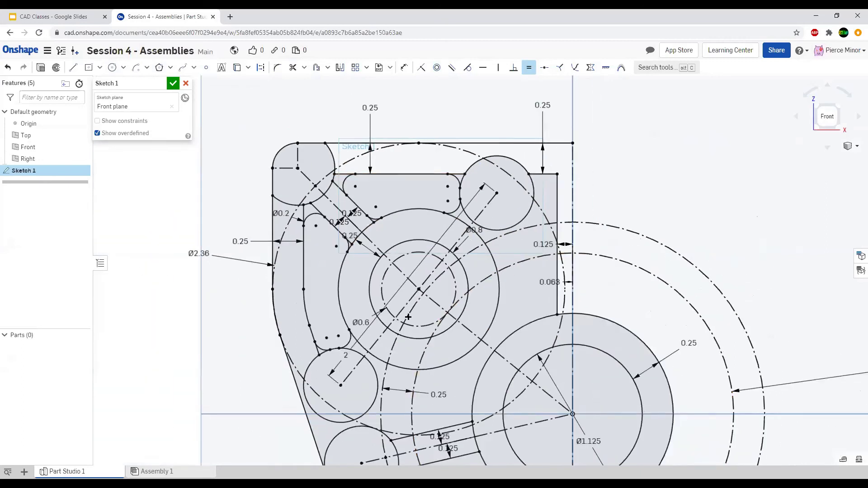
scroll(456, 216, "up", 3)
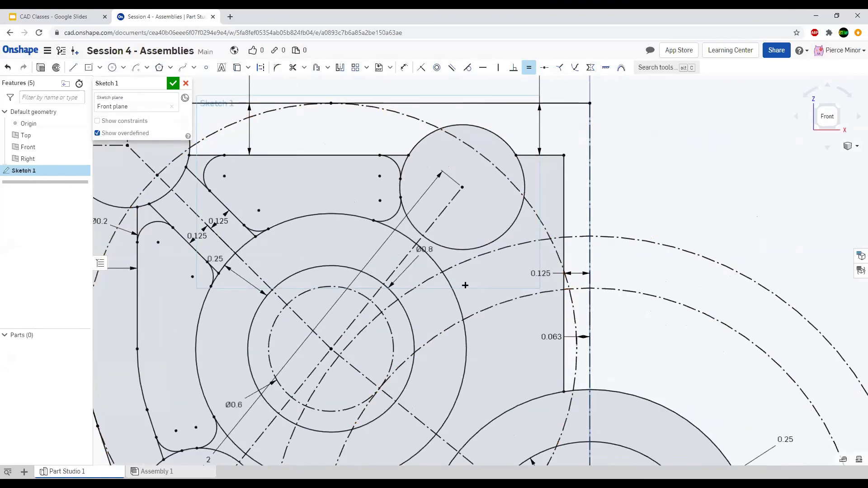
key("c")
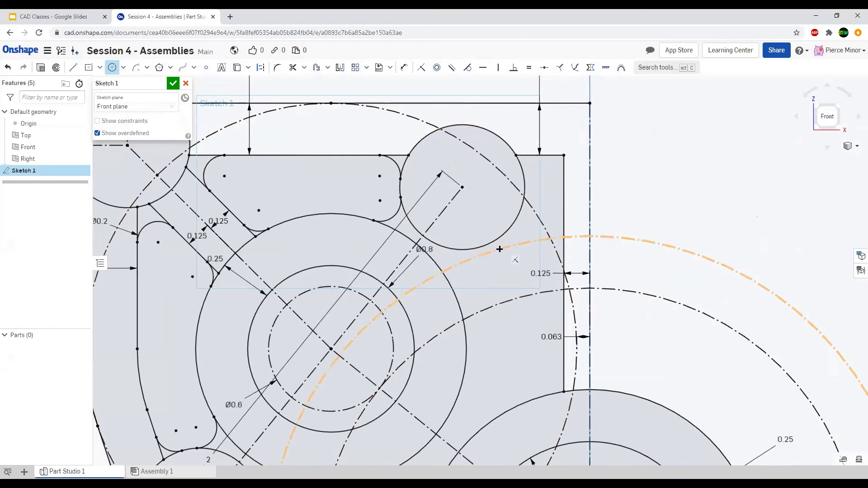
scroll(457, 257, "down", 5)
scroll(460, 260, "up", 6)
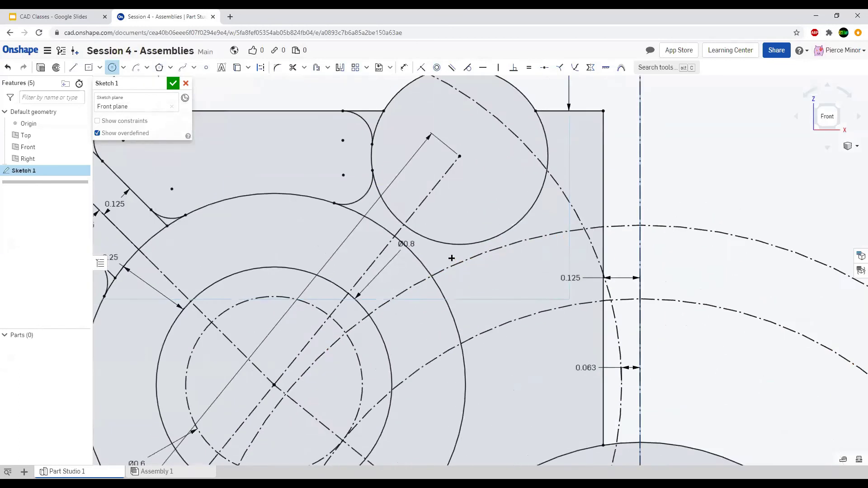
left_click(449, 263)
left_click(452, 242)
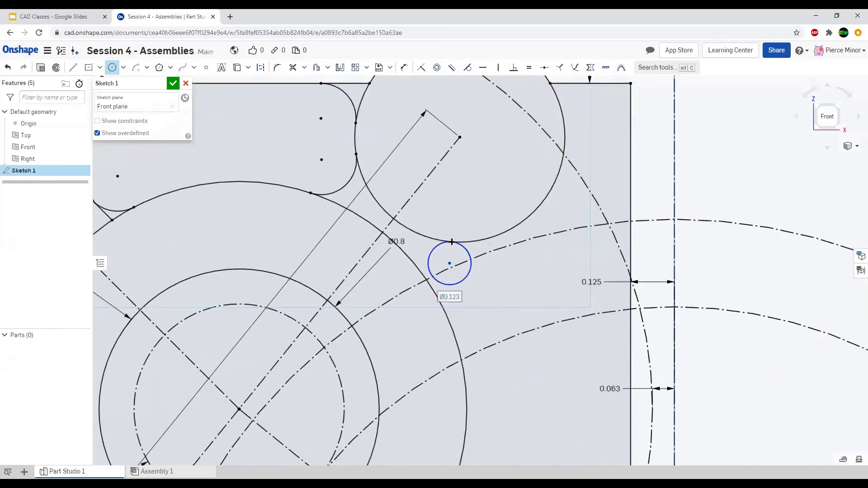
Constrain the circle tangent to the ring and equal to the existing fillets, and trim it to the right pocket's upper-left corner arc.
key("t")
left_click(418, 270)
key("e")
left_click(422, 256)
key("m")
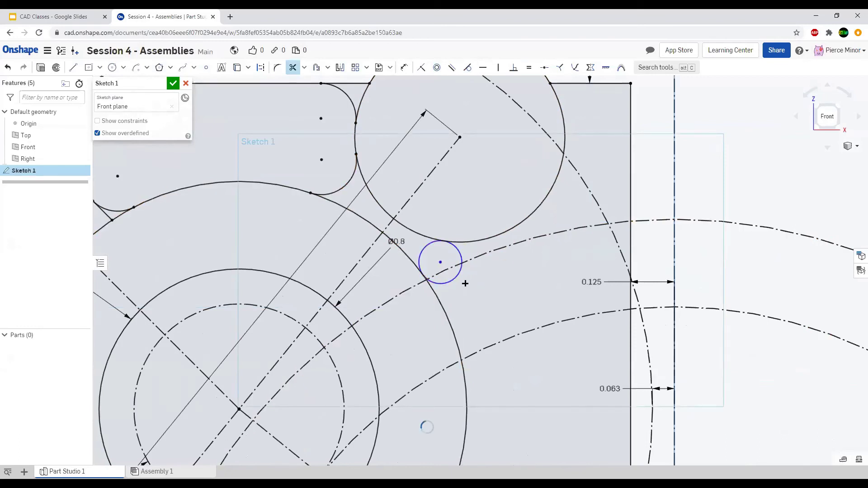
left_click(482, 312)
left_click(482, 246)
Draw a circle in the right pocket's lower-left corner and make it tangent to the upper ring and the large ring around the origin.
scroll(513, 216, "down", 5)
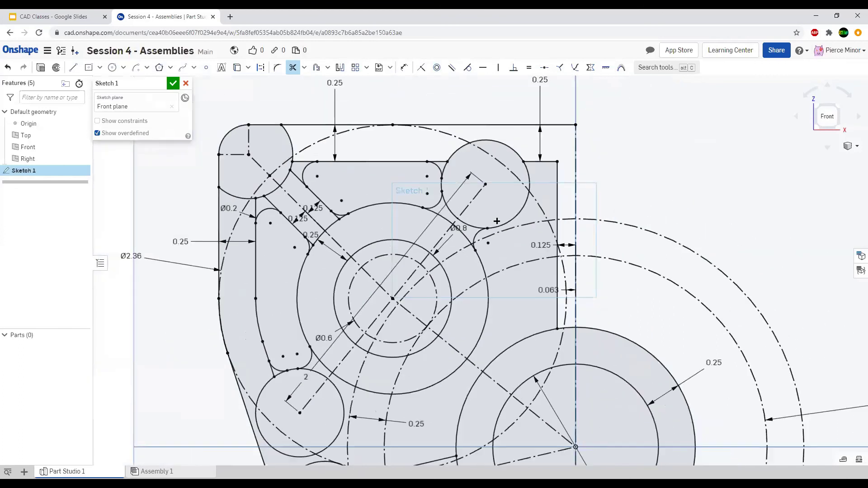
scroll(494, 223, "down", 2)
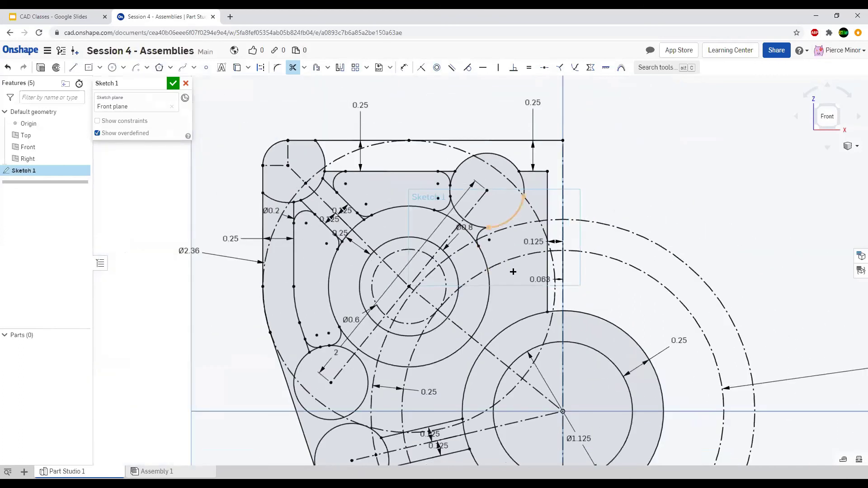
scroll(502, 313, "up", 3)
key("c")
left_click(506, 314)
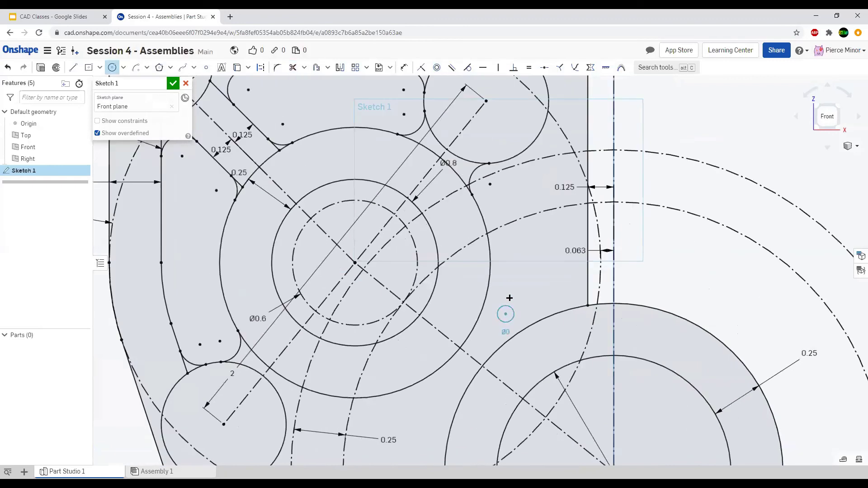
left_click(493, 302)
key("t")
left_click(481, 305)
left_click(507, 328)
left_click(510, 338)
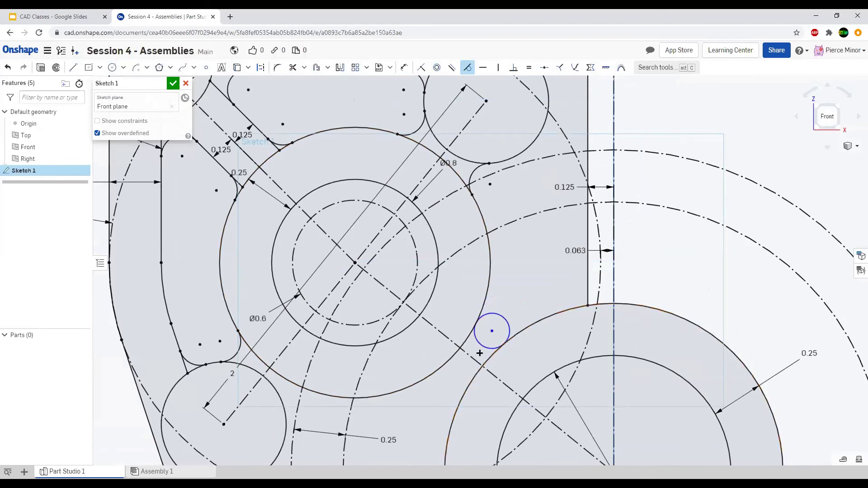
Make the lower-left corner circle equal to the fillet arc above it and trim it to the arc between the two rings.
scroll(479, 353, "up", 2)
scroll(527, 303, "down", 2)
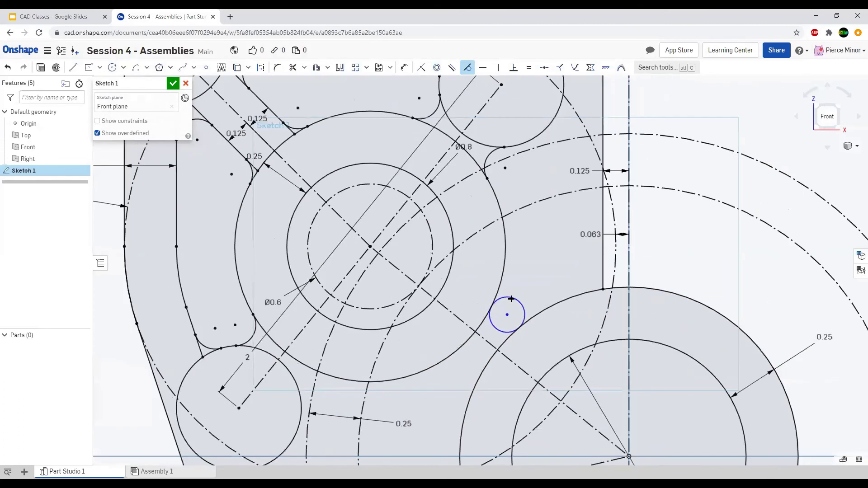
key("e")
left_click(515, 297)
left_click(487, 159)
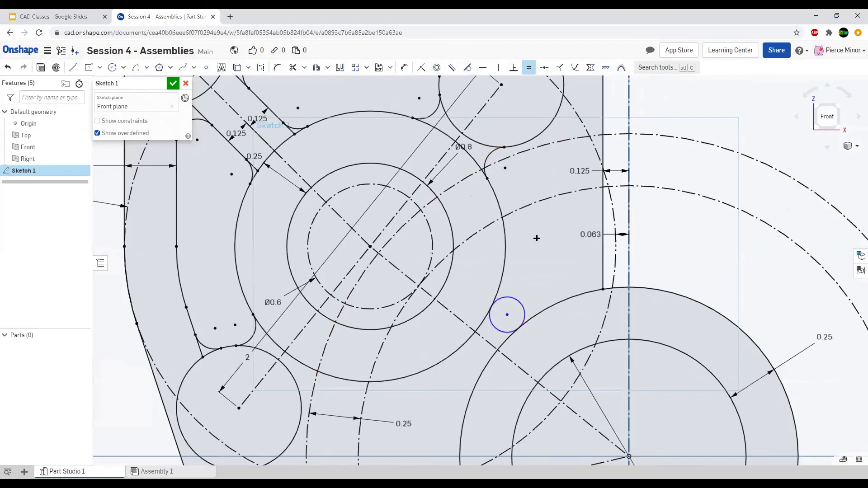
key("m")
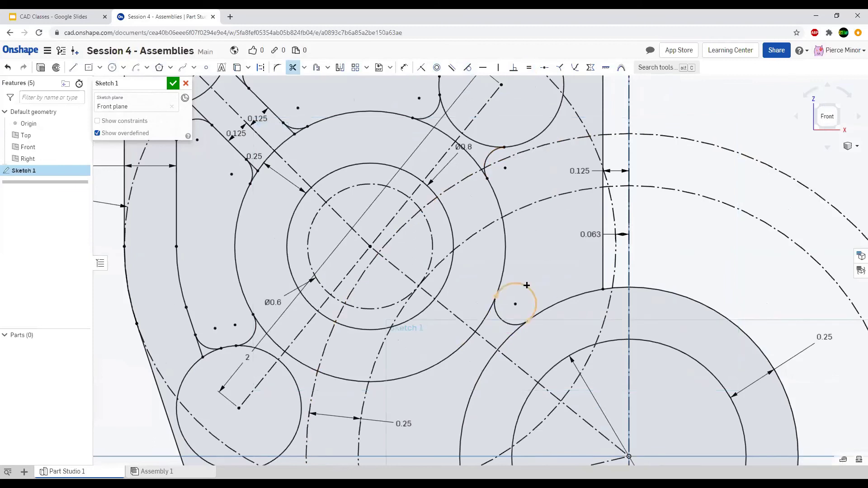
left_click(527, 286)
Draw a circle about 0.18 in in diameter on the opposite side of the two rings' junction, tangent to both rings.
scroll(512, 224, "down", 2)
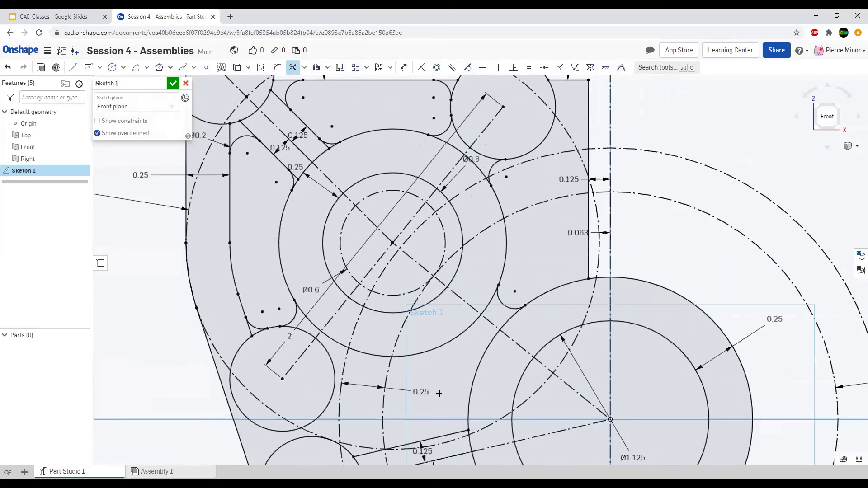
scroll(445, 389, "up", 2)
key("c")
left_click(460, 348)
left_click(450, 334)
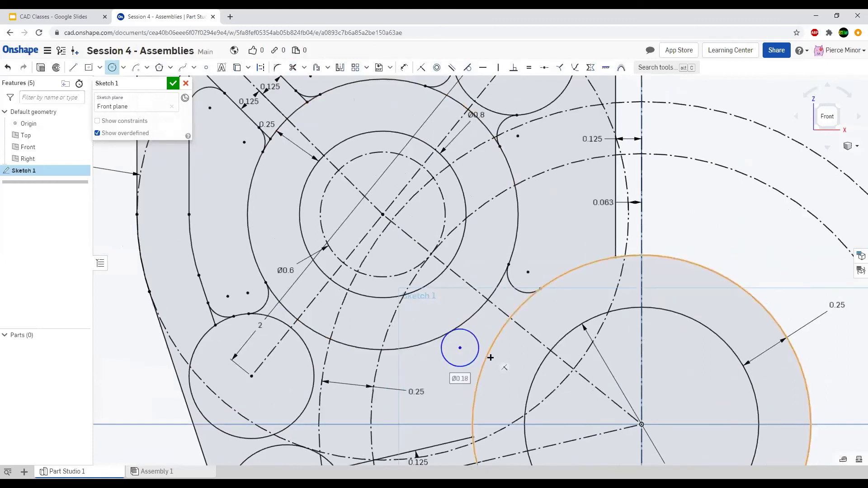
key("t")
left_click(467, 364)
left_click(480, 362)
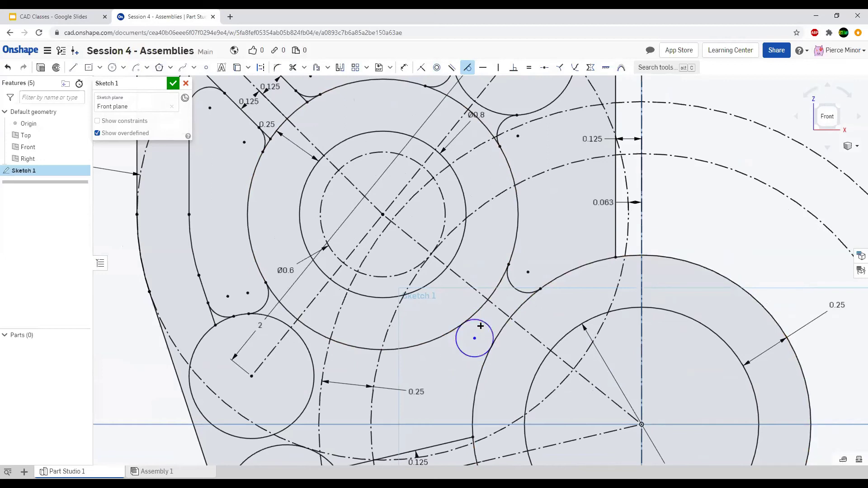
Make the circle below the rings' junction equal to the nearby fillet and trim it to the lower pocket's upper-right corner arc.
key("e")
left_click(487, 329)
left_click(515, 290)
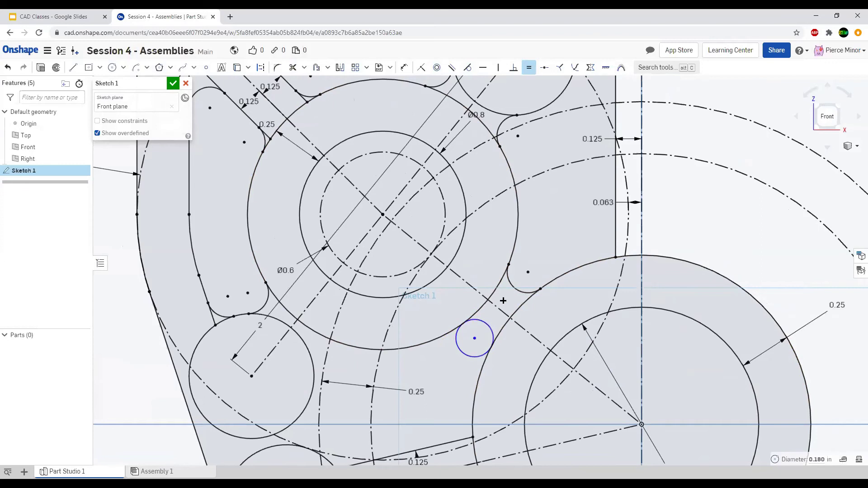
key("m")
left_click(464, 363)
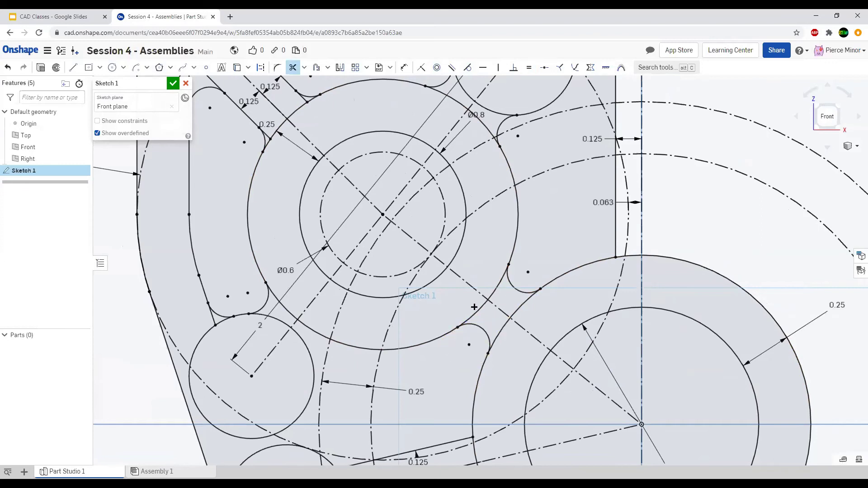
Draw a circle about 0.137 in in diameter in the lower pocket's upper-left corner, tangent to the upper ring and adjacent bolt boss circle.
scroll(504, 237, "down", 3)
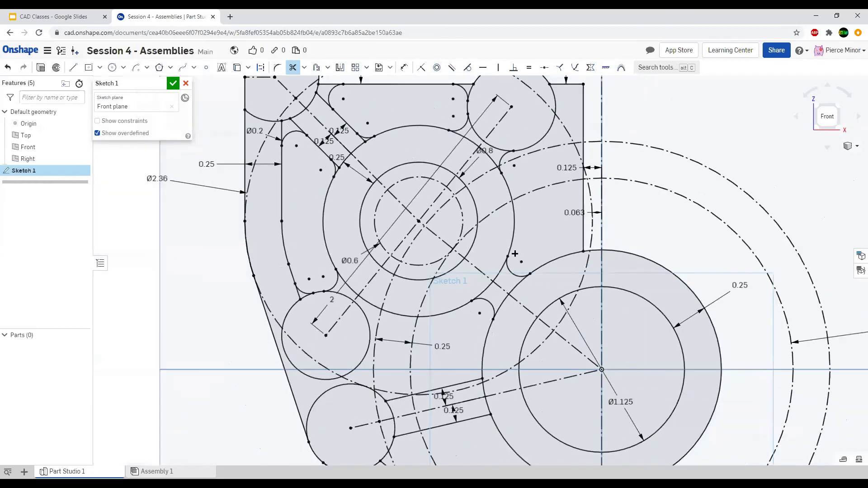
scroll(583, 314, "down", 2)
scroll(583, 143, "up", 2)
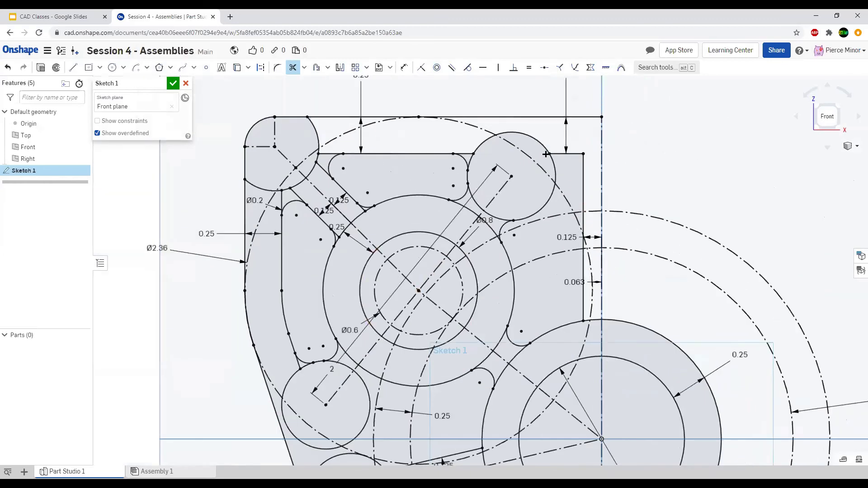
scroll(606, 149, "down", 3)
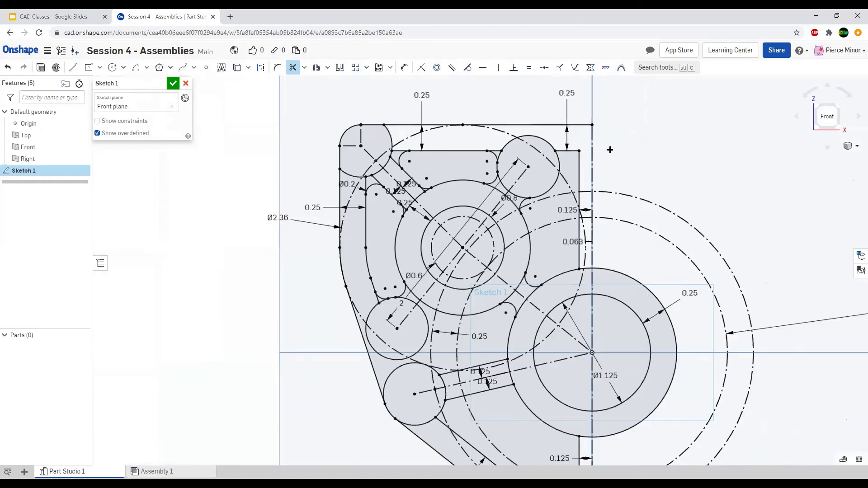
scroll(554, 337, "up", 3)
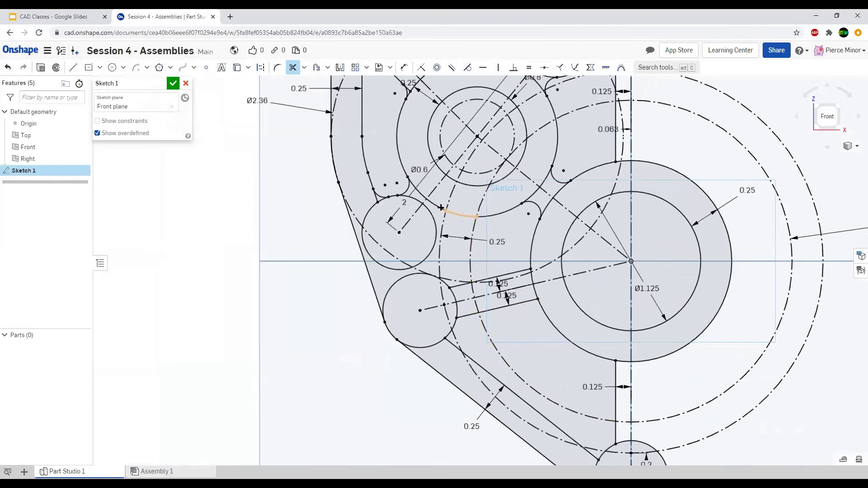
scroll(425, 203, "up", 2)
scroll(425, 203, "up", 2)
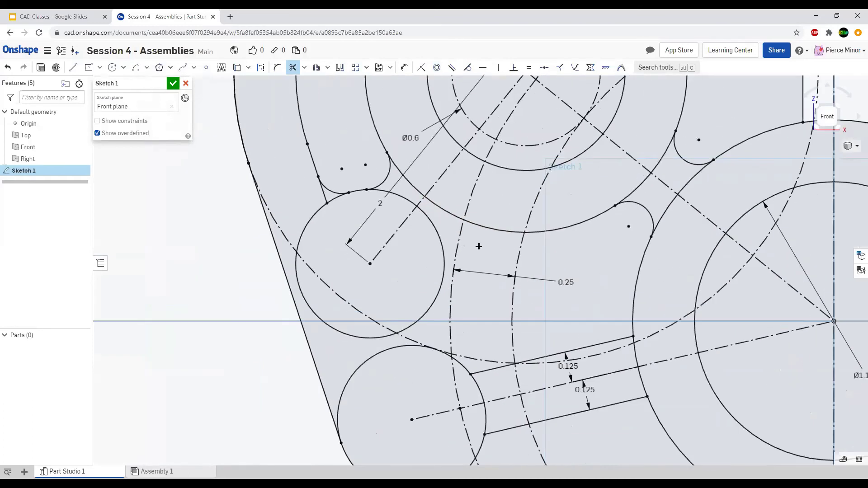
key("c")
left_click(455, 234)
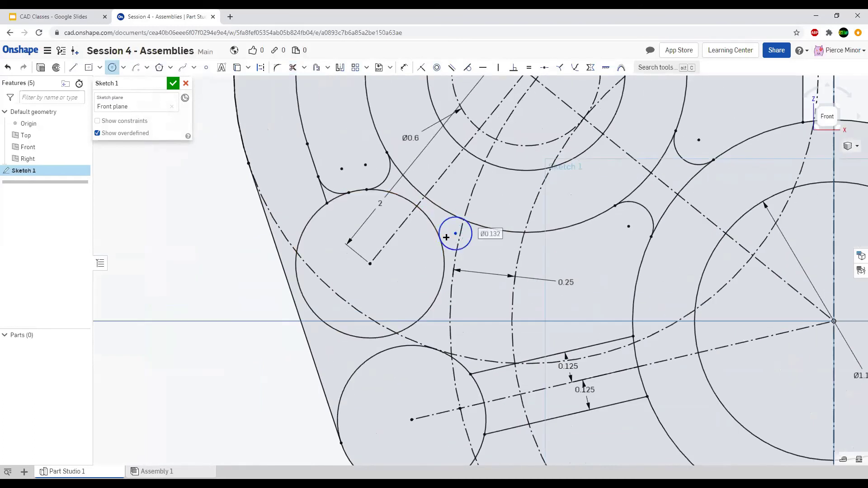
left_click(445, 218)
key("t")
left_click(447, 219)
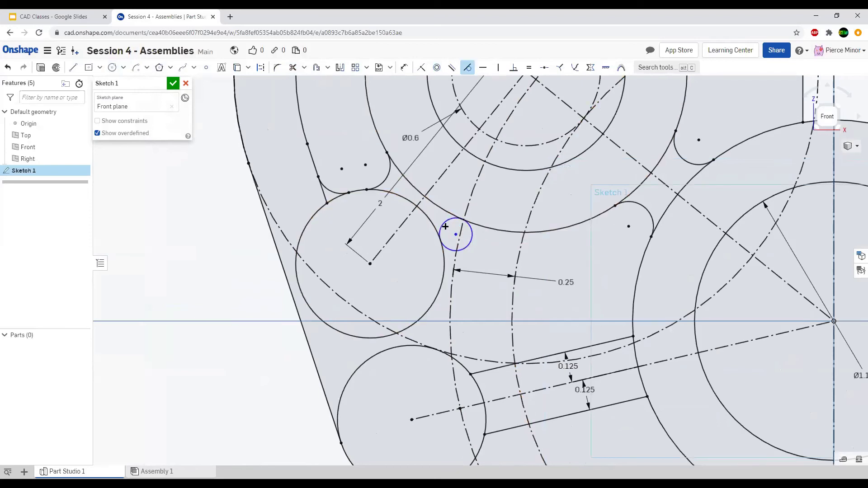
Make the lower pocket's upper-left corner circle equal to the existing fillets and trim it to its corner arc.
key("e")
left_click(444, 226)
left_click(387, 179)
key("m")
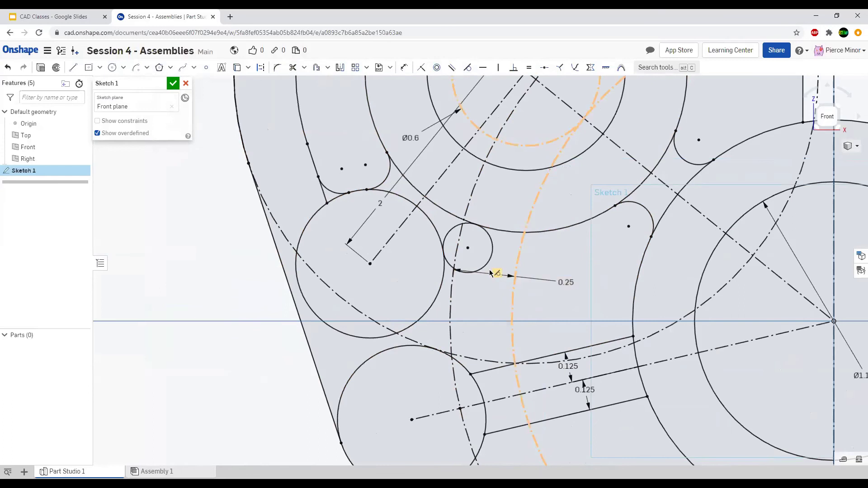
left_click(489, 235)
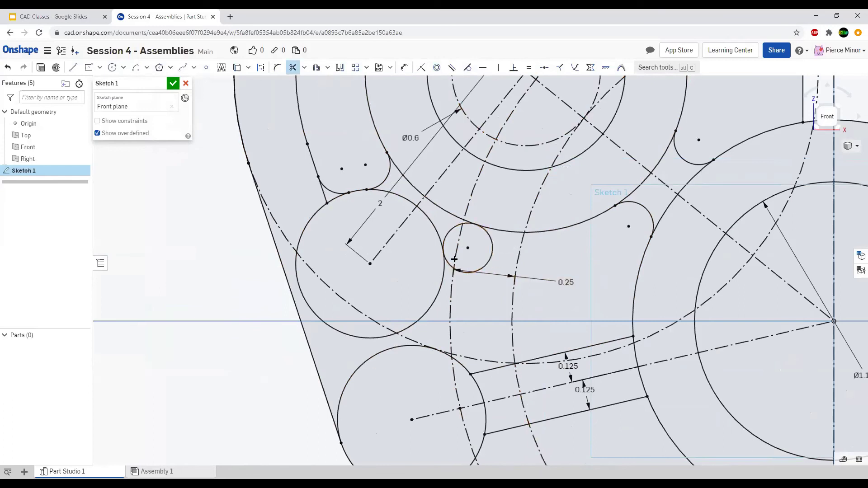
left_click_drag(447, 265, 453, 357)
Draw a circle about 0.108 in in diameter in the gap between the two left bolt boss circles, tangent to both.
scroll(424, 335, "down", 2)
scroll(431, 312, "up", 2)
key("c")
left_click(432, 314)
left_click(424, 302)
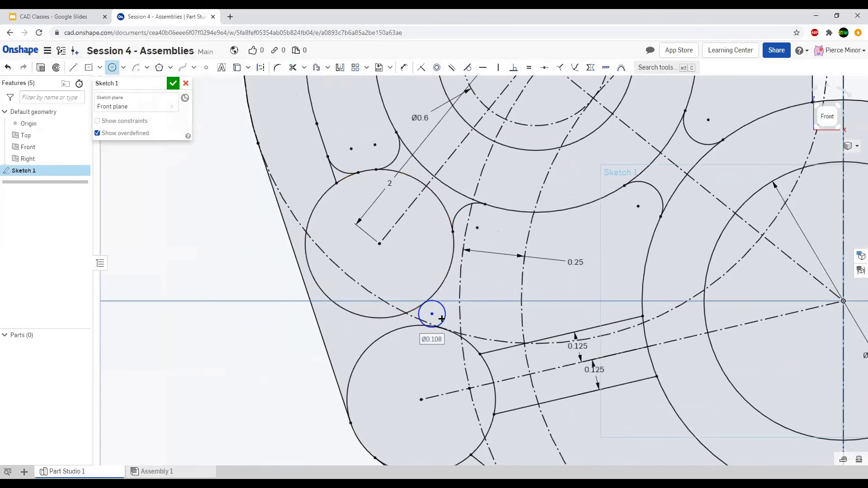
key("t")
left_click(443, 322)
left_click(410, 325)
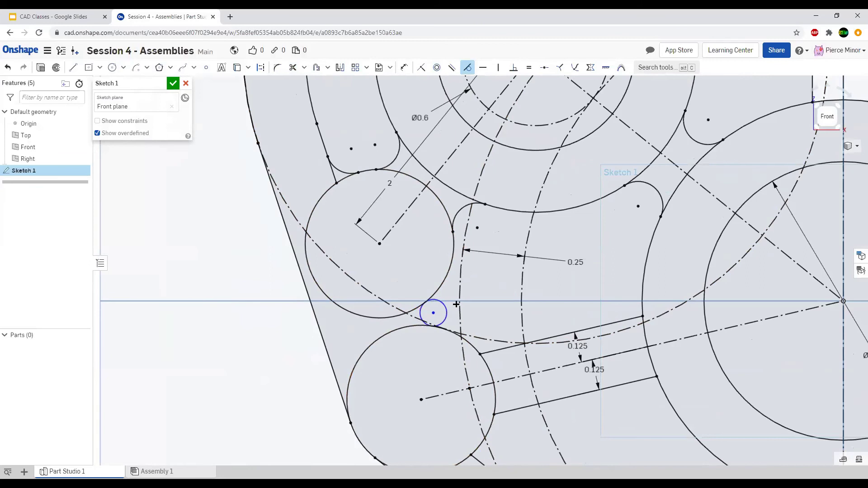
Make the circle between the two bolt boss circles equal to the fillet above and trim it to the arc joining them.
key("e")
left_click(455, 220)
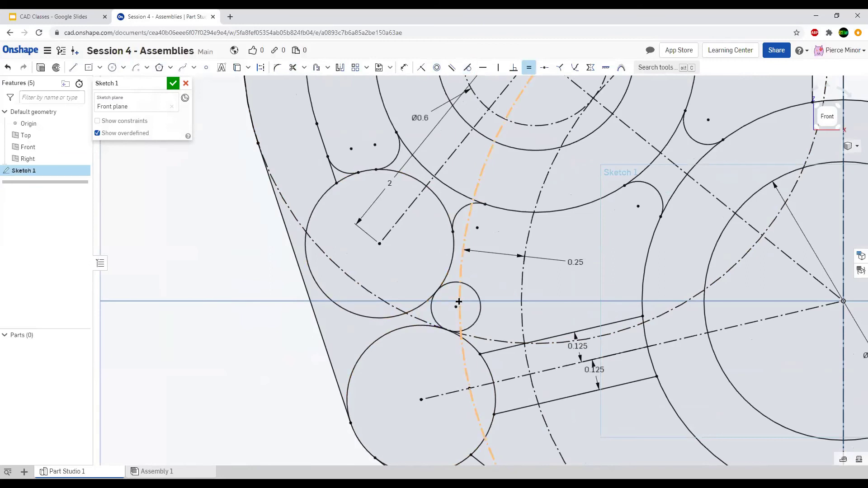
key("m")
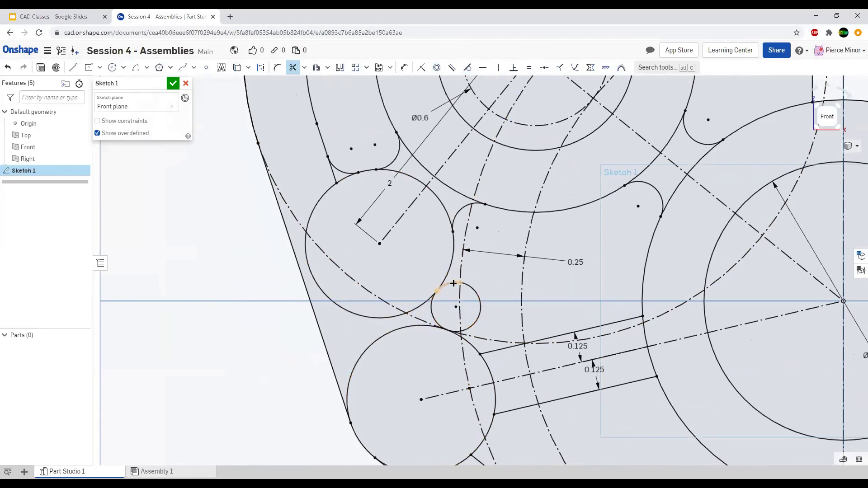
left_click(475, 293)
scroll(452, 337, "up", 6)
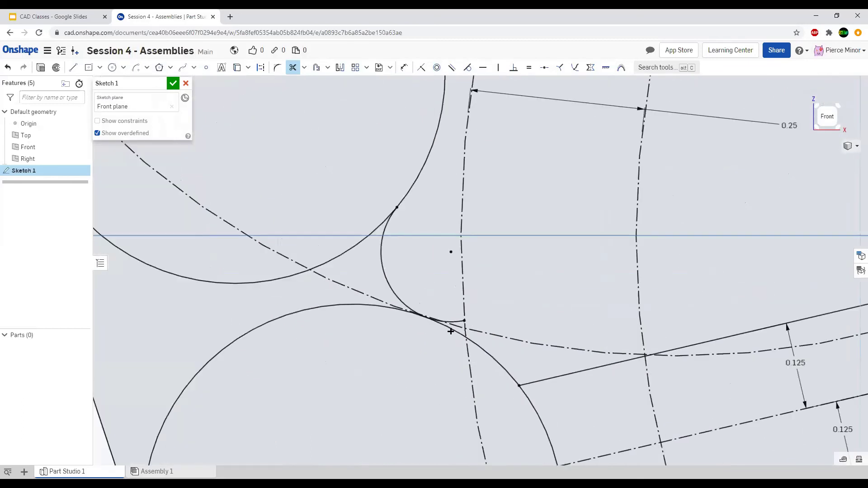
left_click(448, 329)
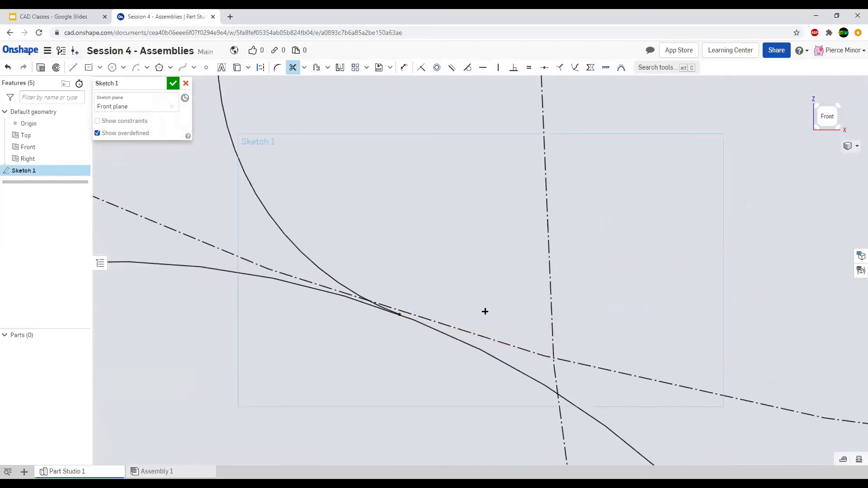
Draw a circle in the right pocket's upper-right corner with its edge on the upper-right bolt boss circle.
scroll(481, 311, "down", 10)
scroll(448, 243, "down", 4)
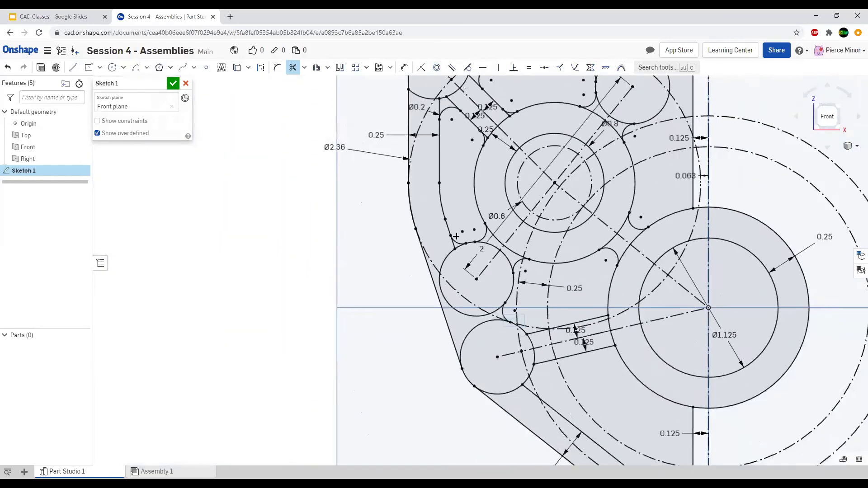
scroll(570, 309, "down", 4)
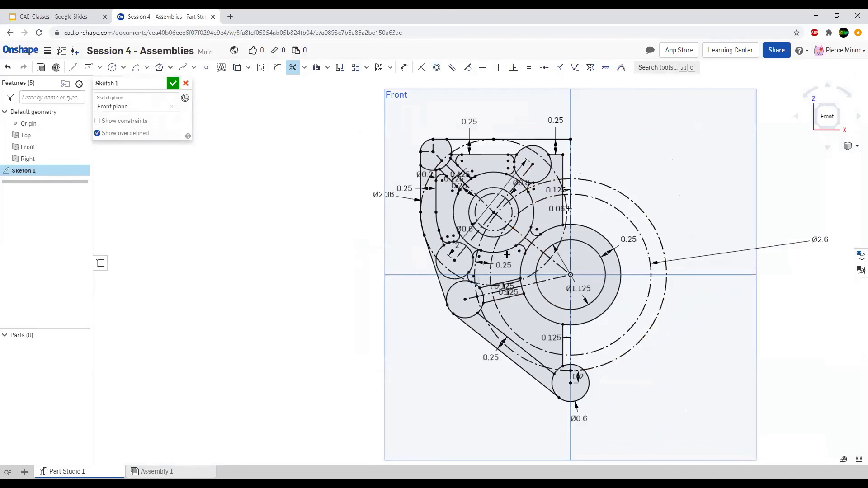
scroll(567, 187, "up", 5)
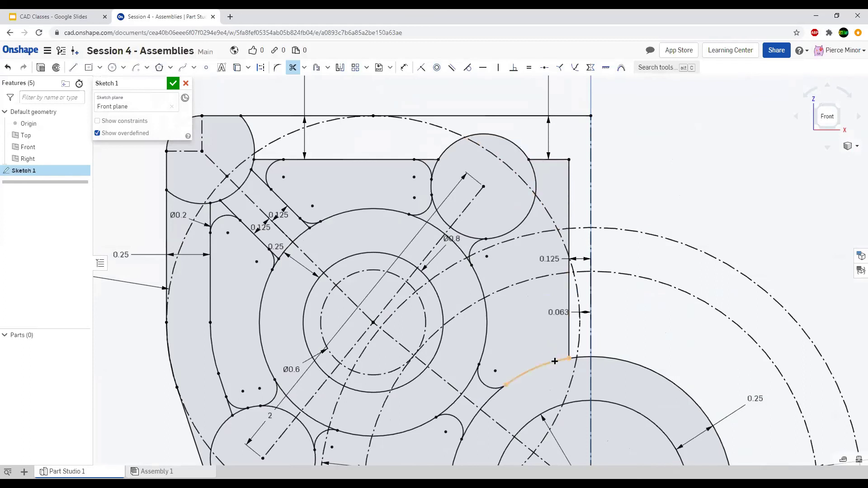
key("c")
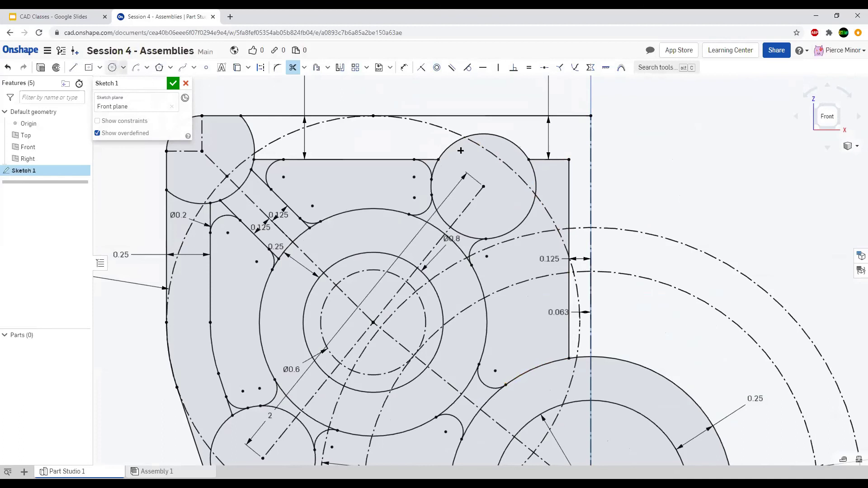
scroll(557, 167, "up", 3)
scroll(557, 167, "up", 1)
left_click(548, 201)
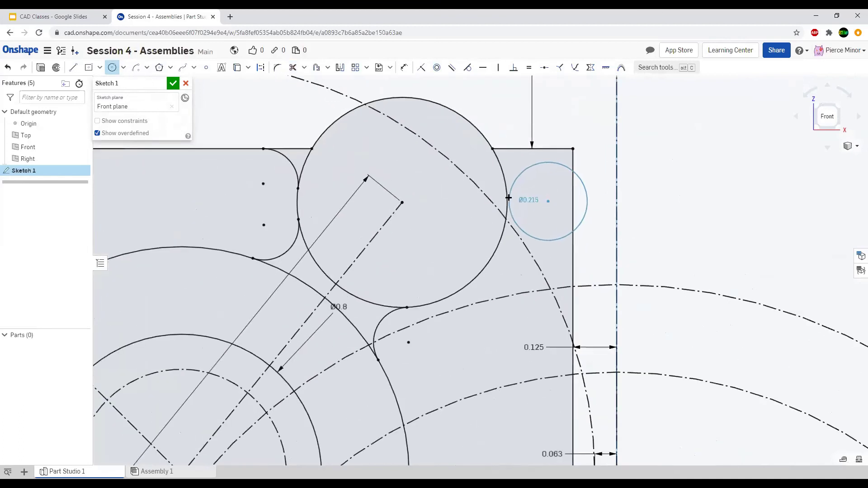
left_click(505, 200)
key("Escape")
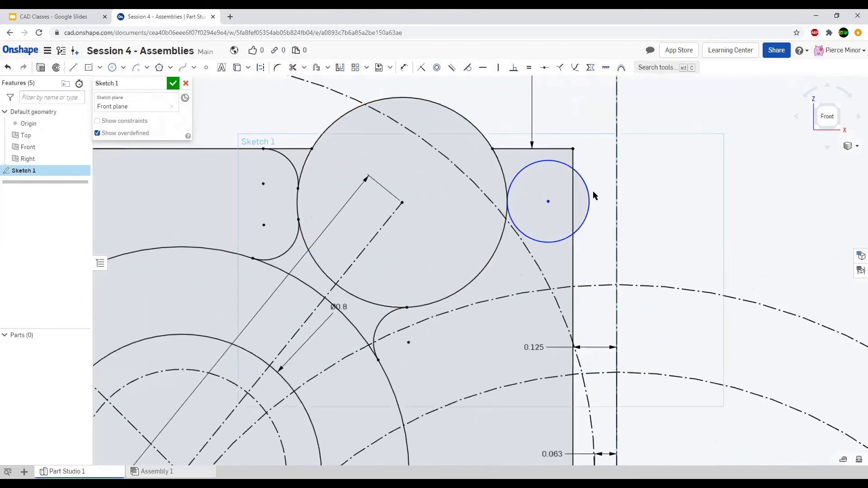
Make the upper-right corner circle tangent to the pocket's top wall line.
left_click(535, 159)
left_click(544, 149)
key("t")
left_click(565, 165)
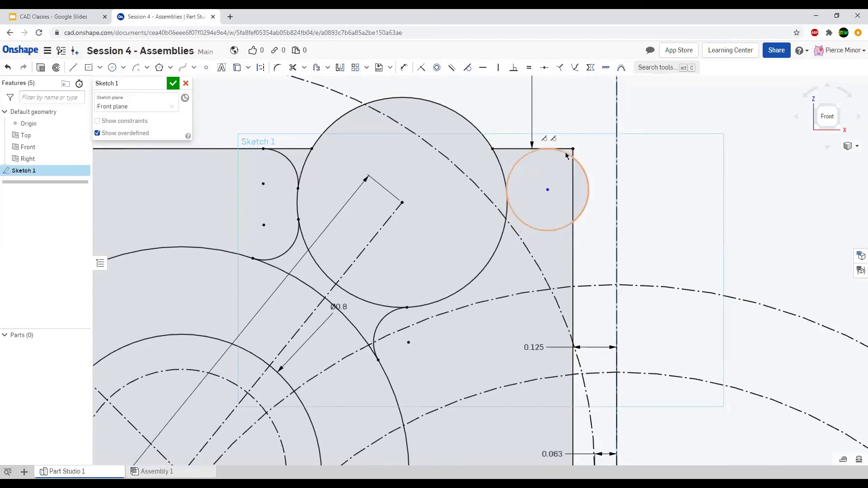
Try to make the right pocket's upper-right corner circle equal to the fillet arc below the upper-right bolt boss.
key("e")
left_click(375, 335)
left_click(554, 227)
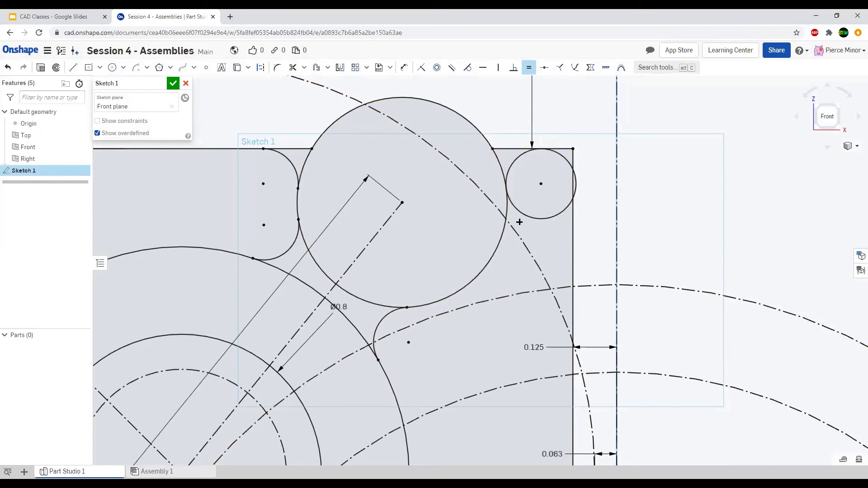
key("Escape")
key("ctrl+z")
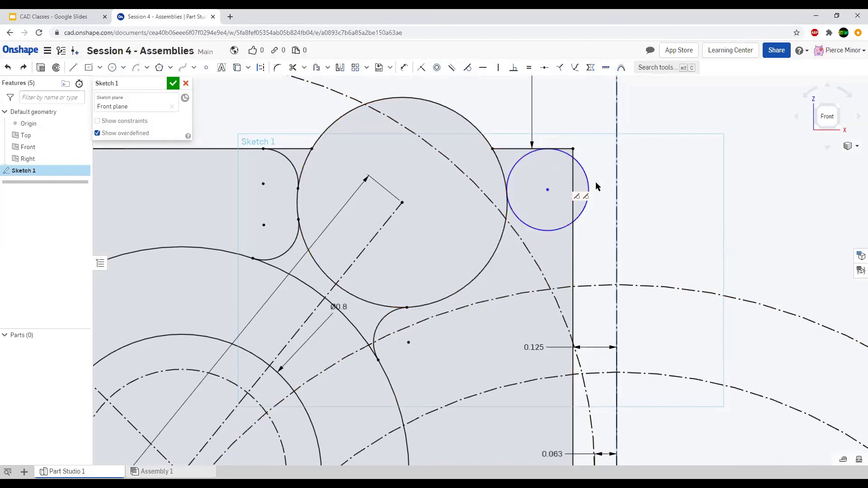
Make the upper-right corner circle tangent to the pocket's right wall line and trim away its lower part.
left_click(589, 192)
left_click(572, 249)
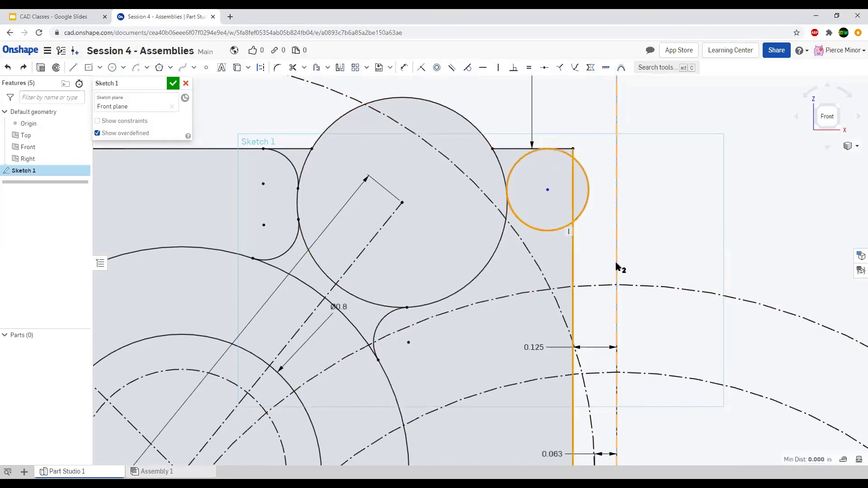
key("t")
scroll(760, 154, "down", 3)
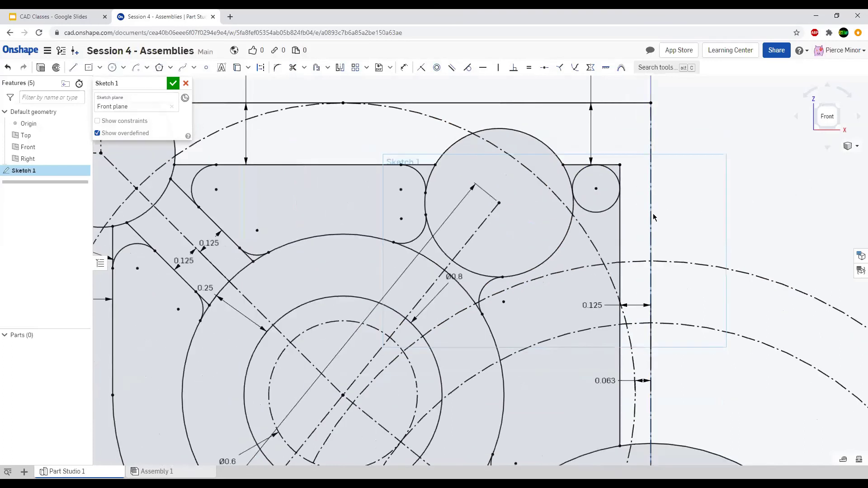
key("m")
left_click(603, 214)
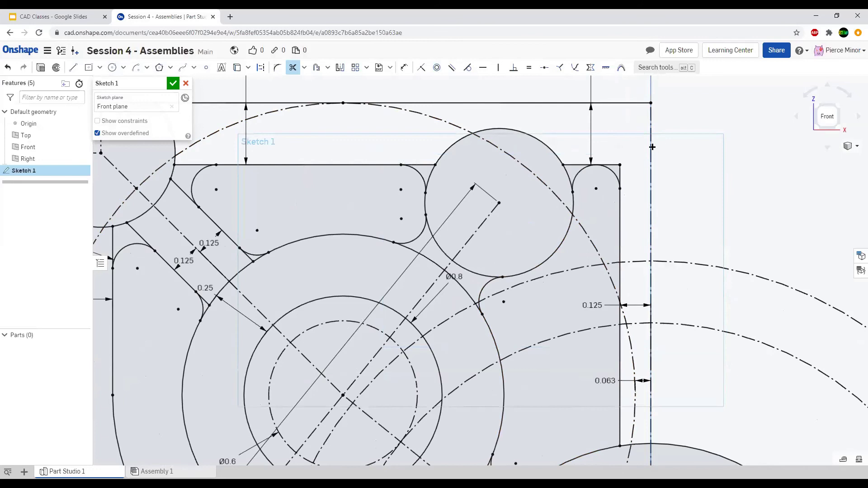
Check the half sketch's pocket corners, from the upper-right pocket down to the bottom bolt boss.
scroll(653, 147, "down", 3)
scroll(601, 171, "up", 5)
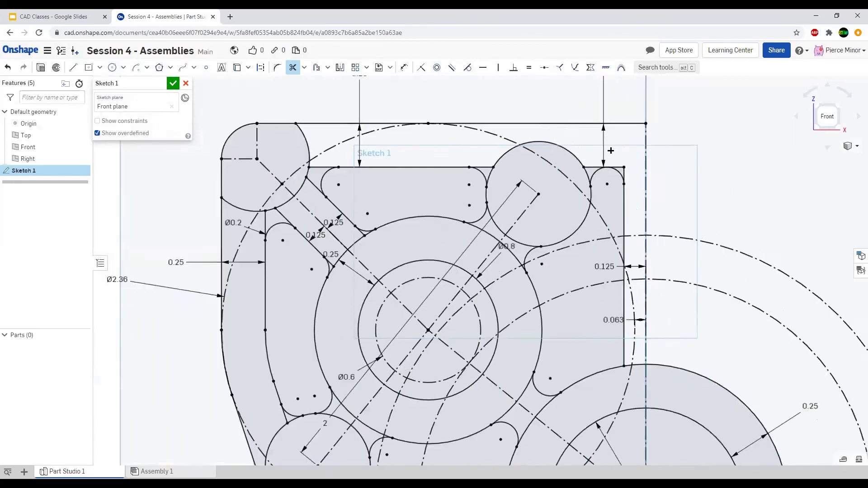
scroll(550, 148, "down", 5)
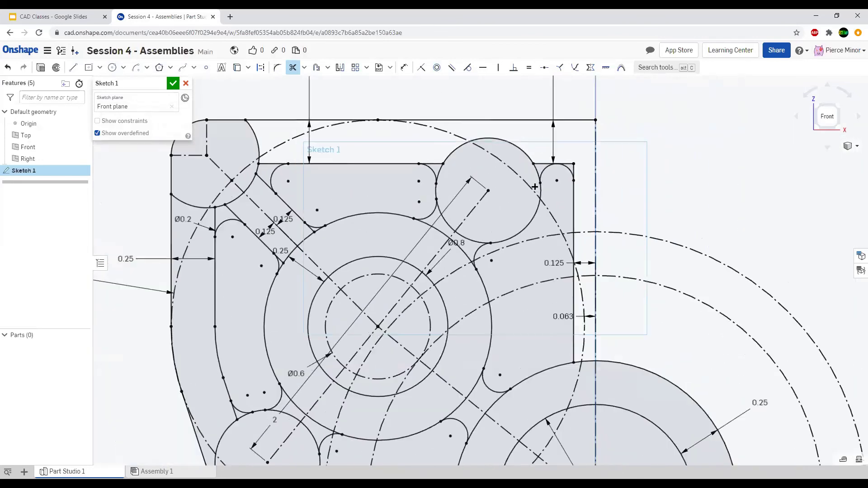
scroll(575, 190, "down", 1)
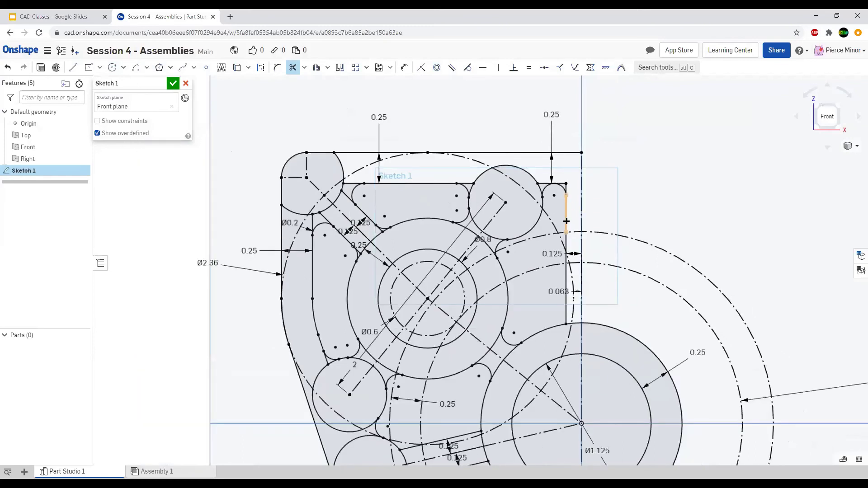
left_click(562, 212)
scroll(497, 226, "down", 3)
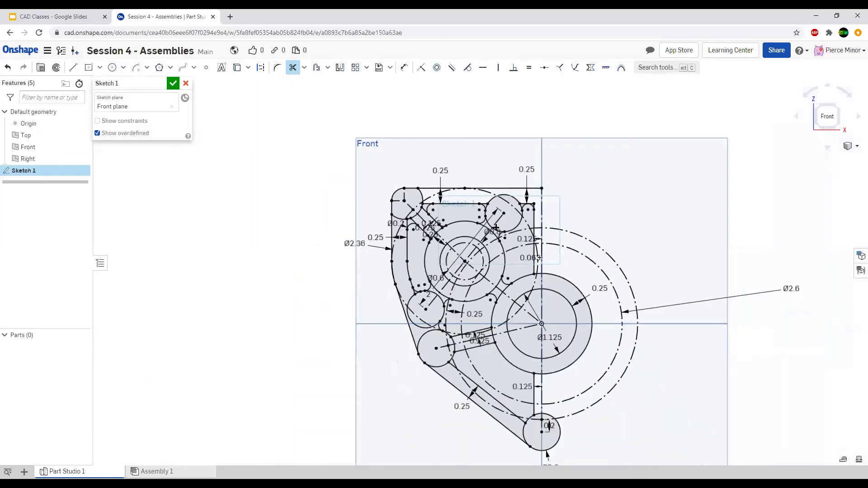
scroll(529, 441, "up", 3)
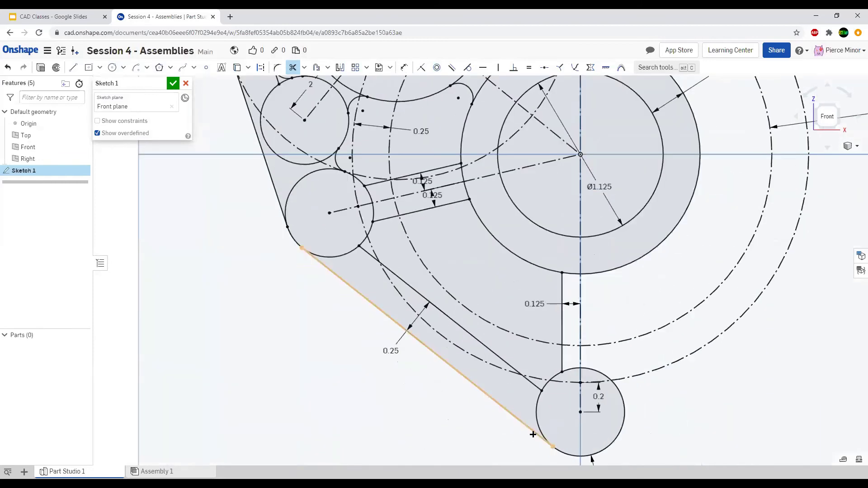
scroll(535, 435, "down", 3)
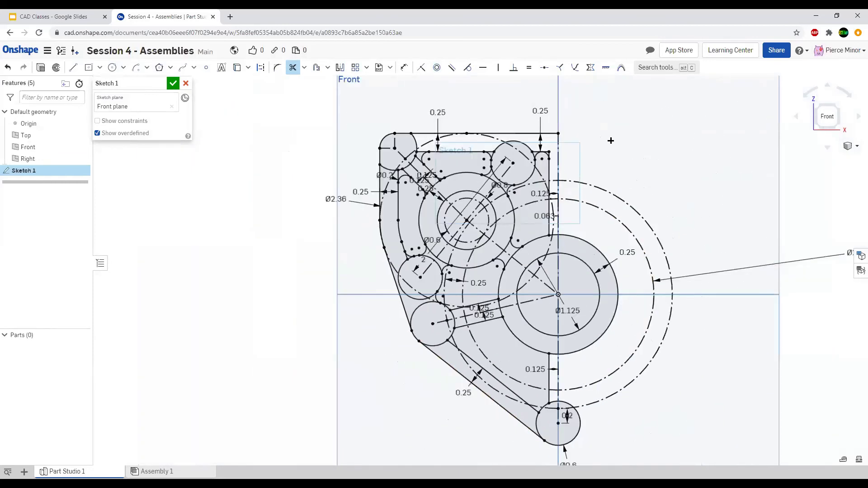
Mirror the half sketch's walls, ribs, bosses, rings and corner arcs across the vertical centerline.
mouse_move(350, 107)
left_mouse_down()
mouse_move(549, 423)
mouse_move(557, 462)
left_mouse_up()
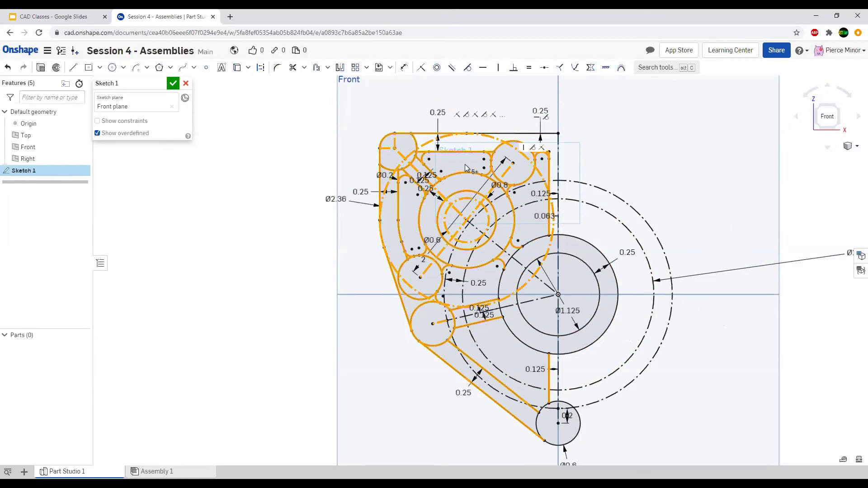
scroll(627, 185, "up", 2)
scroll(588, 120, "down", 1)
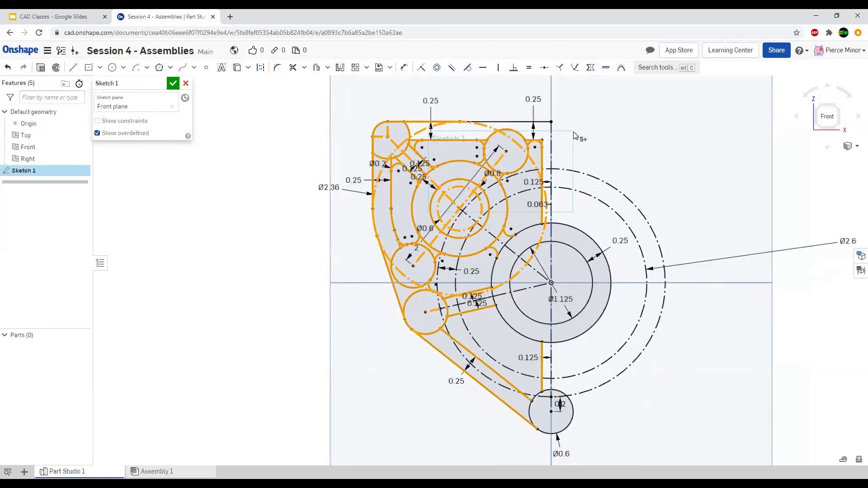
scroll(456, 452, "up", 1)
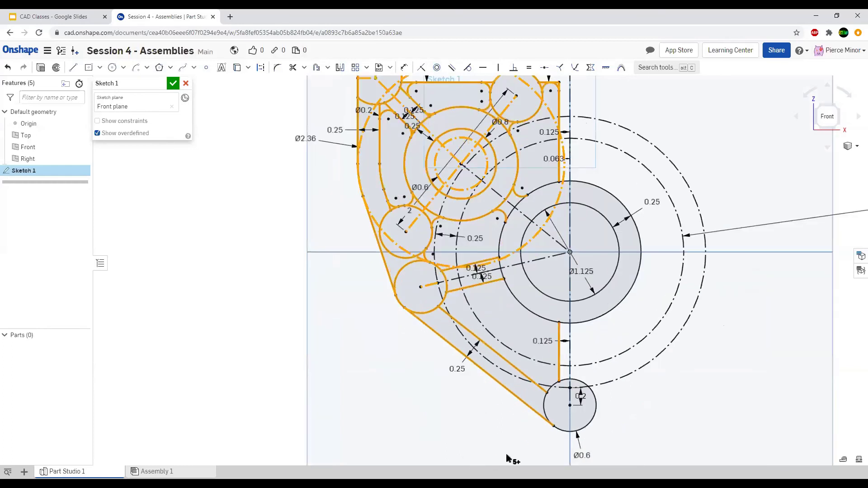
left_click(540, 311)
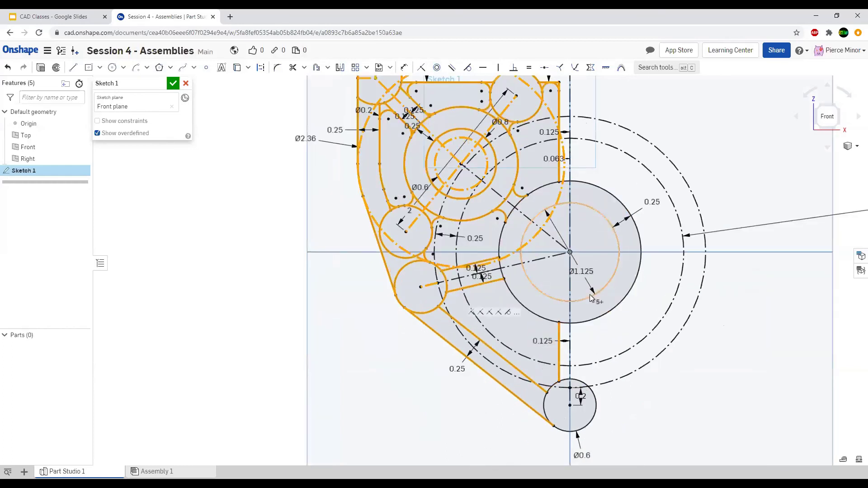
right_click(524, 219)
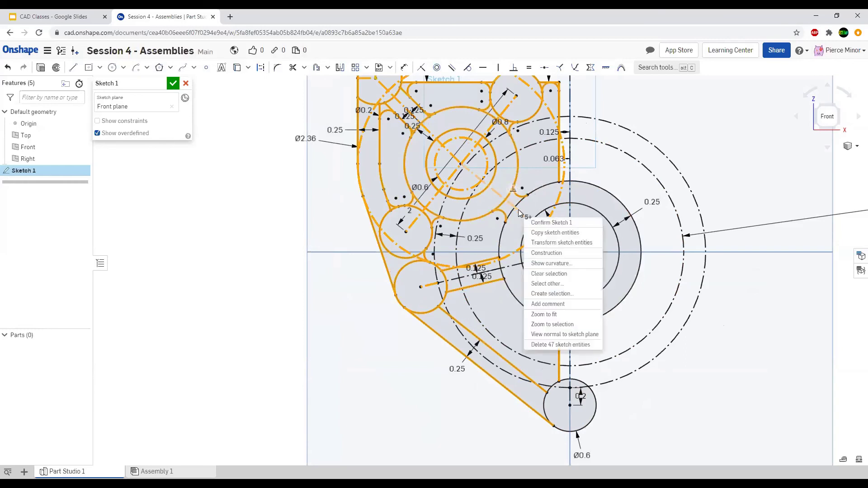
key("Escape")
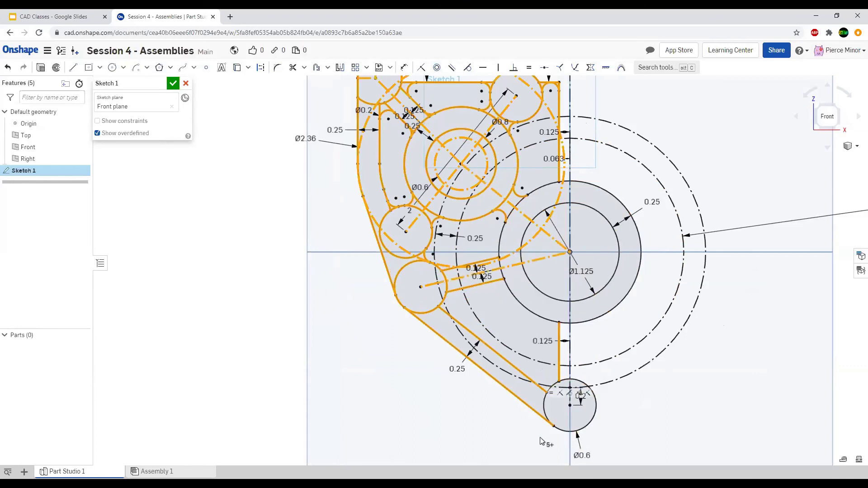
scroll(644, 422, "down", 2)
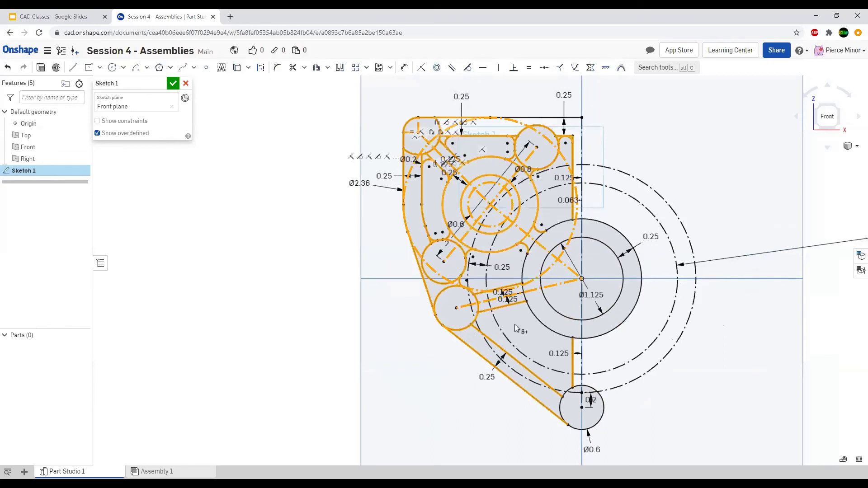
left_click(340, 69)
left_click(581, 101)
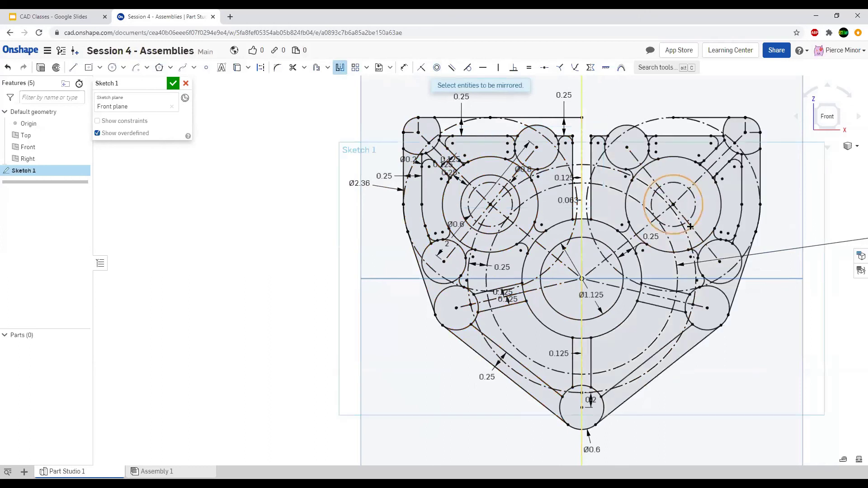
Mirror the plate's top edge line across the same vertical centerline and finish mirroring.
left_click(533, 117)
scroll(586, 89, "down", 2)
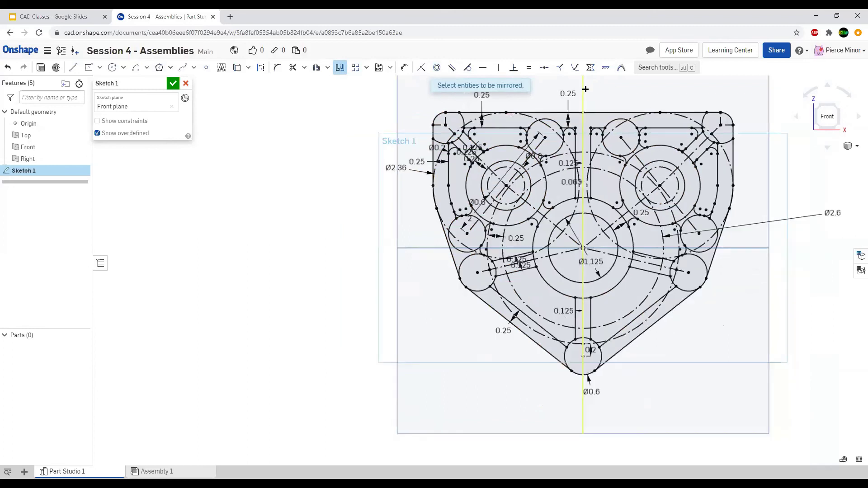
scroll(498, 403, "down", 1)
scroll(663, 149, "up", 2)
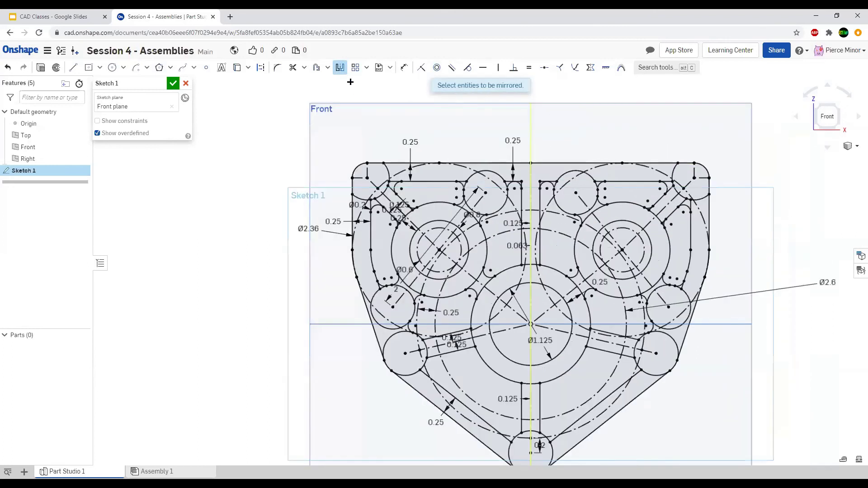
left_click(340, 73)
scroll(426, 111, "down", 2)
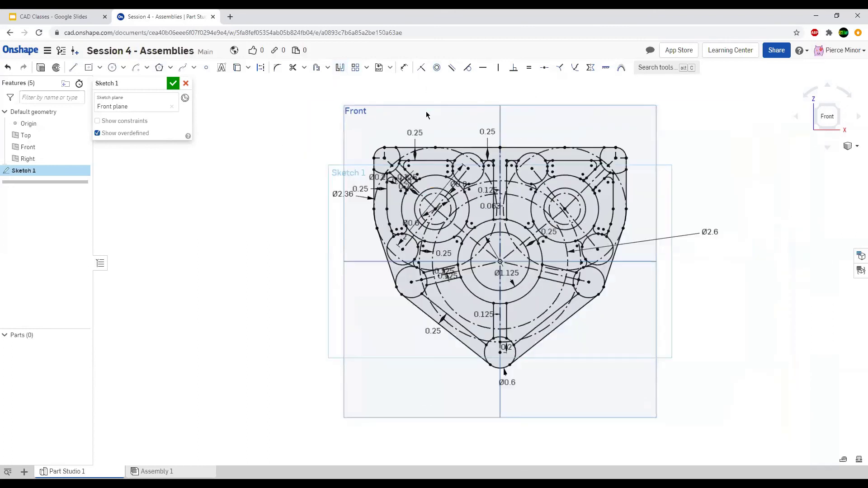
scroll(457, 272, "up", 1)
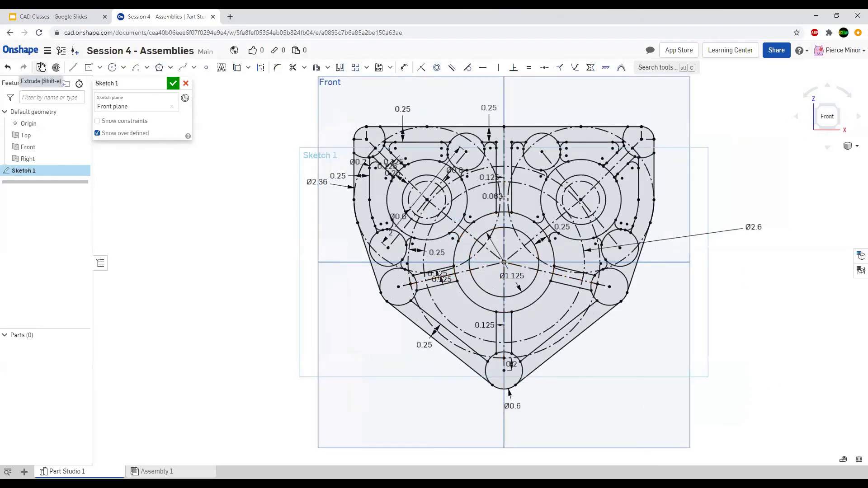
Begin a new solid blind extrusion of the sketch's outer walls, bolt bosses, three bearing rings, upper central rib and upper connecting ribs.
left_click(41, 67)
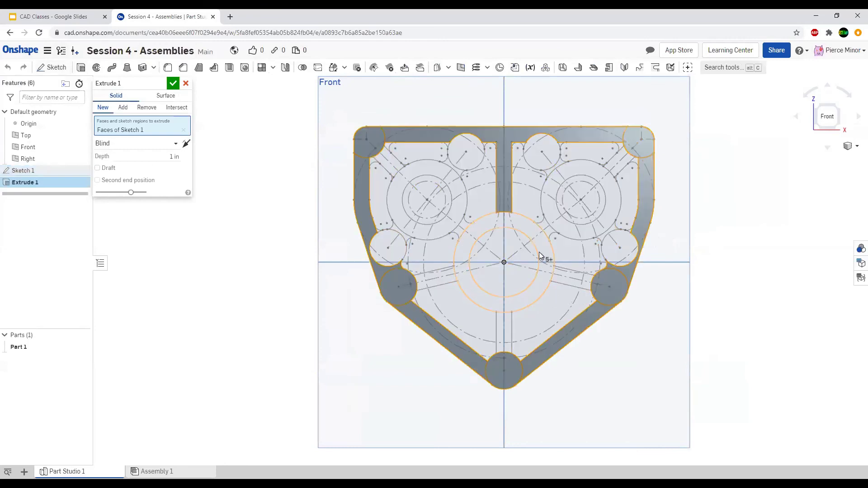
left_click(547, 220)
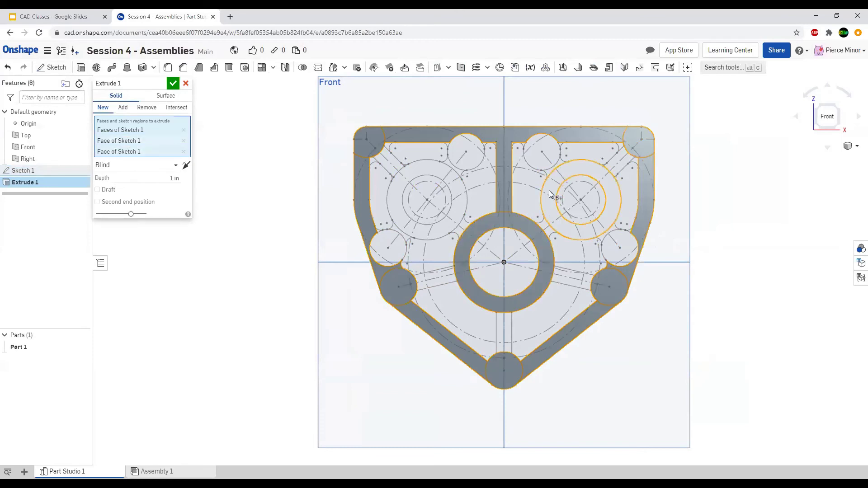
left_click(544, 162)
left_click(466, 152)
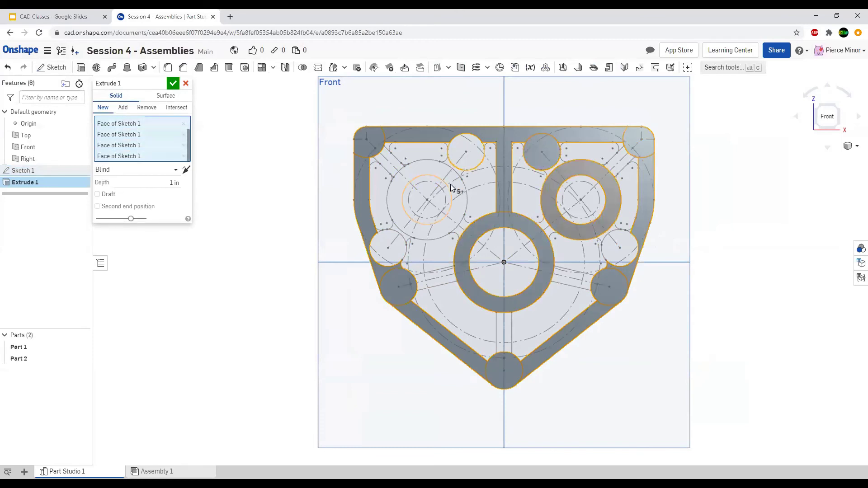
left_click(450, 180)
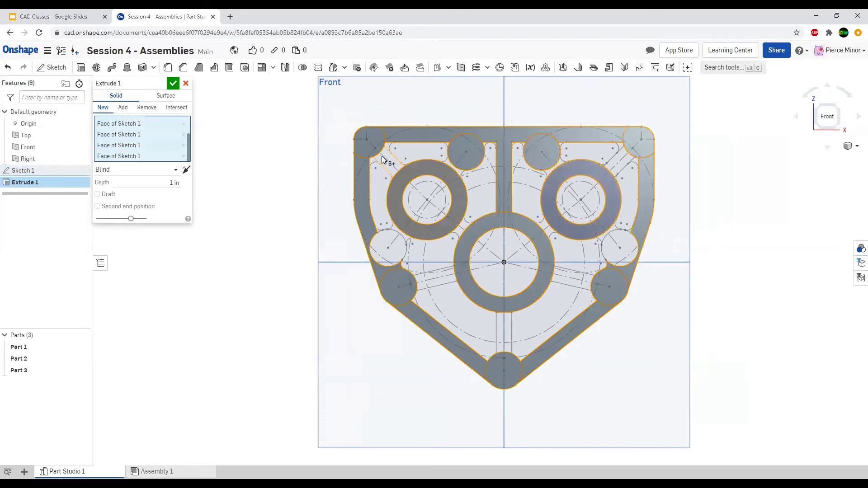
left_click(398, 234)
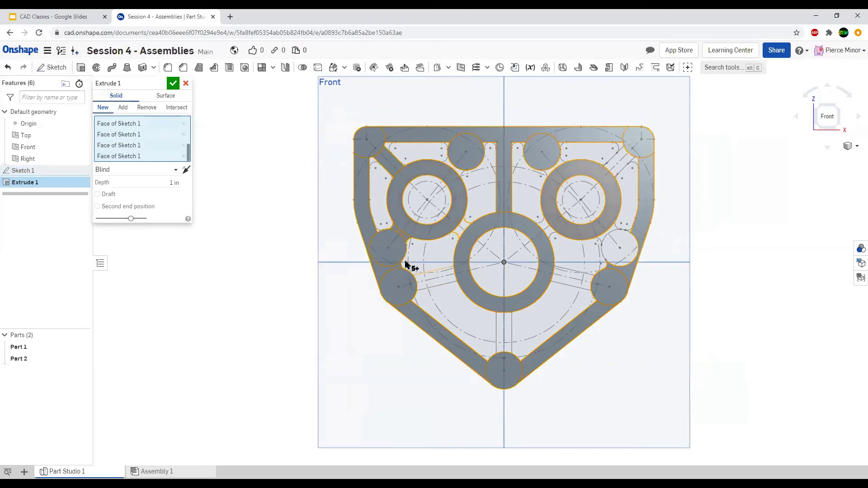
left_click(613, 232)
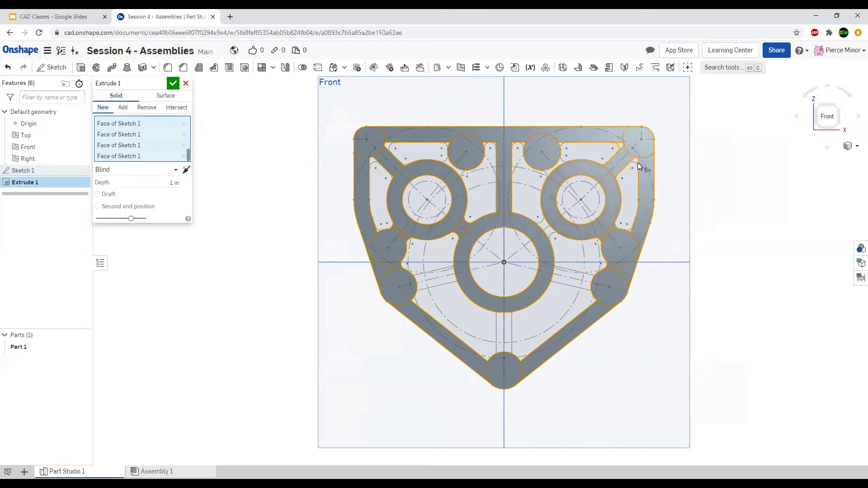
Add the right half's pocket corner fillet regions and those around the central ring to the extrusion.
scroll(620, 182, "up", 10)
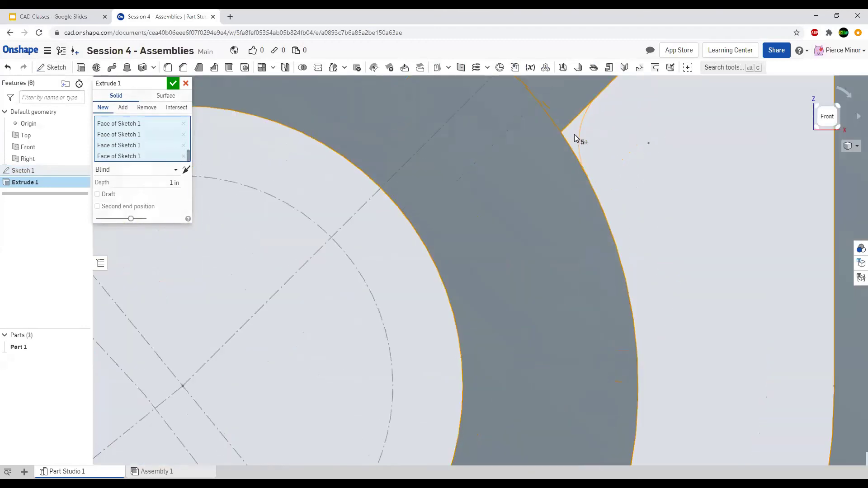
scroll(673, 188, "down", 5)
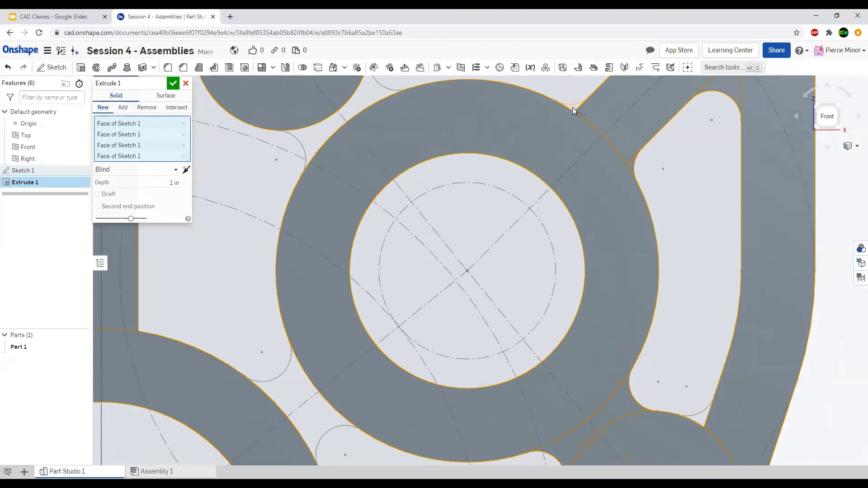
scroll(707, 400, "down", 5)
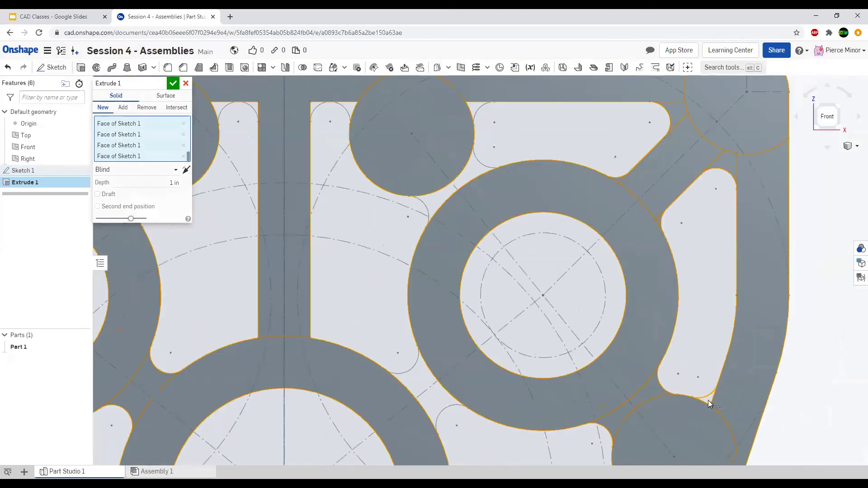
scroll(568, 224, "up", 3)
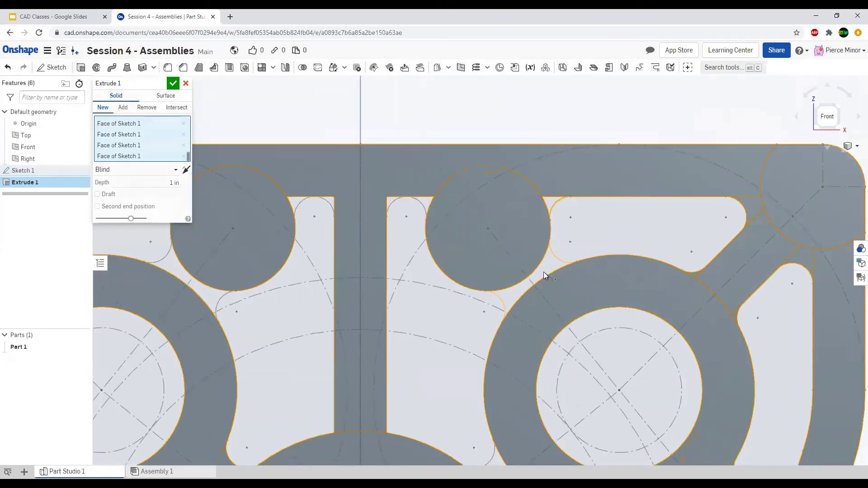
left_click(495, 295)
left_click(392, 199)
left_click(421, 201)
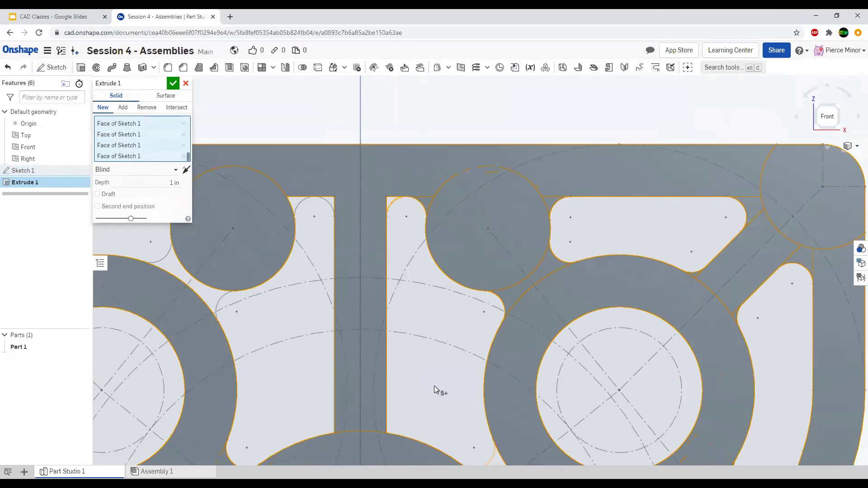
scroll(474, 229, "down", 5)
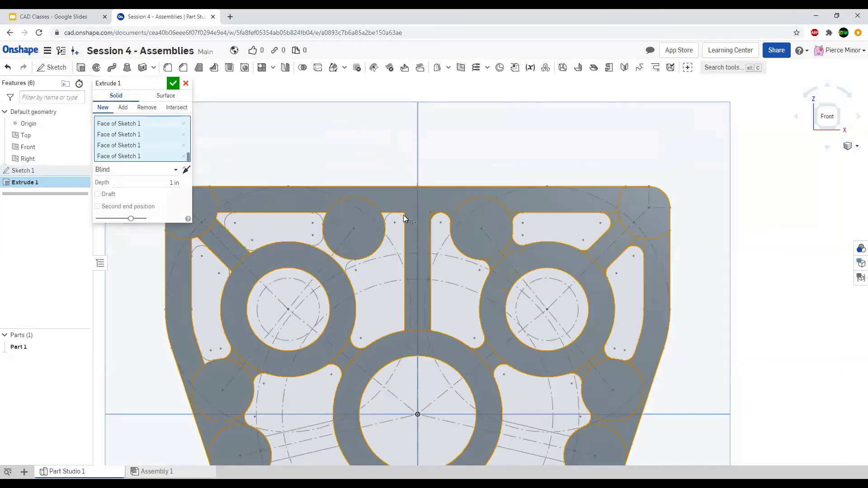
Add the remaining corner fillet regions of the left half's upper and outer pockets to the extrusion.
left_click(336, 255)
left_click(225, 220)
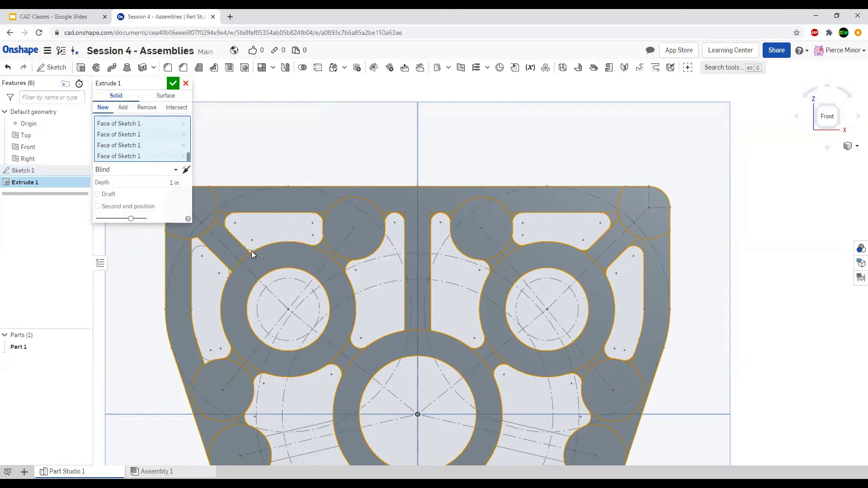
scroll(247, 249, "up", 3)
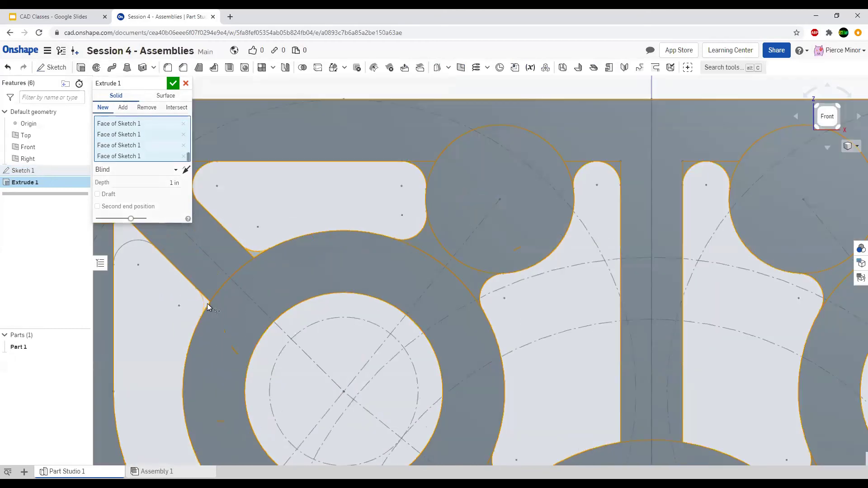
scroll(290, 223, "down", 5)
scroll(192, 375, "up", 5)
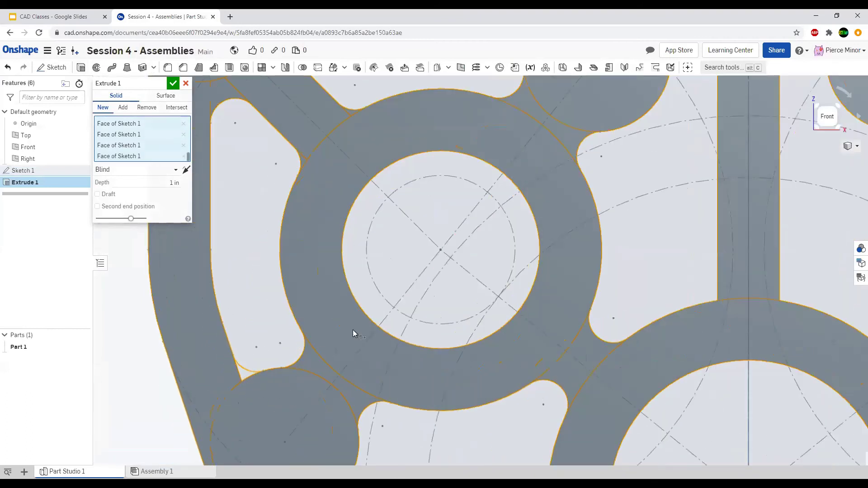
Include the three lower ribs around the central ring, set the extrusion depth to 1/4 in and finish the extrusion.
scroll(354, 332, "down", 6)
scroll(527, 368, "up", 4)
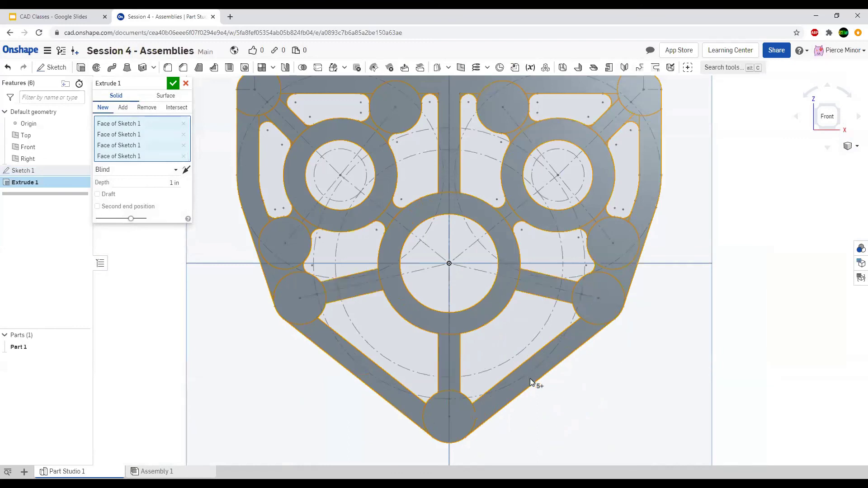
scroll(530, 379, "down", 1)
left_click(155, 185)
type("1/4")
key("Return")
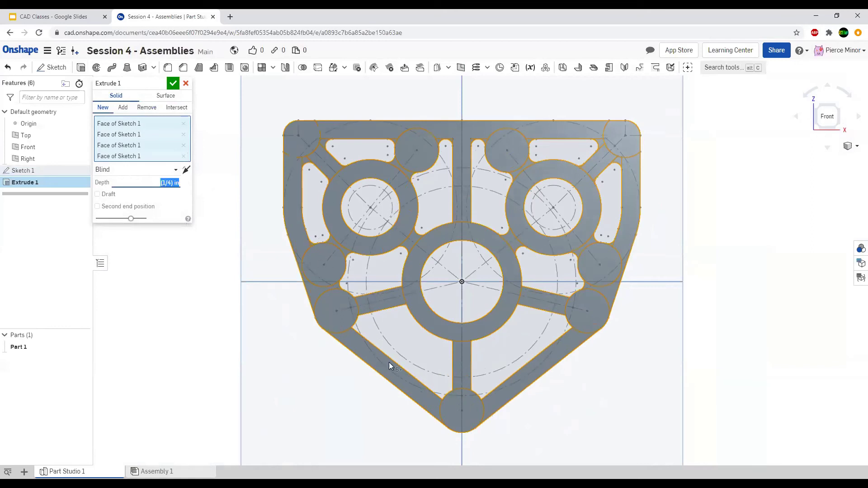
left_click(171, 84)
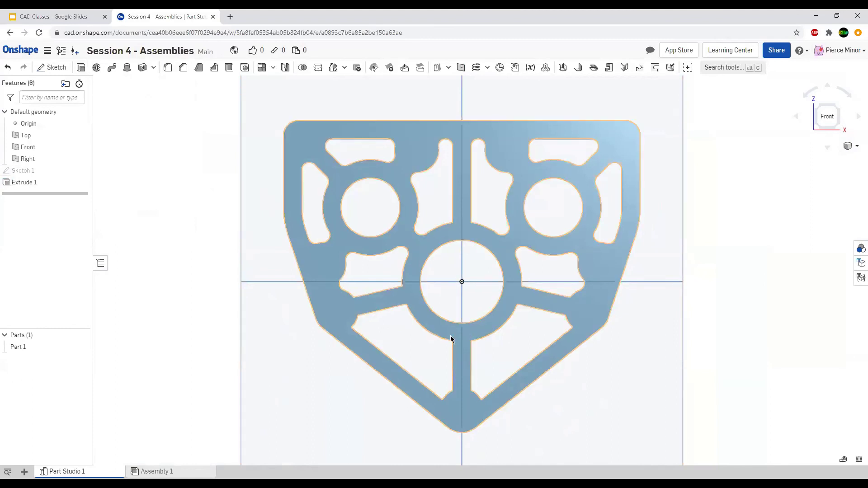
right_click_drag(487, 328, 521, 338)
right_click_drag(577, 302, 573, 296)
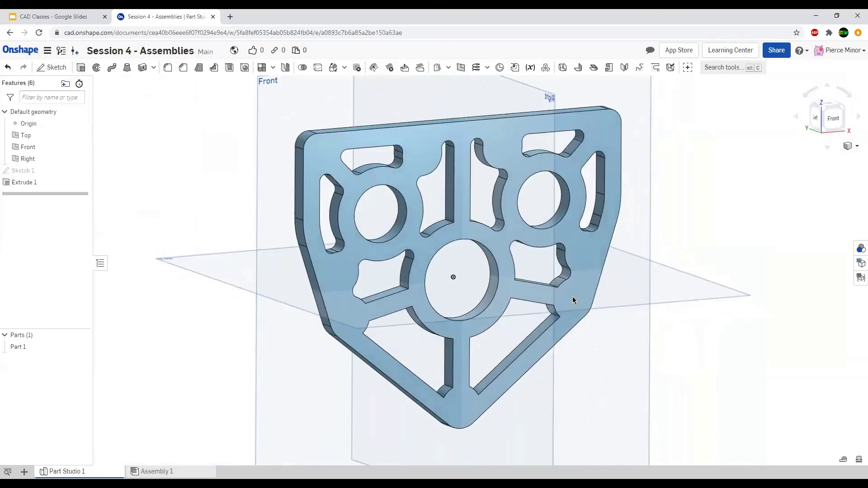
right_click_drag(417, 273, 417, 273)
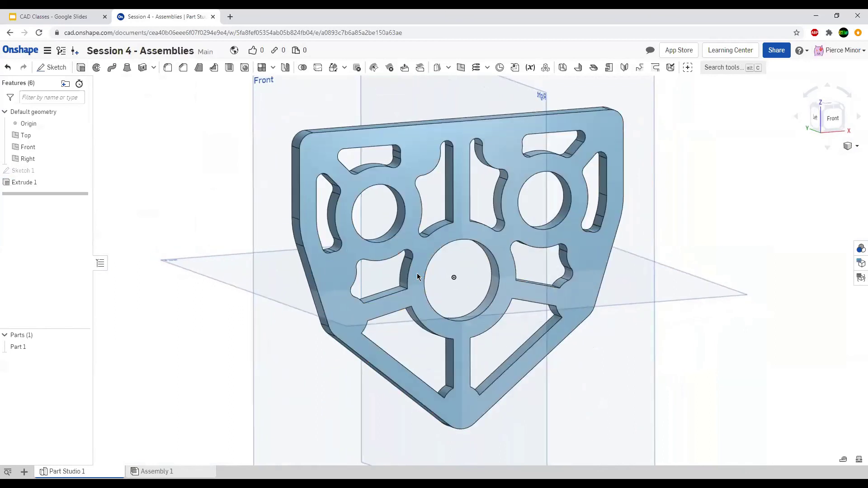
mouse_move(394, 231)
right_mouse_down()
mouse_move(413, 253)
mouse_move(454, 240)
mouse_move(411, 239)
mouse_move(419, 218)
mouse_move(405, 239)
mouse_move(397, 231)
mouse_move(405, 238)
right_mouse_up()
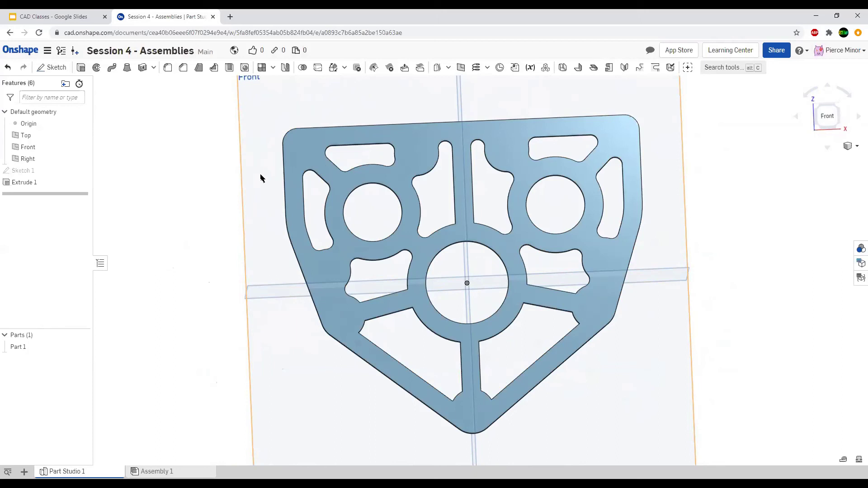
Switch to the CAD Classes slide deck and present the "10 Minute Quiz / Q&A" slide.
left_click(84, 16)
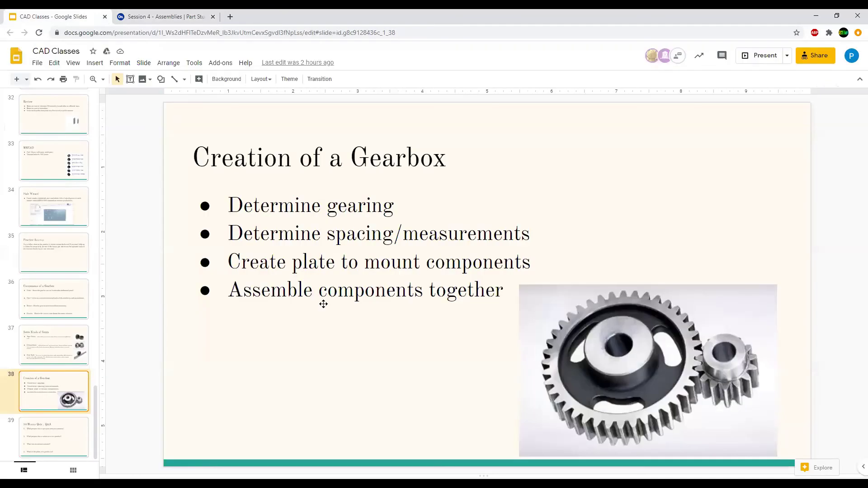
left_click(36, 445)
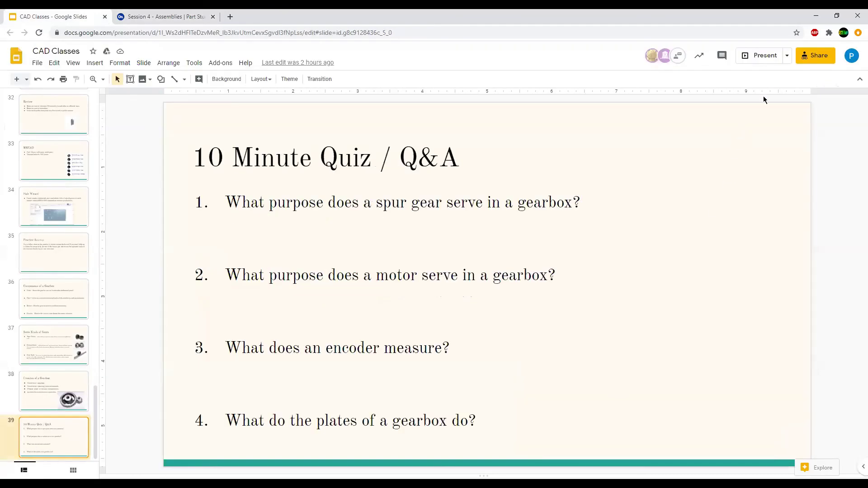
left_click(765, 57)
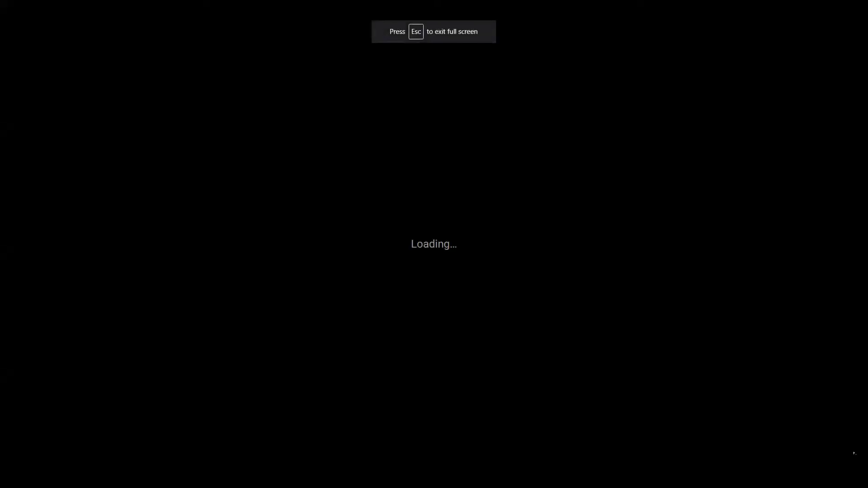
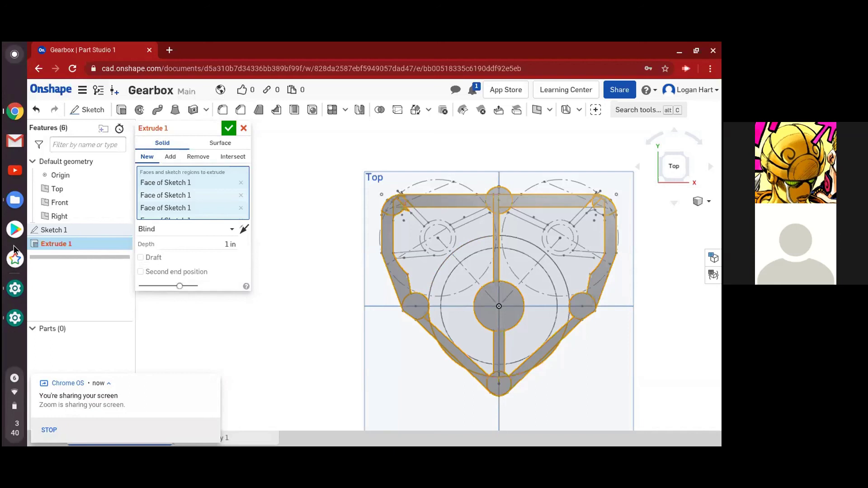
key("super")
key("super")
key("super")
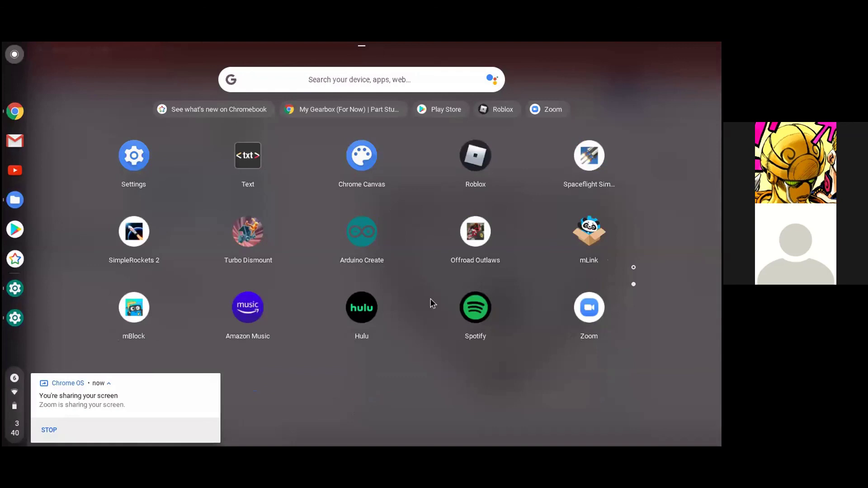
key("super")
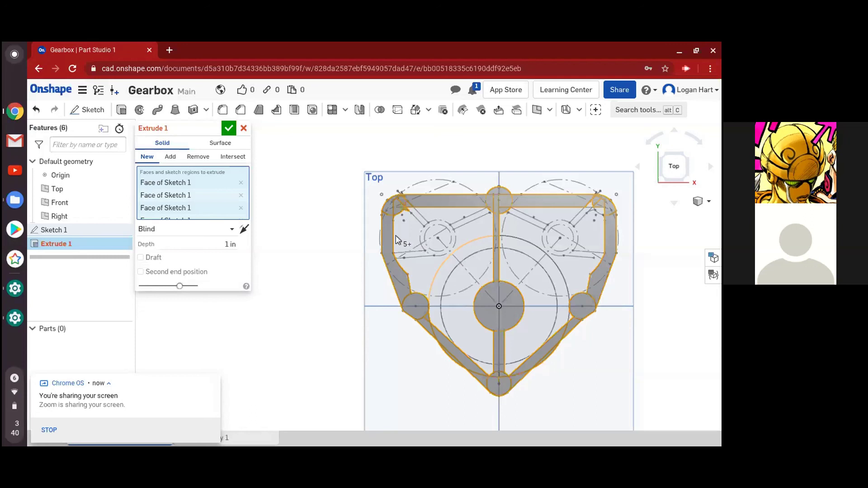
Edit Sketch 1 to change both upper Ø0.8 construction circles into regular geometry, and accept the sketch.
scroll(435, 241, "up", 2)
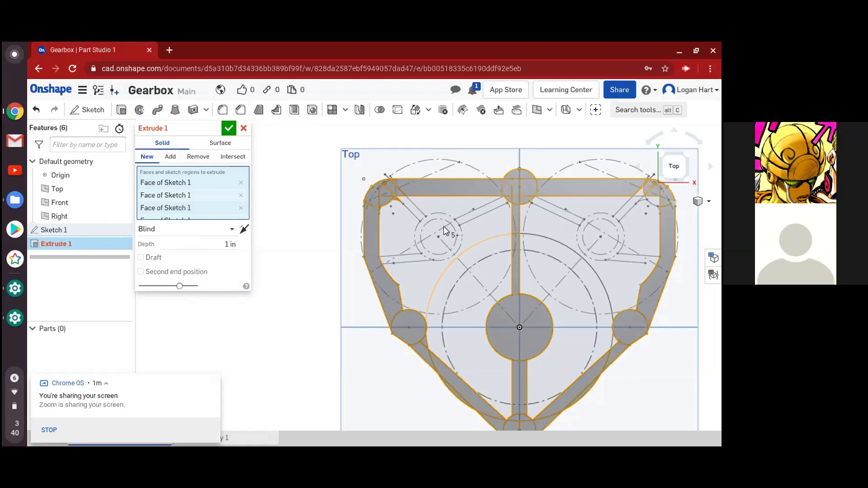
double_click(639, 193)
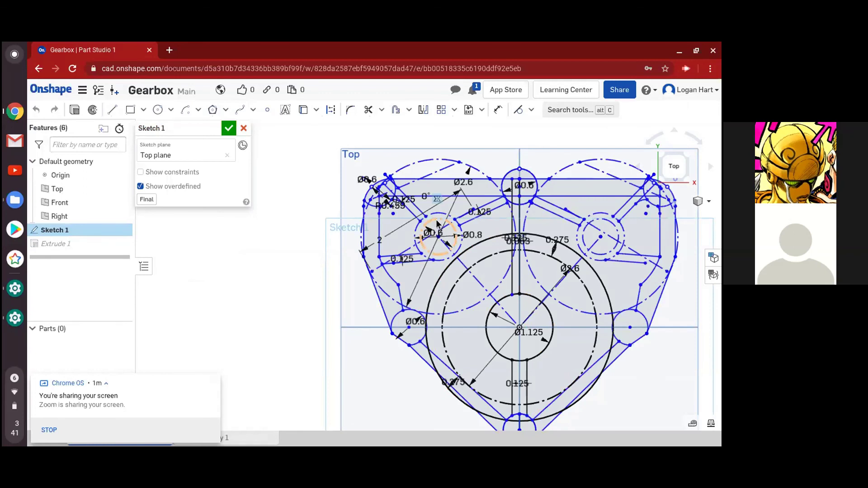
left_click_drag(435, 219, 657, 269)
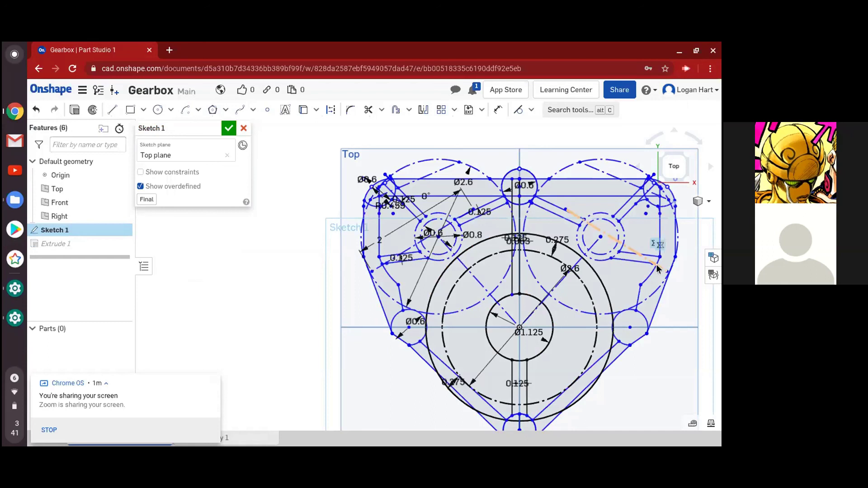
scroll(657, 269, "up", 5)
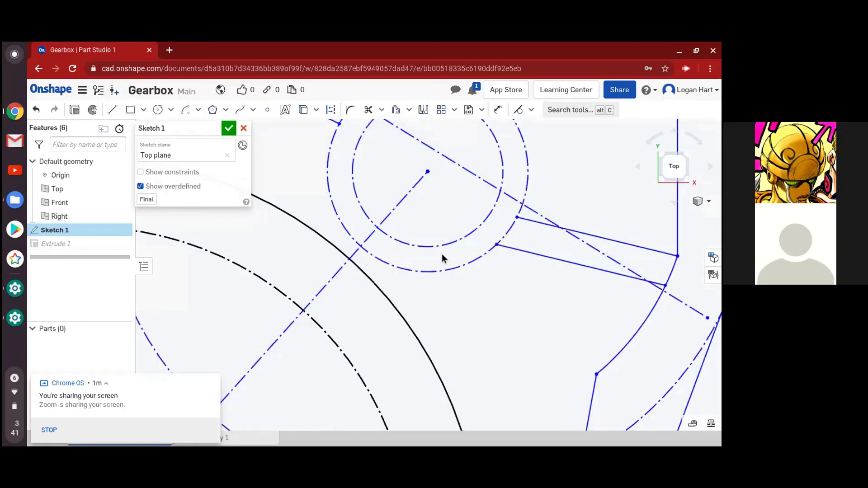
key("f")
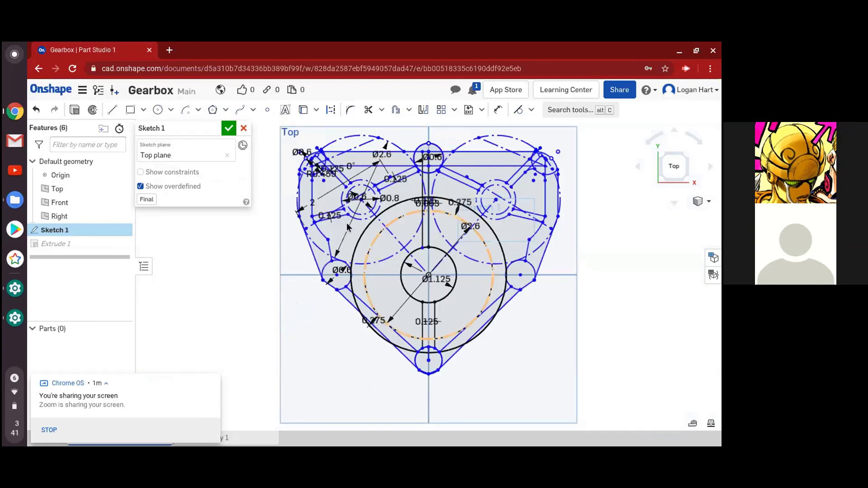
left_click(509, 196)
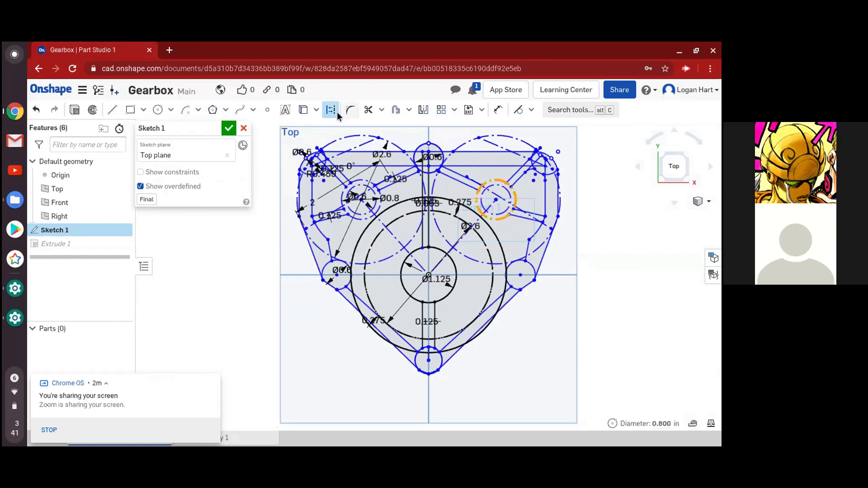
left_click(332, 113)
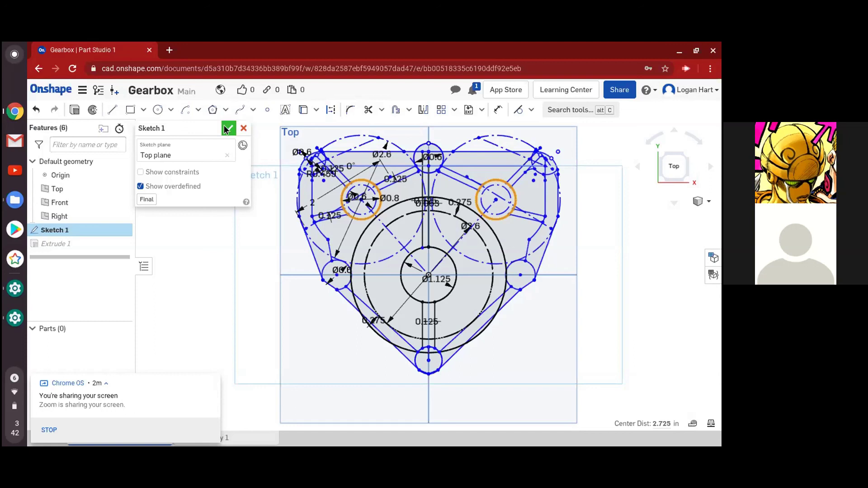
left_click(227, 128)
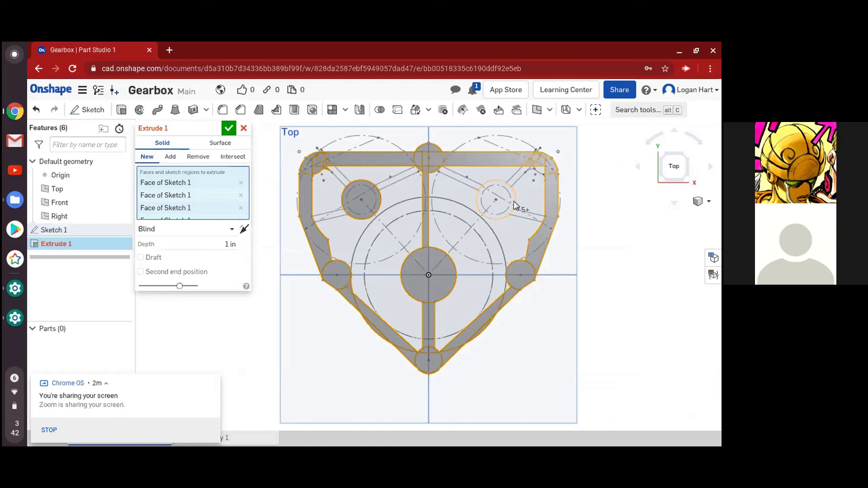
Add the upper right circle and the ribs joining both upper circles to the corner bosses to the extrusion.
left_click(513, 201)
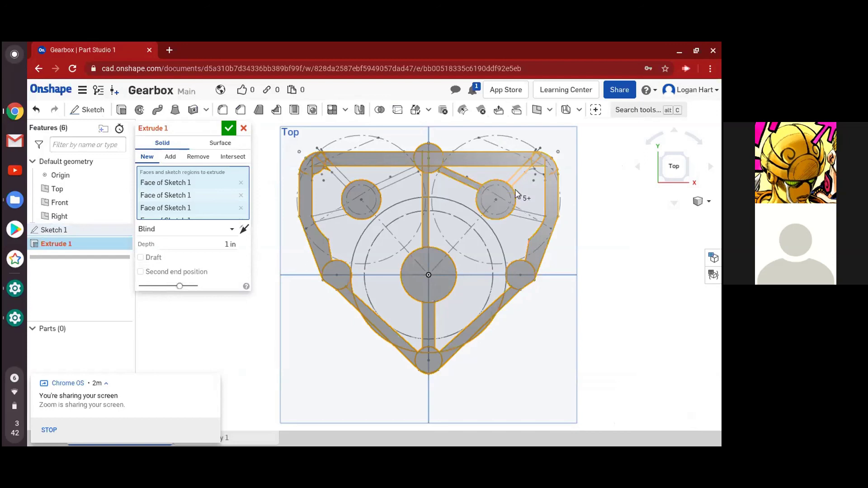
left_click(516, 193)
left_click(342, 178)
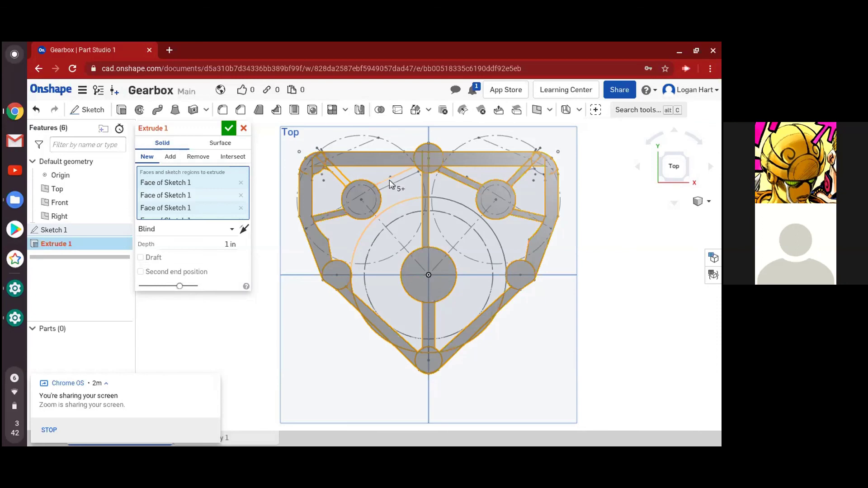
Try to add only the rib between the upper left circle and the top centre boss to the extrusion.
left_click(397, 178)
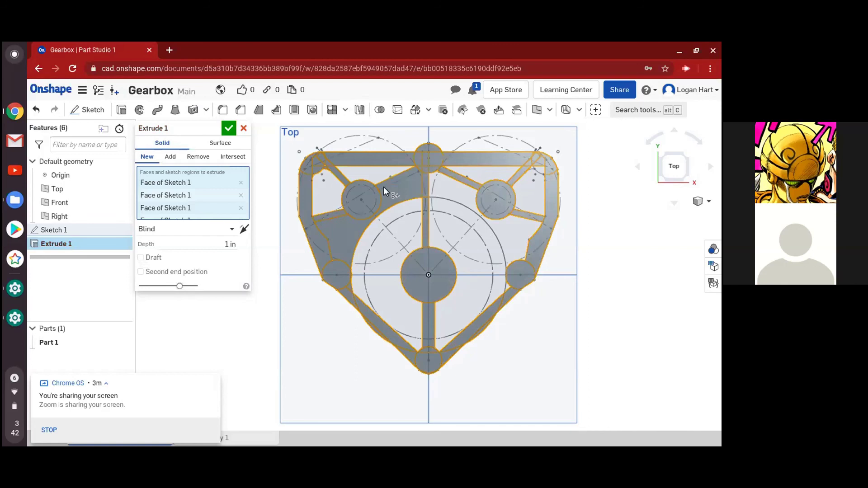
left_click(383, 187)
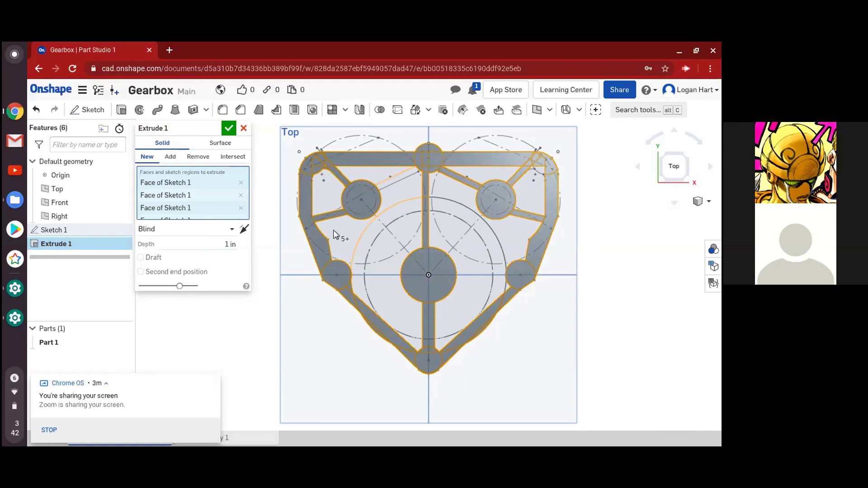
left_click(332, 230)
Reopen Sketch 1 and check where the upper left rib's lower line ends near the top centre boss.
scroll(395, 176, "up", 7)
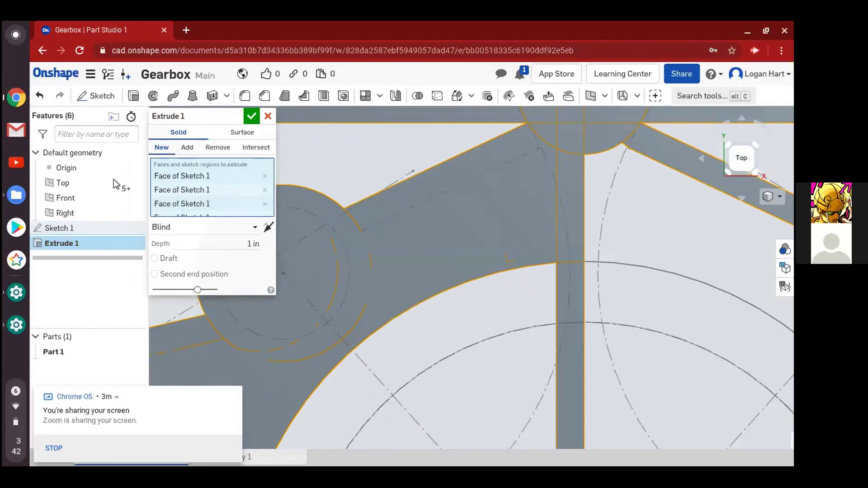
double_click(91, 228)
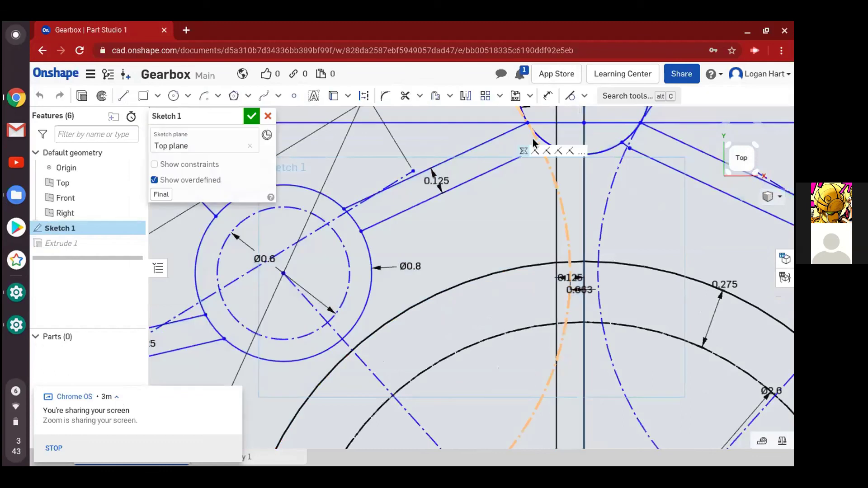
scroll(533, 143, "up", 3)
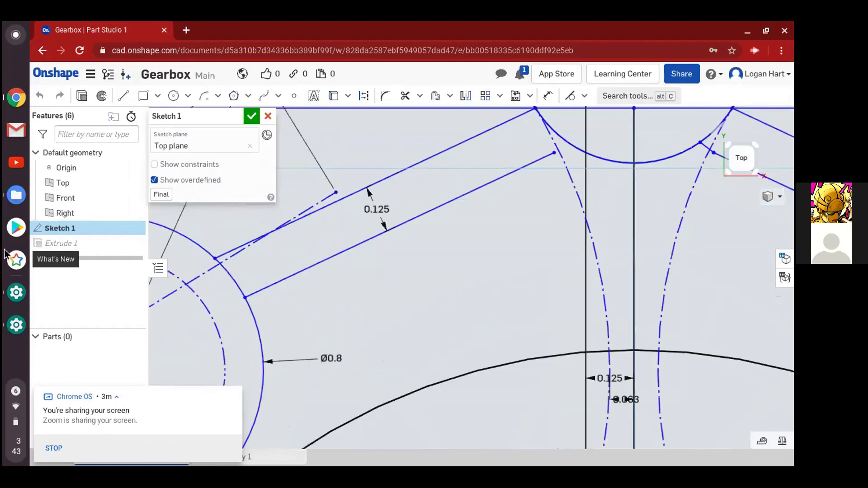
Switch to the Zoom app from the device's app launcher.
left_click(16, 35)
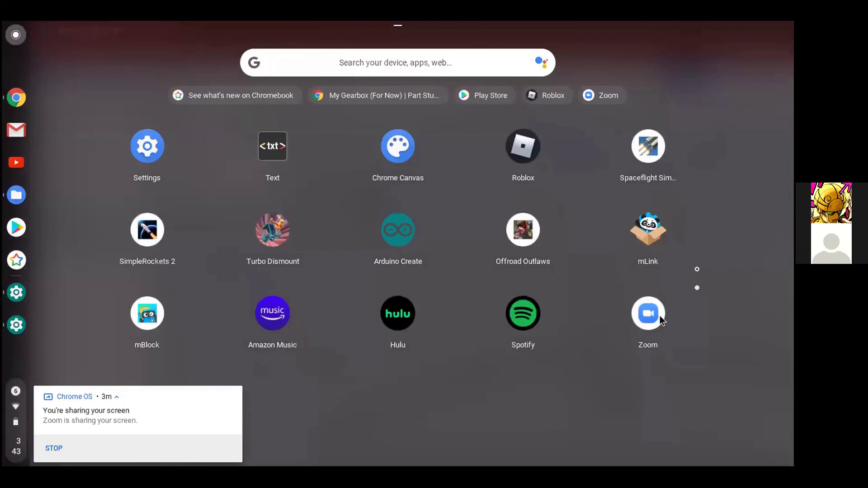
left_click(660, 316)
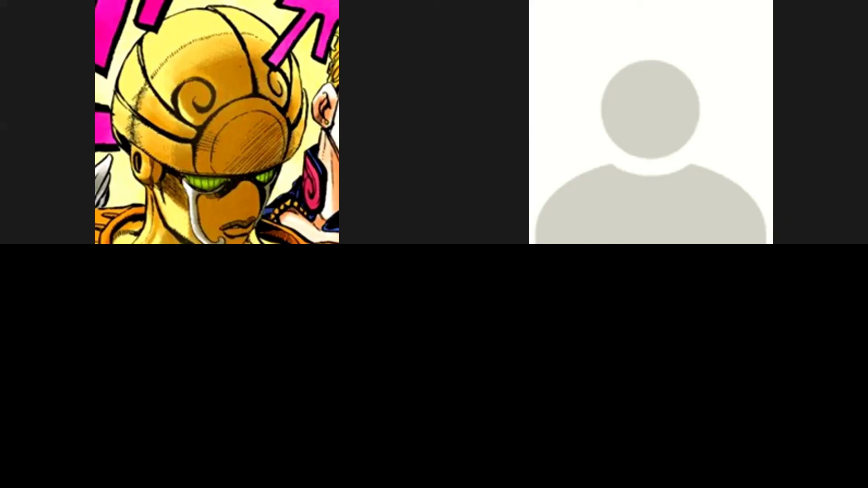